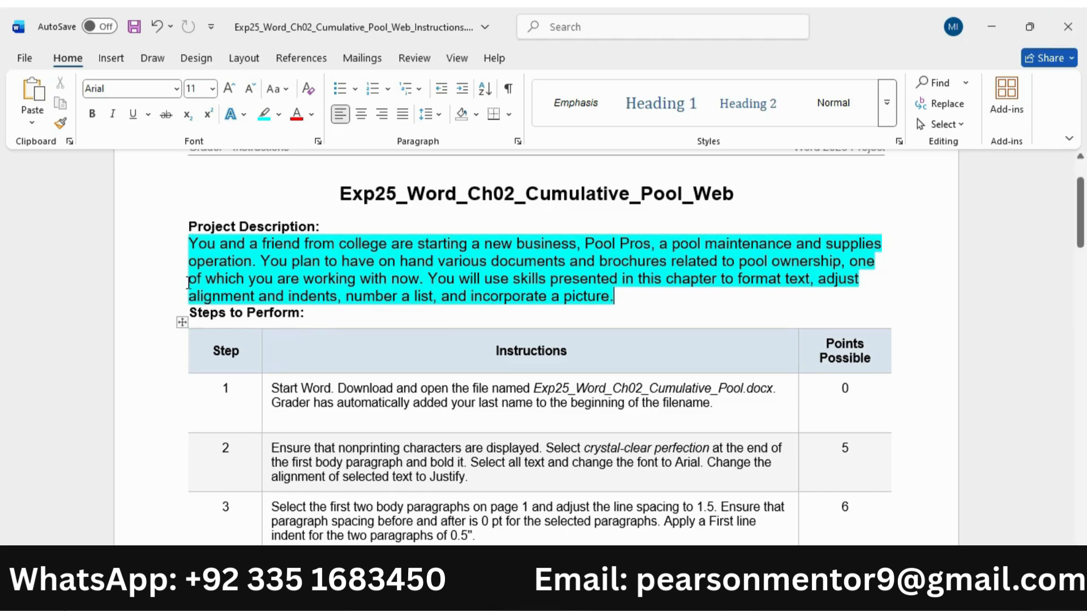
- Reduce the project description paragraph to 9 pt and remove its highlighting
{"action": "left_click_drag", "start_coordinate": [191, 238], "coordinate": [619, 297]}
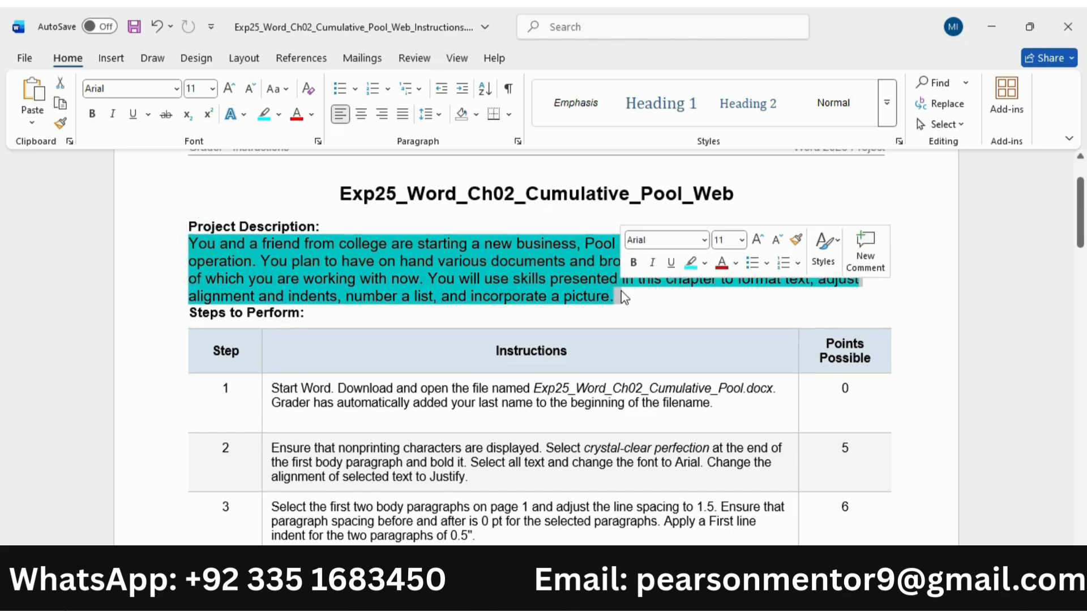
{"action": "left_click", "coordinate": [777, 239]}
{"action": "left_click", "coordinate": [777, 239]}
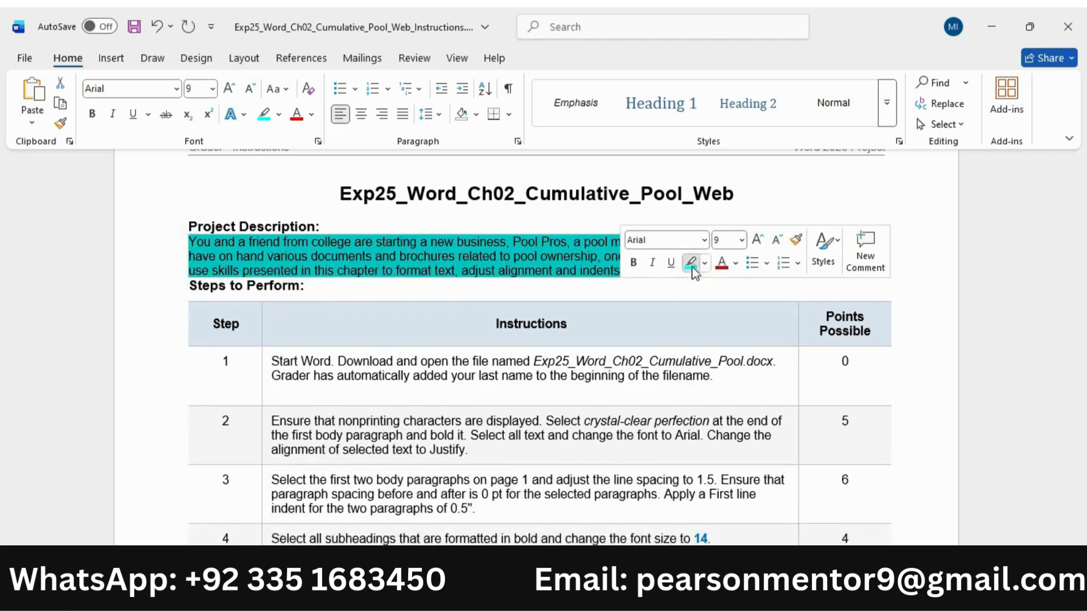
{"action": "left_click", "coordinate": [691, 262]}
- Enlarge the step 1 instruction text in the table to 11 pt and highlight it in cyan
{"action": "left_click", "coordinate": [262, 378]}
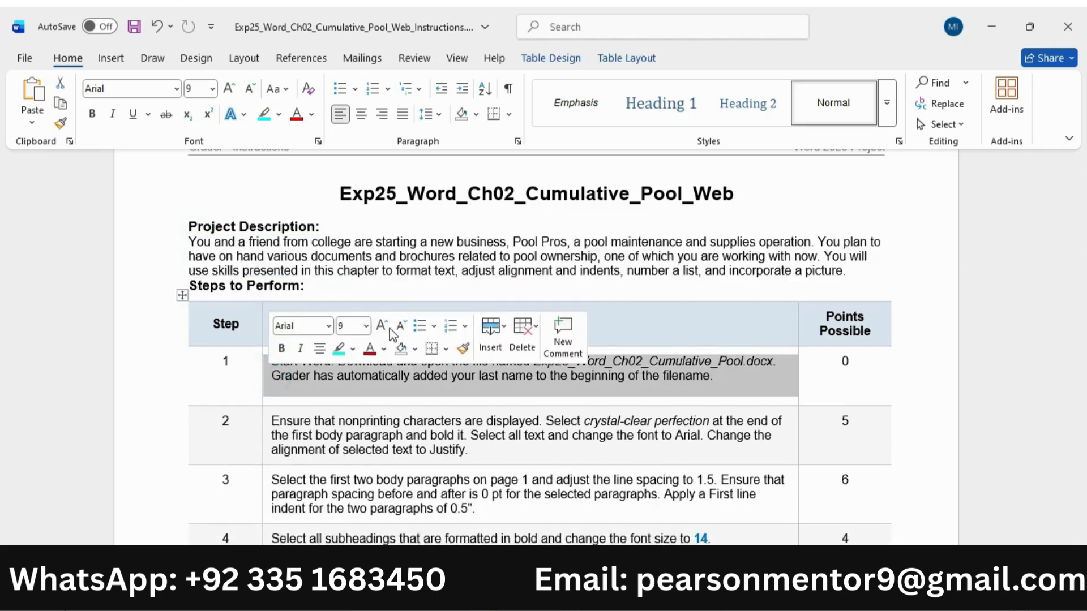
{"action": "left_click", "coordinate": [383, 327]}
{"action": "left_click", "coordinate": [382, 327]}
{"action": "left_click", "coordinate": [339, 348]}
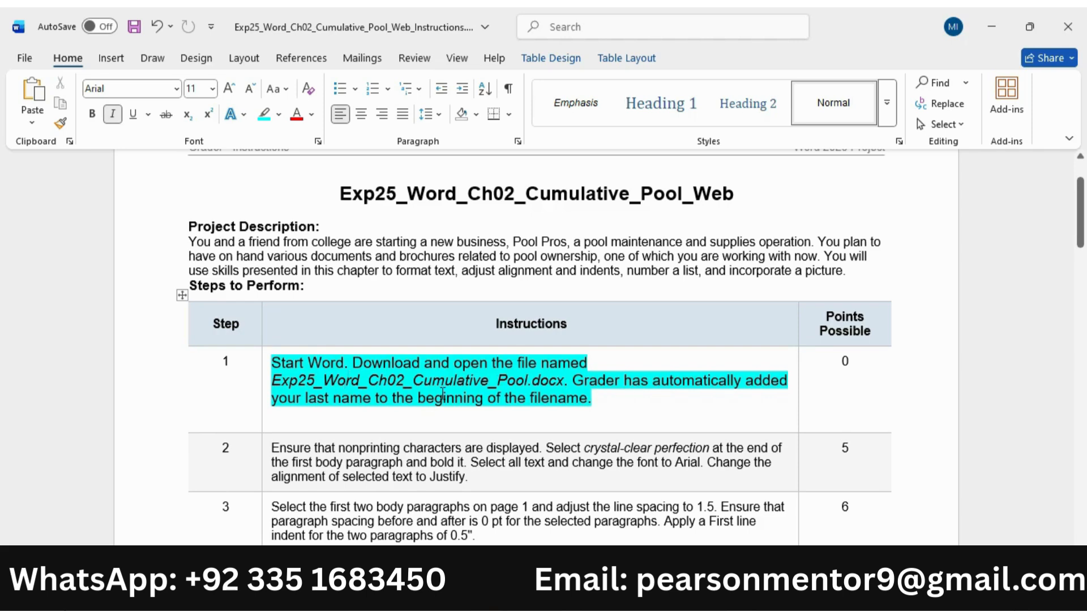
- Mark the Exp25_Word_Ch02_Cumulative_Pool.docx file name in step 1, switch to that pool document, and enlarge its page view
{"action": "left_click_drag", "start_coordinate": [273, 381], "coordinate": [564, 381]}
{"action": "mouse_move", "coordinate": [742, 599]}
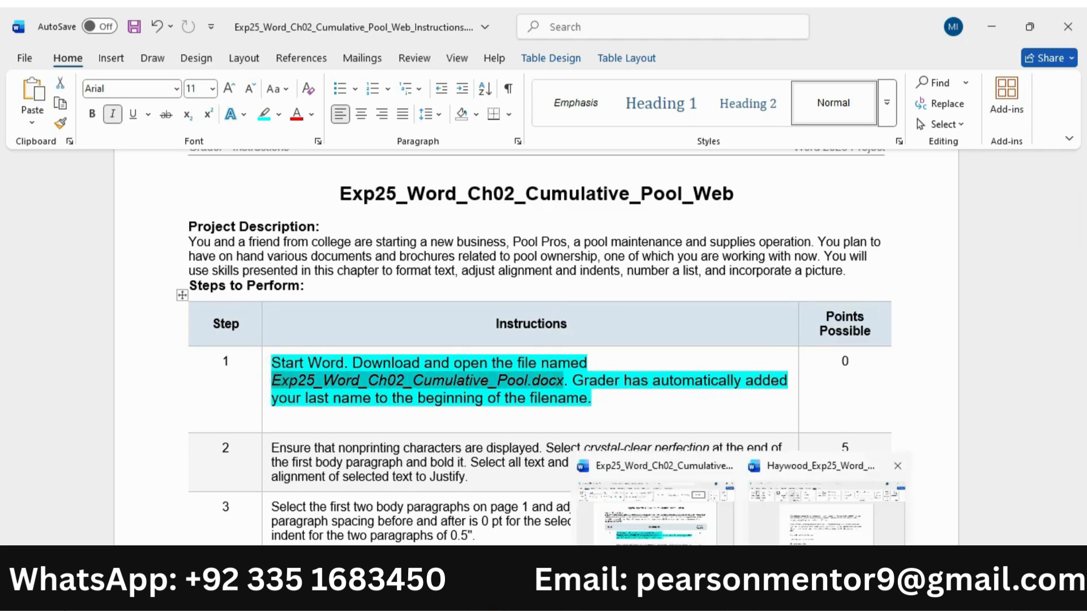
{"action": "left_click", "coordinate": [826, 509]}
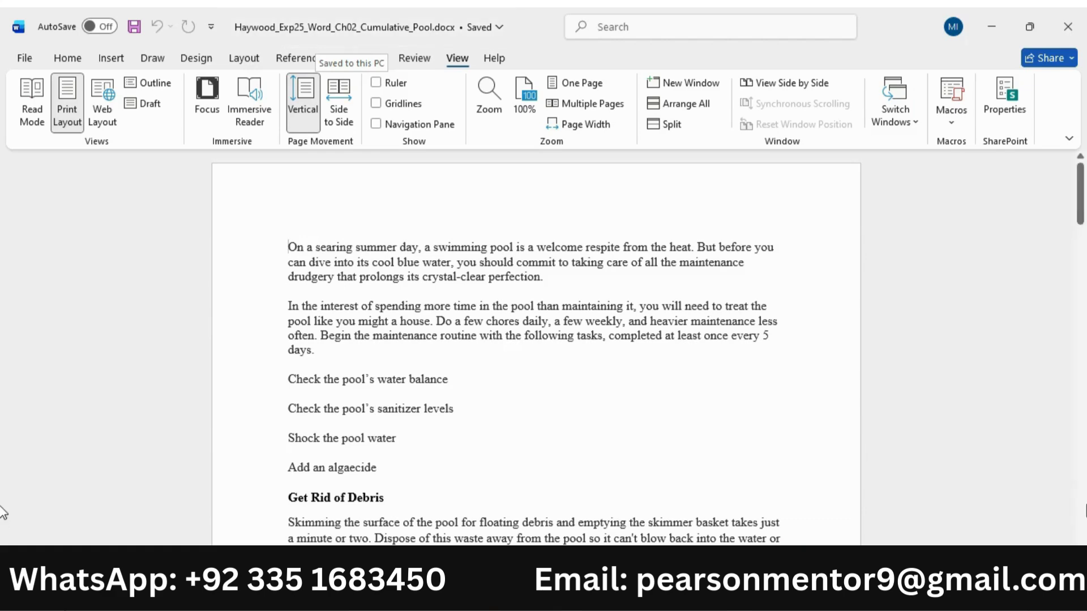
{"action": "left_click", "coordinate": [1039, 560]}
{"action": "left_click", "coordinate": [1040, 560]}
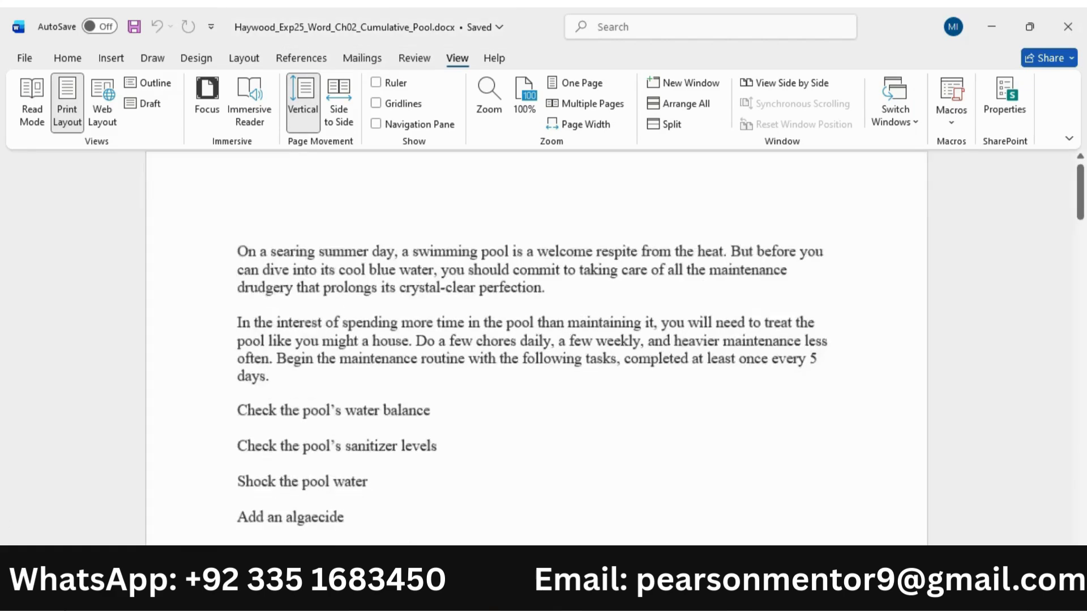
{"action": "left_click", "coordinate": [1039, 560]}
{"action": "left_click_drag", "start_coordinate": [1082, 185], "coordinate": [1081, 182]}
- Return to the instructions document, reset the step 1 instruction text to 9 pt, and clear its highlighting
{"action": "mouse_move", "coordinate": [744, 589]}
{"action": "left_click", "coordinate": [674, 534]}
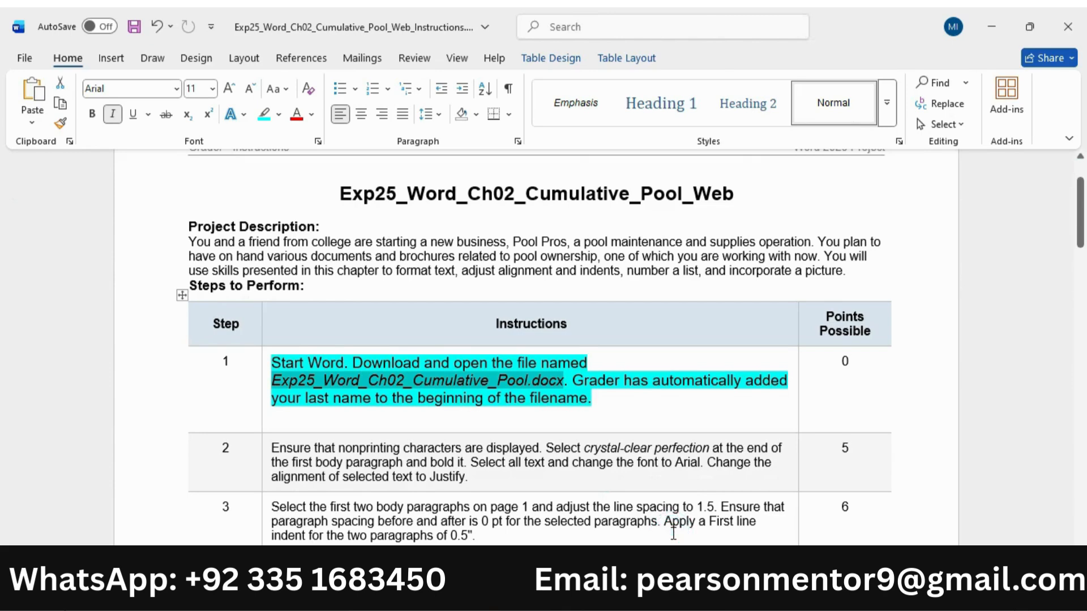
{"action": "left_click", "coordinate": [266, 395]}
{"action": "left_click", "coordinate": [400, 342]}
{"action": "left_click", "coordinate": [399, 341]}
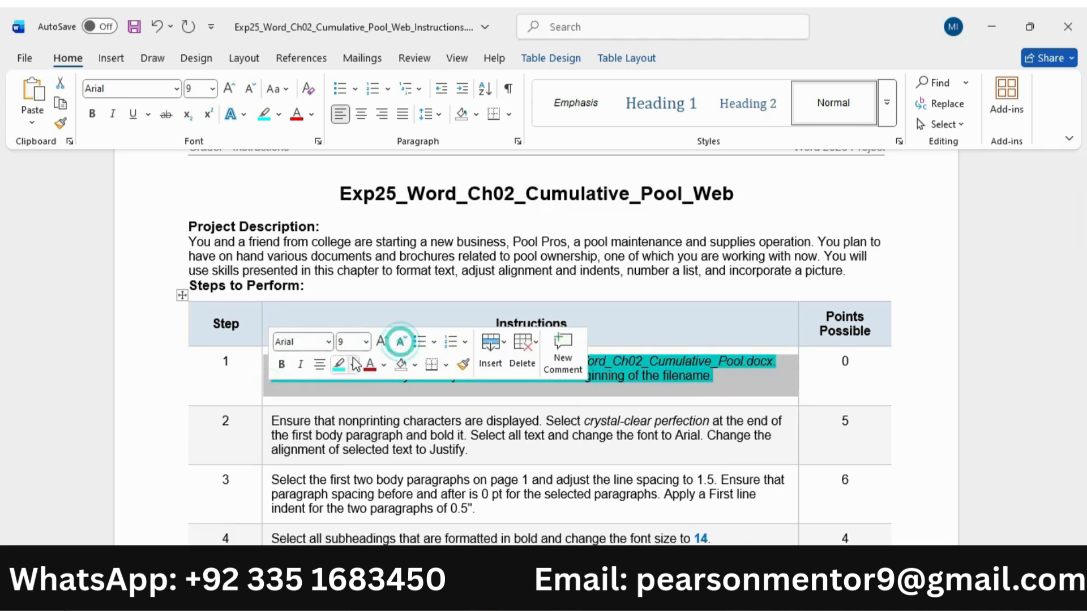
{"action": "left_click", "coordinate": [338, 364]}
- Enlarge the step 2 instruction text in the table to 11 pt and highlight it in cyan
{"action": "left_click", "coordinate": [266, 437]}
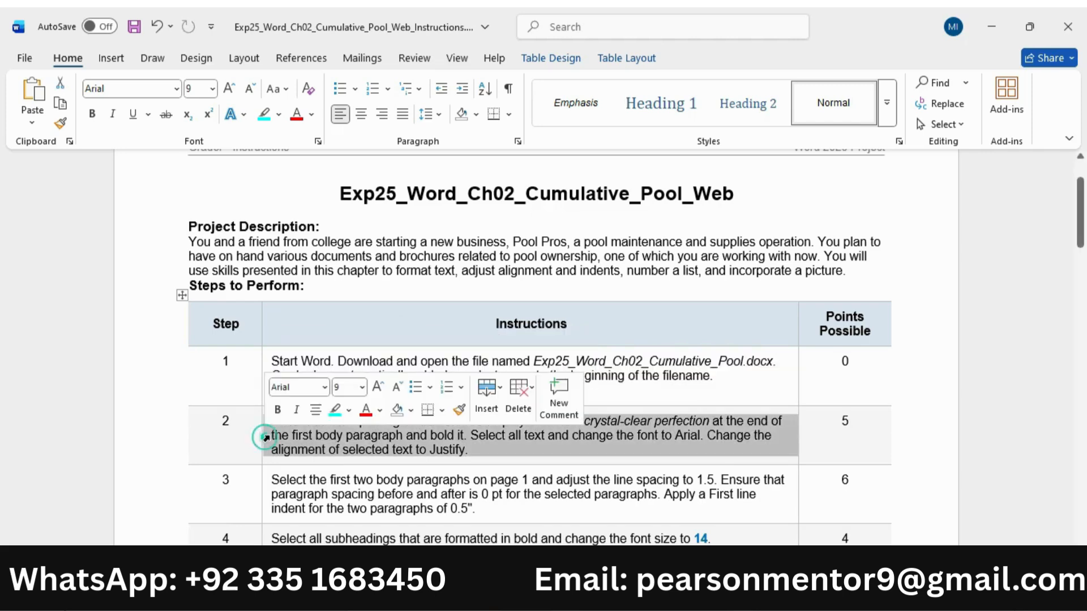
{"action": "left_click", "coordinate": [377, 387]}
{"action": "left_click", "coordinate": [378, 387]}
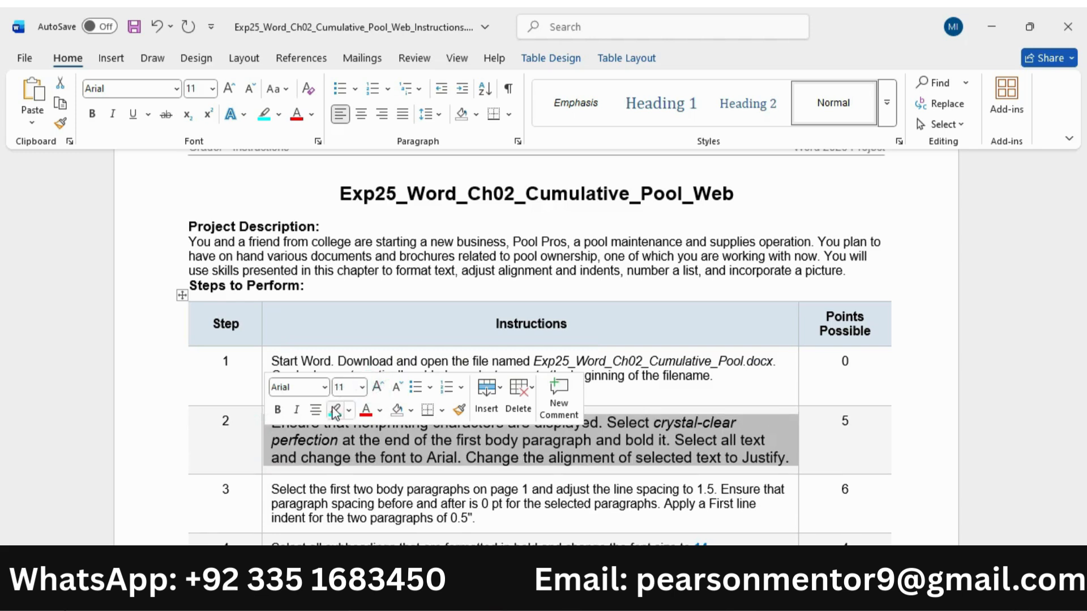
{"action": "left_click", "coordinate": [335, 410]}
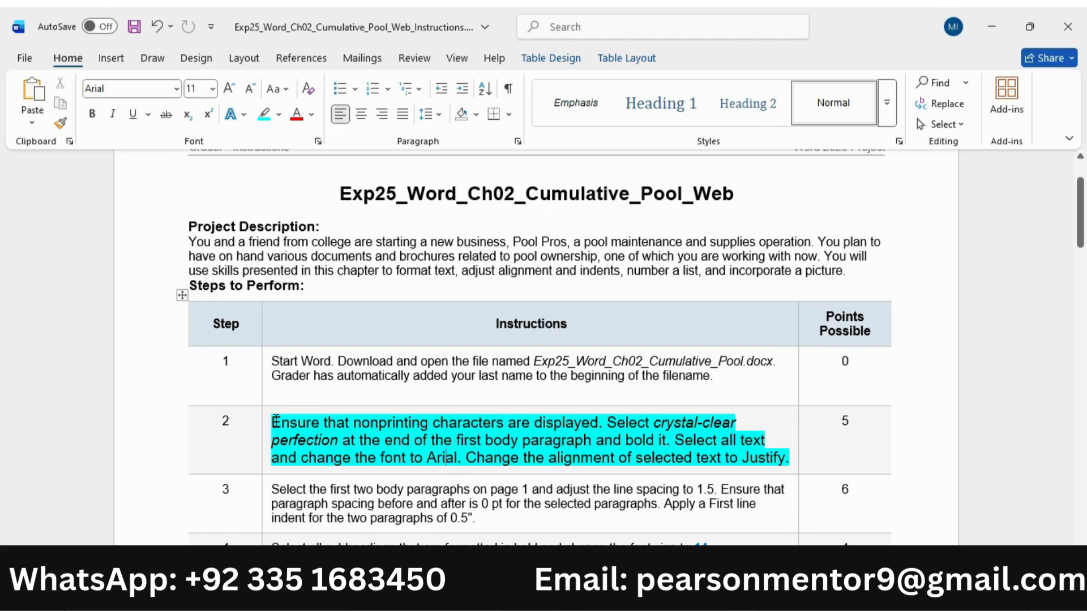
- Mark the step 2 sentence about nonprinting characters, switch to the pool document, and display its nonprinting characters
{"action": "left_click_drag", "start_coordinate": [272, 421], "coordinate": [599, 422]}
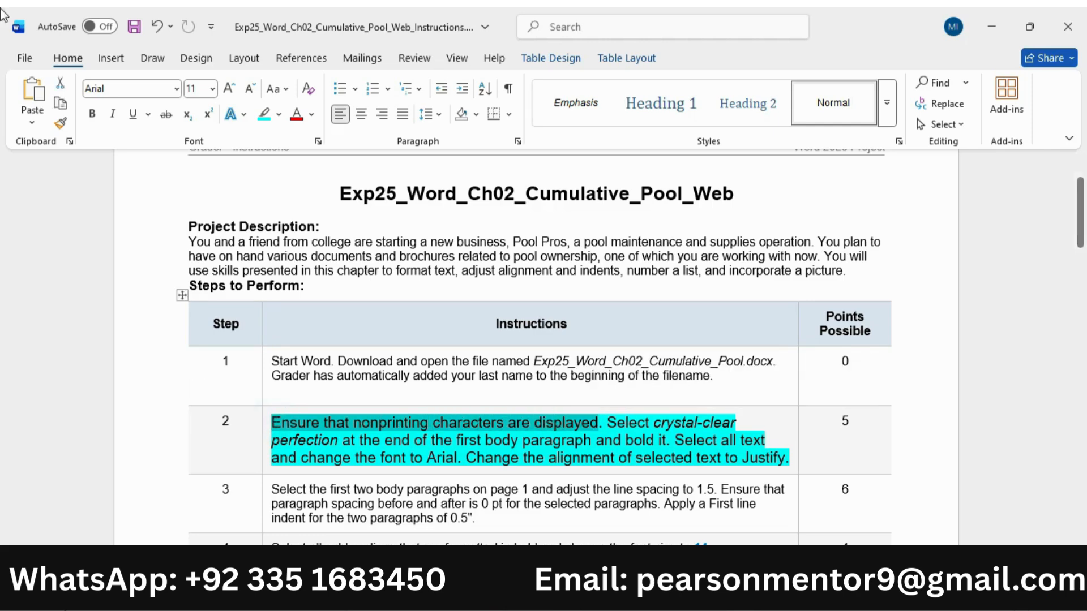
{"action": "left_click", "coordinate": [774, 538]}
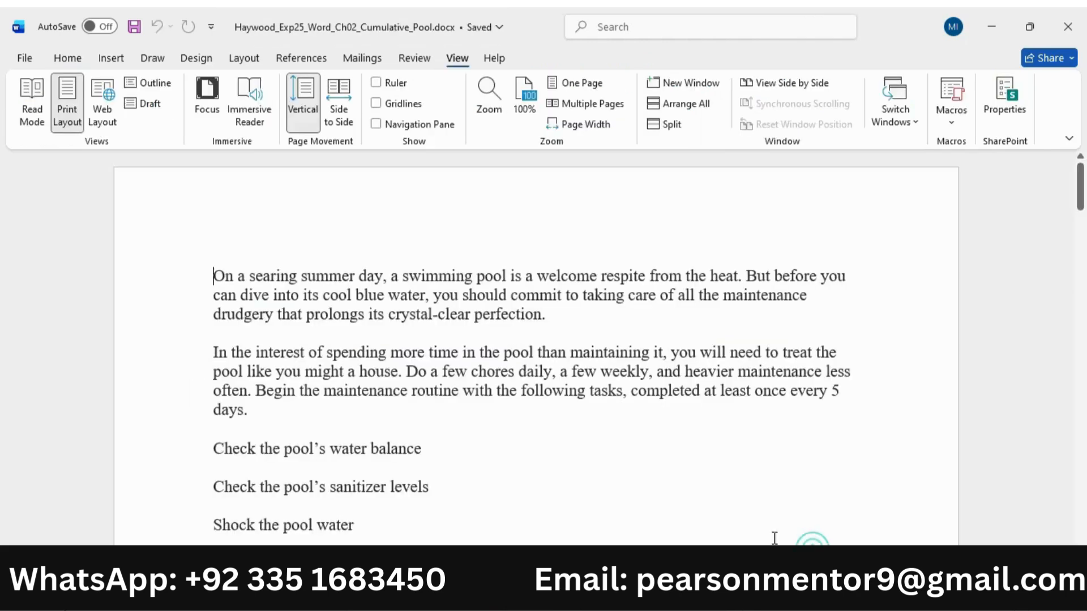
{"action": "left_click", "coordinate": [60, 57]}
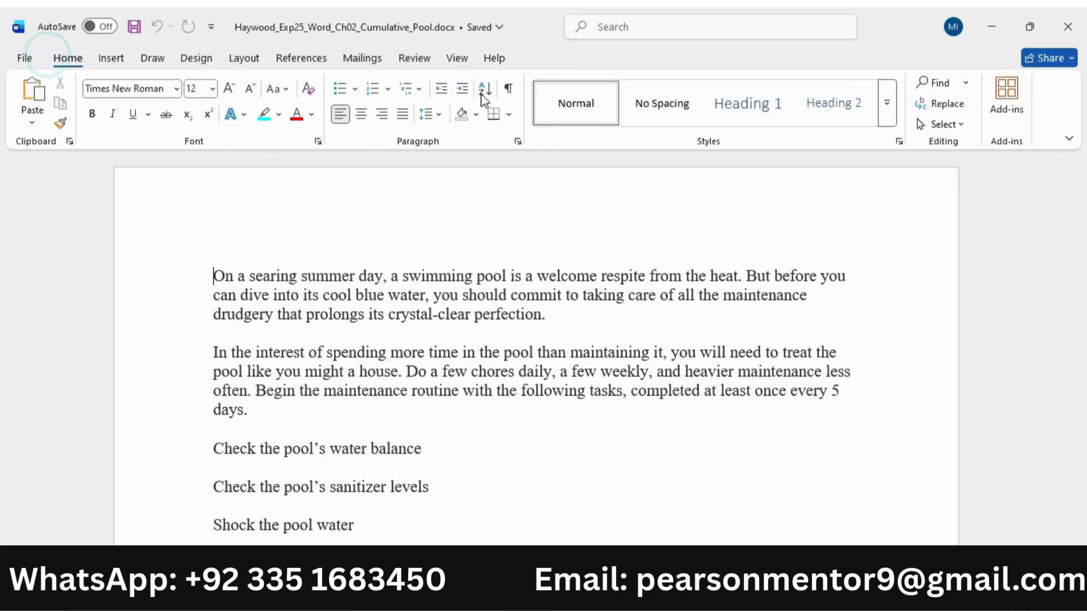
{"action": "left_click", "coordinate": [508, 89]}
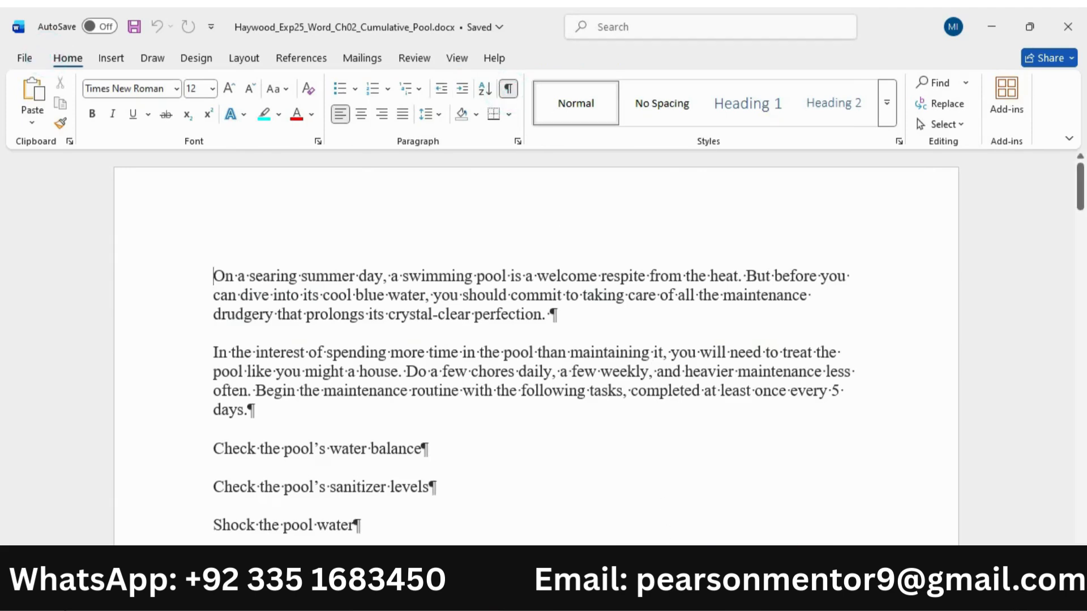
- Check the next step 2 instruction and bold "crystal-clear perfection" at the end of the pool document's first body paragraph
{"action": "left_click", "coordinate": [669, 535]}
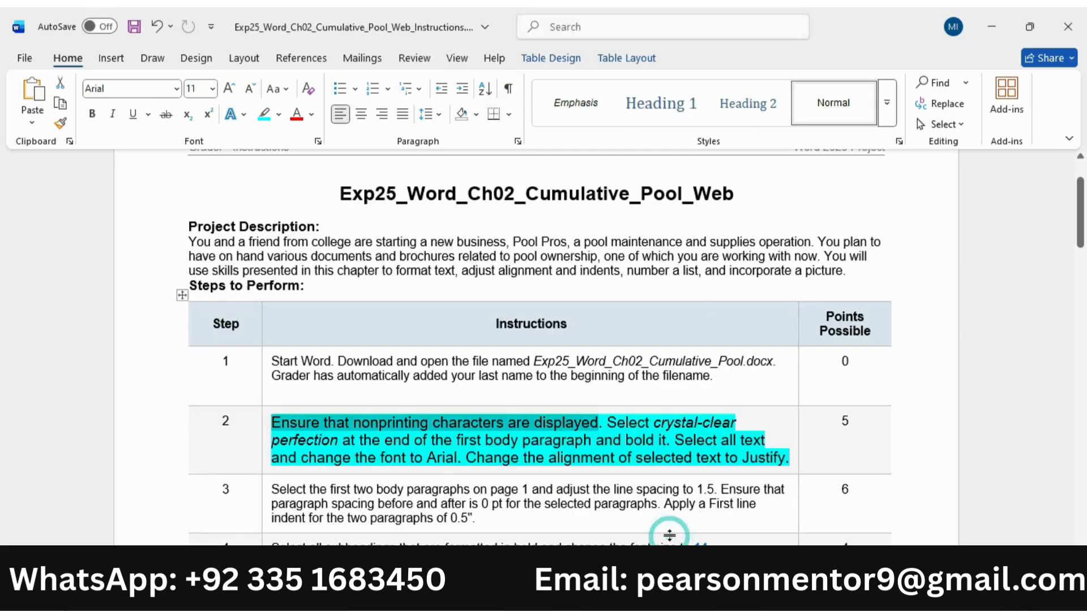
{"action": "left_click_drag", "start_coordinate": [608, 422], "coordinate": [668, 448]}
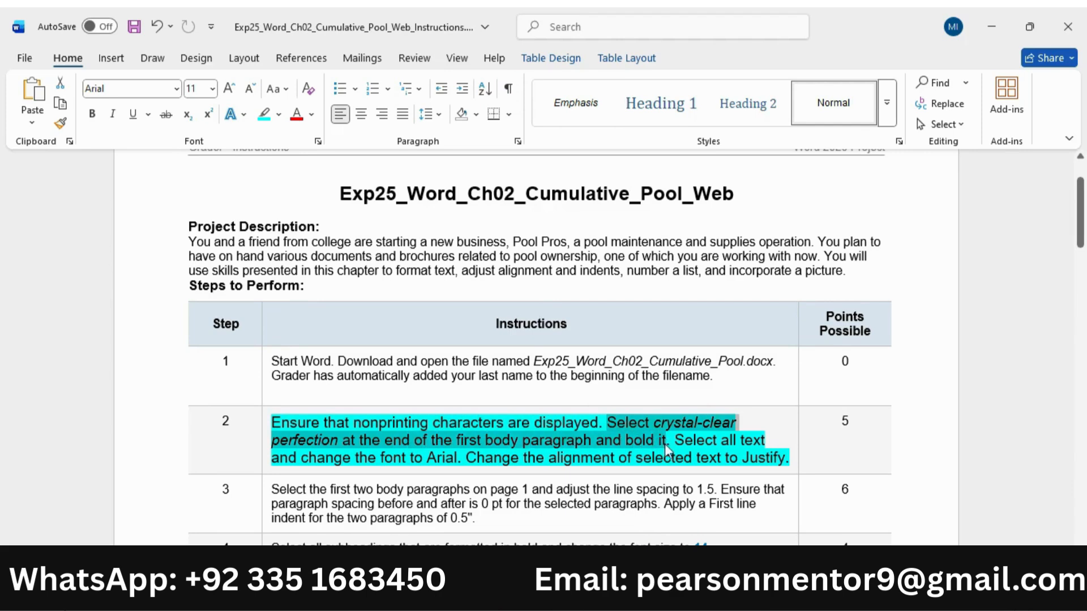
{"action": "mouse_move", "coordinate": [742, 594]}
{"action": "left_click", "coordinate": [832, 524]}
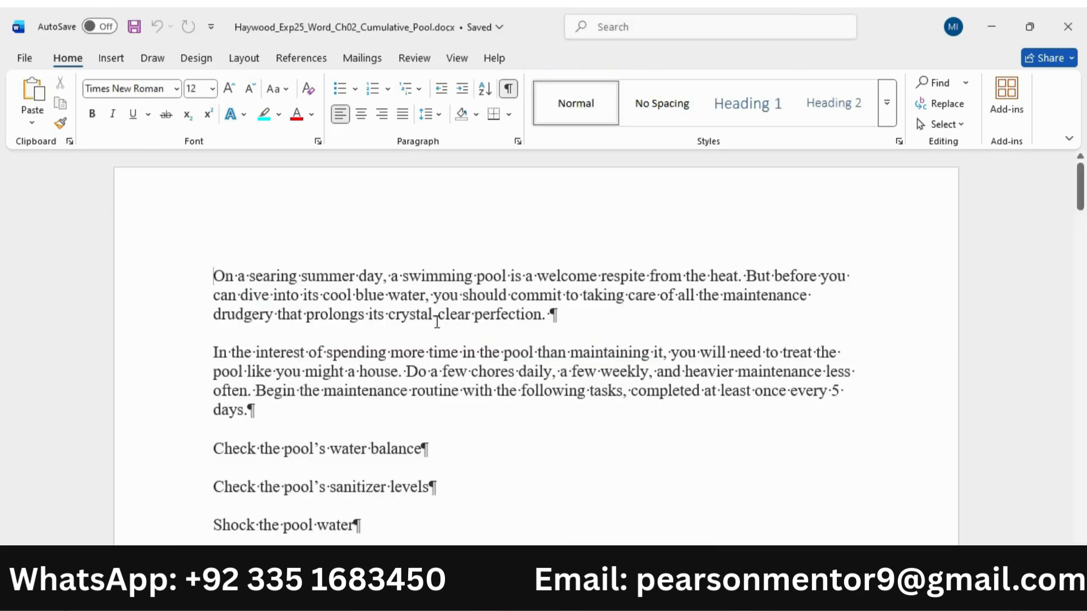
{"action": "left_click_drag", "start_coordinate": [389, 316], "coordinate": [528, 317]}
{"action": "left_click", "coordinate": [92, 114]}
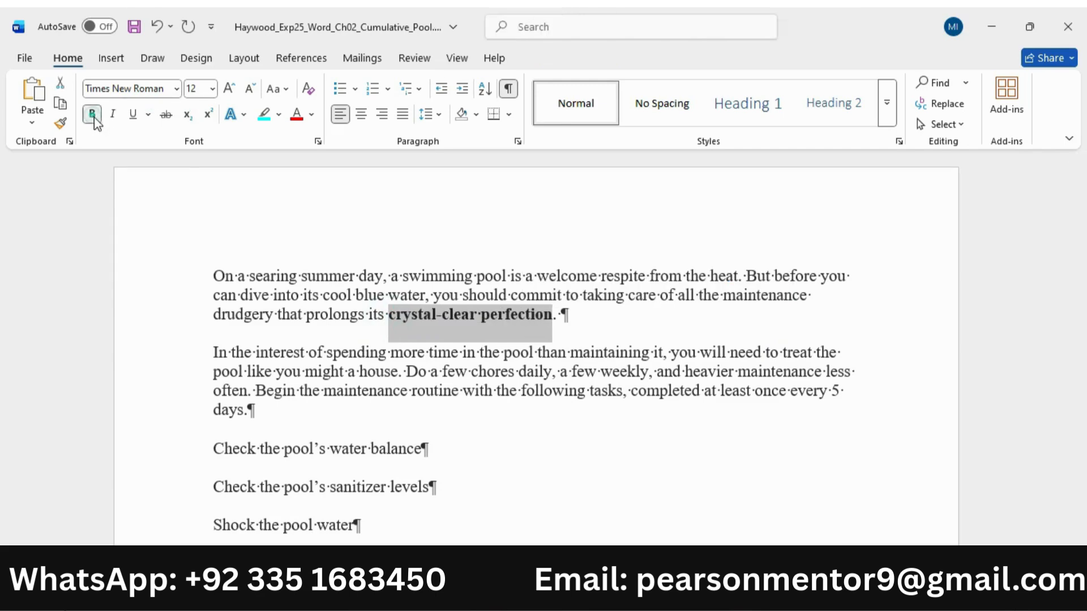
- Check the font instruction in step 2, select all text in the pool document, and set its font to Arial
{"action": "left_click", "coordinate": [677, 526]}
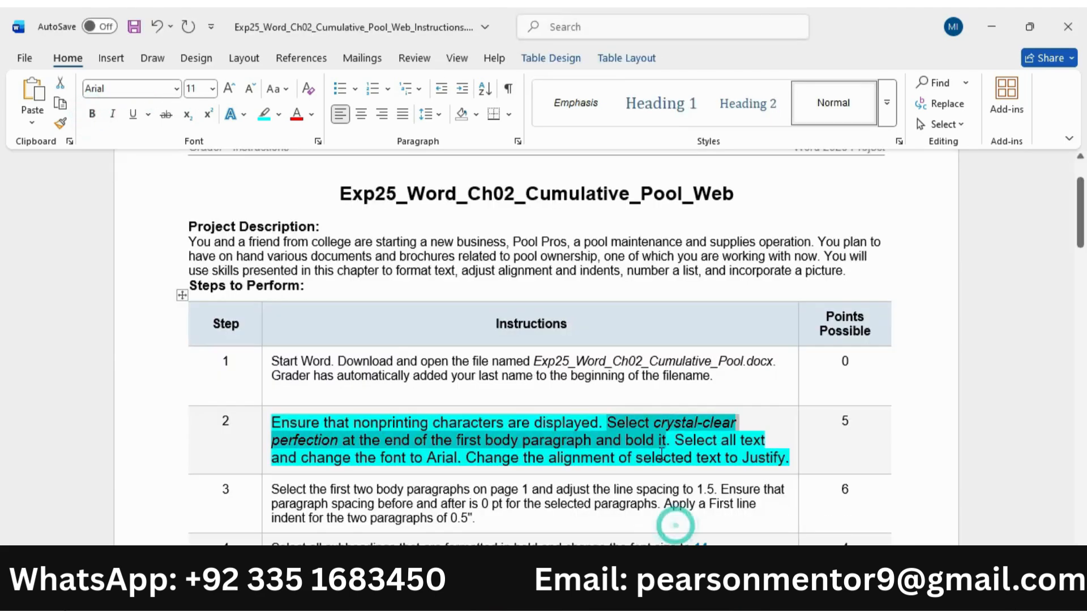
{"action": "left_click_drag", "start_coordinate": [677, 440], "coordinate": [457, 457]}
{"action": "mouse_move", "coordinate": [740, 595]}
{"action": "left_click", "coordinate": [832, 525]}
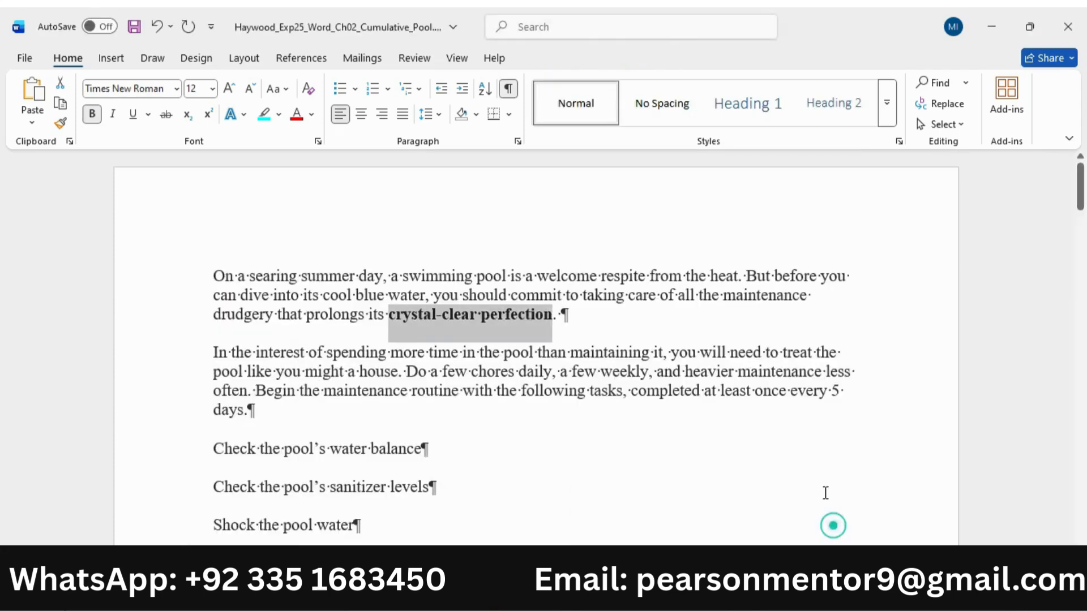
{"action": "left_click_drag", "start_coordinate": [206, 275], "coordinate": [351, 236]}
{"action": "left_click_drag", "start_coordinate": [319, 137], "coordinate": [316, 316]}
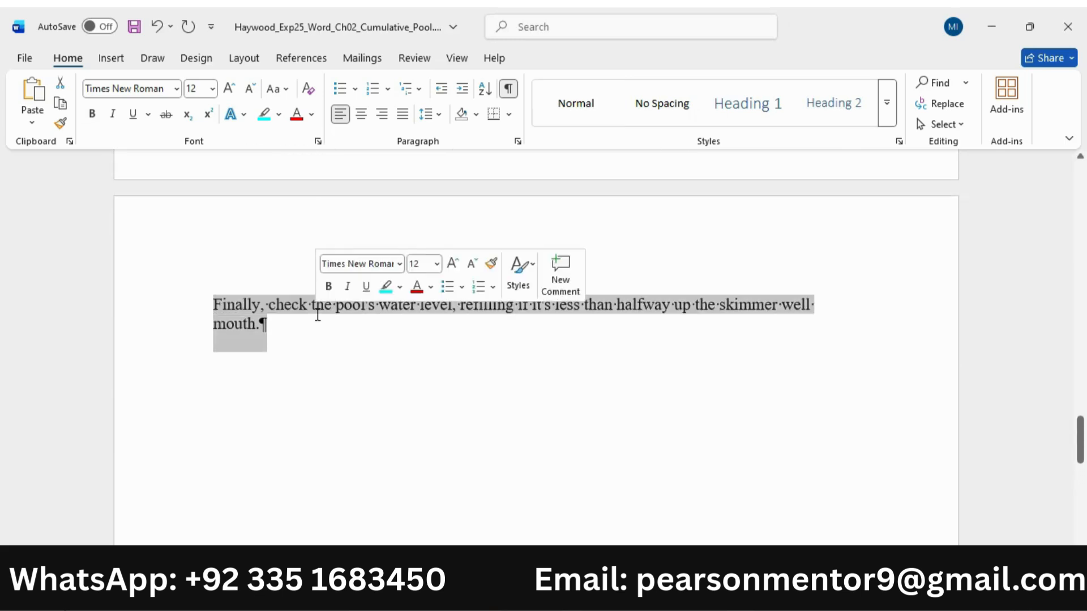
{"action": "left_click", "coordinate": [176, 88]}
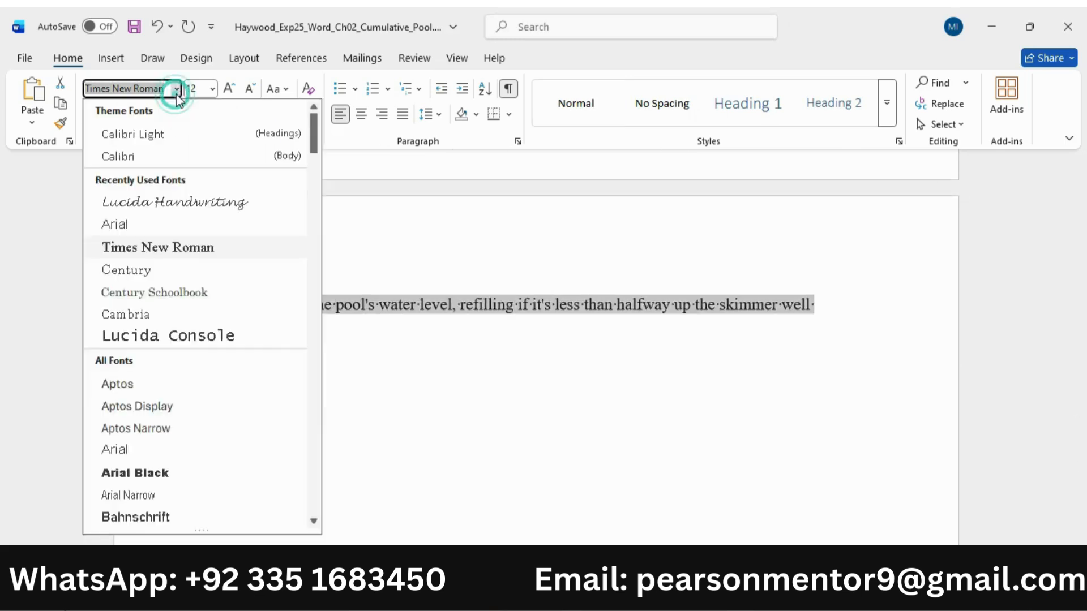
{"action": "left_click", "coordinate": [124, 224]}
- Check the alignment instruction in step 2 and set the alignment of all the pool document's text to Justified
{"action": "mouse_move", "coordinate": [702, 594]}
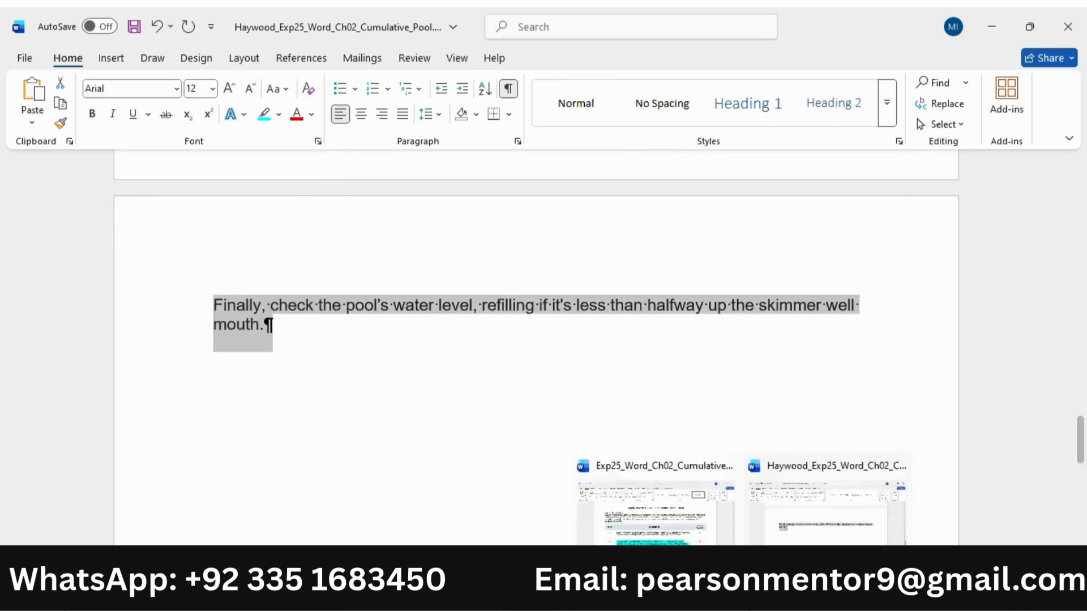
{"action": "left_click", "coordinate": [671, 521]}
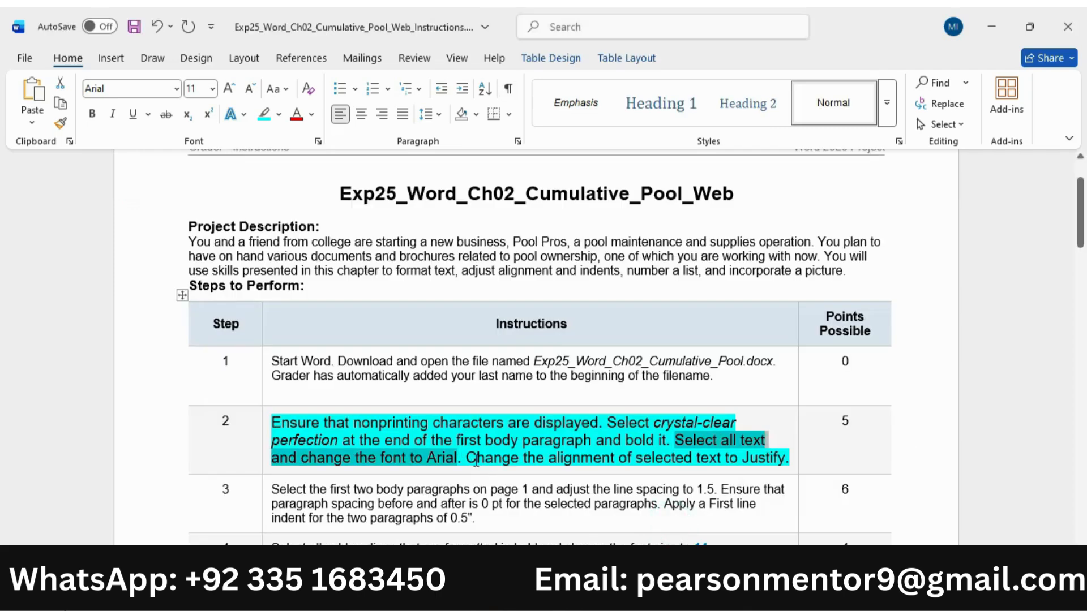
{"action": "left_click_drag", "start_coordinate": [476, 461], "coordinate": [770, 463]}
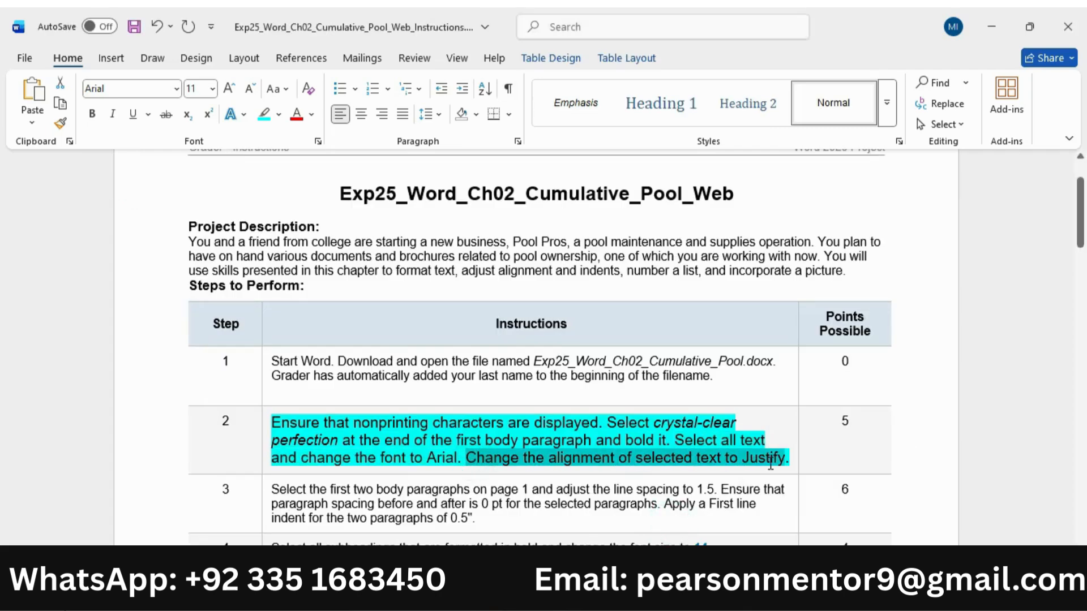
{"action": "mouse_move", "coordinate": [702, 594]}
{"action": "left_click", "coordinate": [811, 537]}
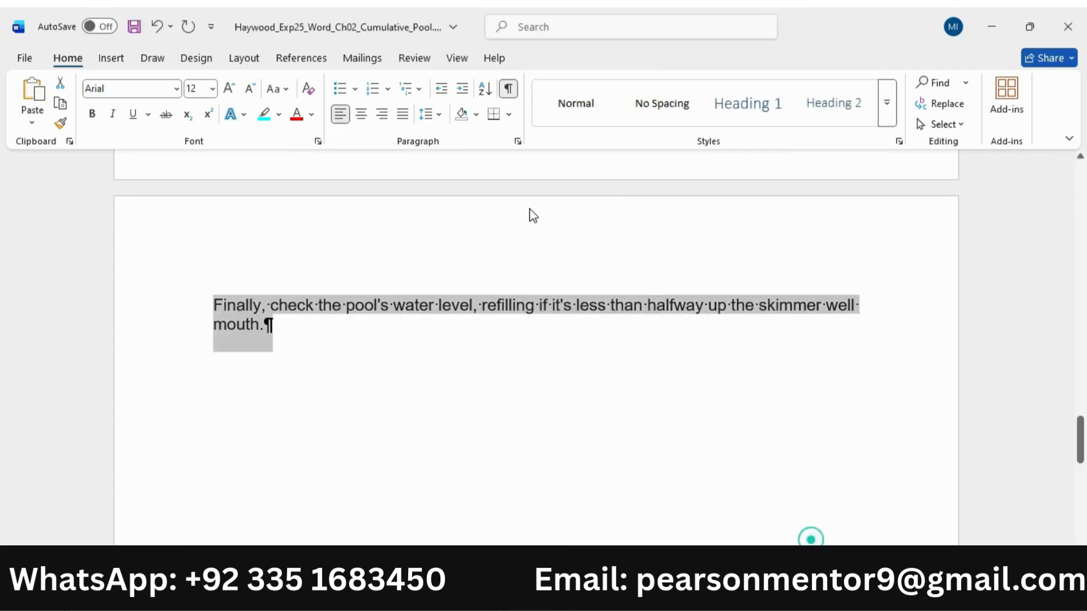
{"action": "left_click", "coordinate": [518, 141]}
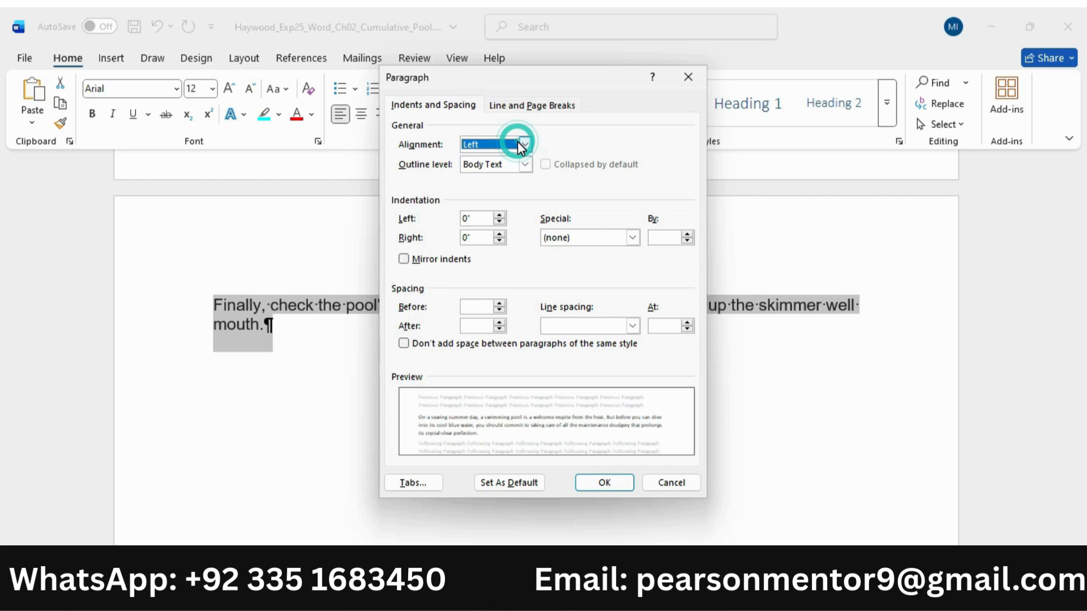
{"action": "left_click", "coordinate": [523, 145]}
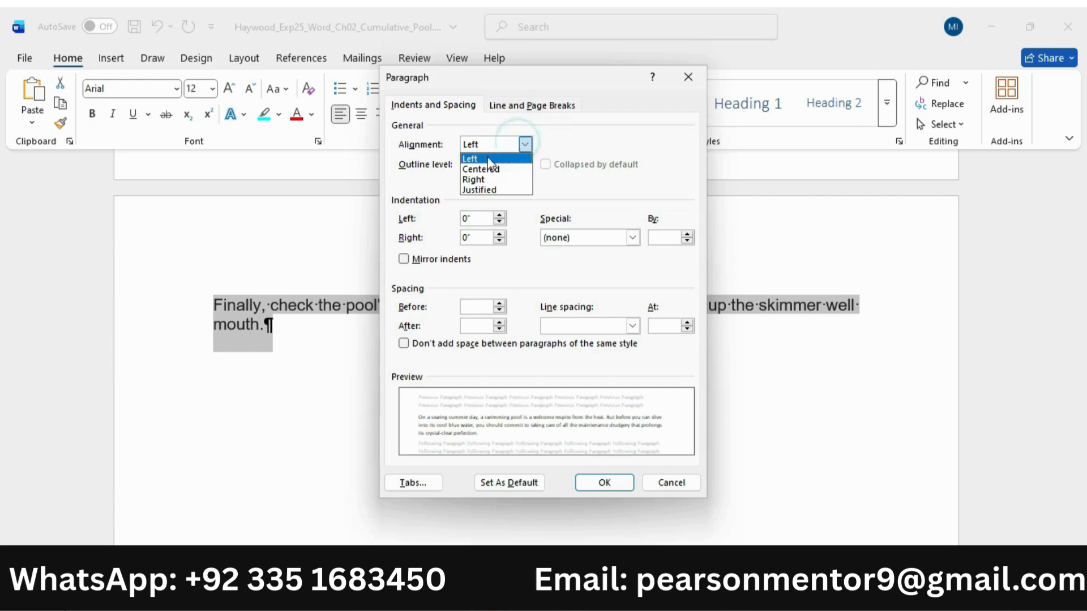
{"action": "left_click", "coordinate": [483, 189]}
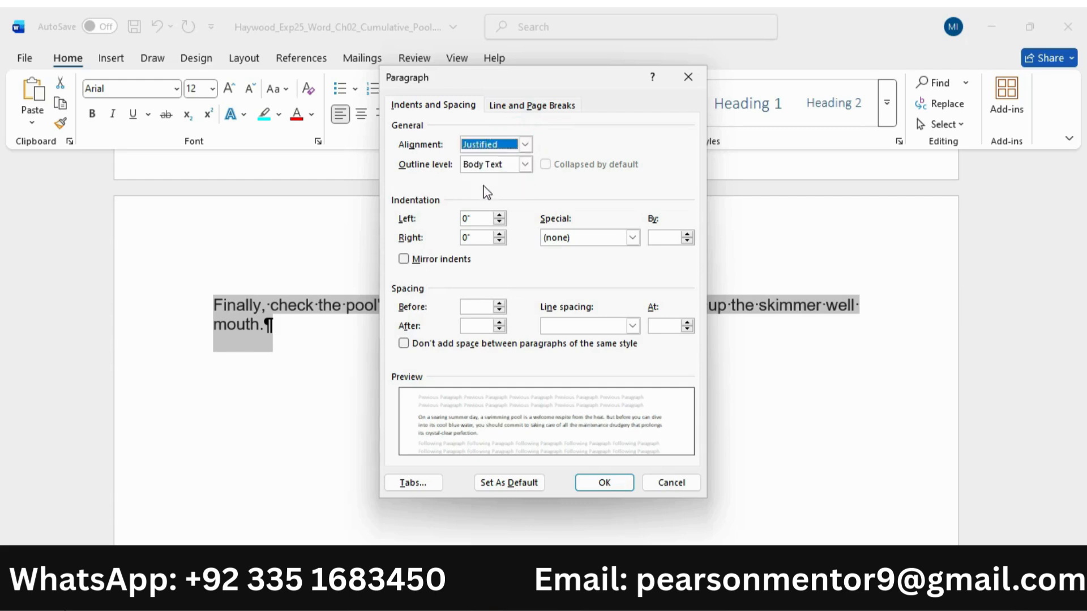
{"action": "left_click", "coordinate": [616, 482]}
{"action": "left_click_drag", "start_coordinate": [1079, 451], "coordinate": [1085, 113]}
- Return to the instructions document, reduce the step 2 instruction text to font size 9, and remove its highlighting
{"action": "mouse_move", "coordinate": [741, 599]}
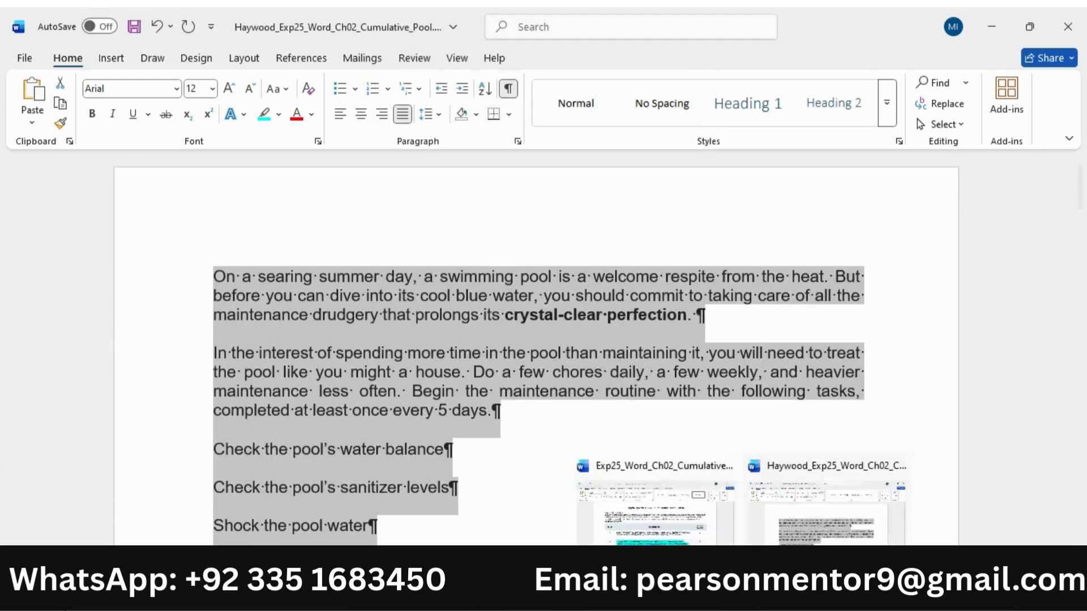
{"action": "left_click", "coordinate": [676, 526]}
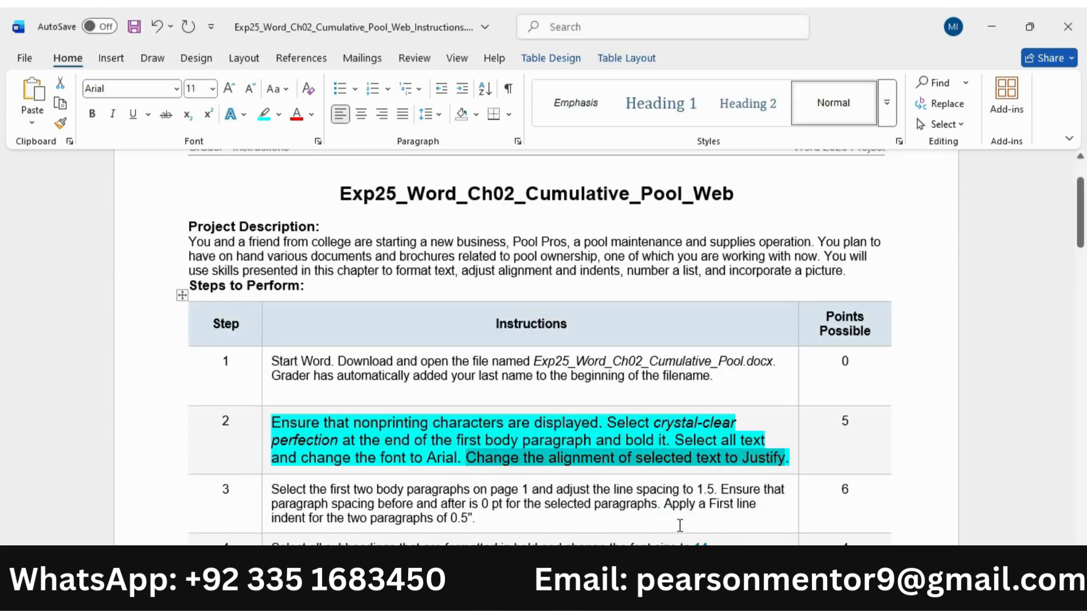
{"action": "scroll", "coordinate": [351, 433], "scroll_direction": "down", "scroll_amount": 3}
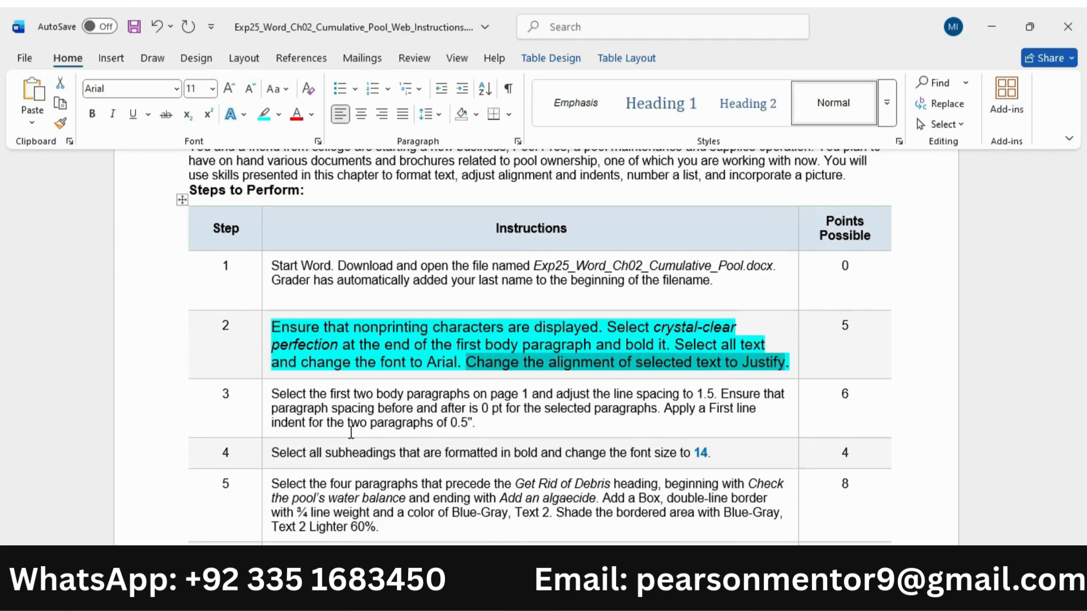
{"action": "left_click", "coordinate": [262, 339]}
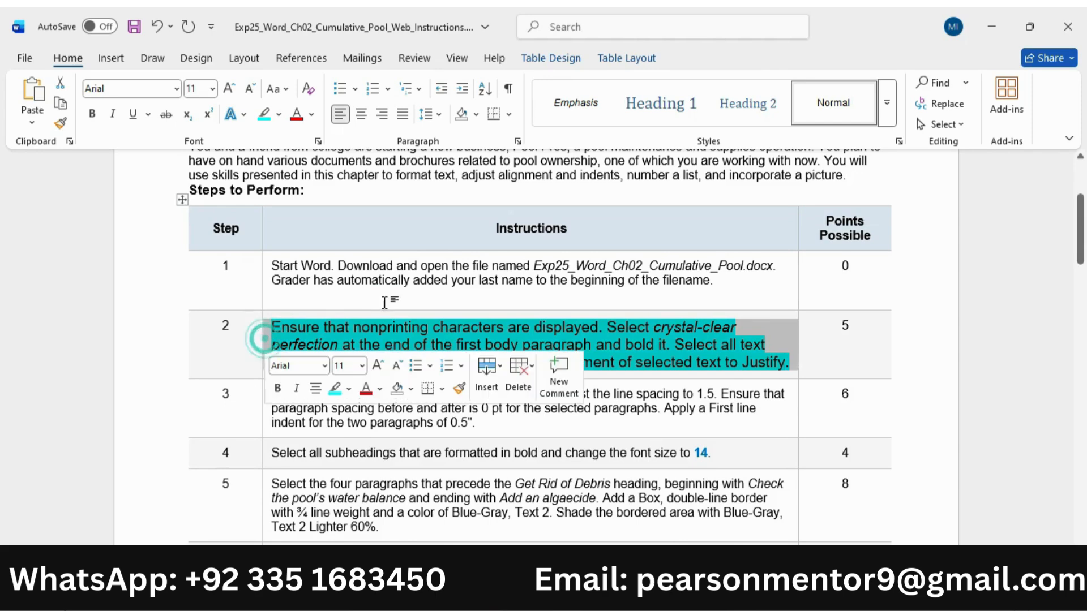
{"action": "left_click", "coordinate": [397, 365]}
{"action": "left_click", "coordinate": [398, 365]}
{"action": "left_click", "coordinate": [335, 389]}
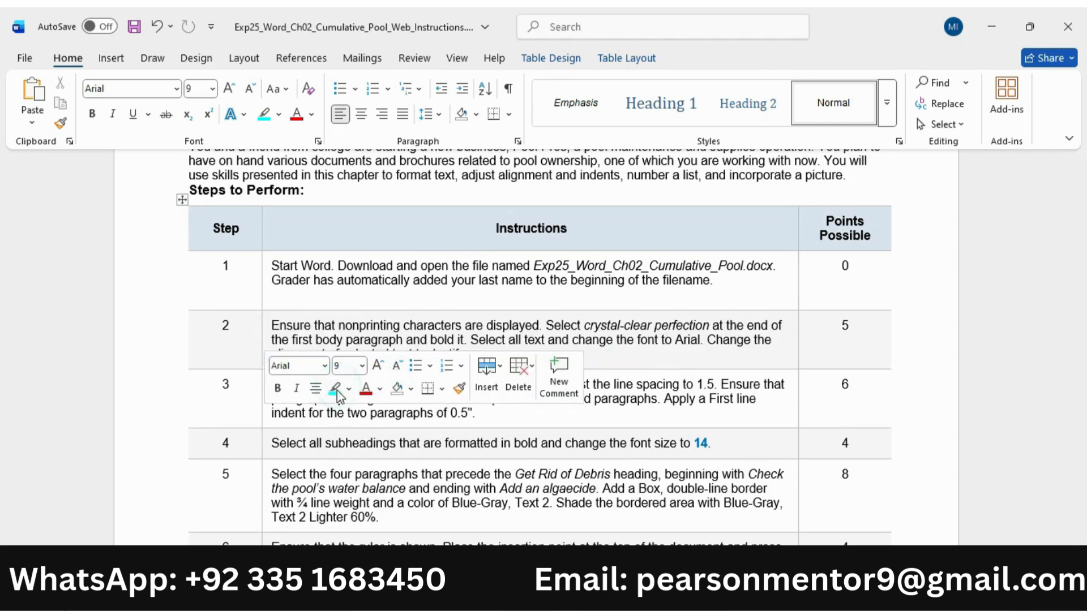
- Enlarge the step 3 instruction text to font size 11 and highlight it in turquoise
{"action": "scroll", "coordinate": [280, 394], "scroll_direction": "down", "scroll_amount": 1}
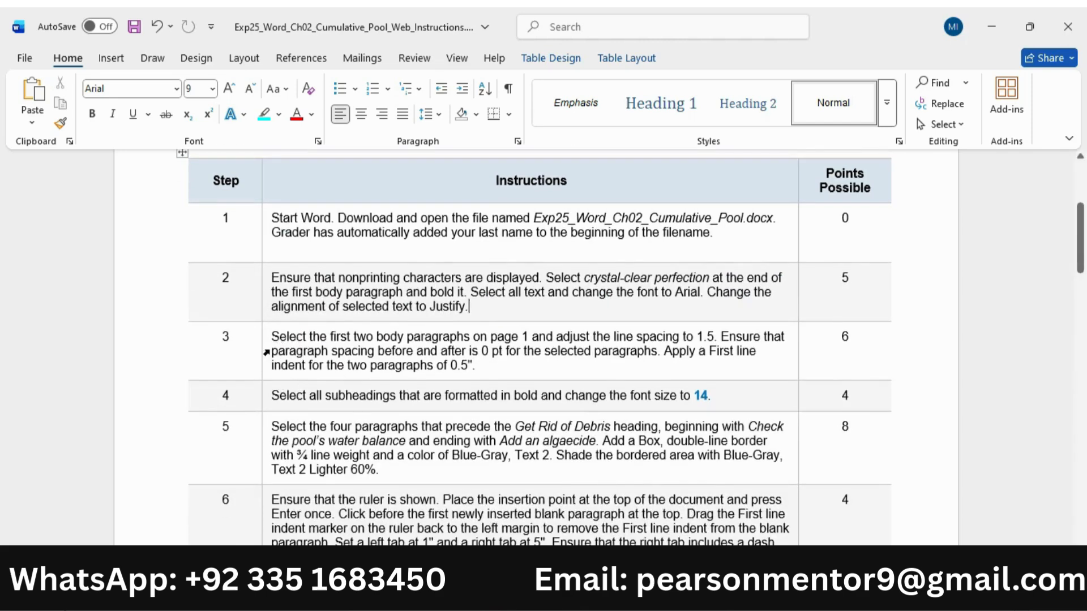
{"action": "left_click", "coordinate": [266, 352]}
{"action": "left_click", "coordinate": [381, 299]}
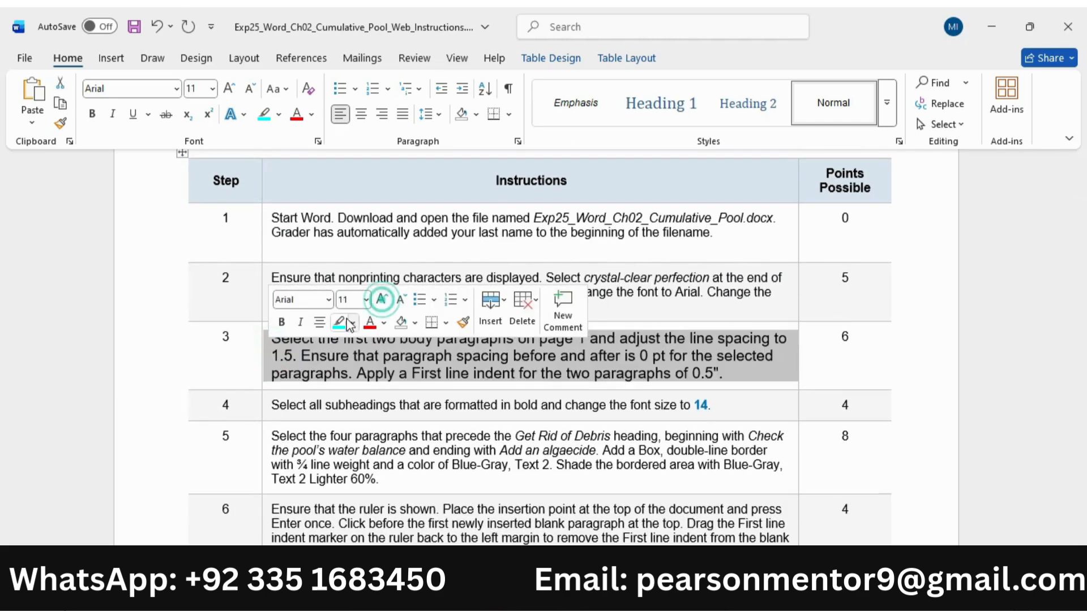
{"action": "left_click", "coordinate": [342, 321]}
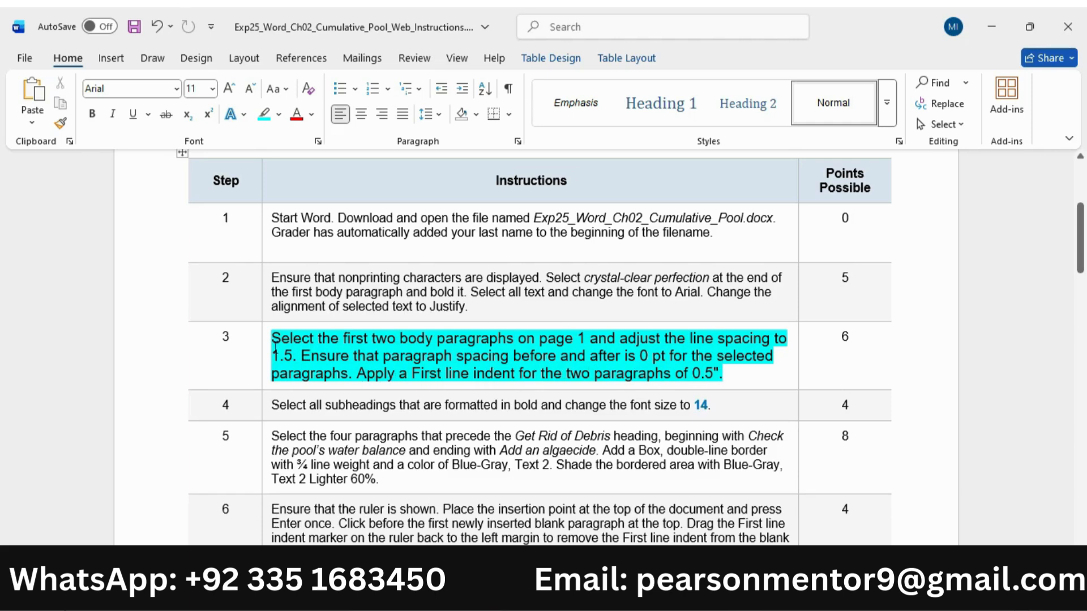
- Check the first part of the step 3 instruction and select the first two body paragraphs of the pool document
{"action": "left_click_drag", "start_coordinate": [278, 340], "coordinate": [584, 338]}
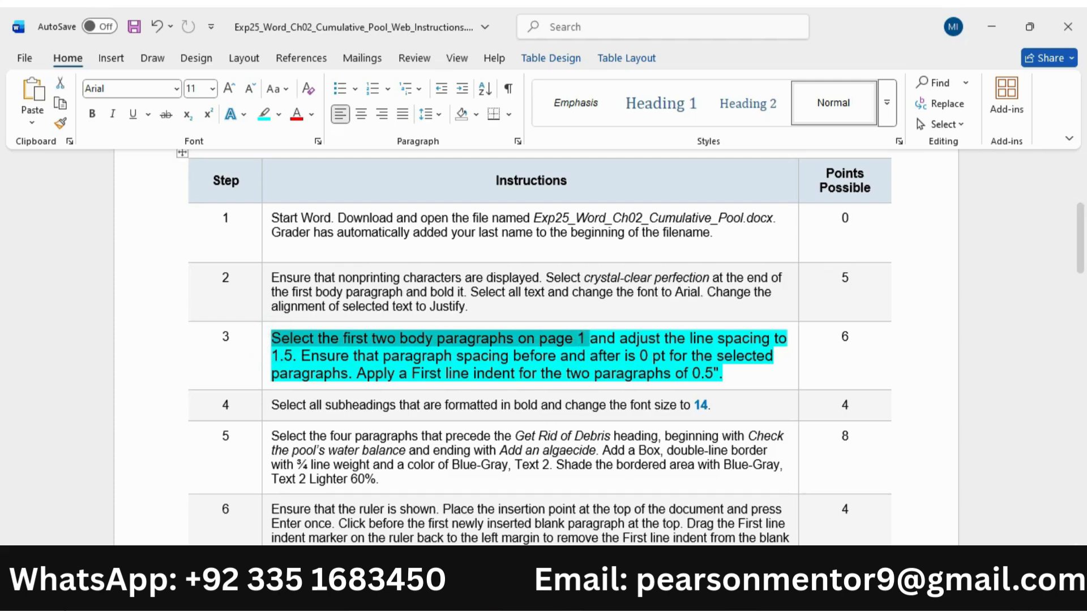
{"action": "mouse_move", "coordinate": [739, 597]}
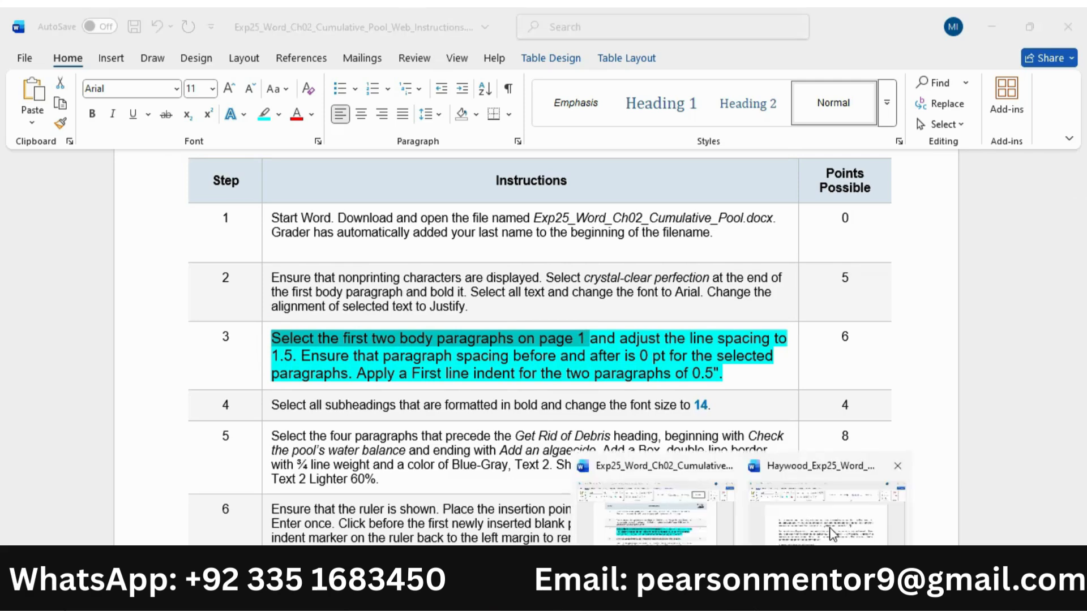
{"action": "left_click", "coordinate": [826, 525]}
{"action": "left_click", "coordinate": [422, 323]}
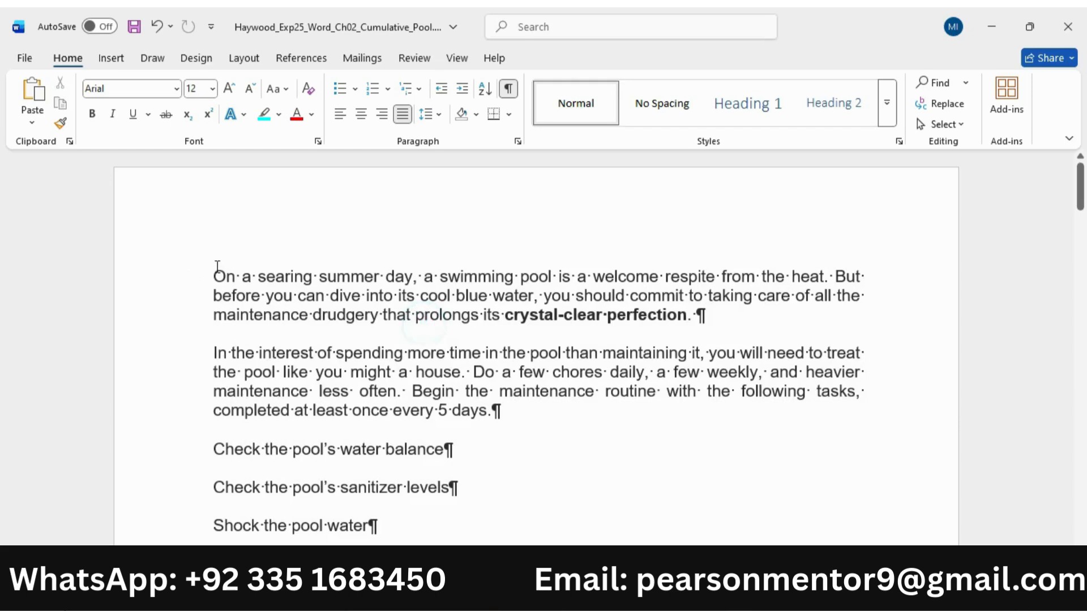
{"action": "left_click_drag", "start_coordinate": [213, 266], "coordinate": [503, 412]}
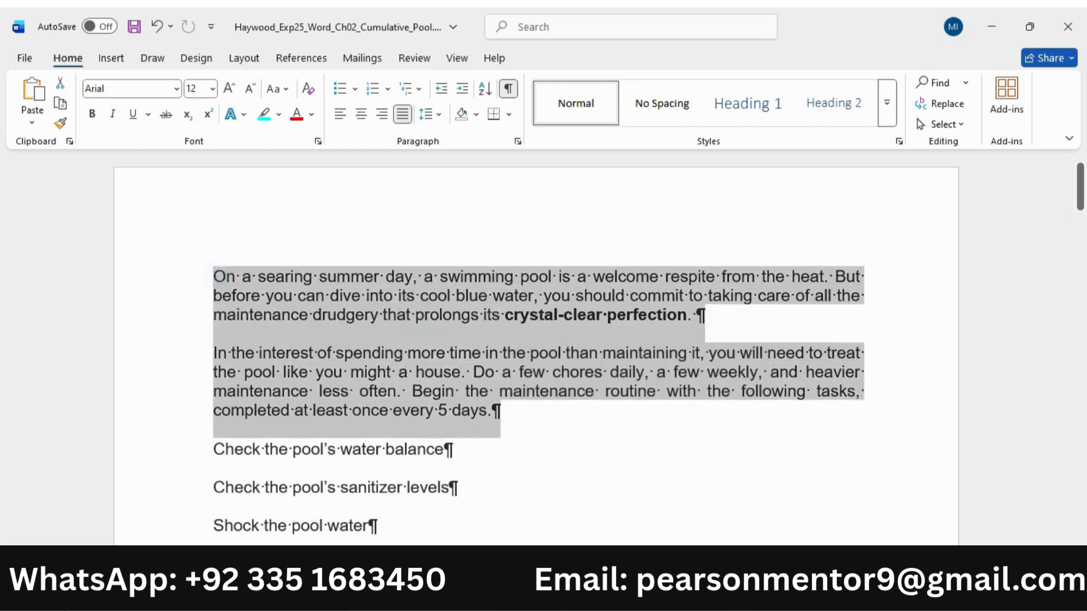
- Check the line spacing instruction in step 3 and choose 1.5 lines for the two selected pool document paragraphs
{"action": "mouse_move", "coordinate": [741, 597]}
{"action": "left_click", "coordinate": [655, 512]}
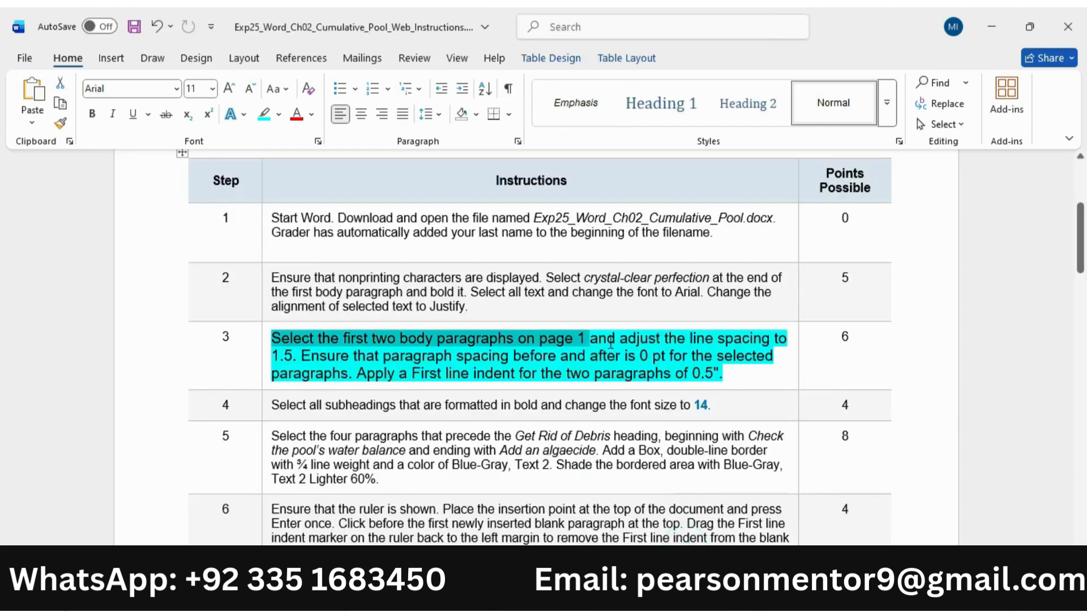
{"action": "left_click_drag", "start_coordinate": [620, 338], "coordinate": [349, 374]}
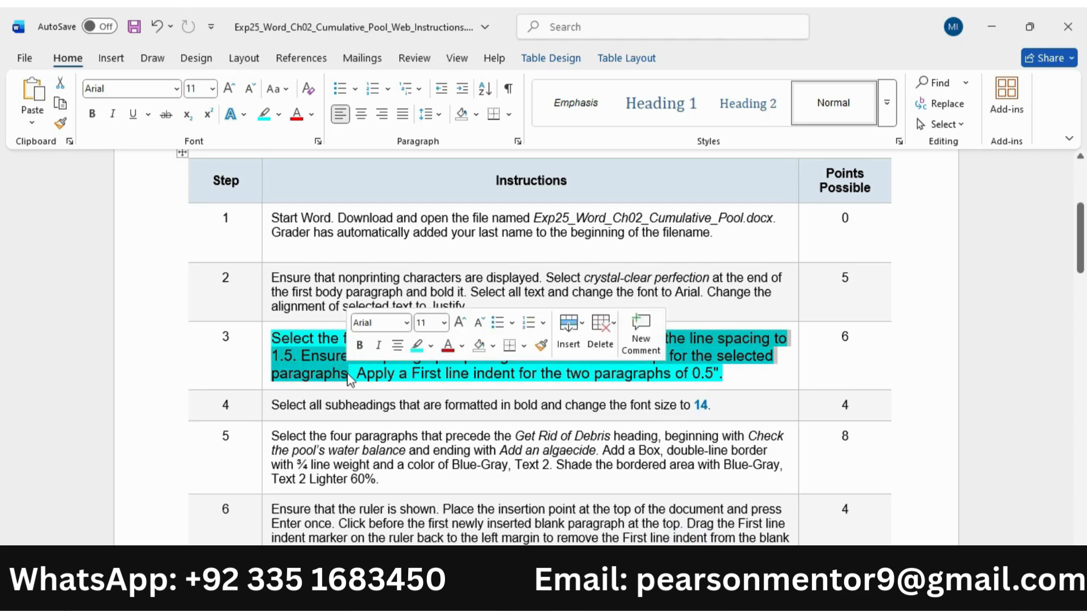
{"action": "left_click", "coordinate": [746, 356]}
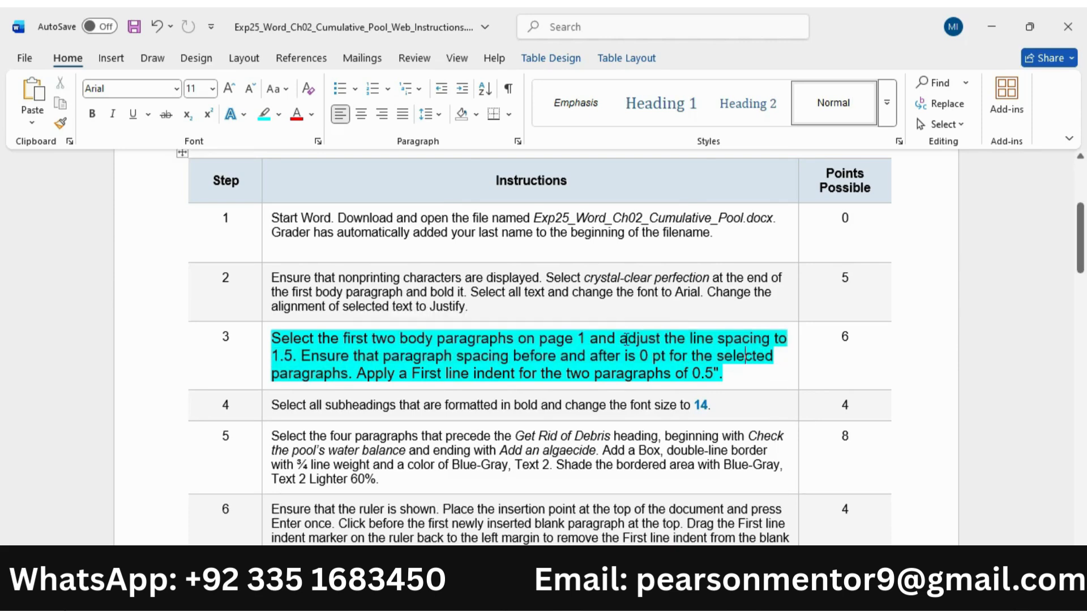
{"action": "left_click_drag", "start_coordinate": [625, 340], "coordinate": [294, 359]}
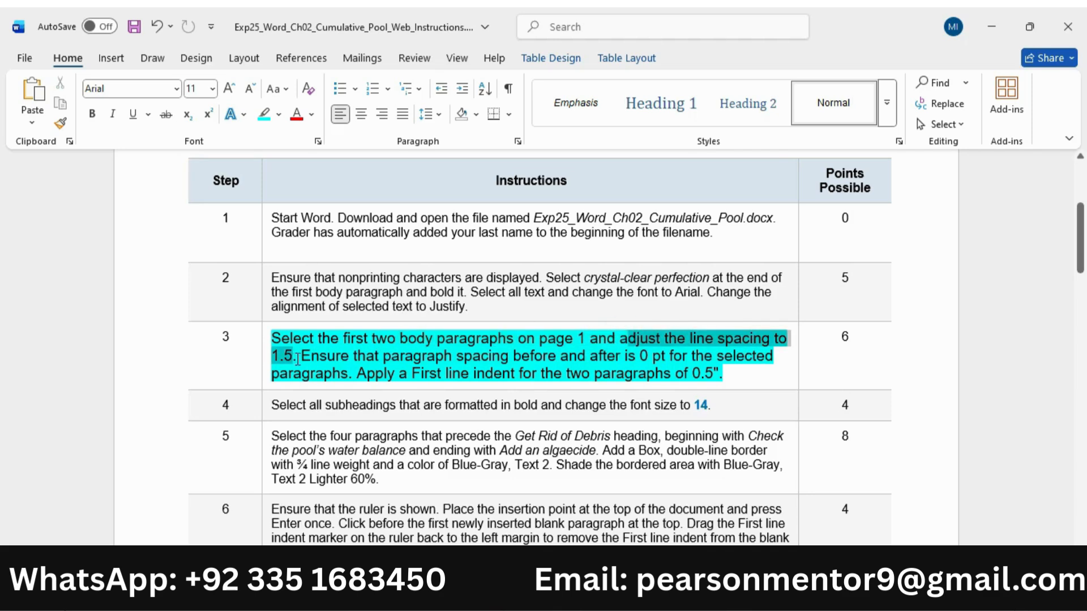
{"action": "left_click", "coordinate": [796, 539]}
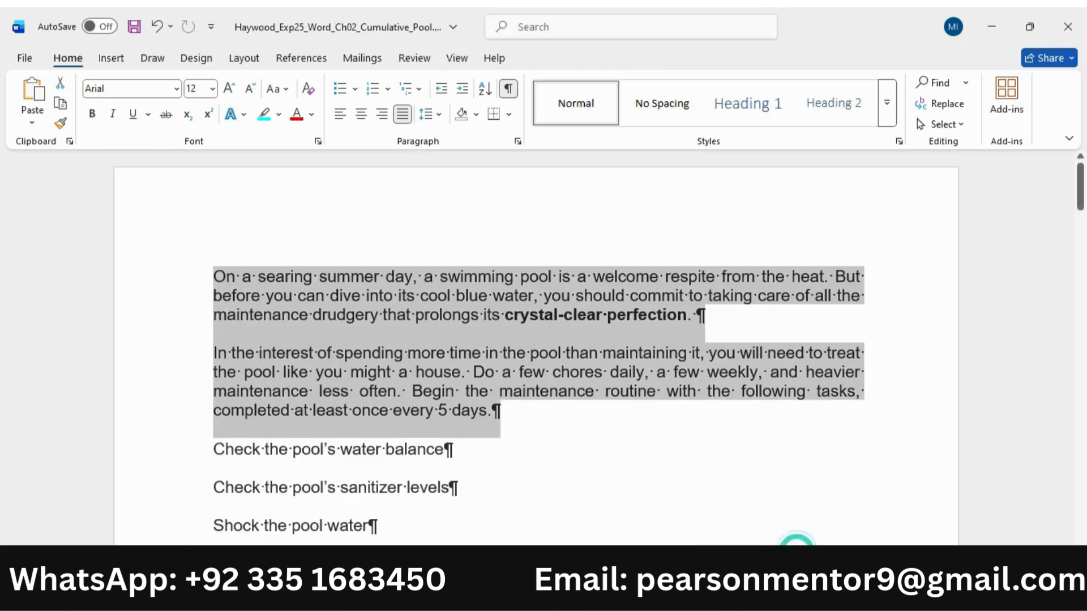
{"action": "left_click", "coordinate": [518, 142]}
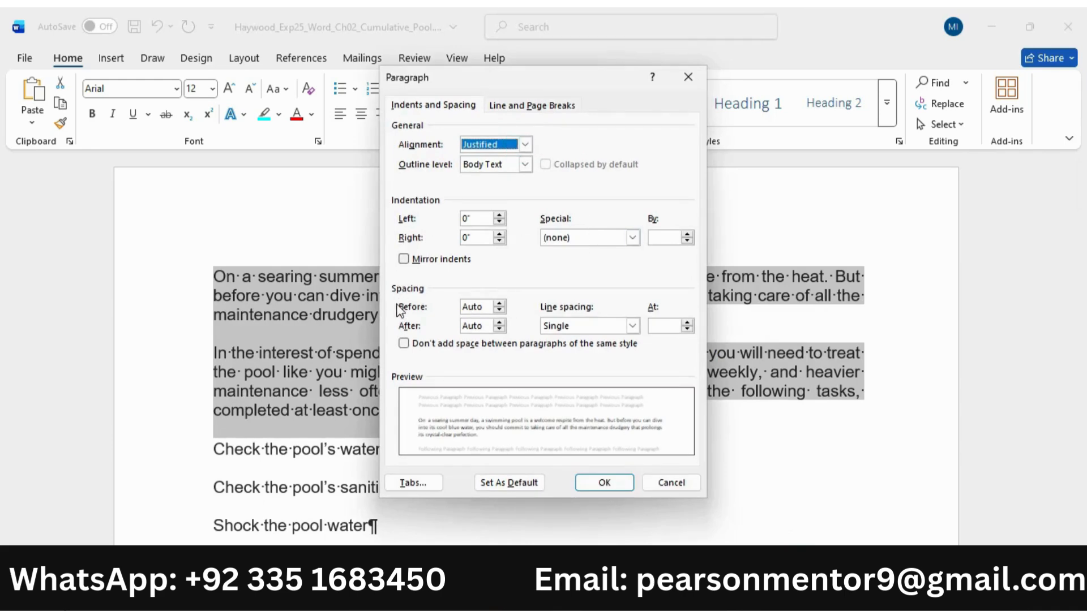
{"action": "left_click", "coordinate": [632, 325]}
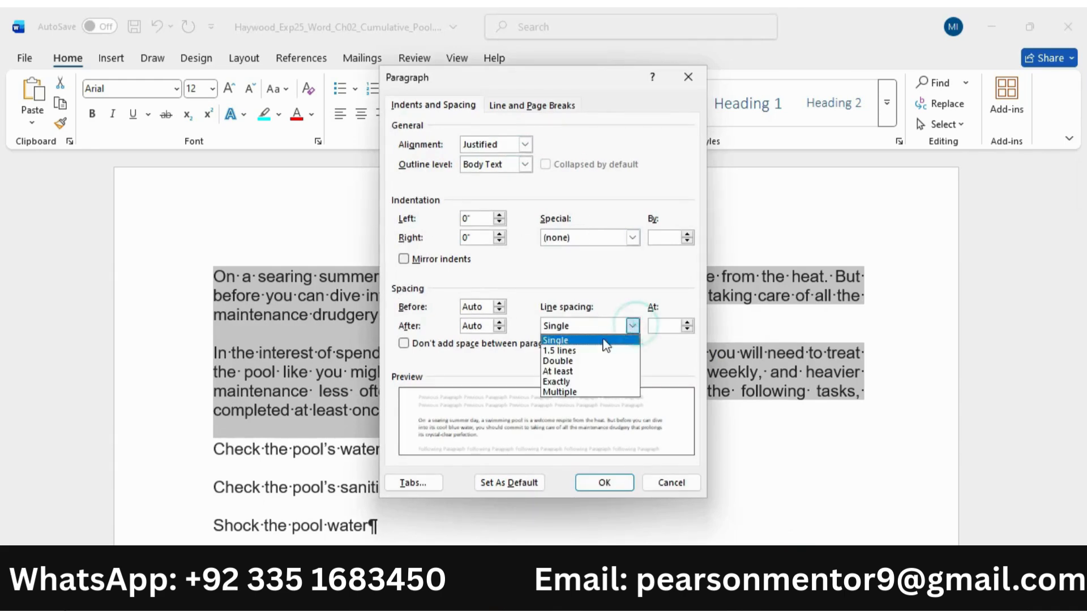
{"action": "left_click", "coordinate": [596, 351]}
- Check the paragraph spacing instruction in step 3 and set the spacing before and after the selected paragraphs to 0 pt
{"action": "mouse_move", "coordinate": [739, 599]}
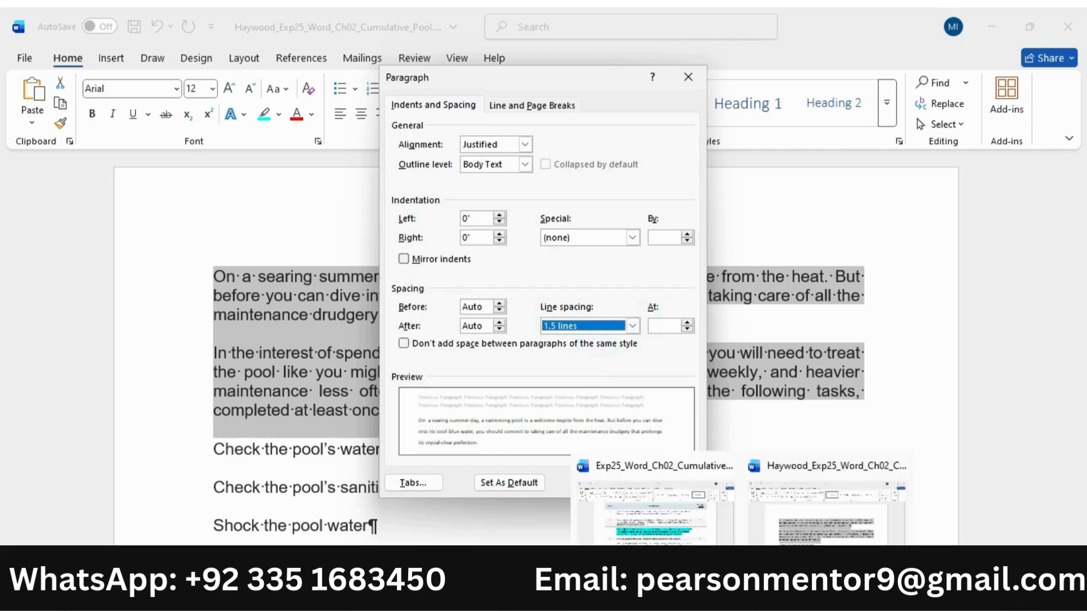
{"action": "left_click", "coordinate": [669, 534]}
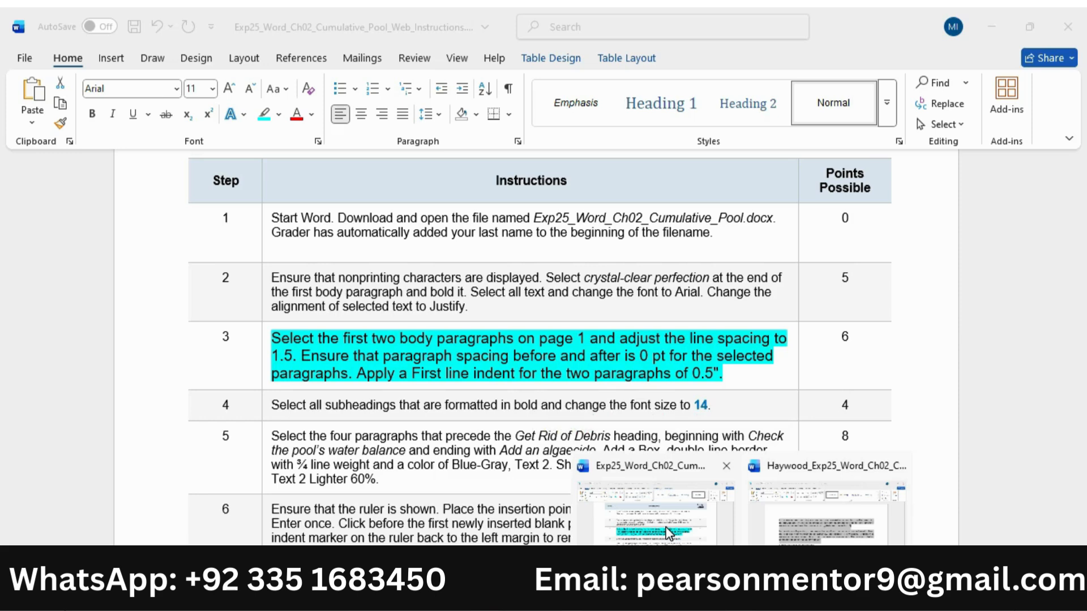
{"action": "left_click", "coordinate": [765, 511]}
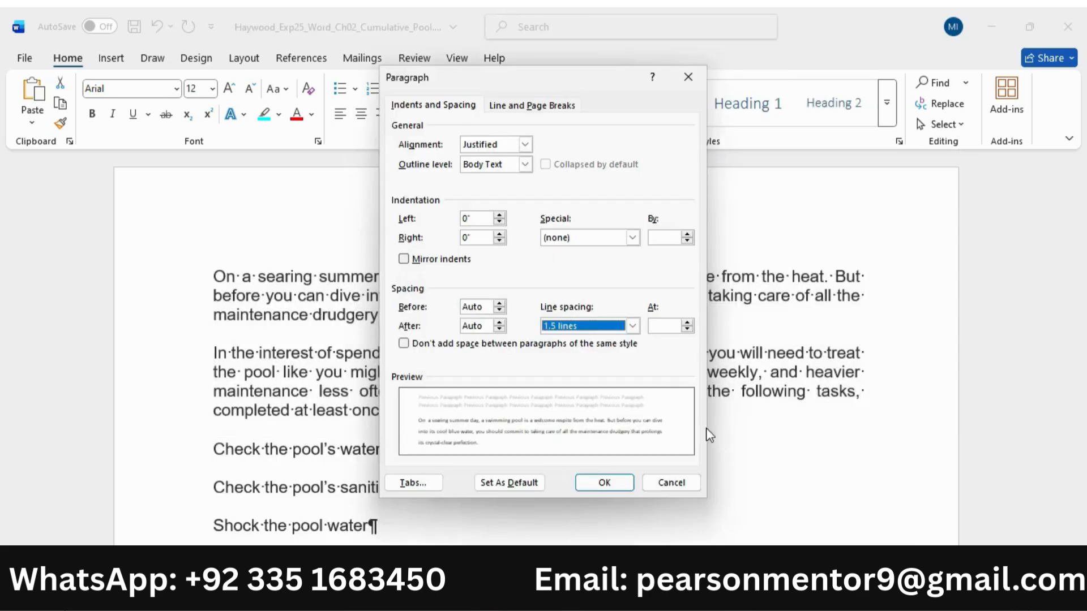
{"action": "left_click", "coordinate": [499, 310]}
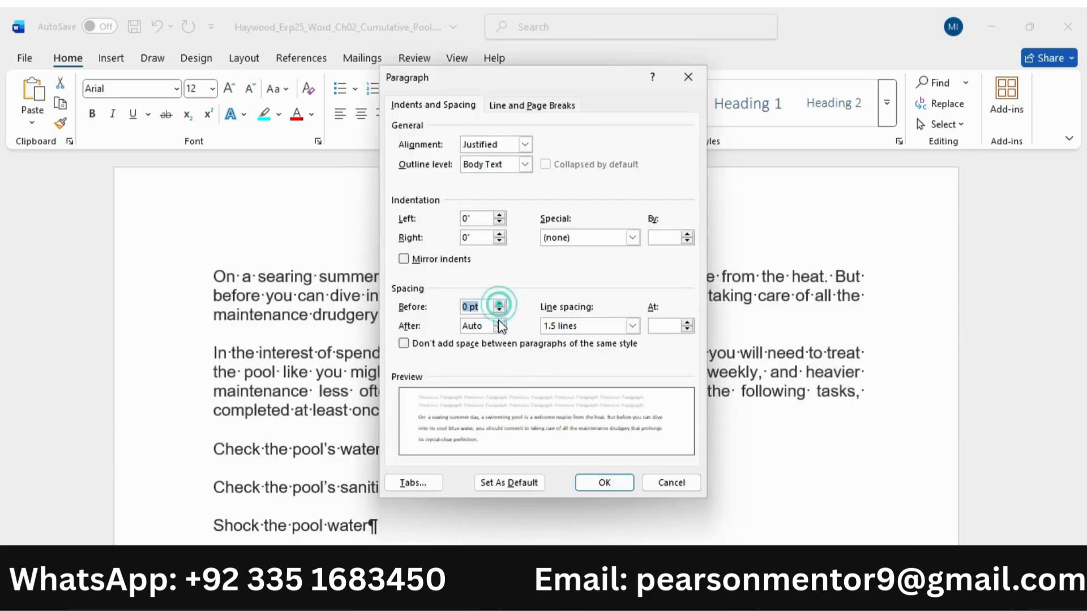
{"action": "left_click", "coordinate": [500, 329]}
- Recheck step 3 and apply a First line indent of 0.5" along with the spacing settings to the two paragraphs
{"action": "mouse_move", "coordinate": [741, 601]}
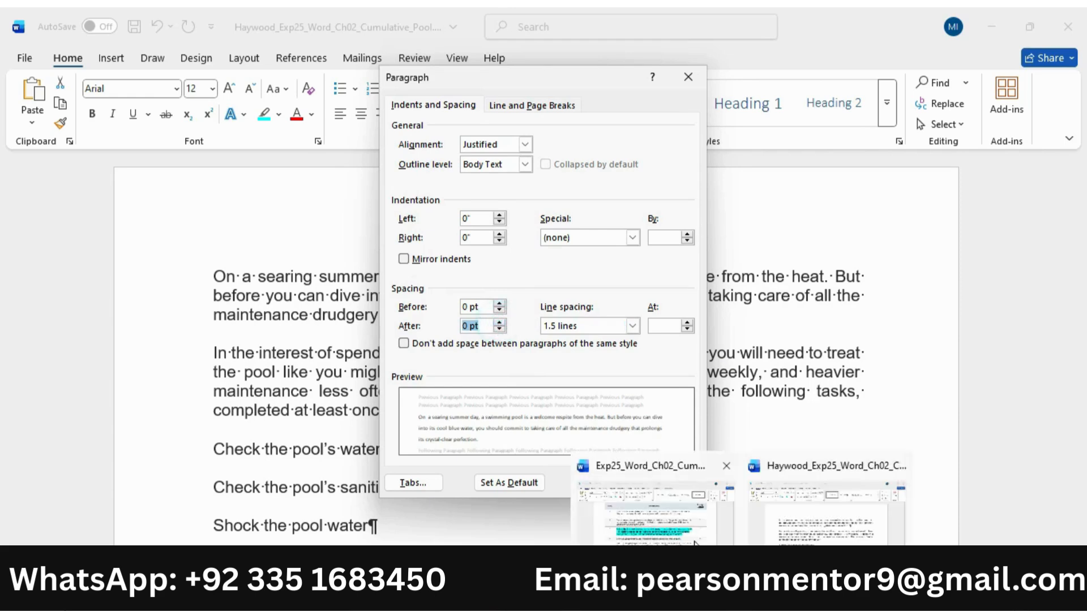
{"action": "mouse_move", "coordinate": [695, 542]}
{"action": "left_click", "coordinate": [810, 538]}
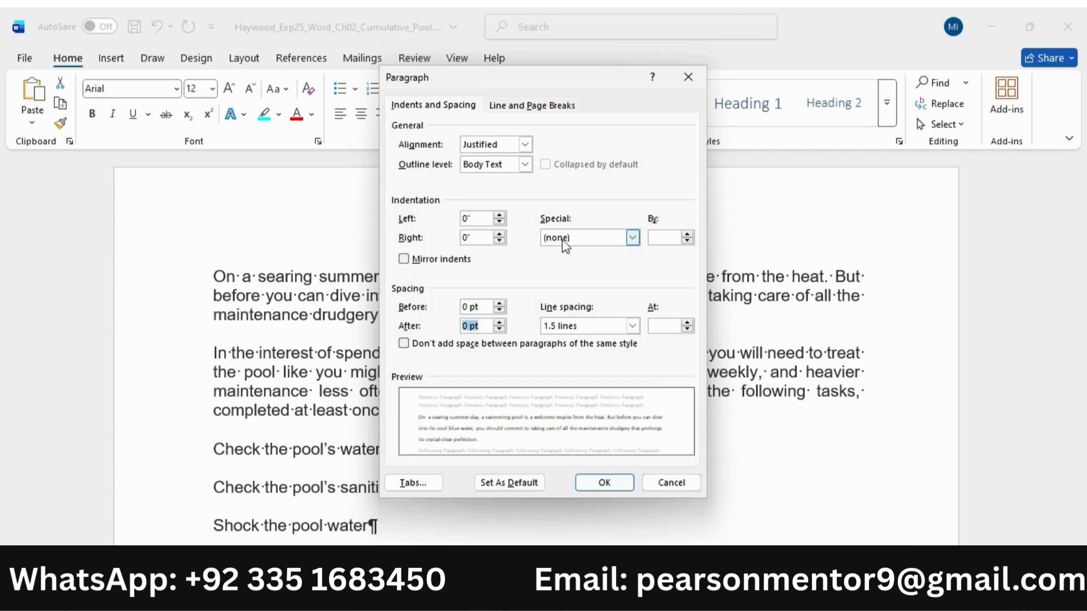
{"action": "left_click", "coordinate": [632, 238]}
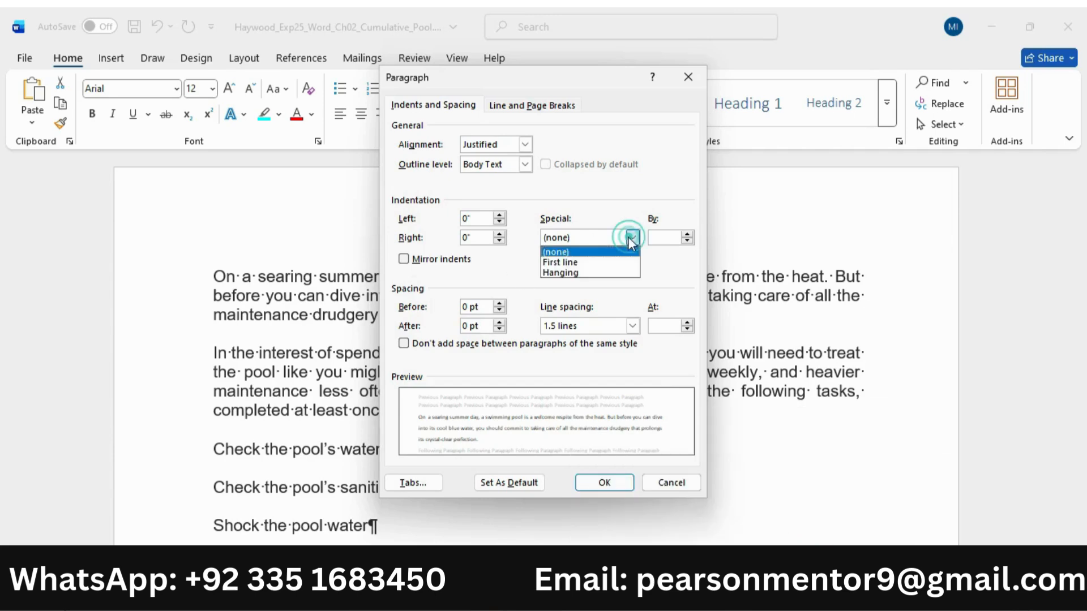
{"action": "left_click", "coordinate": [595, 261]}
{"action": "left_click", "coordinate": [604, 482]}
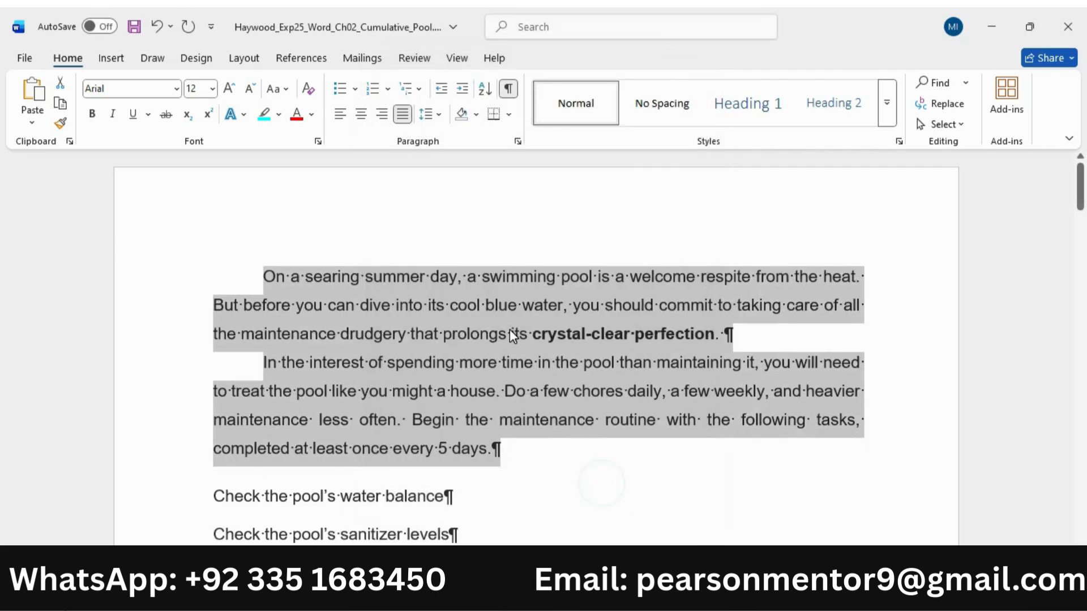
- Switch to the instructions document, reduce the step 3 instruction text to font size 9, and remove its highlighting
{"action": "left_click", "coordinate": [742, 591]}
{"action": "left_click", "coordinate": [678, 550]}
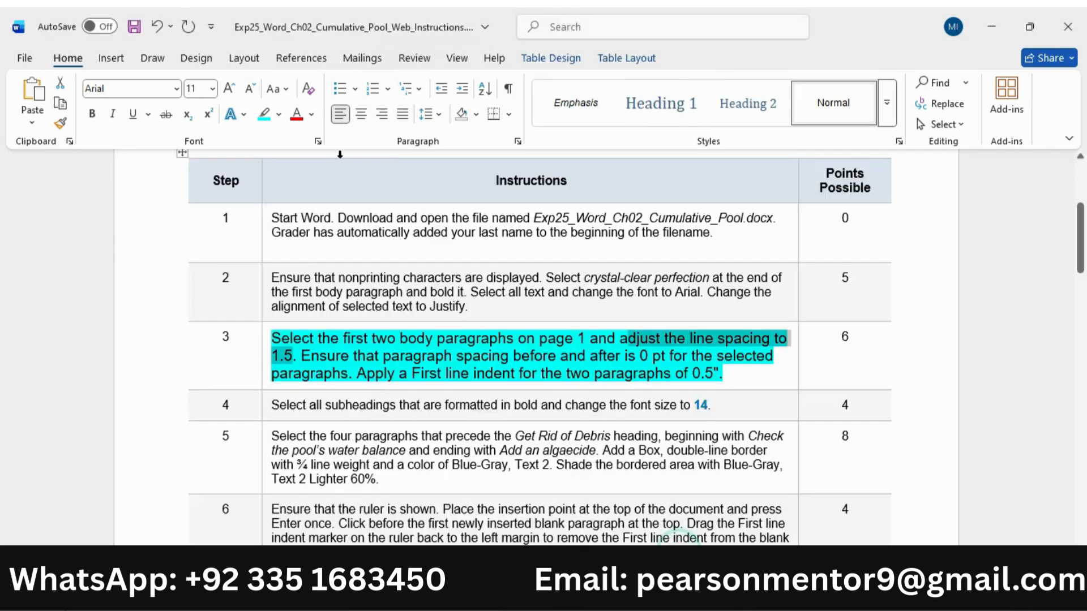
{"action": "left_click", "coordinate": [261, 351]}
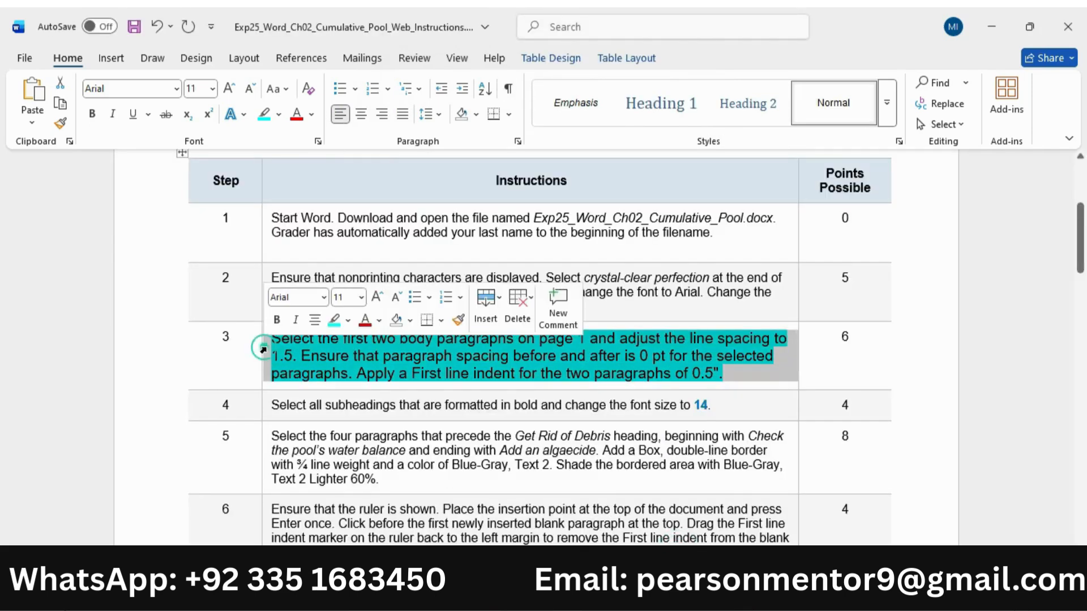
{"action": "left_click", "coordinate": [390, 298]}
{"action": "left_click", "coordinate": [391, 297]}
{"action": "left_click", "coordinate": [340, 320]}
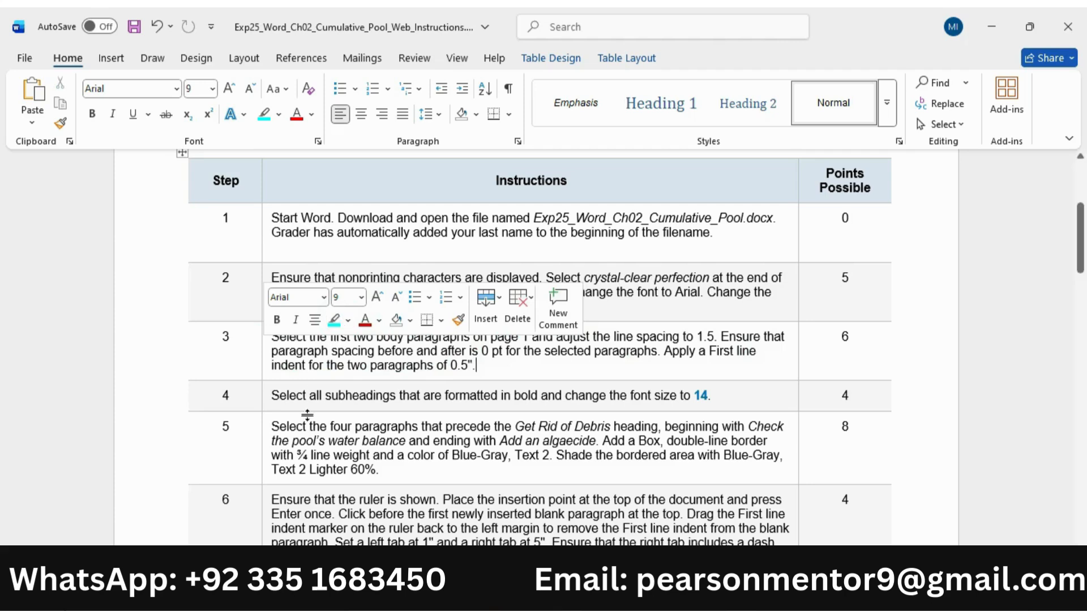
- Enlarge the step 4 instruction text to font size 11 and highlight it in turquoise
{"action": "left_click", "coordinate": [264, 396]}
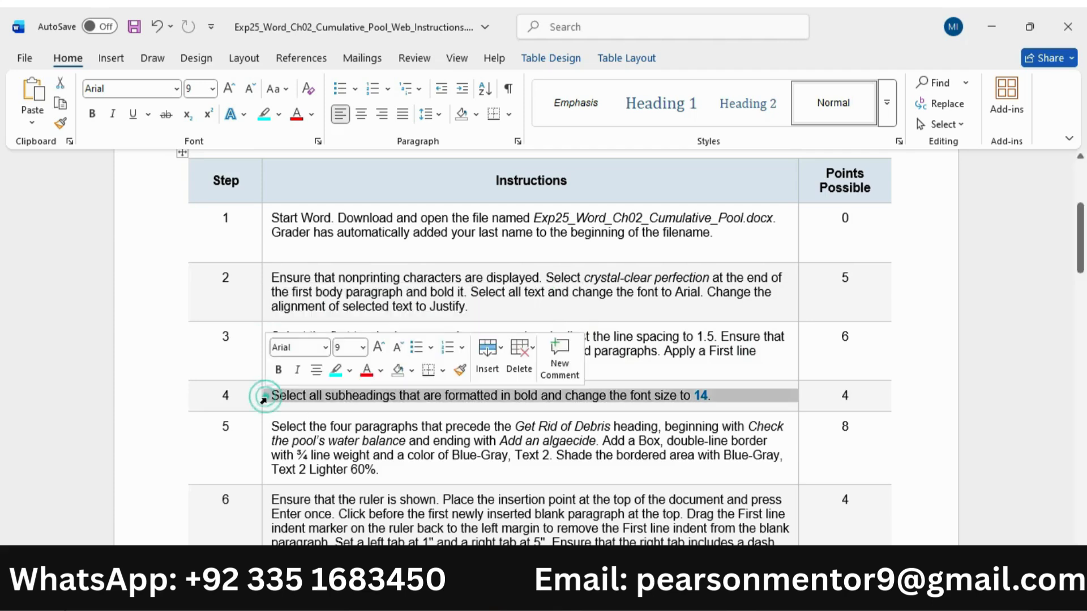
{"action": "left_click", "coordinate": [380, 348]}
{"action": "left_click", "coordinate": [381, 348]}
{"action": "left_click", "coordinate": [350, 370]}
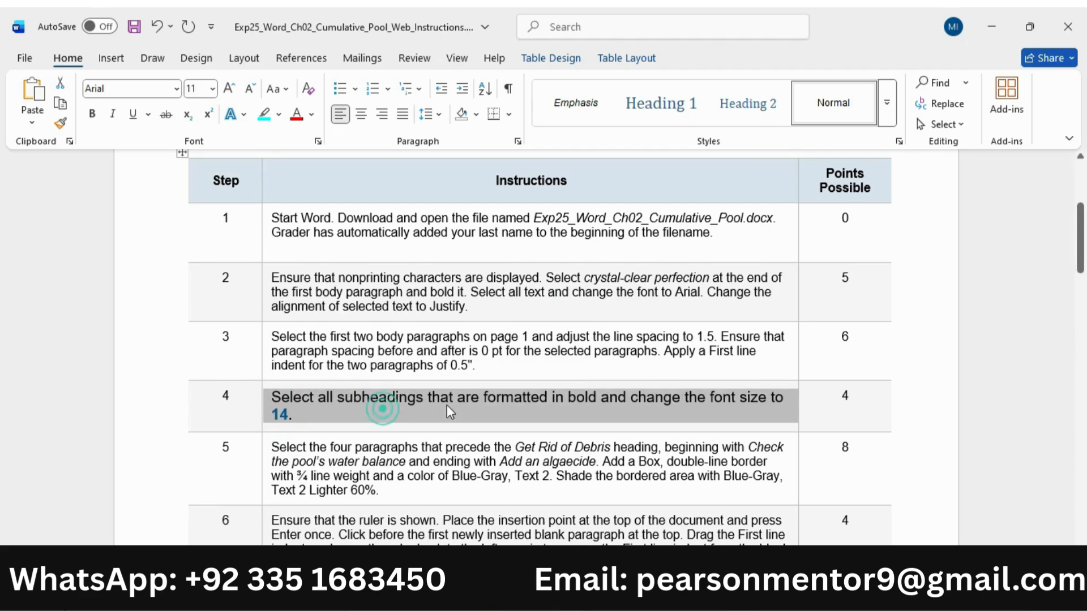
{"action": "left_click", "coordinate": [386, 415]}
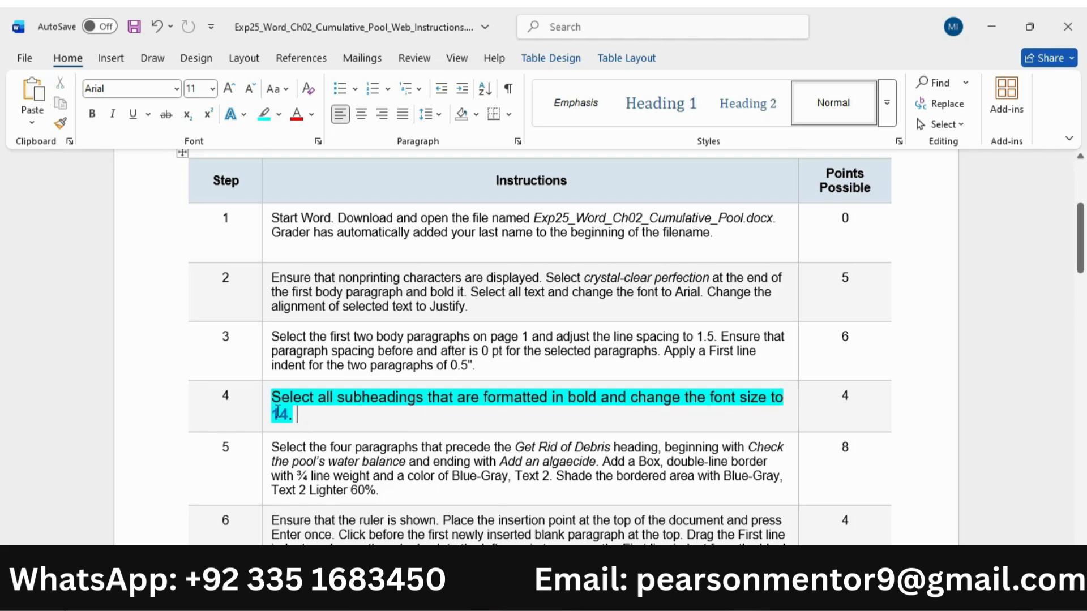
- Review the step 4 instruction, then select the Get Rid of Debris, Set Up the Vacuum and Vacuum the Pool subheadings in the pool document
{"action": "left_click", "coordinate": [270, 398]}
{"action": "left_click_drag", "start_coordinate": [272, 398], "coordinate": [347, 416]}
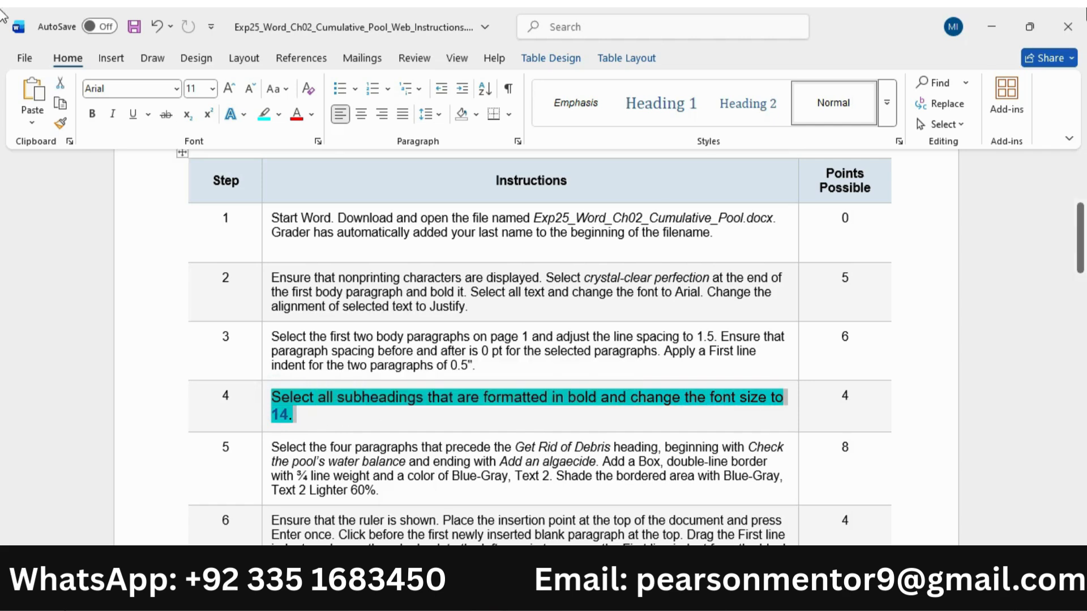
{"action": "mouse_move", "coordinate": [741, 597]}
{"action": "left_click", "coordinate": [822, 511]}
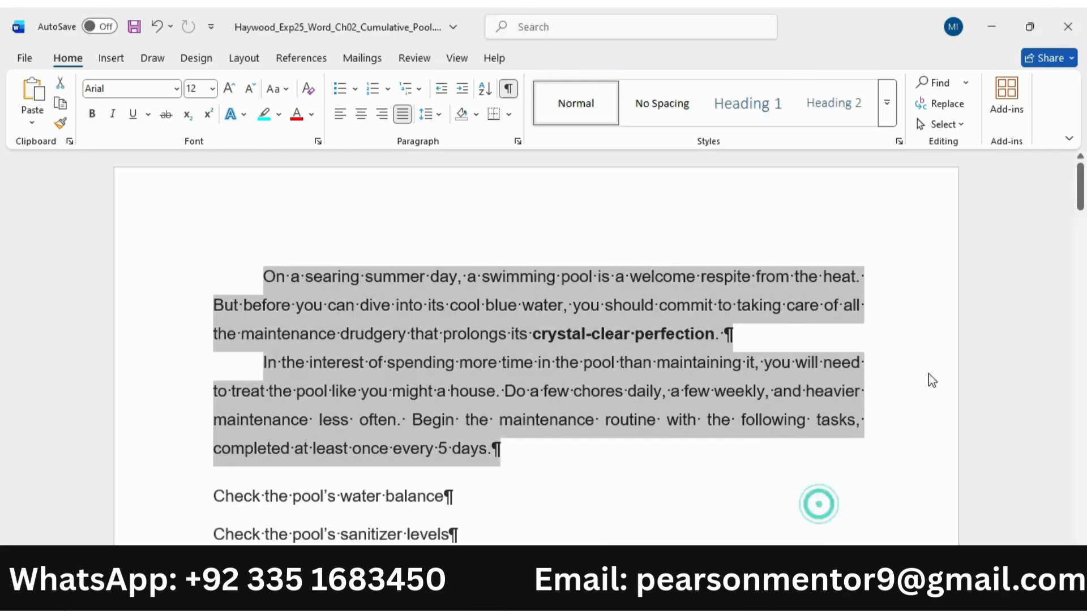
{"action": "scroll", "coordinate": [583, 322], "scroll_direction": "down", "scroll_amount": 5}
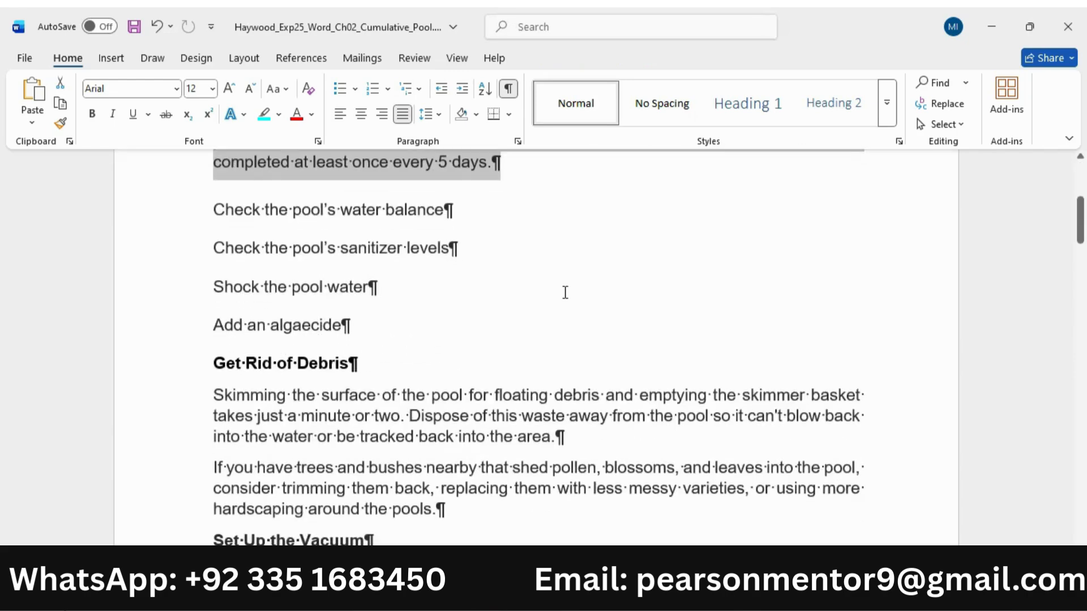
{"action": "scroll", "coordinate": [565, 293], "scroll_direction": "down", "scroll_amount": 3}
{"action": "triple_click", "coordinate": [212, 219]}
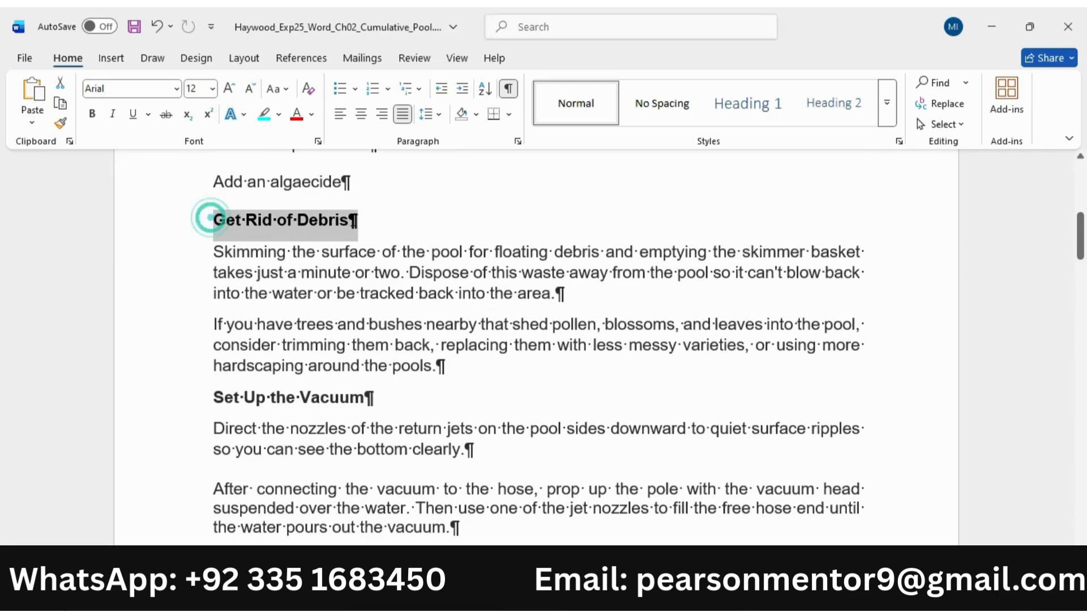
{"action": "left_click_drag", "start_coordinate": [1083, 222], "coordinate": [1084, 228]}
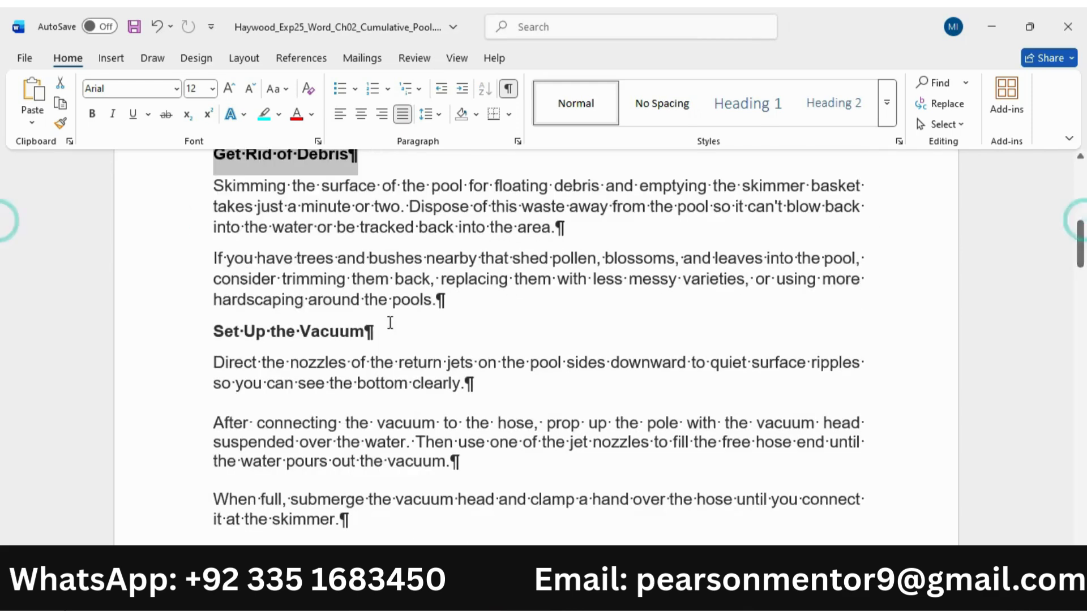
{"action": "left_click_drag", "start_coordinate": [213, 331], "coordinate": [349, 340]}
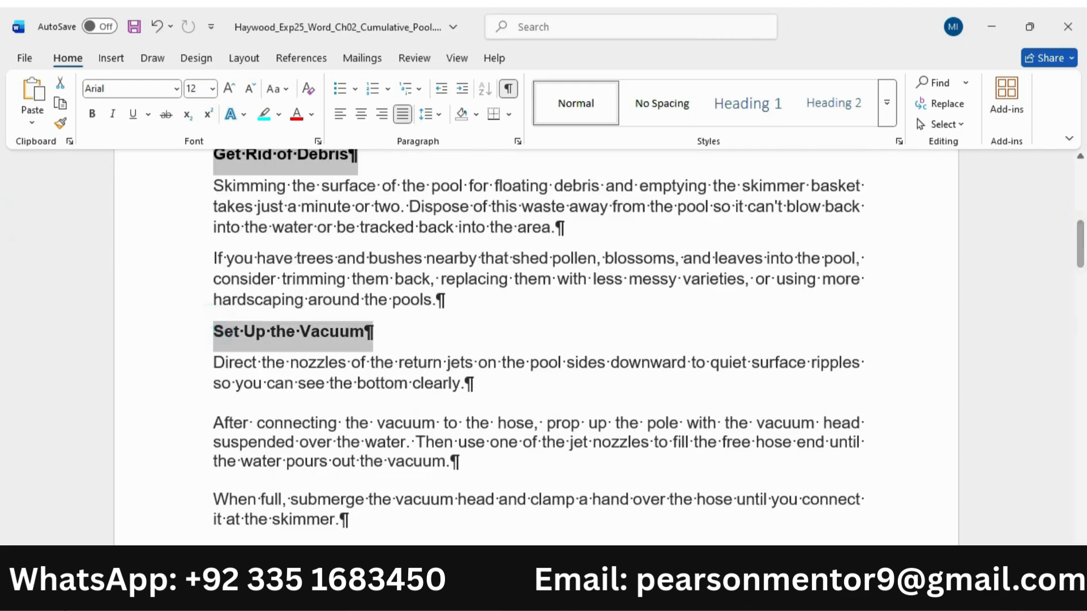
{"action": "left_click_drag", "start_coordinate": [217, 553], "coordinate": [369, 448]}
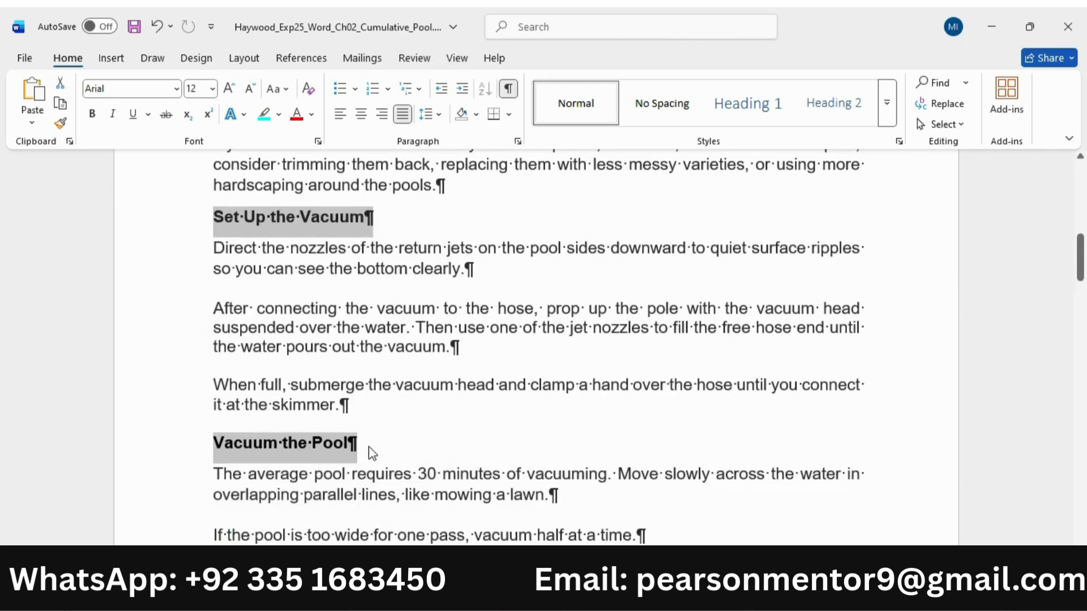
- Add the subheadings Adjust the Chemicals, Backwash the Filter, Clean the Pump Filter and Add Chlorine to the System to the selection
{"action": "left_click_drag", "start_coordinate": [1079, 262], "coordinate": [1079, 319]}
{"action": "left_click_drag", "start_coordinate": [210, 345], "coordinate": [407, 353]}
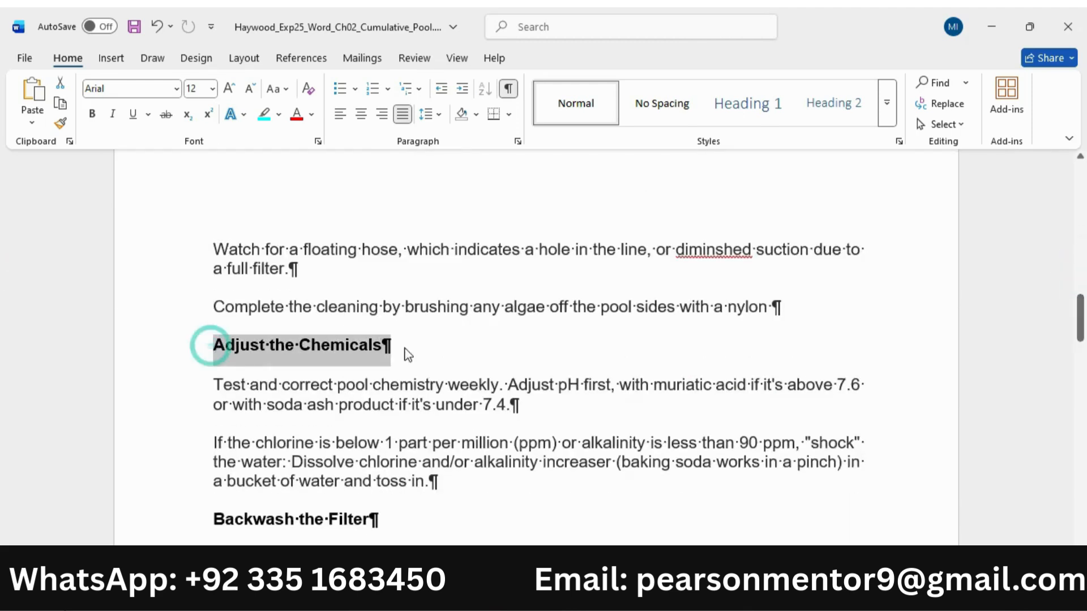
{"action": "left_click_drag", "start_coordinate": [1080, 327], "coordinate": [1080, 350]}
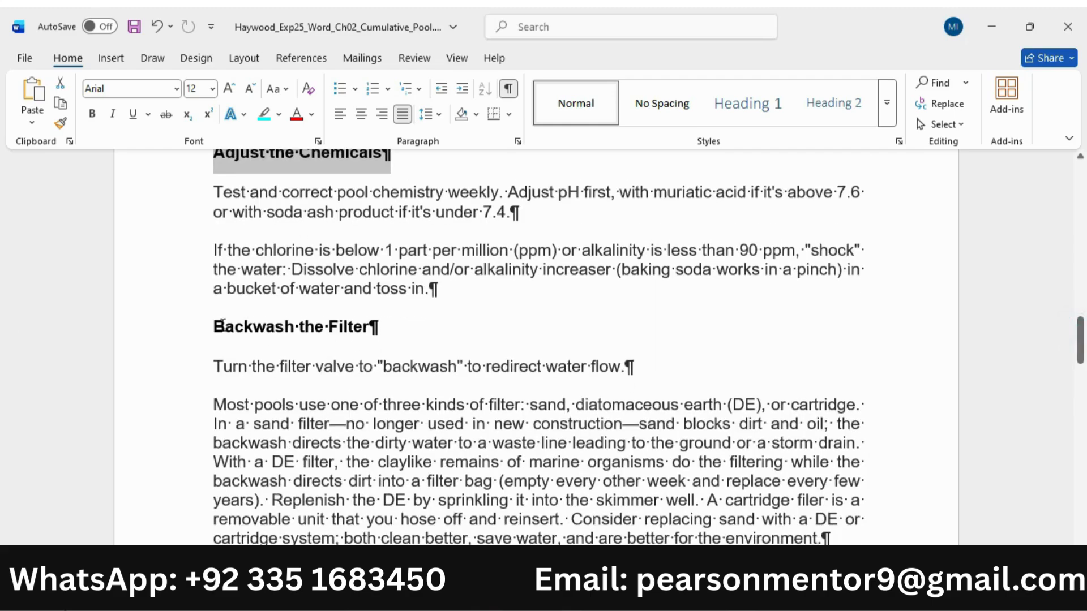
{"action": "left_click_drag", "start_coordinate": [213, 327], "coordinate": [378, 327]}
{"action": "left_click_drag", "start_coordinate": [1078, 354], "coordinate": [1079, 388]}
{"action": "left_click_drag", "start_coordinate": [210, 211], "coordinate": [393, 212]}
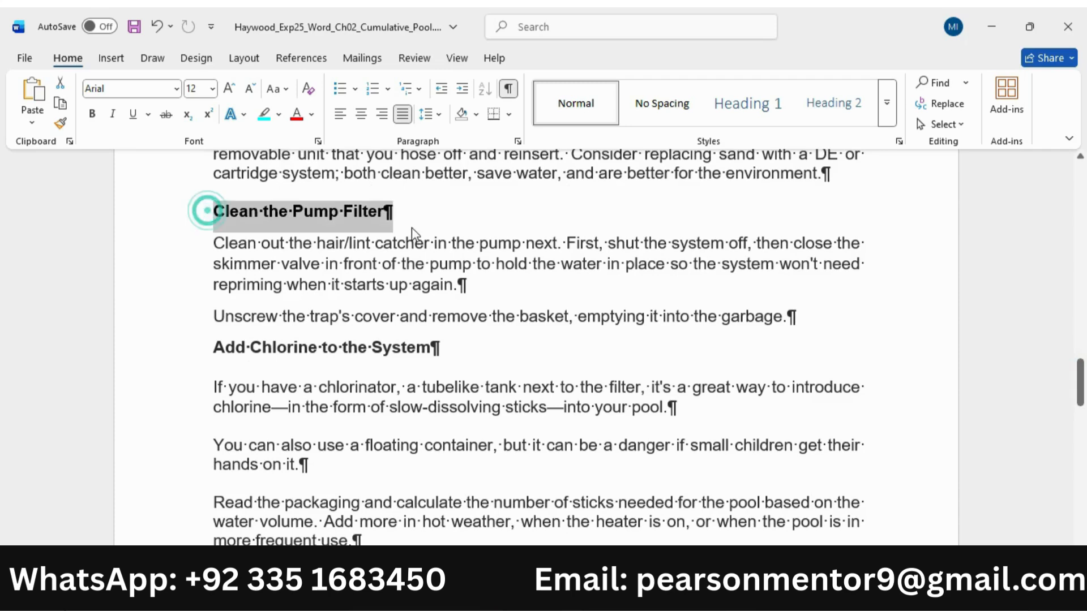
{"action": "left_click_drag", "start_coordinate": [213, 347], "coordinate": [436, 348]}
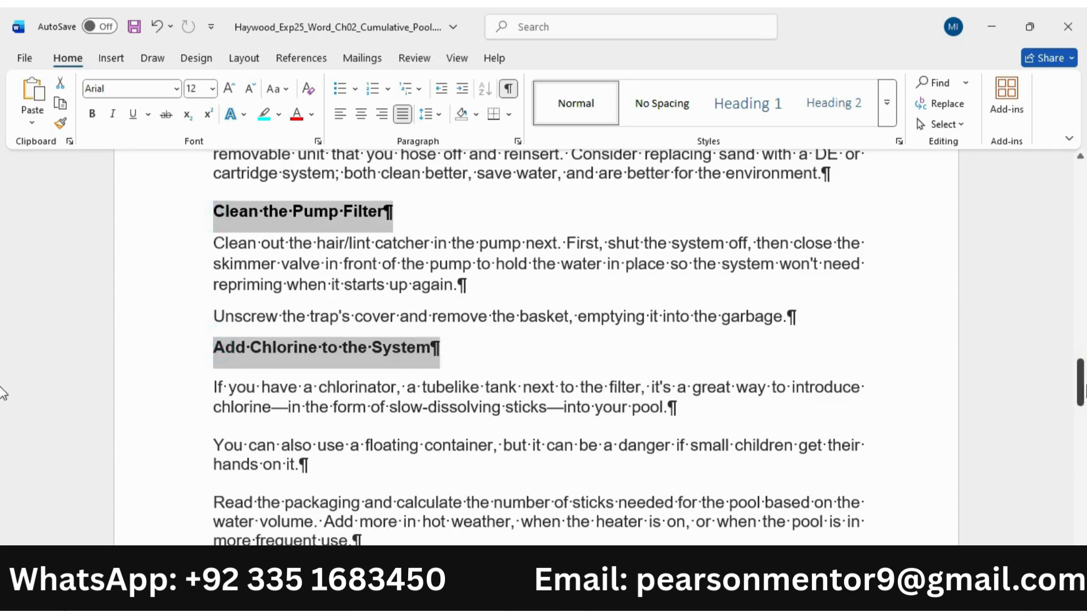
{"action": "left_click_drag", "start_coordinate": [1082, 384], "coordinate": [1083, 431]}
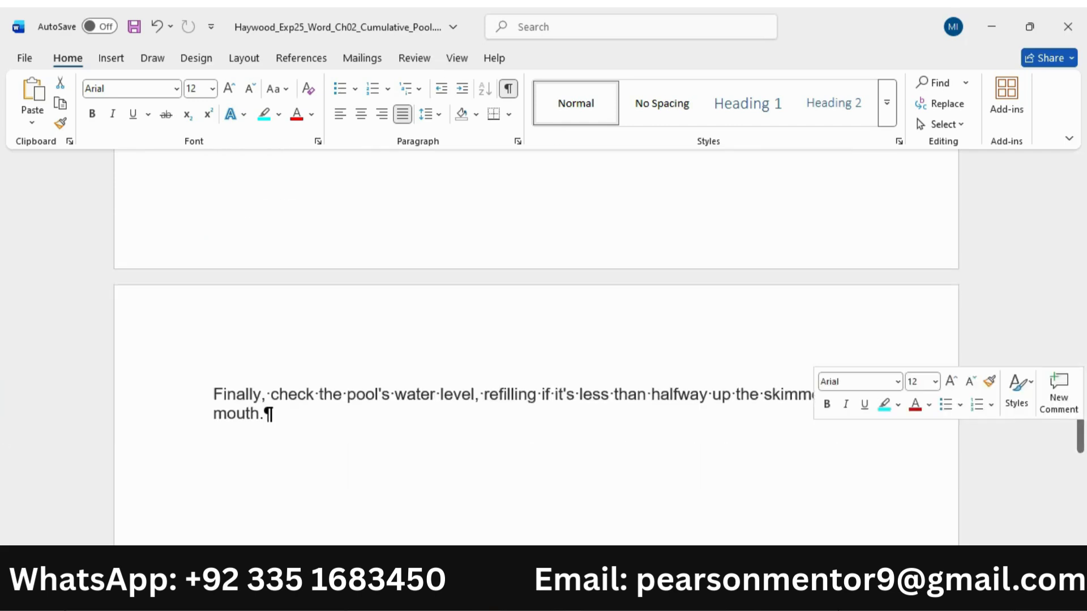
- Recheck the step 4 instruction and set the font size of the selected text in the pool document to 14
{"action": "left_click", "coordinate": [742, 596]}
{"action": "left_click", "coordinate": [673, 538]}
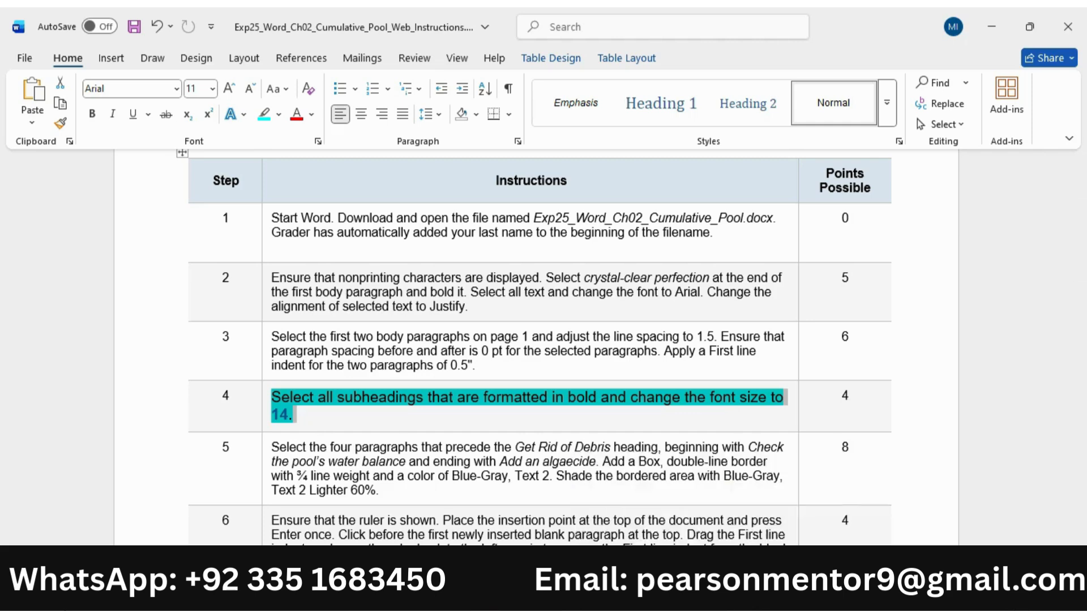
{"action": "left_click", "coordinate": [742, 596]}
{"action": "left_click", "coordinate": [816, 540]}
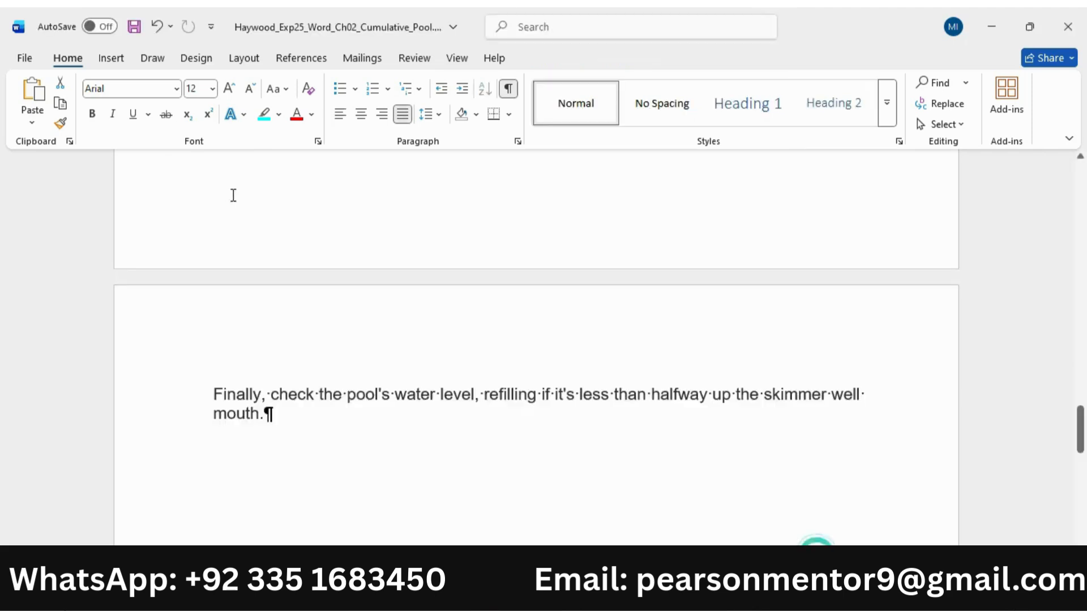
{"action": "left_click", "coordinate": [211, 89]}
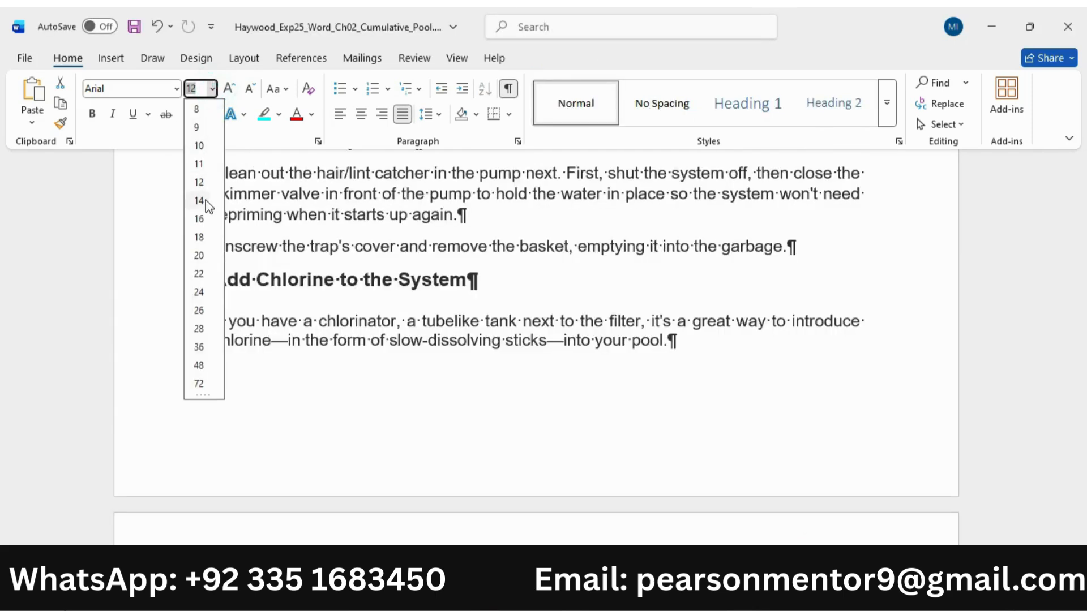
{"action": "left_click", "coordinate": [199, 201]}
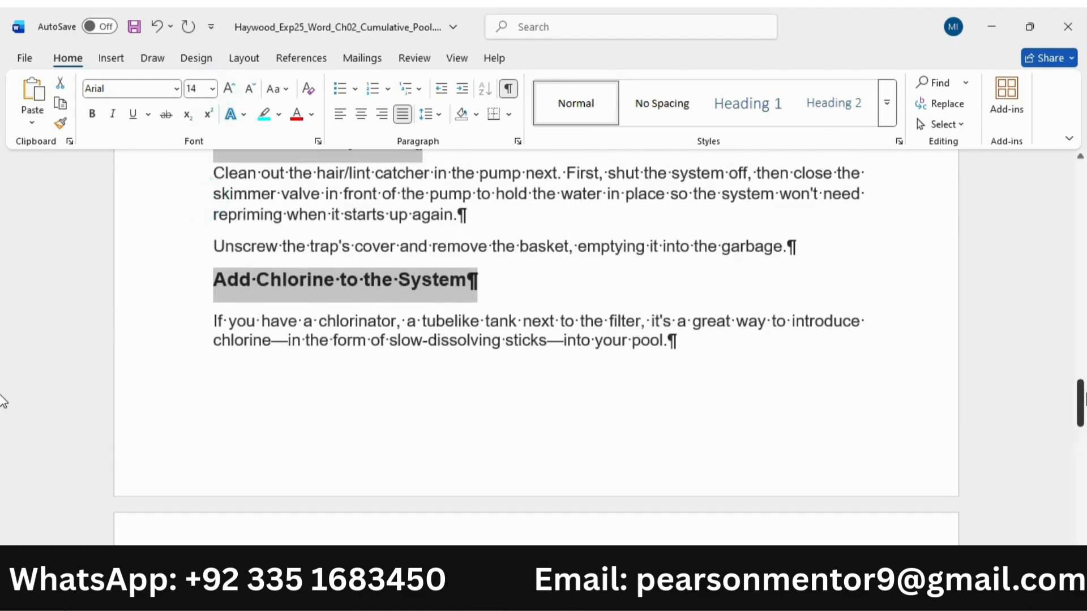
{"action": "left_click_drag", "start_coordinate": [1083, 394], "coordinate": [1083, 159]}
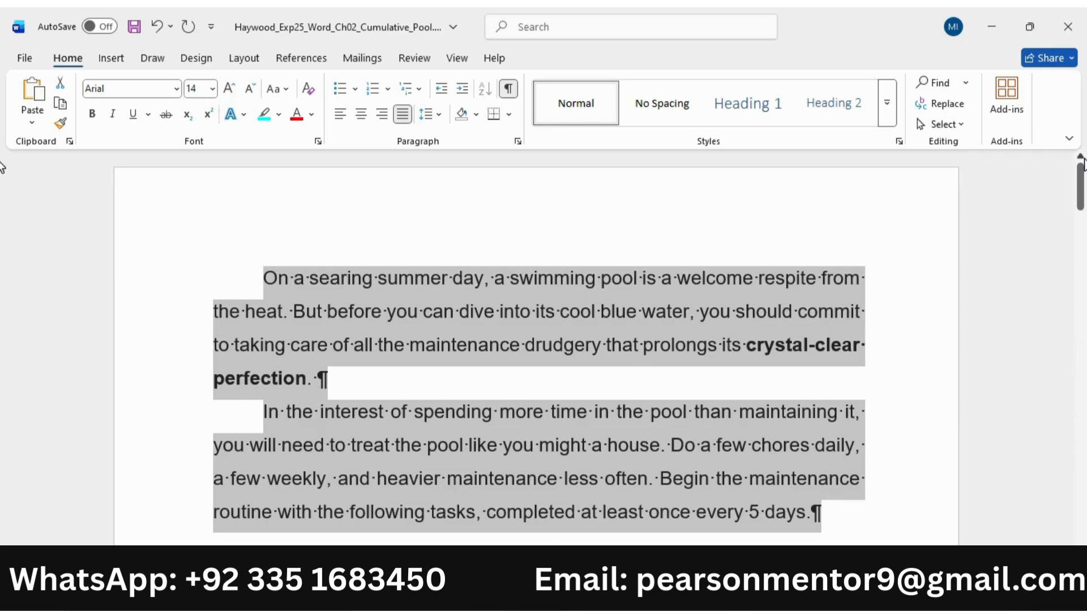
- Switch to the instructions document and reduce the step 4 instruction text to font size 9
{"action": "mouse_move", "coordinate": [730, 594]}
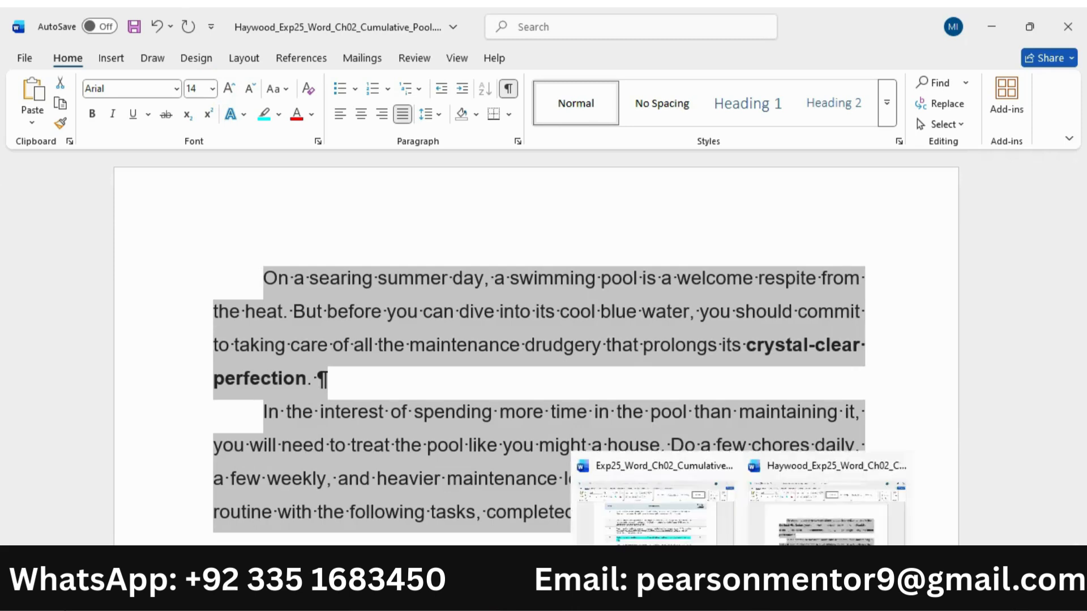
{"action": "left_click", "coordinate": [661, 532]}
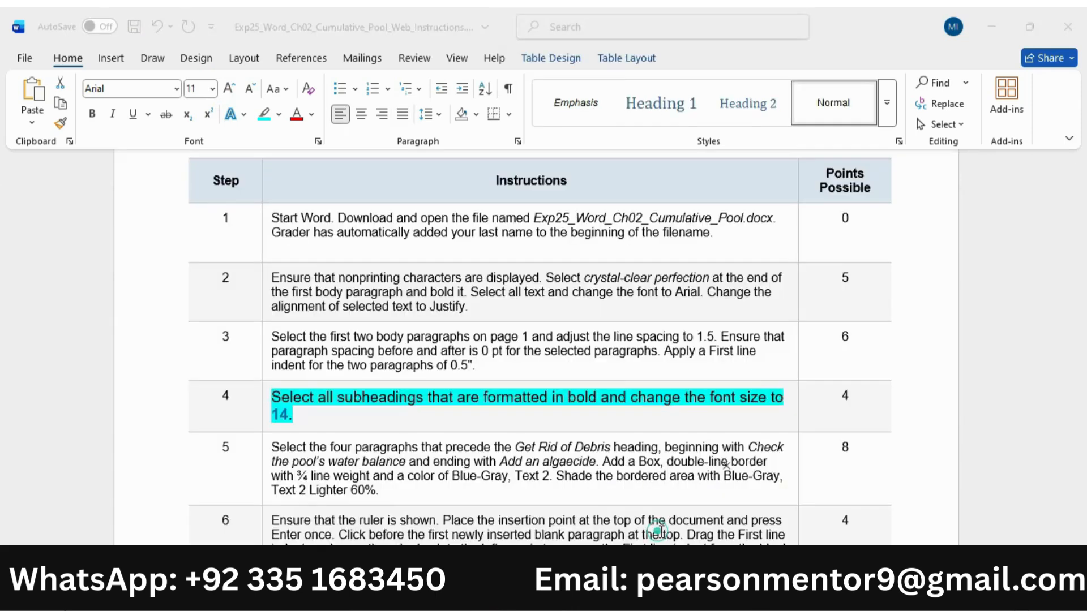
{"action": "left_click", "coordinate": [262, 407]}
{"action": "left_click", "coordinate": [396, 353]}
{"action": "left_click", "coordinate": [396, 354]}
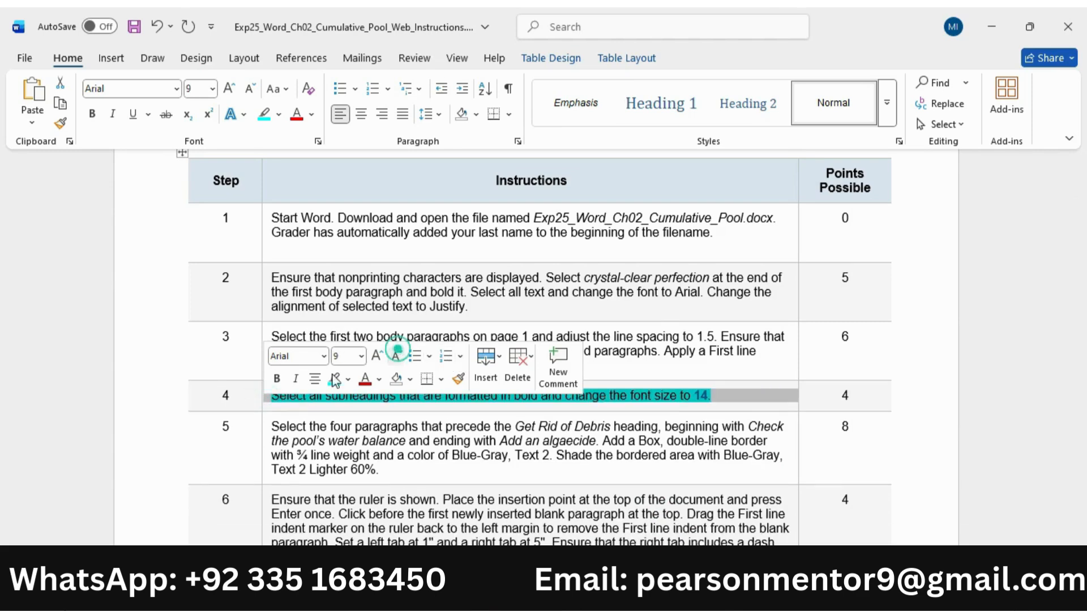
{"action": "left_click", "coordinate": [334, 380]}
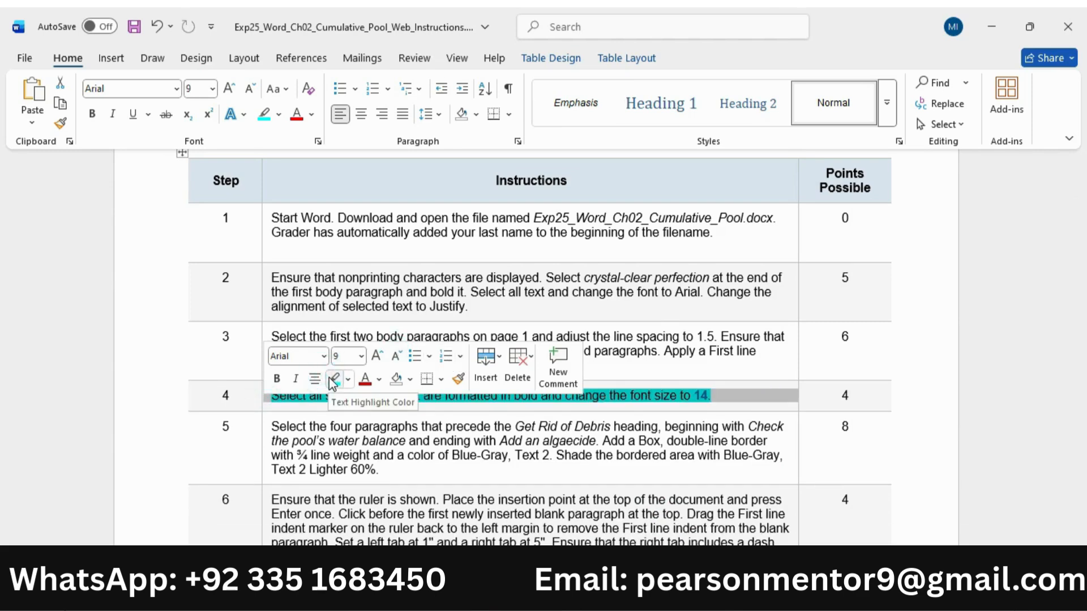
- Enlarge the step 5 instruction text to font size 11 with turquoise highlighting, and remove the highlighting from the step 4 text
{"action": "left_click", "coordinate": [263, 443]}
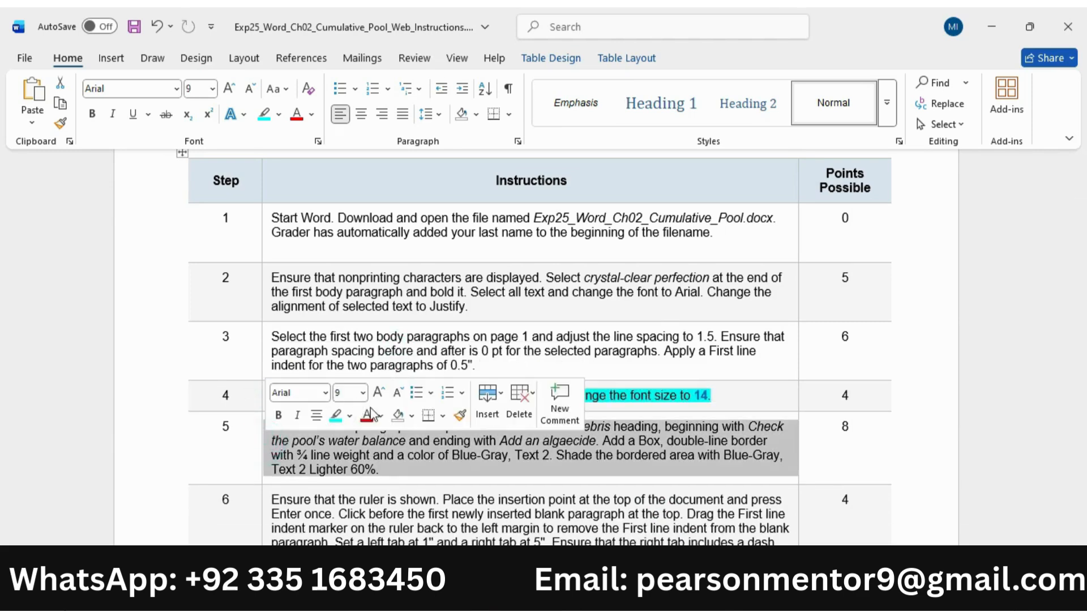
{"action": "left_click", "coordinate": [378, 391]}
{"action": "left_click", "coordinate": [378, 392]}
{"action": "left_click", "coordinate": [335, 415]}
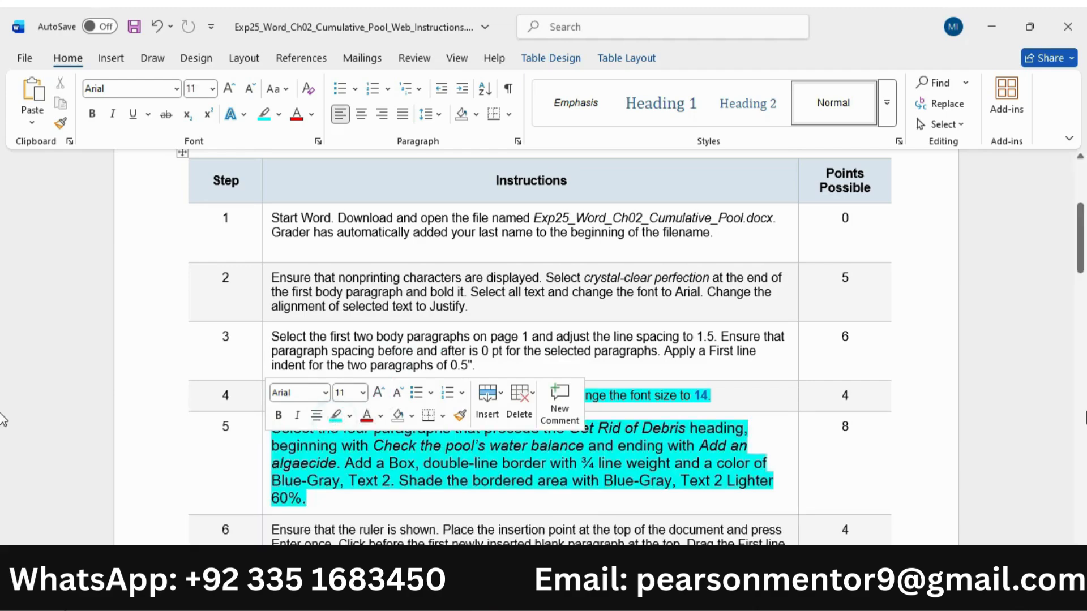
{"action": "mouse_move", "coordinate": [1081, 247]}
{"action": "left_mouse_down"}
{"action": "mouse_move", "coordinate": [1082, 470]}
{"action": "mouse_move", "coordinate": [1081, 252]}
{"action": "left_mouse_up"}
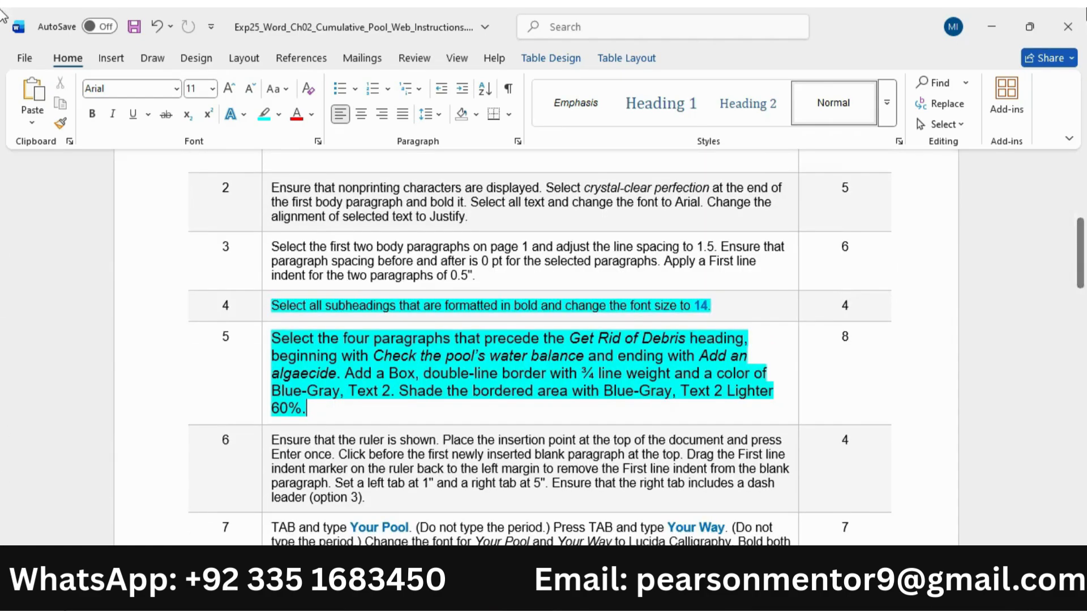
{"action": "left_click", "coordinate": [266, 311]}
{"action": "left_click", "coordinate": [335, 283]}
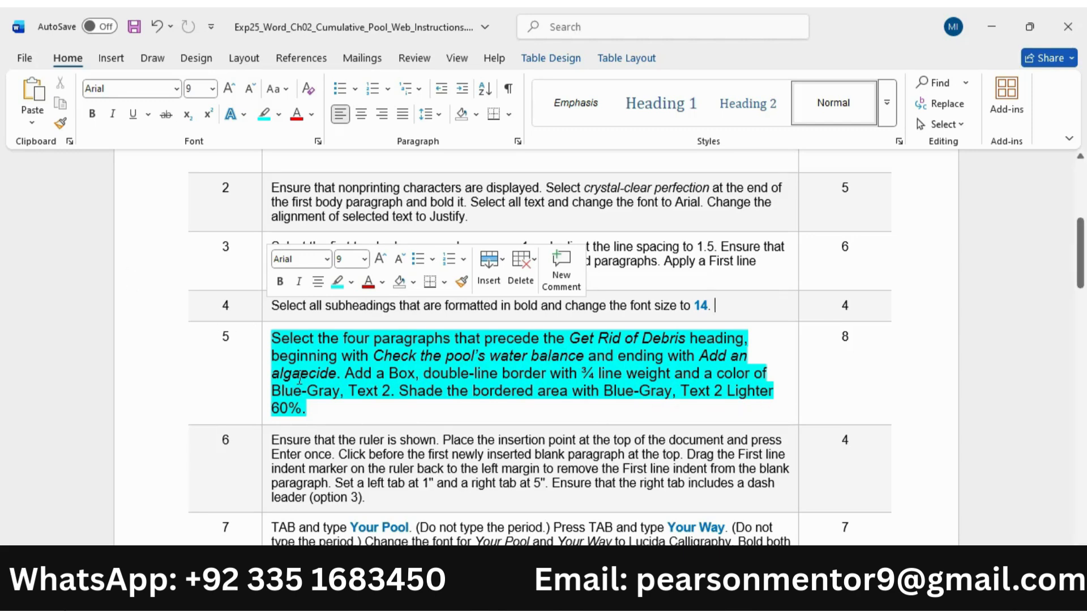
- Compare step 5 with the pool document and select the four paragraphs from Check the pool's water balance through Add an algaecide
{"action": "left_click_drag", "start_coordinate": [272, 338], "coordinate": [343, 373]}
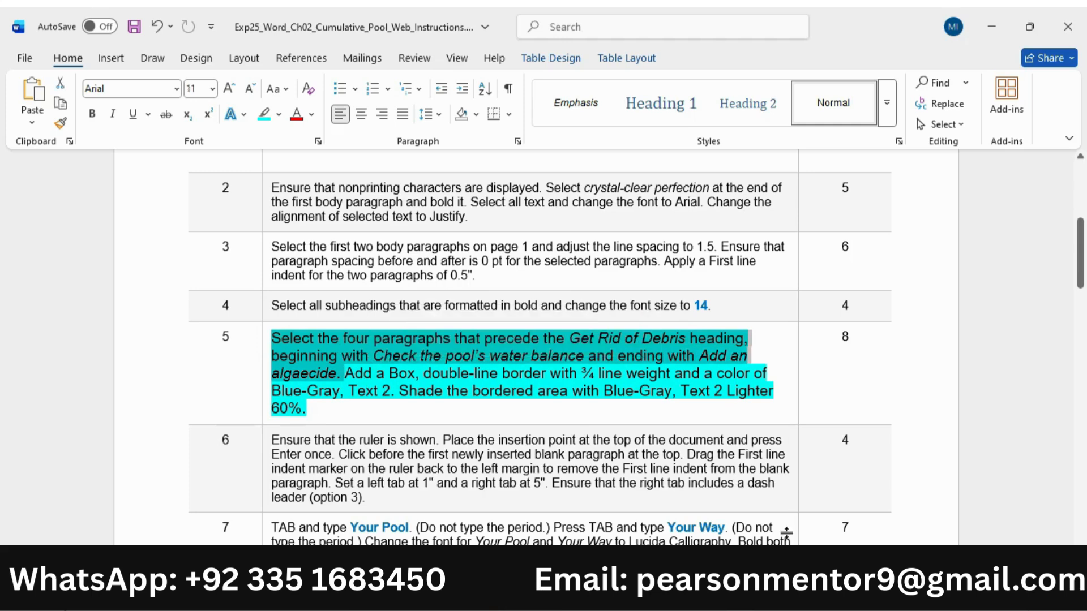
{"action": "mouse_move", "coordinate": [741, 599]}
{"action": "left_click", "coordinate": [842, 526]}
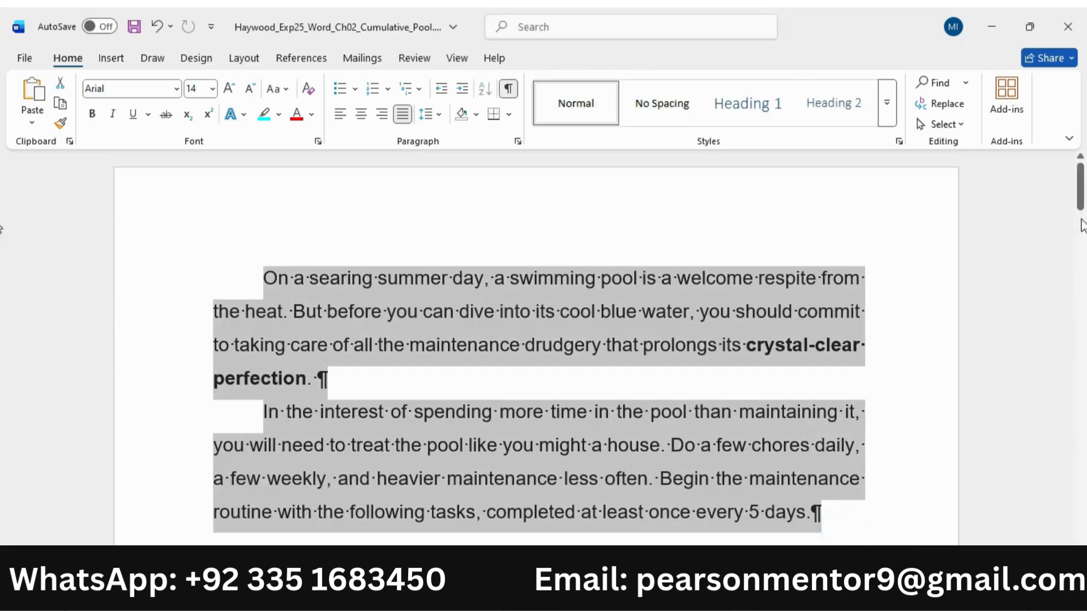
{"action": "left_click", "coordinate": [814, 205]}
{"action": "left_click_drag", "start_coordinate": [1080, 193], "coordinate": [1082, 238]}
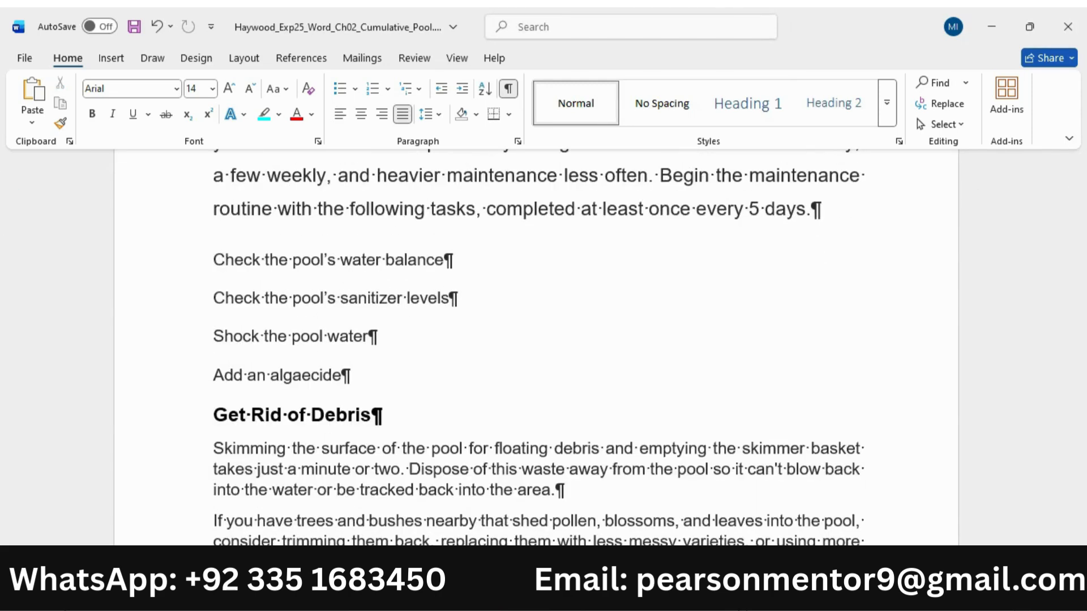
{"action": "left_click", "coordinate": [673, 539]}
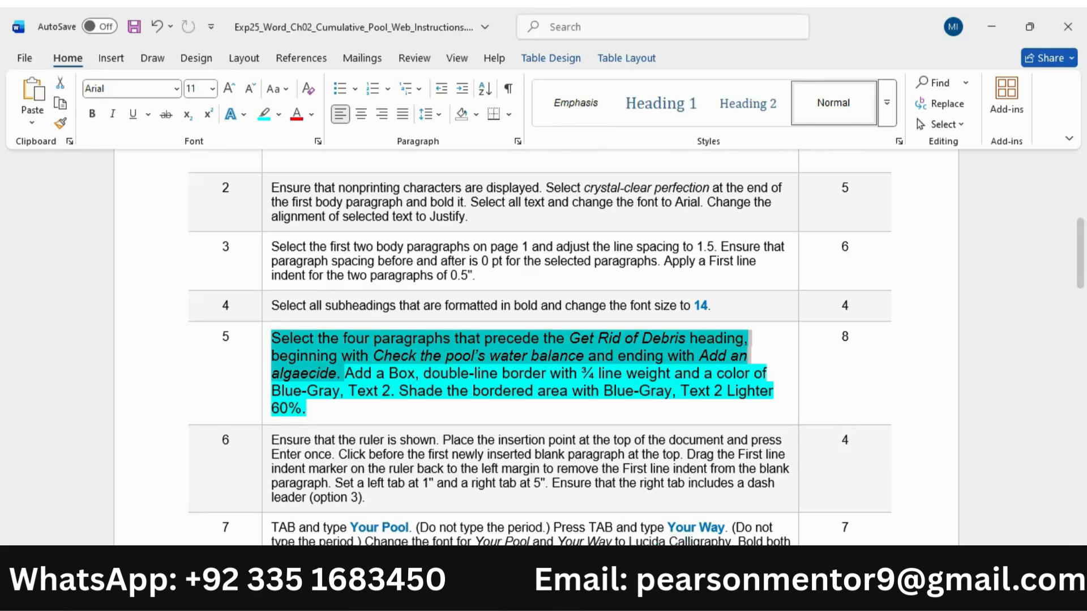
{"action": "left_click", "coordinate": [798, 518]}
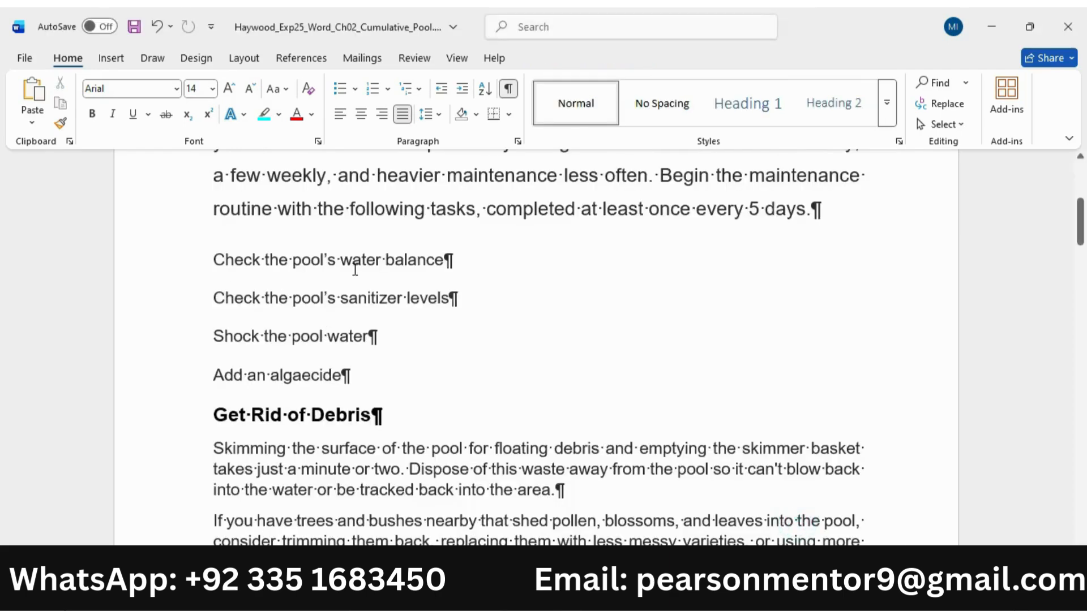
{"action": "left_click", "coordinate": [668, 539]}
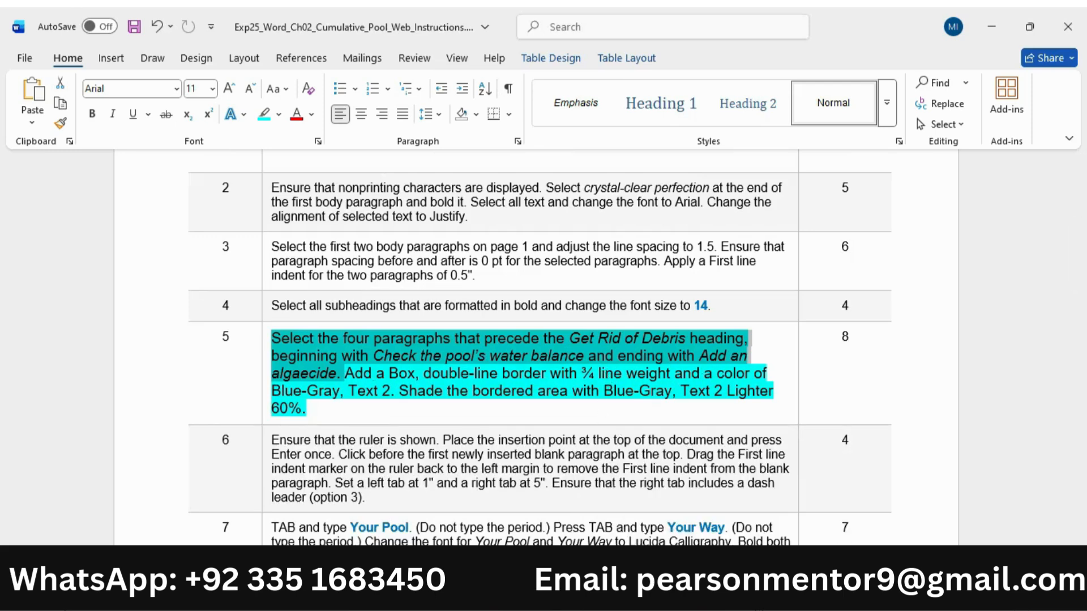
{"action": "left_click", "coordinate": [790, 543]}
{"action": "mouse_move", "coordinate": [741, 594]}
{"action": "left_click", "coordinate": [827, 509]}
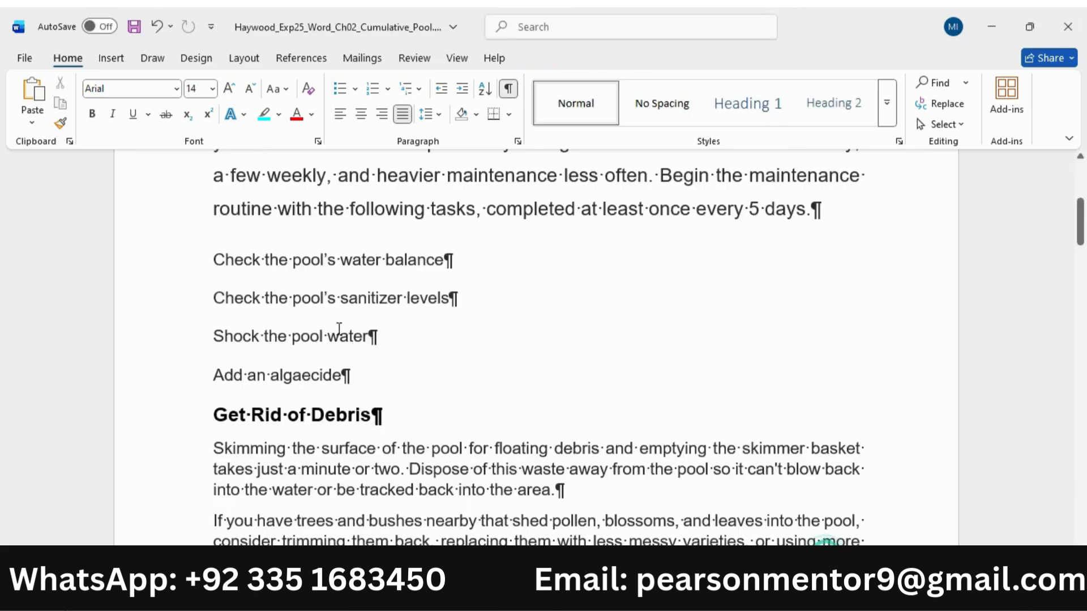
{"action": "left_click_drag", "start_coordinate": [409, 335], "coordinate": [361, 376]}
- Review the border requirements of step 5 in the instructions document, then return to the pool document
{"action": "mouse_move", "coordinate": [742, 594]}
{"action": "left_click", "coordinate": [671, 525]}
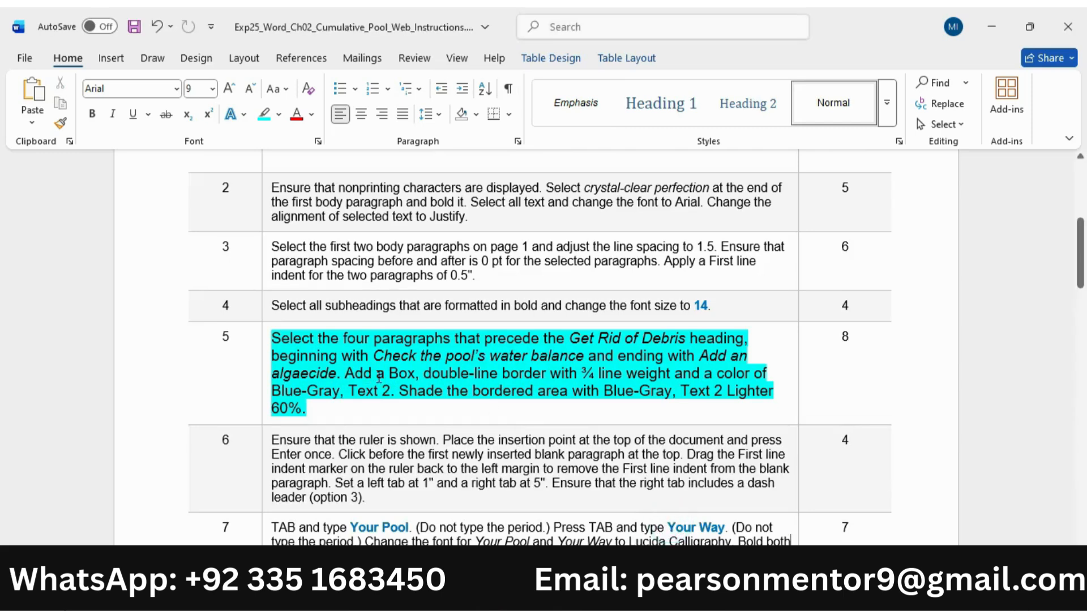
{"action": "left_click_drag", "start_coordinate": [346, 373], "coordinate": [390, 393]}
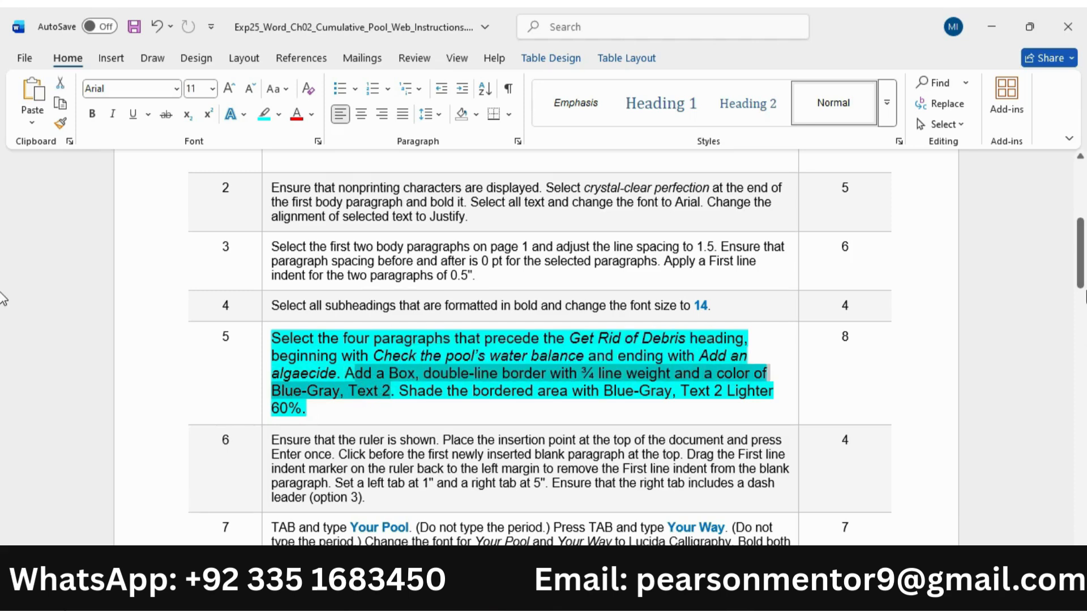
{"action": "left_click_drag", "start_coordinate": [1080, 278], "coordinate": [1080, 298]}
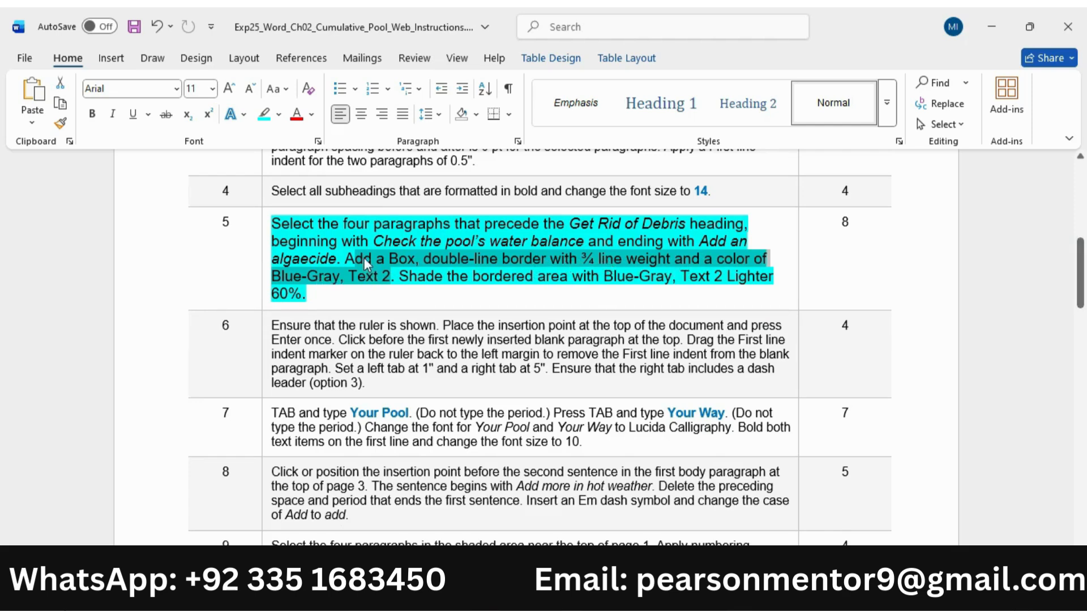
{"action": "mouse_move", "coordinate": [739, 597]}
{"action": "left_click", "coordinate": [798, 542]}
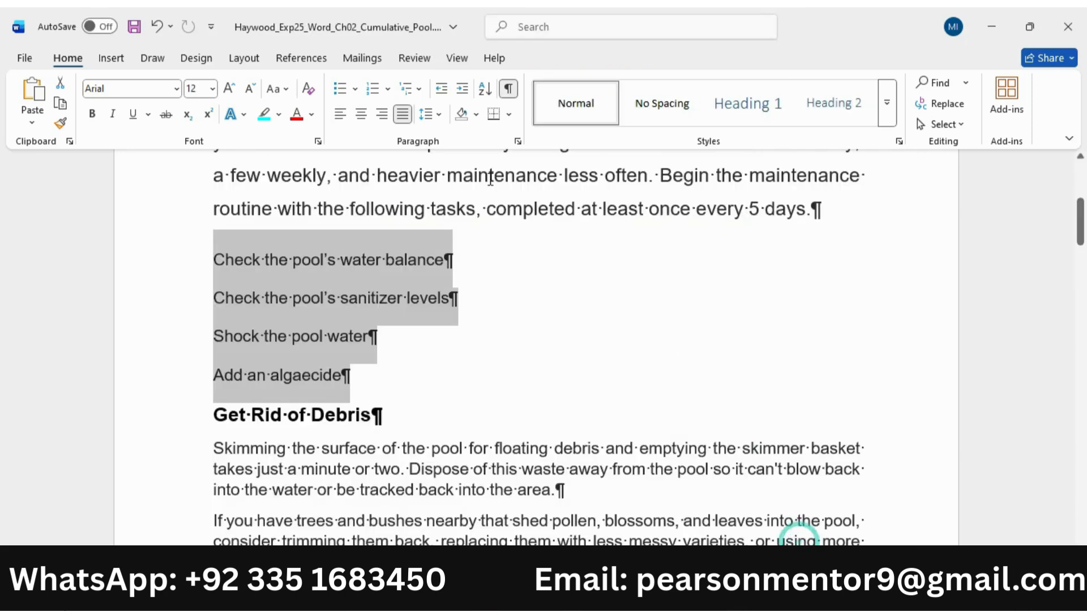
- In the border settings for the four selected paragraphs, choose a double-line box border with a ¾ pt width
{"action": "left_click", "coordinate": [508, 116]}
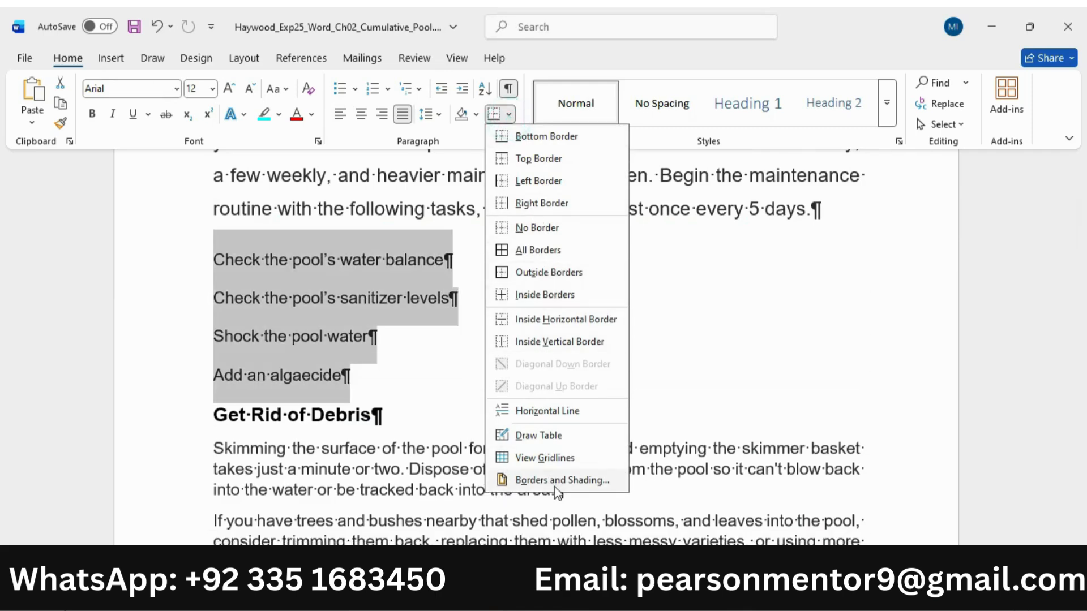
{"action": "left_click", "coordinate": [557, 479]}
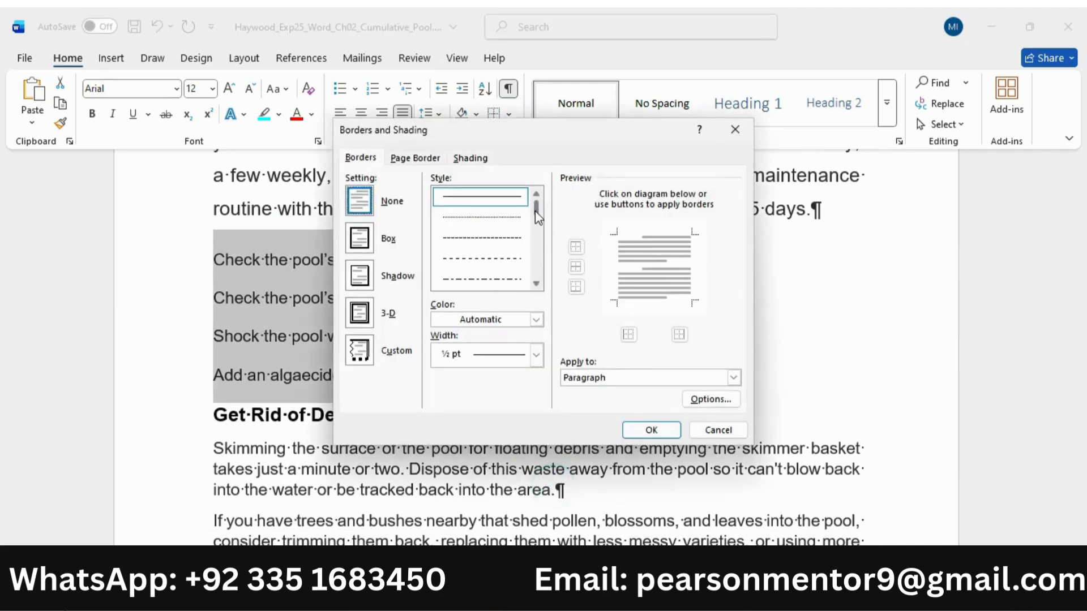
{"action": "left_click_drag", "start_coordinate": [536, 211], "coordinate": [535, 223]}
{"action": "left_click", "coordinate": [506, 240]}
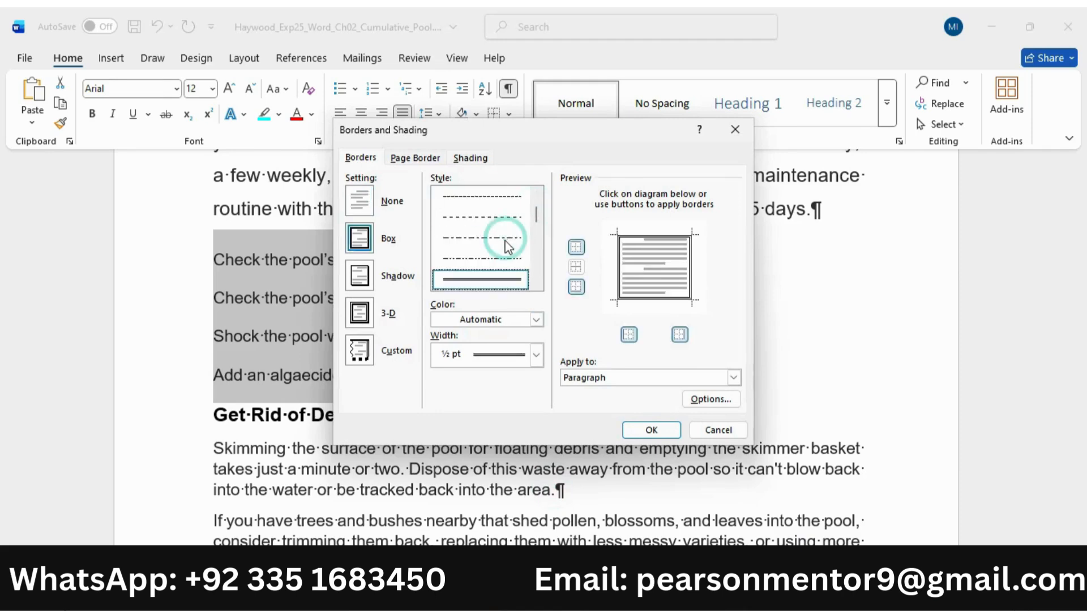
{"action": "left_click", "coordinate": [536, 355]}
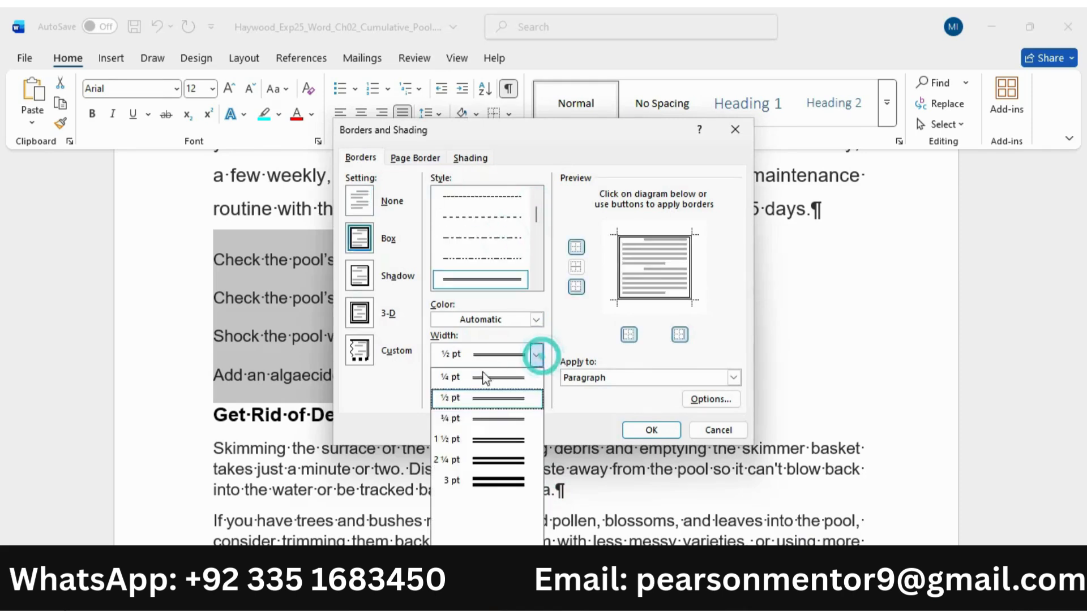
{"action": "left_click", "coordinate": [478, 419]}
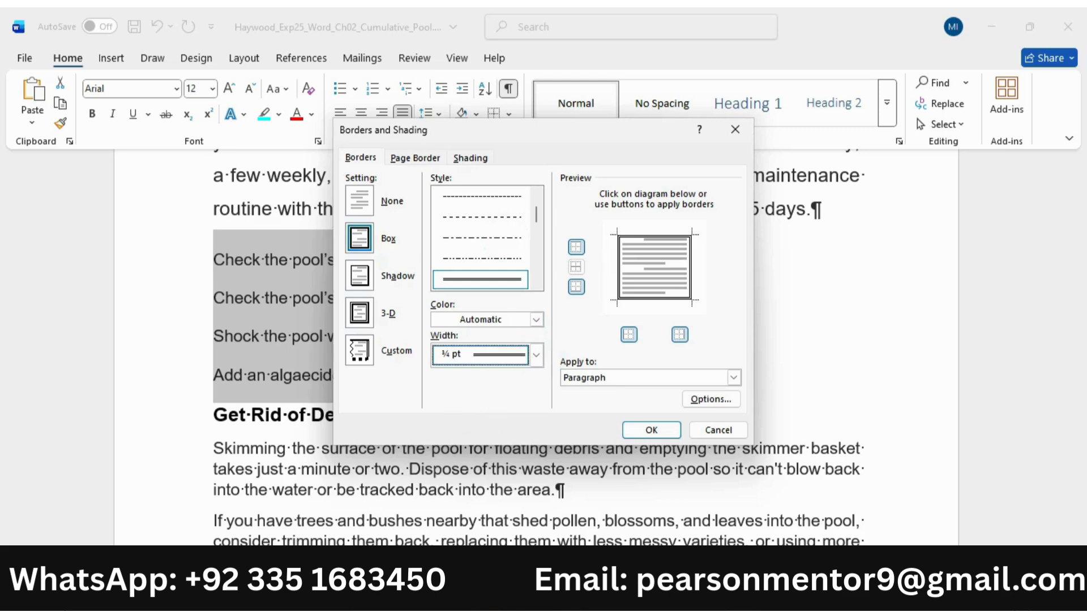
- Recheck the step 5 instruction and set the paragraph border color to Blue-Gray, Text 2
{"action": "left_click", "coordinate": [653, 508]}
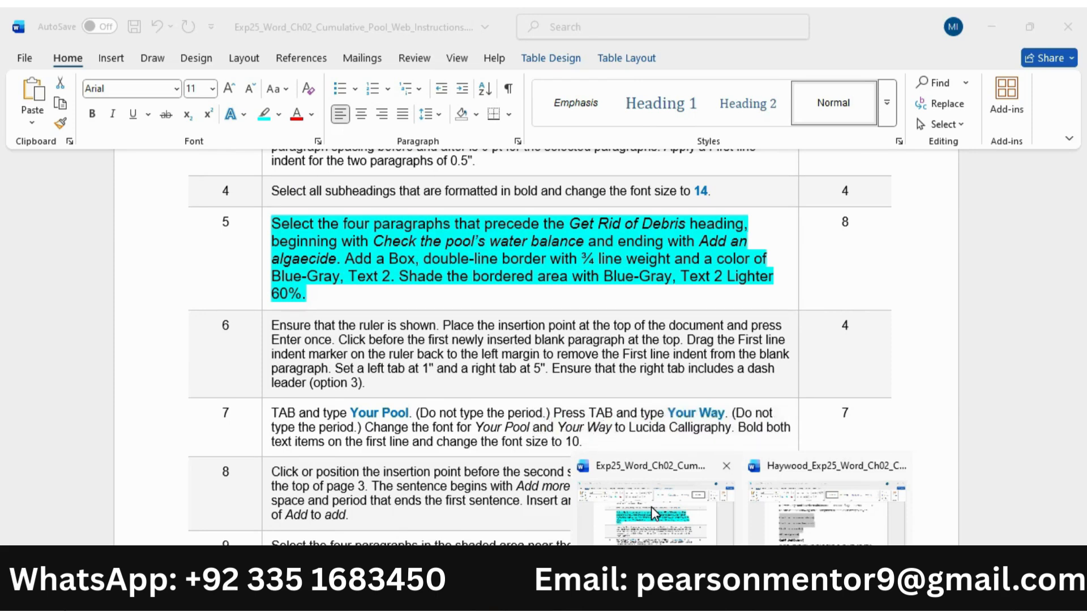
{"action": "left_click", "coordinate": [826, 513]}
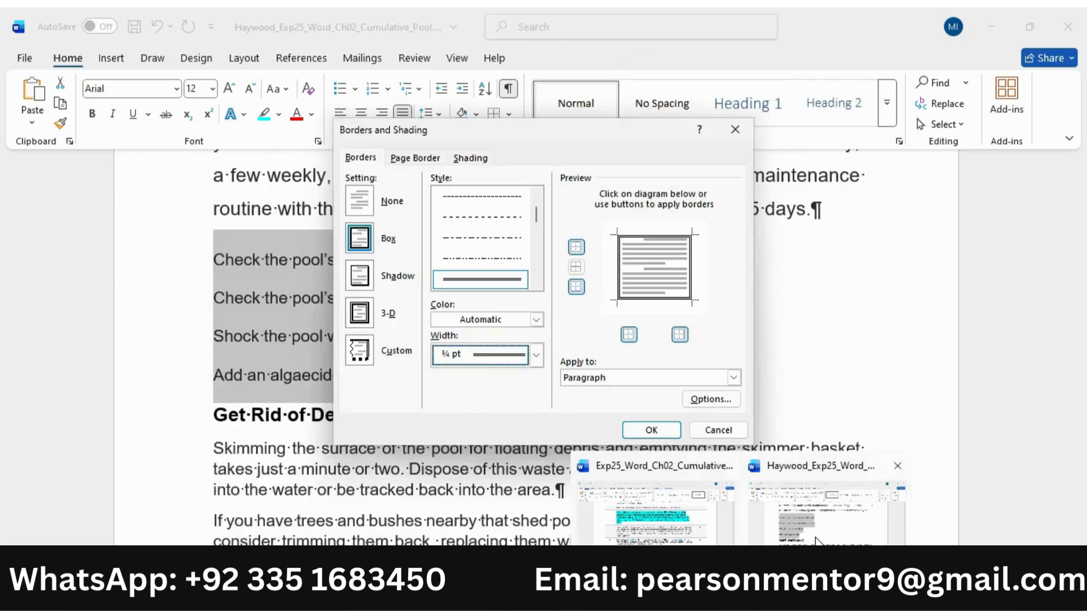
{"action": "left_click", "coordinate": [536, 319]}
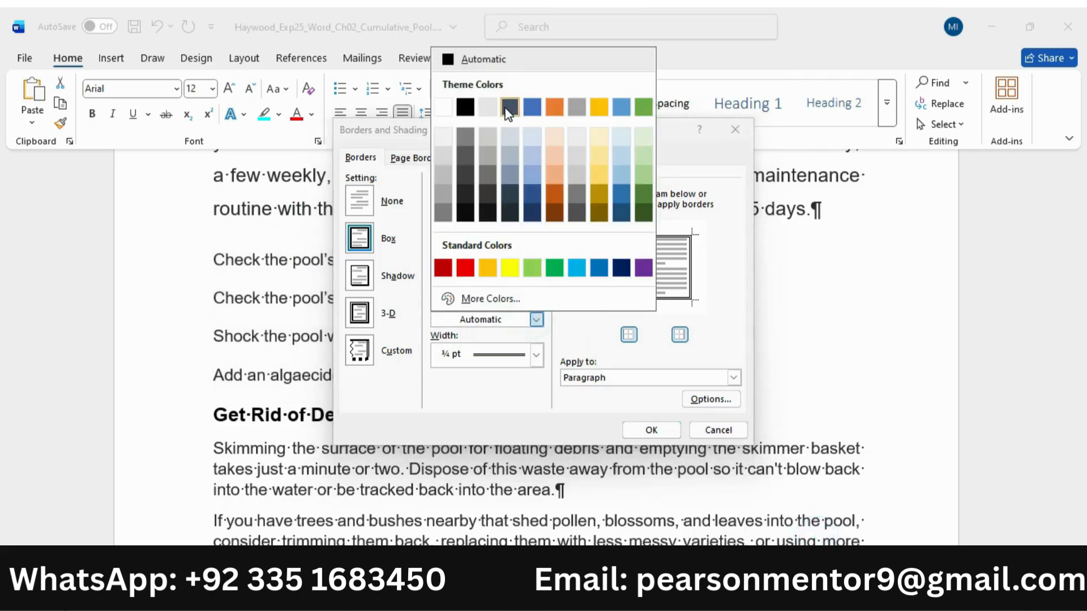
{"action": "left_click", "coordinate": [509, 107]}
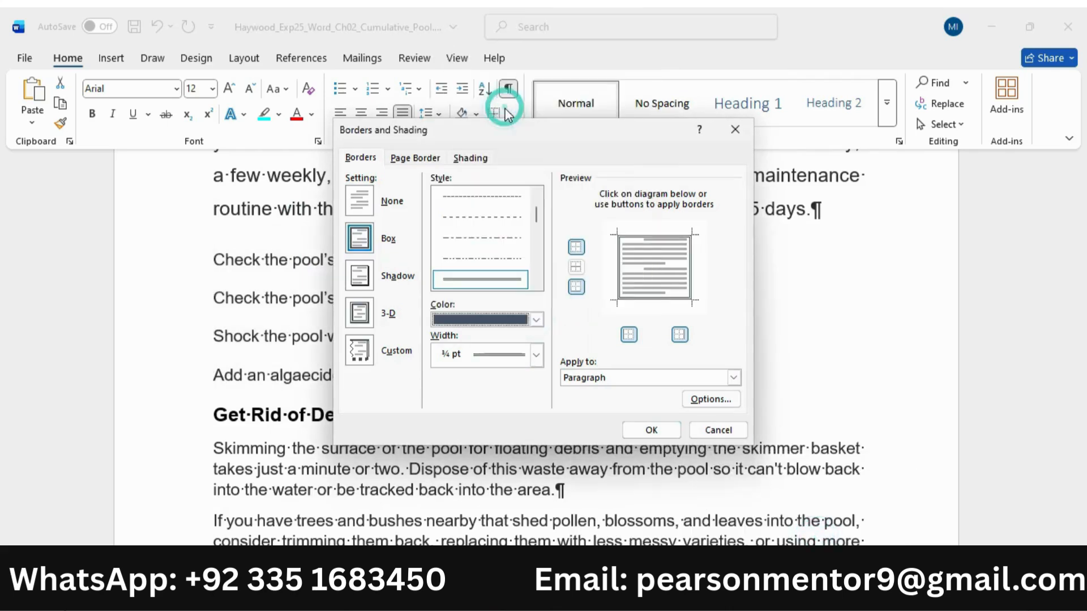
- Check the shading requirement in step 5, set the fill to Blue-Gray, Text 2, Lighter 60%, apply the settings and deselect the paragraphs
{"action": "mouse_move", "coordinate": [741, 595]}
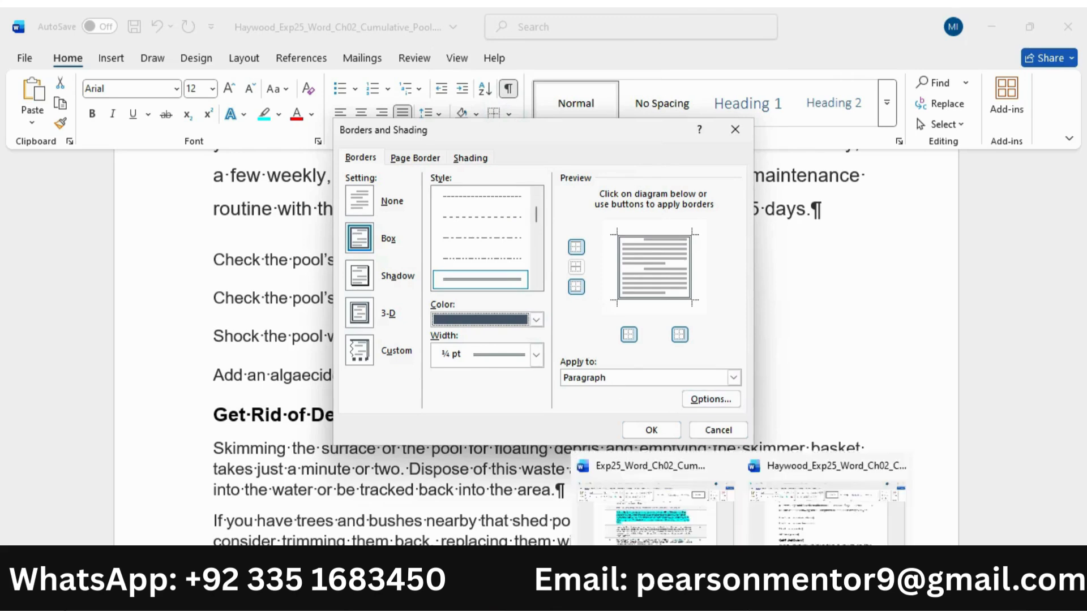
{"action": "left_click", "coordinate": [672, 541]}
{"action": "left_click", "coordinate": [780, 527]}
{"action": "left_click", "coordinate": [472, 158]}
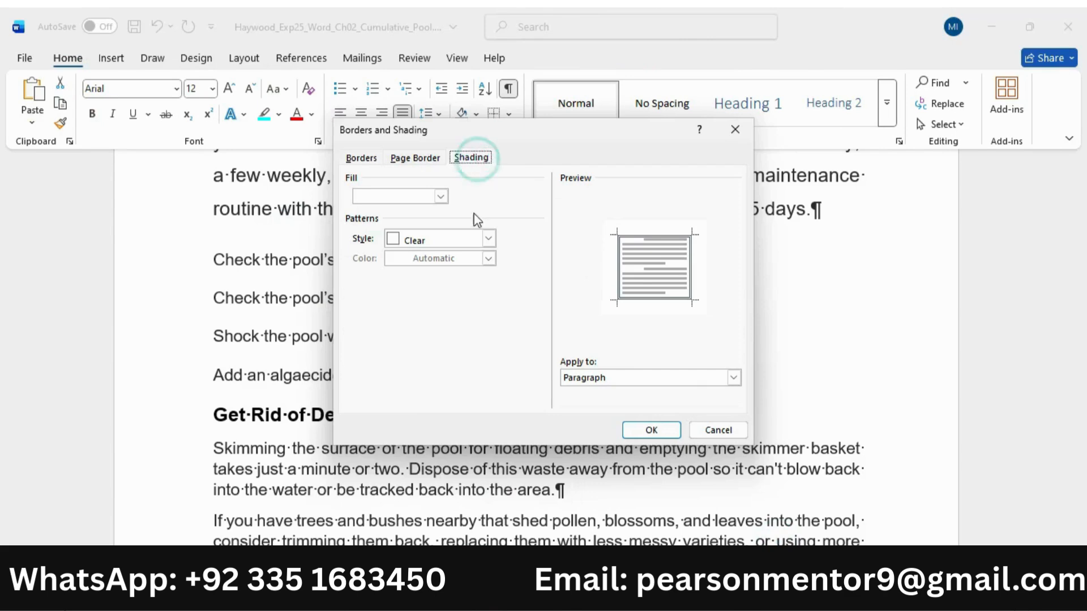
{"action": "left_click", "coordinate": [440, 197]}
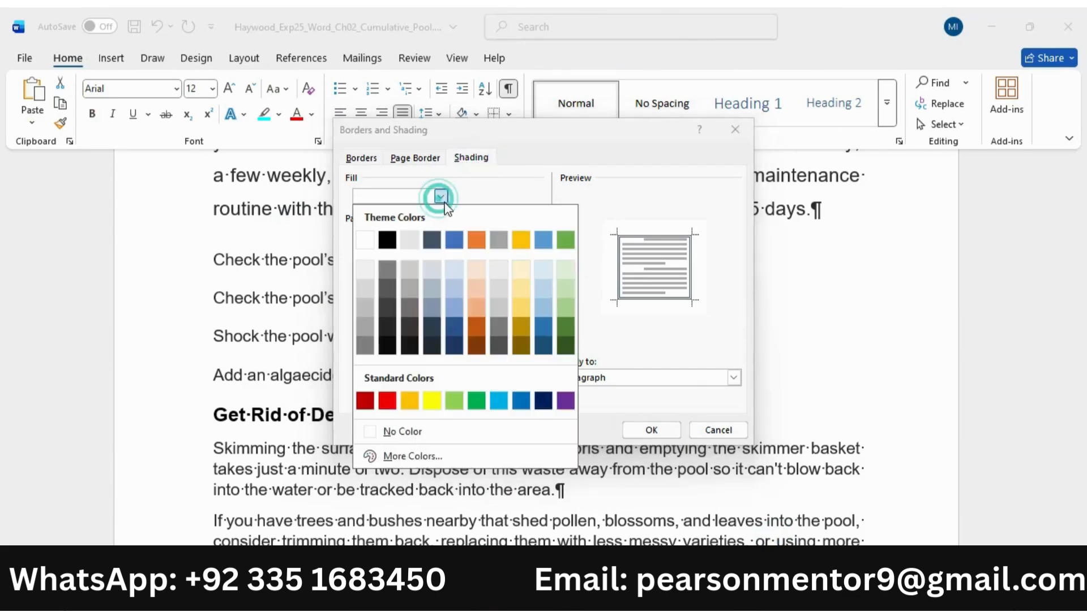
{"action": "left_click", "coordinate": [434, 291]}
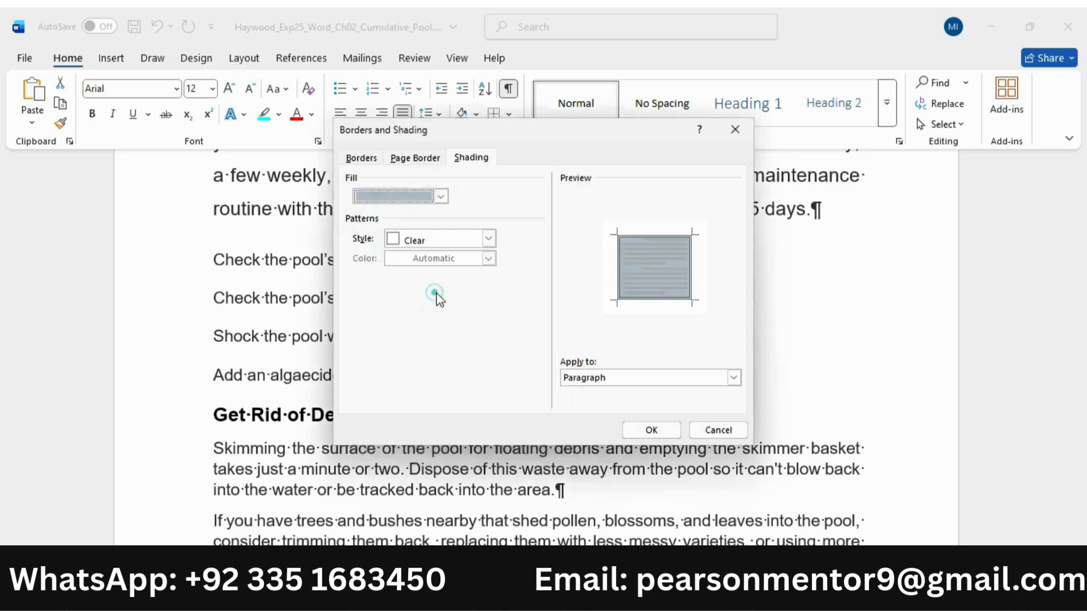
{"action": "left_click", "coordinate": [652, 431]}
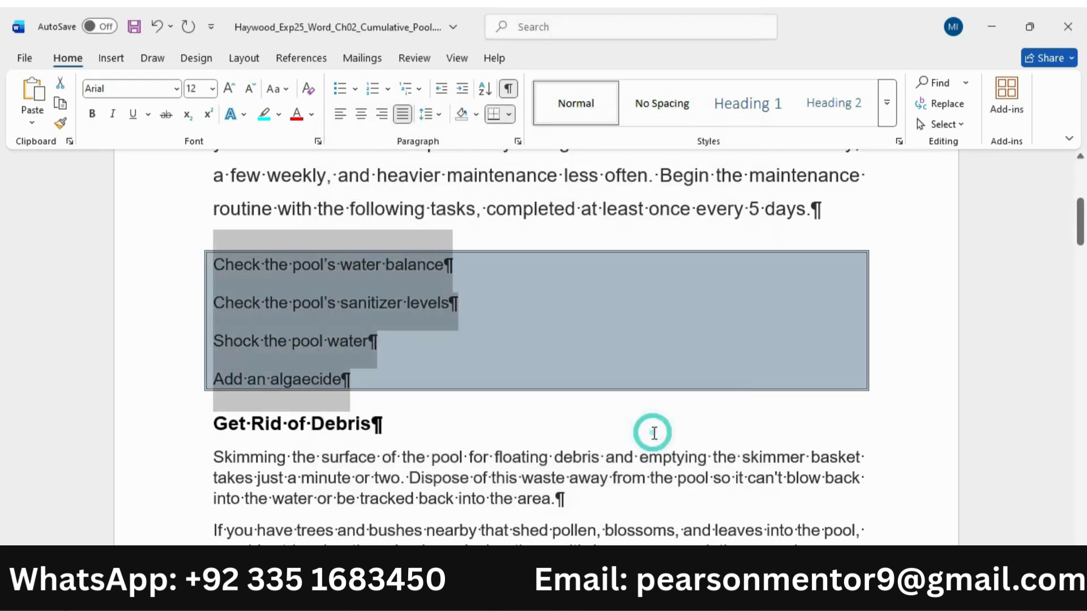
{"action": "left_click", "coordinate": [524, 275]}
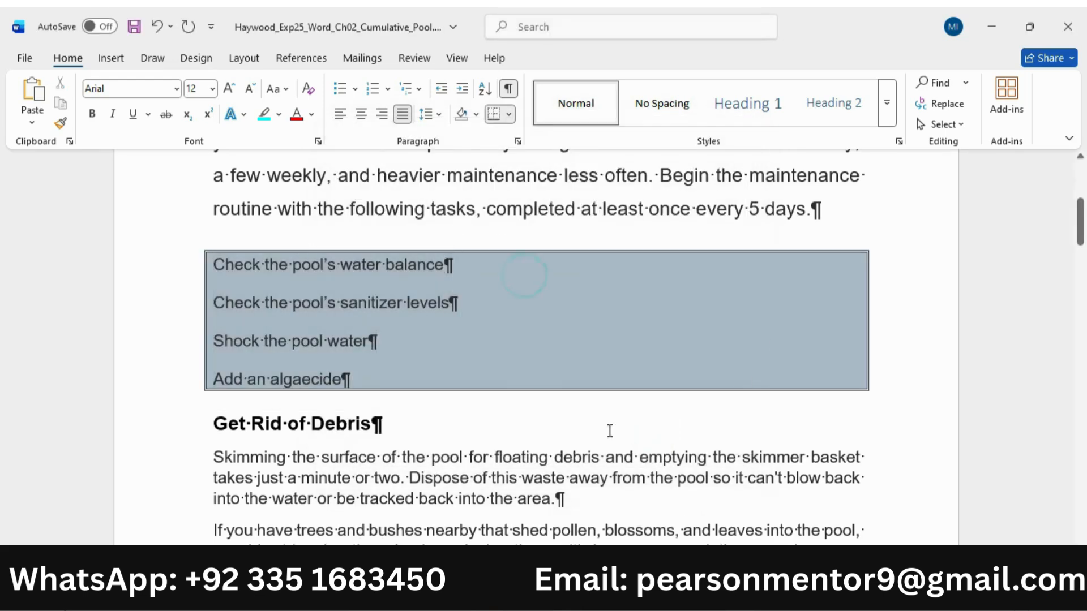
- Switch to the instructions document, reduce the step 5 instruction text to font size 9 and remove its highlighting
{"action": "left_click", "coordinate": [670, 536]}
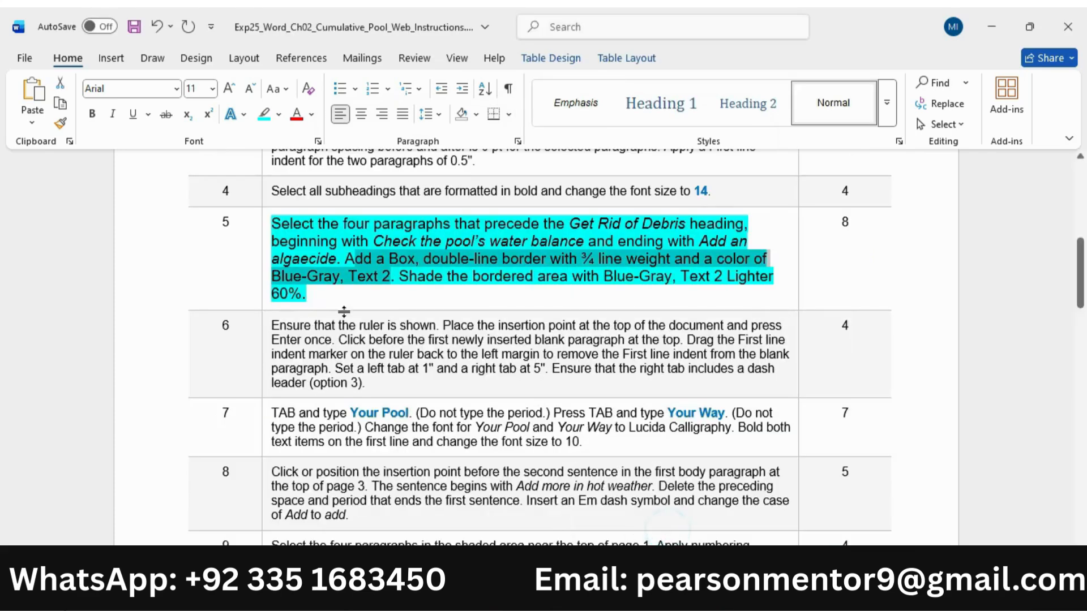
{"action": "left_click", "coordinate": [266, 259]}
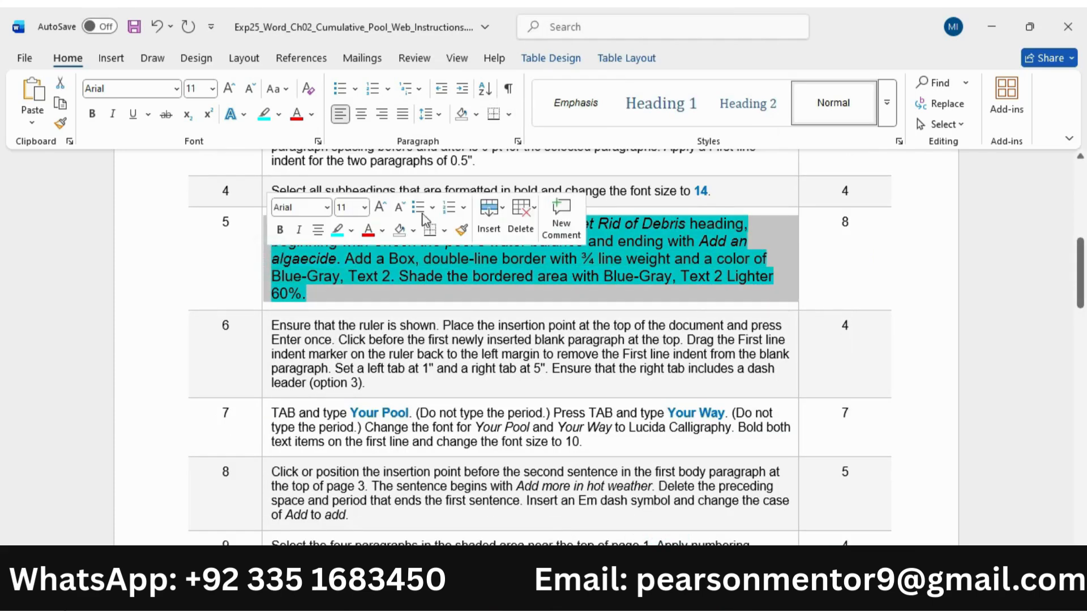
{"action": "left_click", "coordinate": [399, 207]}
{"action": "left_click", "coordinate": [398, 208]}
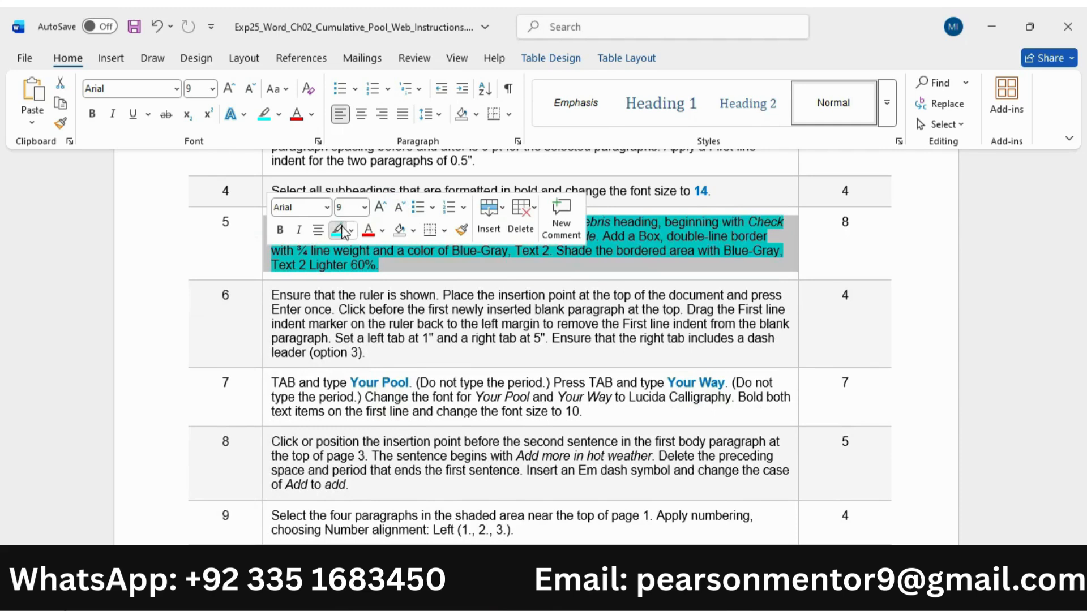
- Enlarge the step 6 instruction text to font size 11 and highlight it in turquoise
{"action": "left_click", "coordinate": [265, 316]}
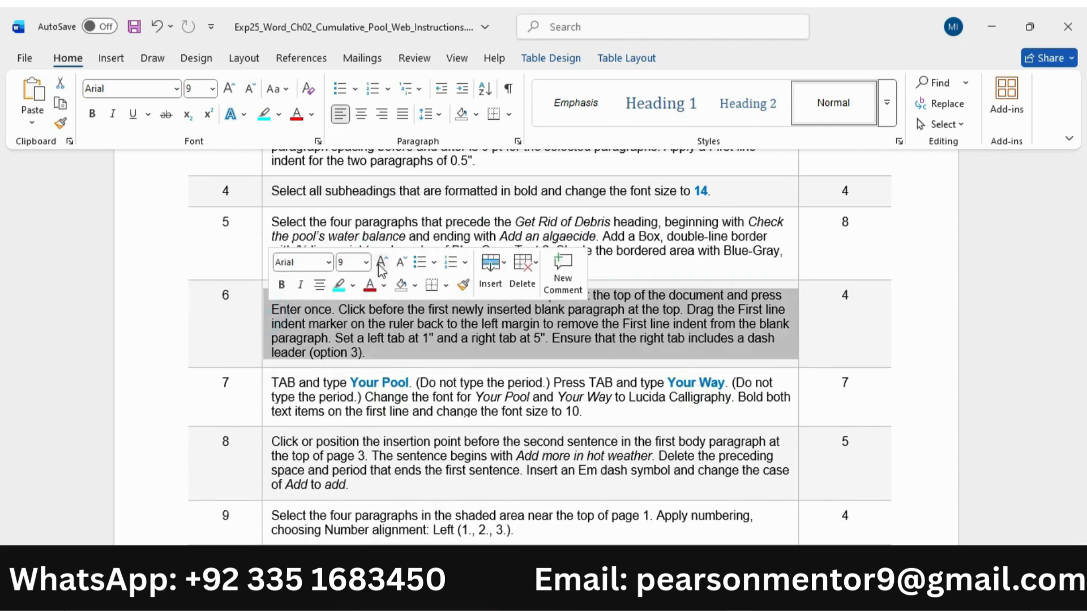
{"action": "left_click", "coordinate": [381, 261]}
{"action": "left_click", "coordinate": [381, 262]}
{"action": "left_click", "coordinate": [340, 285]}
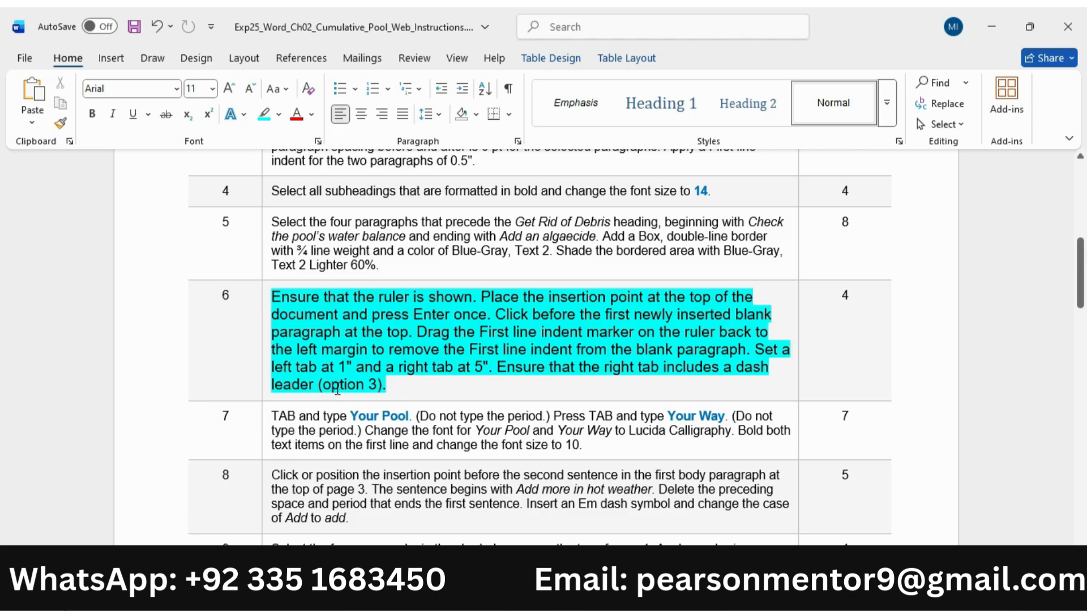
- Mark the ruler requirement in step 6, then switch to the pool document and display the ruler
{"action": "left_click_drag", "start_coordinate": [271, 297], "coordinate": [472, 298]}
{"action": "left_click", "coordinate": [830, 537]}
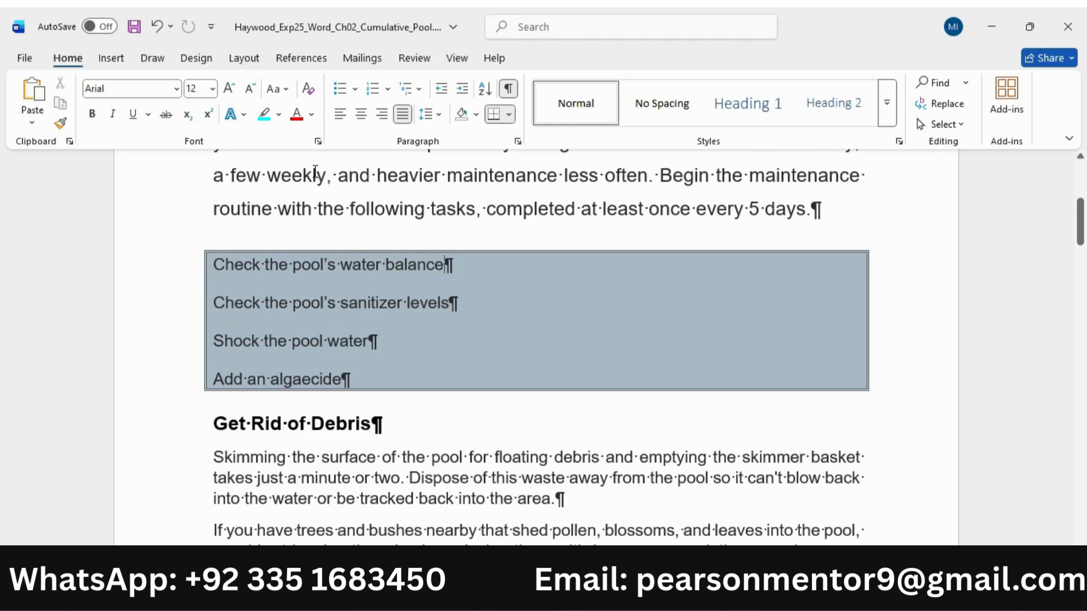
{"action": "left_click", "coordinate": [462, 59]}
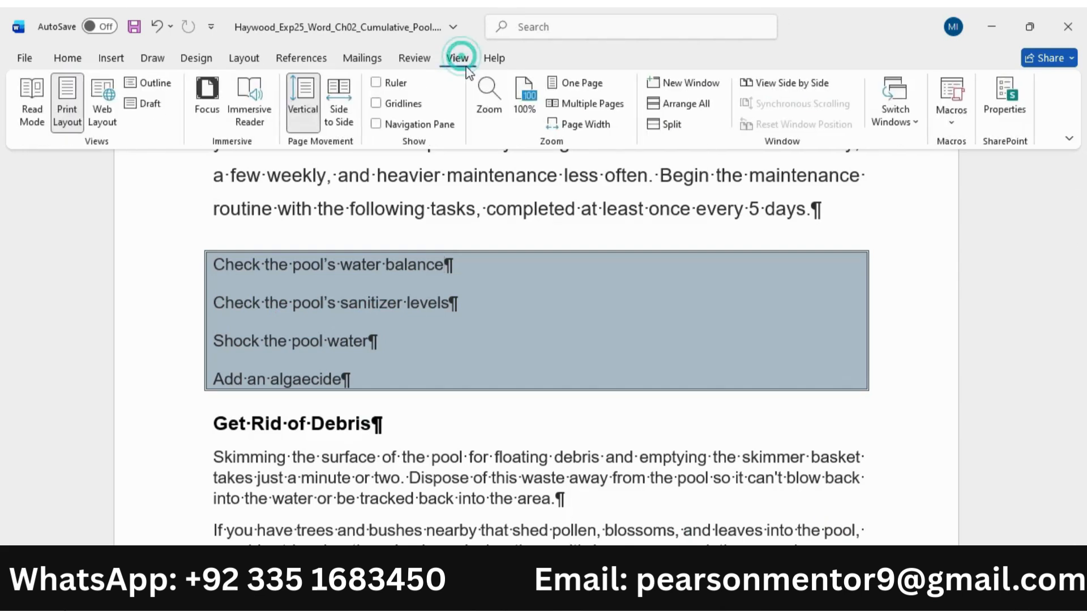
{"action": "left_click", "coordinate": [376, 83]}
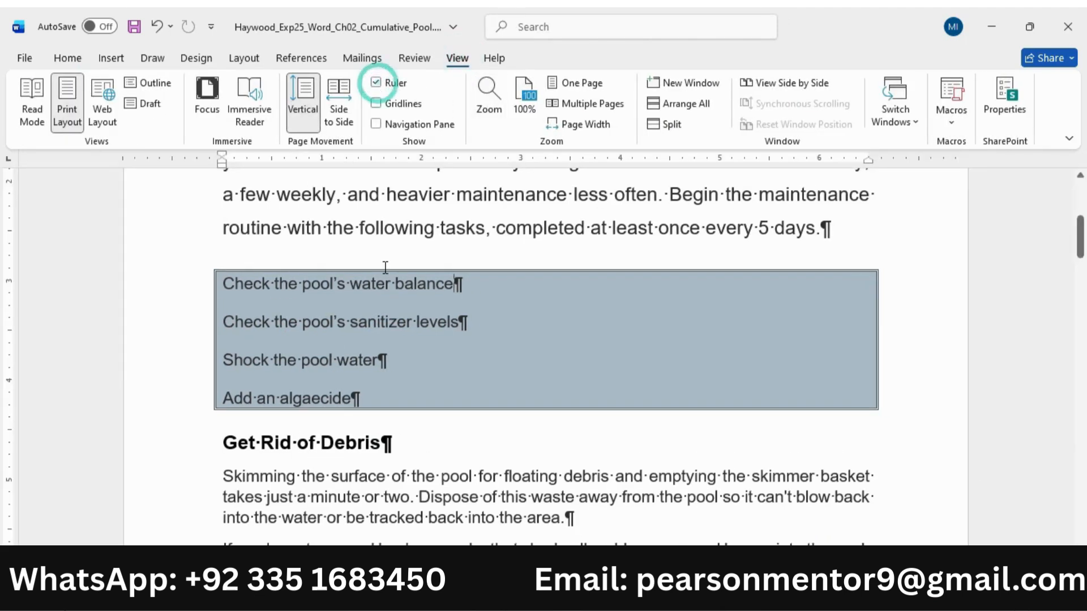
- Check the next part of step 6 and insert a blank paragraph at the top of the pool document
{"action": "left_click", "coordinate": [655, 532]}
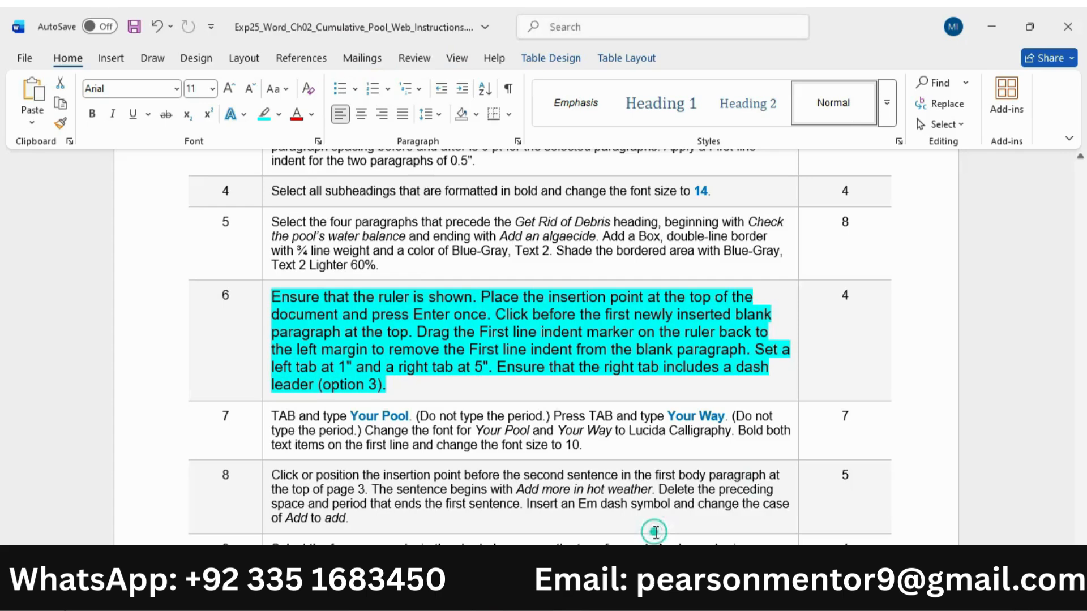
{"action": "left_click_drag", "start_coordinate": [272, 297], "coordinate": [425, 287]}
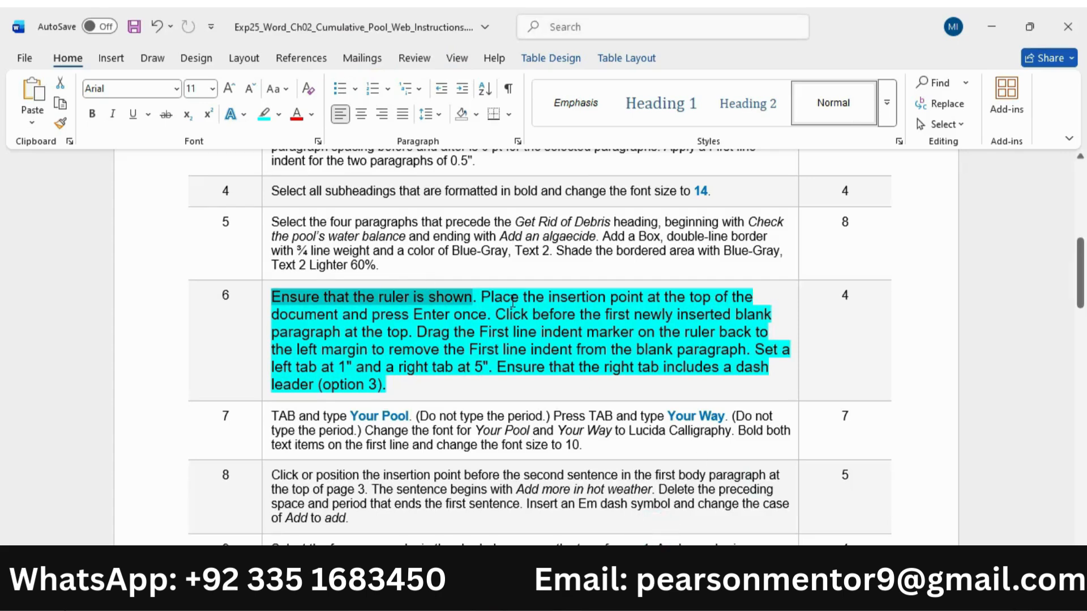
{"action": "left_click_drag", "start_coordinate": [489, 296], "coordinate": [480, 318]}
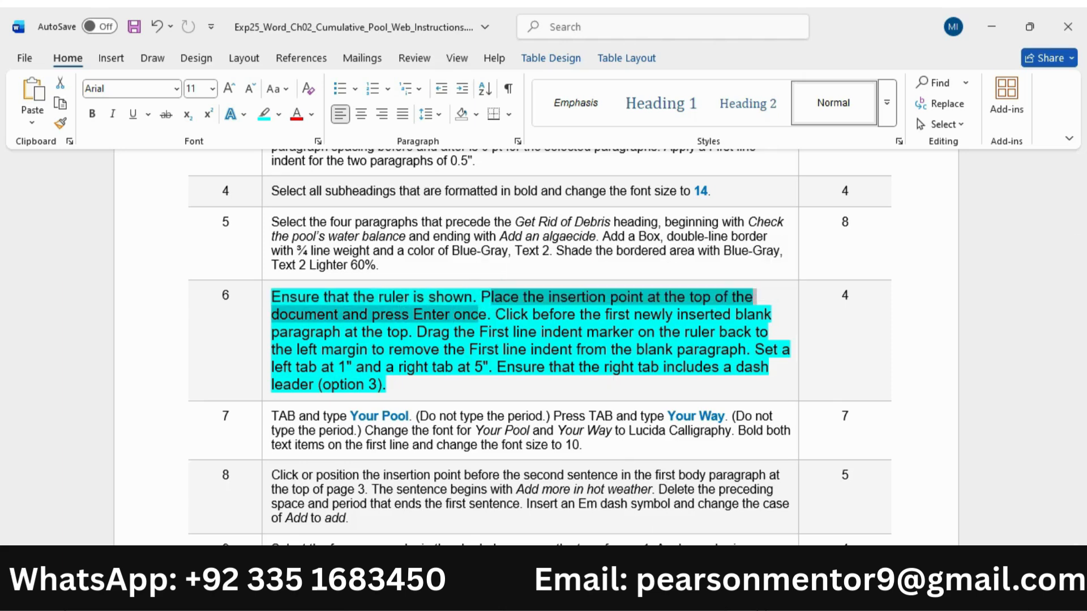
{"action": "left_click", "coordinate": [818, 535]}
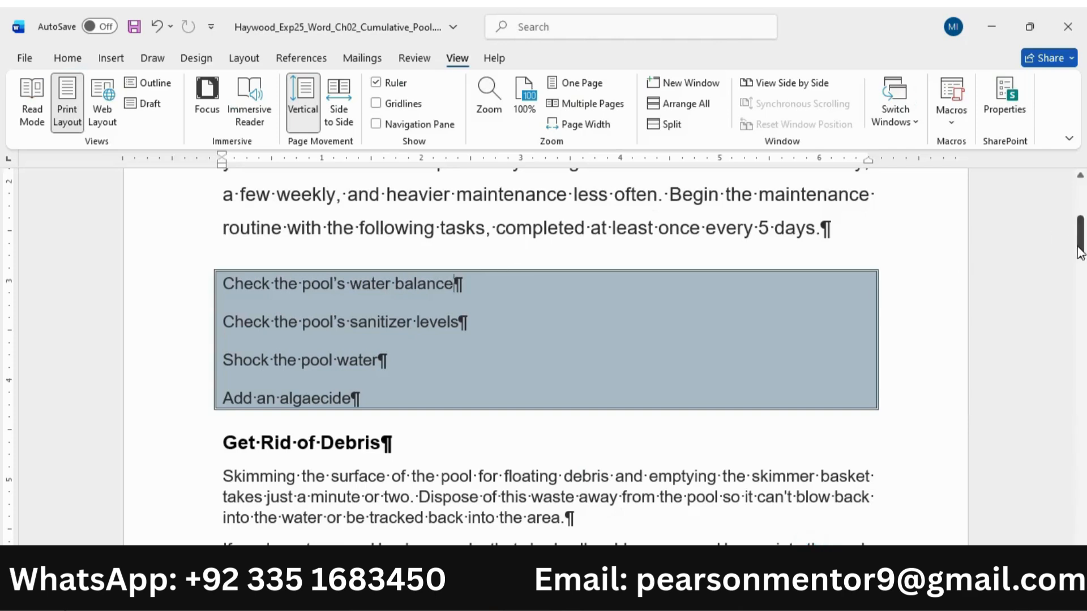
{"action": "left_click_drag", "start_coordinate": [1079, 240], "coordinate": [1079, 204]}
{"action": "left_click", "coordinate": [273, 297]}
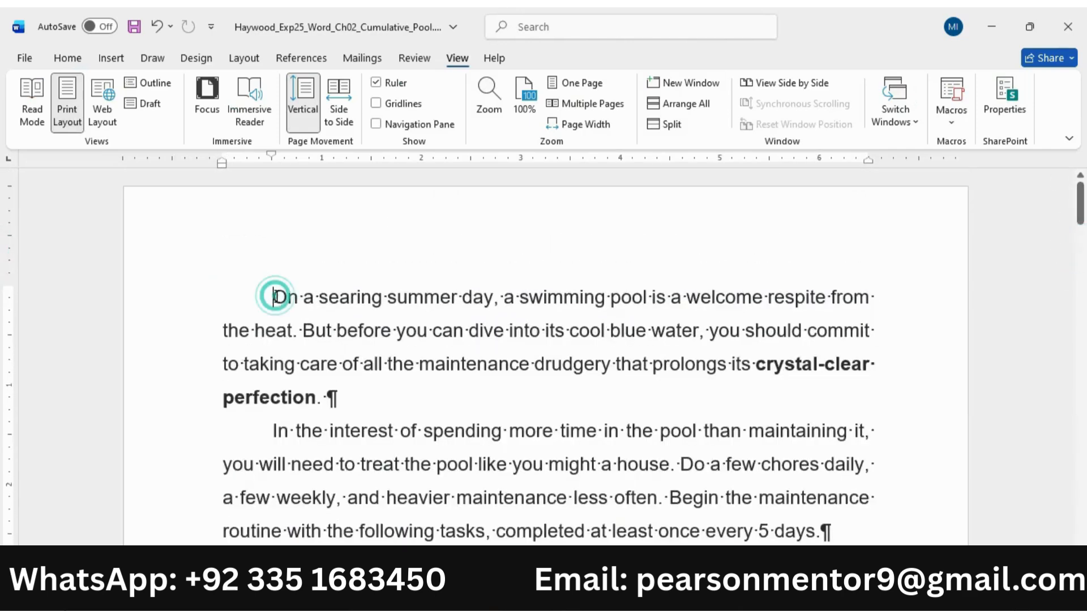
{"action": "key", "text": "Return"}
- Return to the instructions document and review the part of step 6 about the first line indent marker
{"action": "mouse_move", "coordinate": [711, 597]}
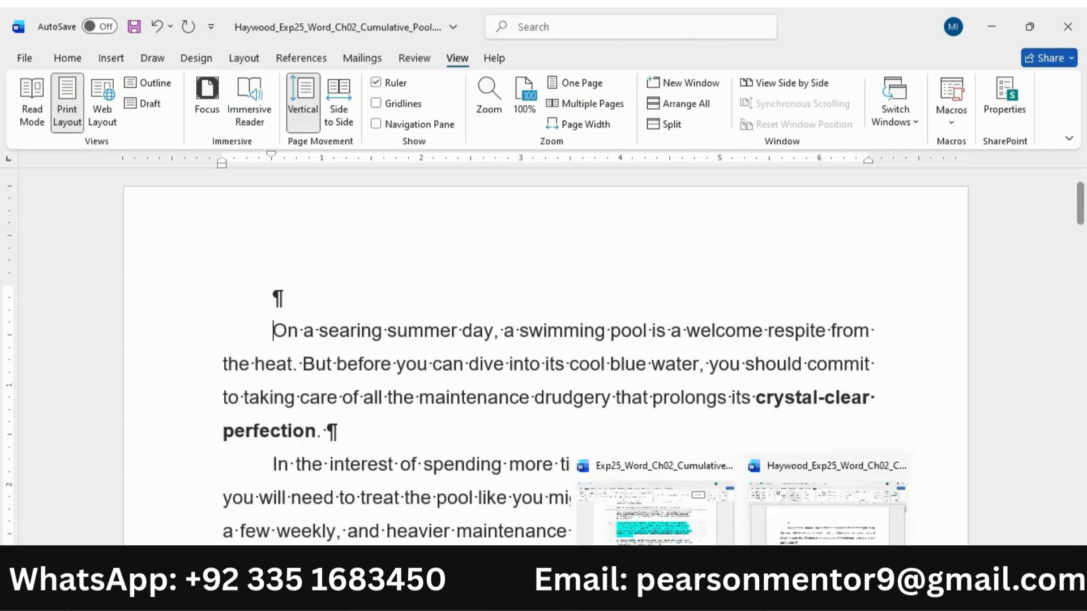
{"action": "left_click", "coordinate": [658, 525]}
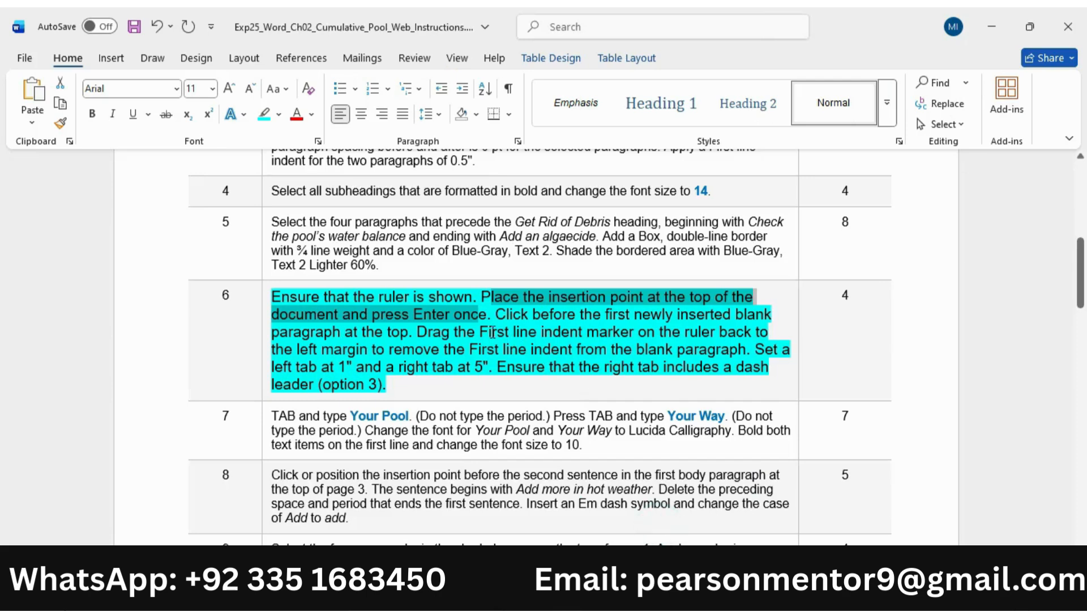
{"action": "mouse_move", "coordinate": [497, 315]}
{"action": "left_mouse_down"}
{"action": "mouse_move", "coordinate": [730, 315]}
{"action": "mouse_move", "coordinate": [396, 334]}
{"action": "mouse_move", "coordinate": [735, 337]}
{"action": "mouse_move", "coordinate": [391, 340]}
{"action": "mouse_move", "coordinate": [390, 351]}
{"action": "mouse_move", "coordinate": [403, 351]}
{"action": "left_mouse_up"}
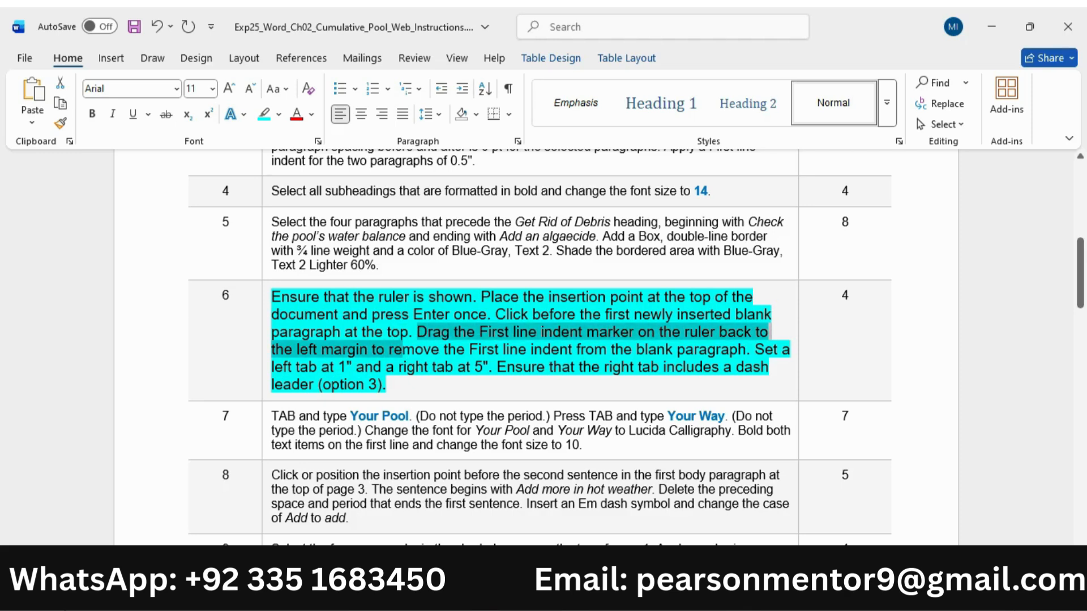
- Switch to the pool document, try to move the first body paragraph's left indent into the margin, and undo that move
{"action": "mouse_move", "coordinate": [738, 594]}
{"action": "left_click", "coordinate": [829, 531]}
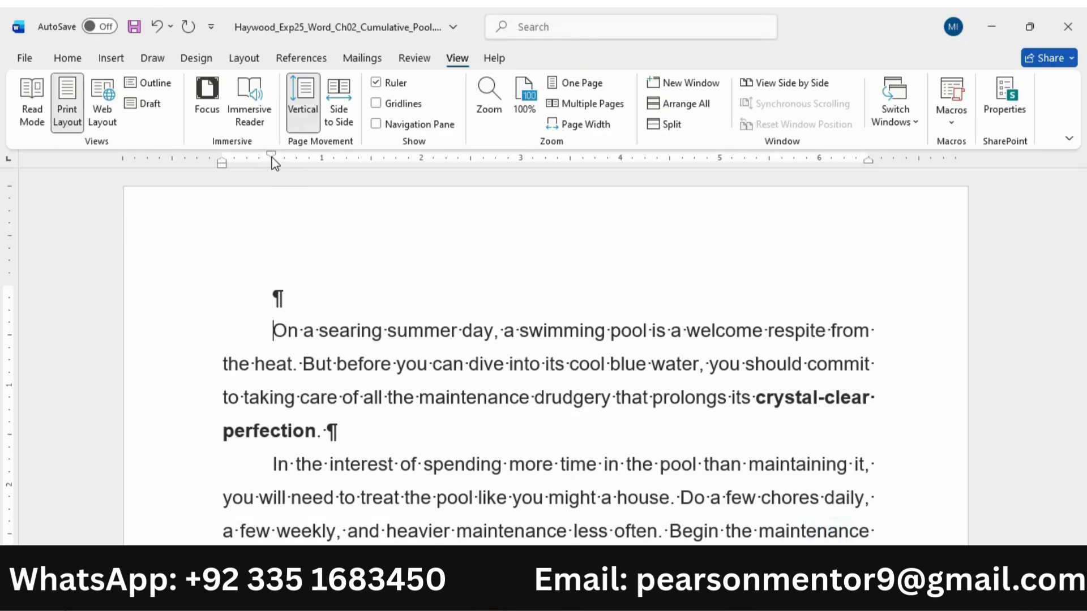
{"action": "left_click_drag", "start_coordinate": [221, 163], "coordinate": [133, 164]}
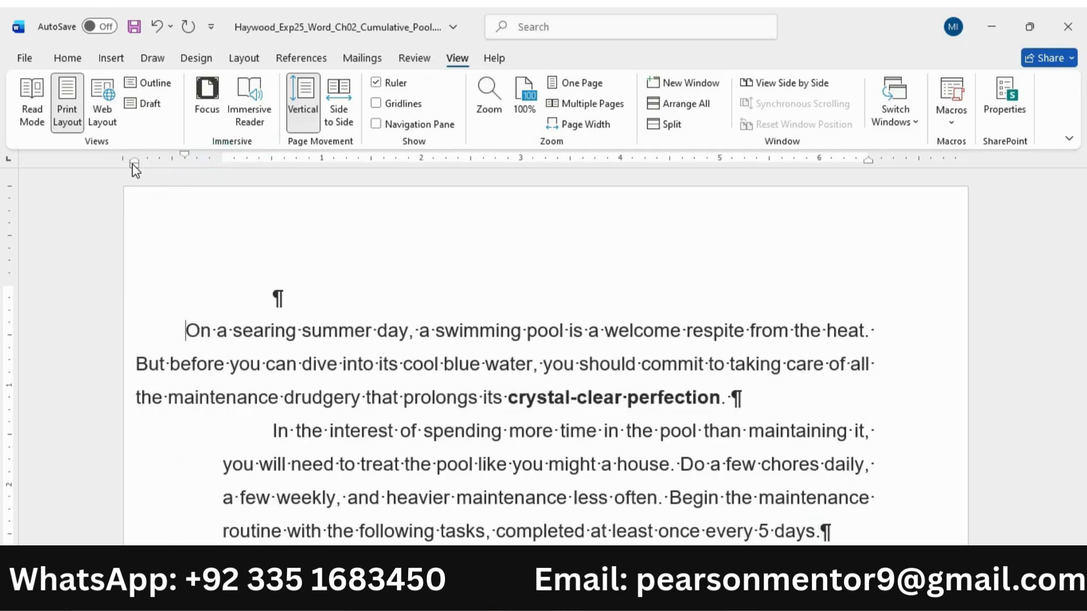
{"action": "key", "text": "ctrl+z"}
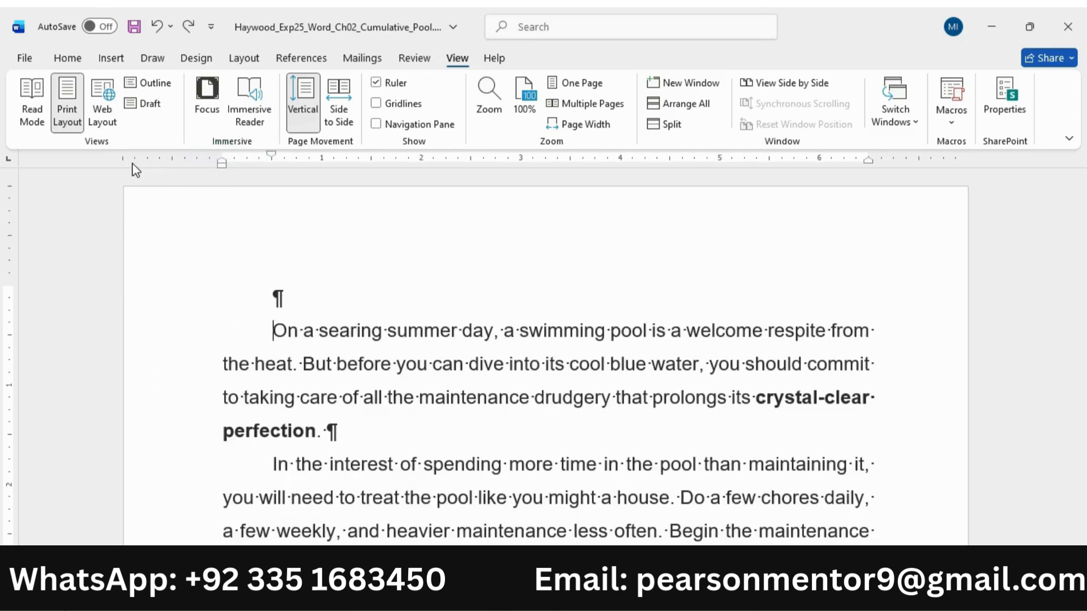
- Place the insertion point in the blank paragraph atop the pool document, and review step 6's First line indent wording in the instructions
{"action": "left_click", "coordinate": [263, 296]}
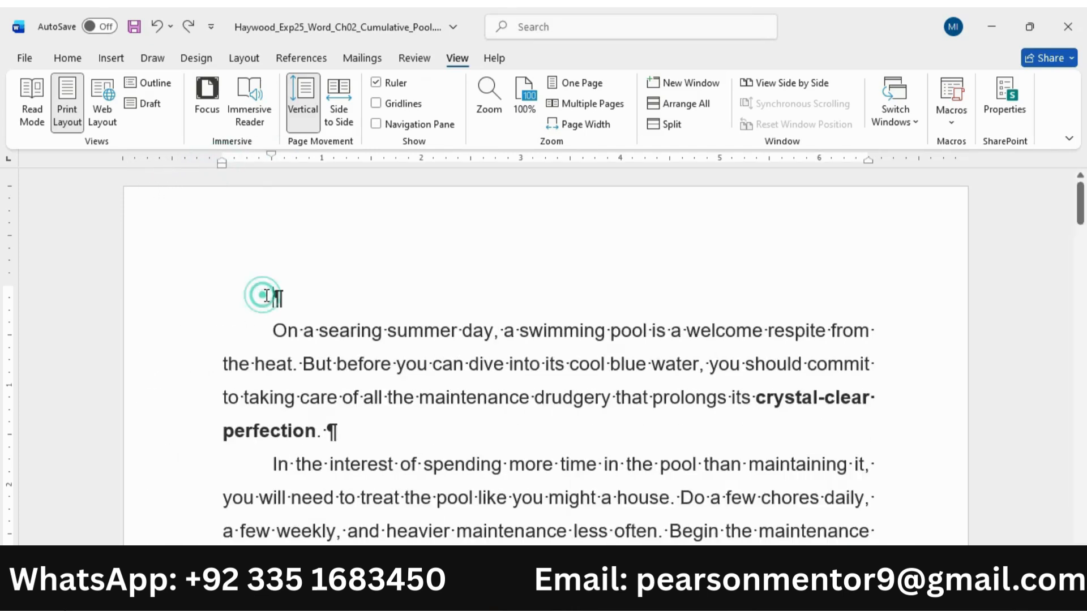
{"action": "mouse_move", "coordinate": [741, 597]}
{"action": "left_click", "coordinate": [706, 521]}
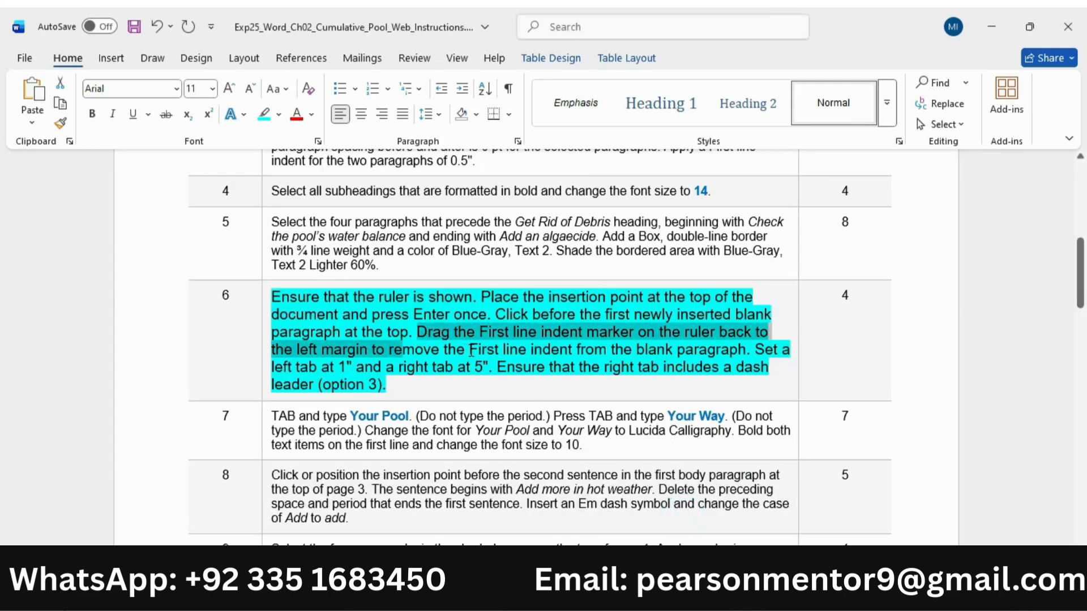
{"action": "left_click_drag", "start_coordinate": [470, 351], "coordinate": [724, 355]}
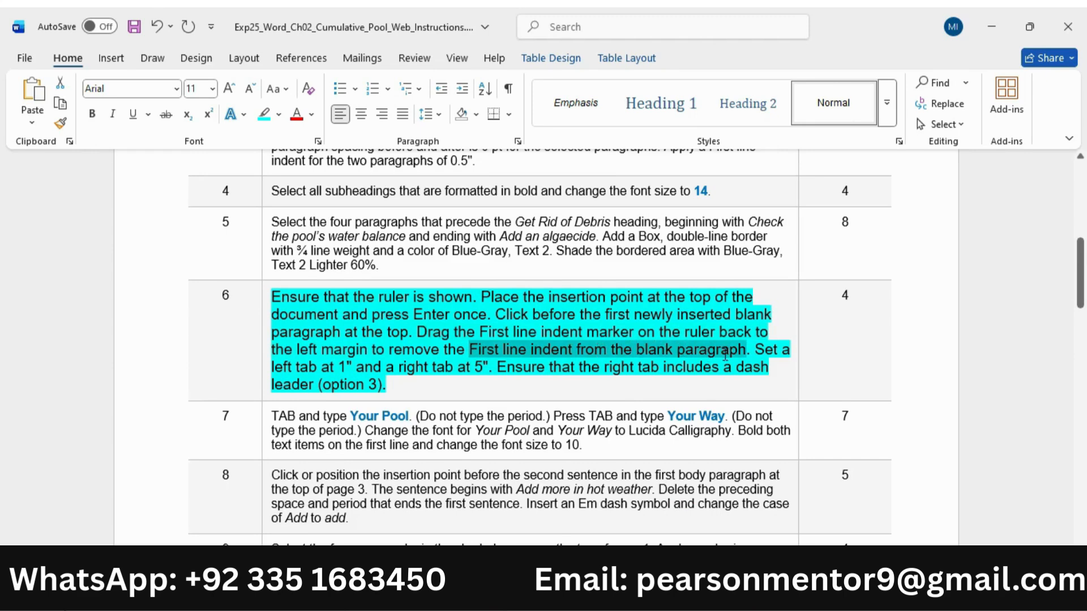
- Return to the pool document and remove the First line indent from the blank top paragraph by setting its special indentation to (none)
{"action": "mouse_move", "coordinate": [741, 597]}
{"action": "left_click", "coordinate": [819, 527]}
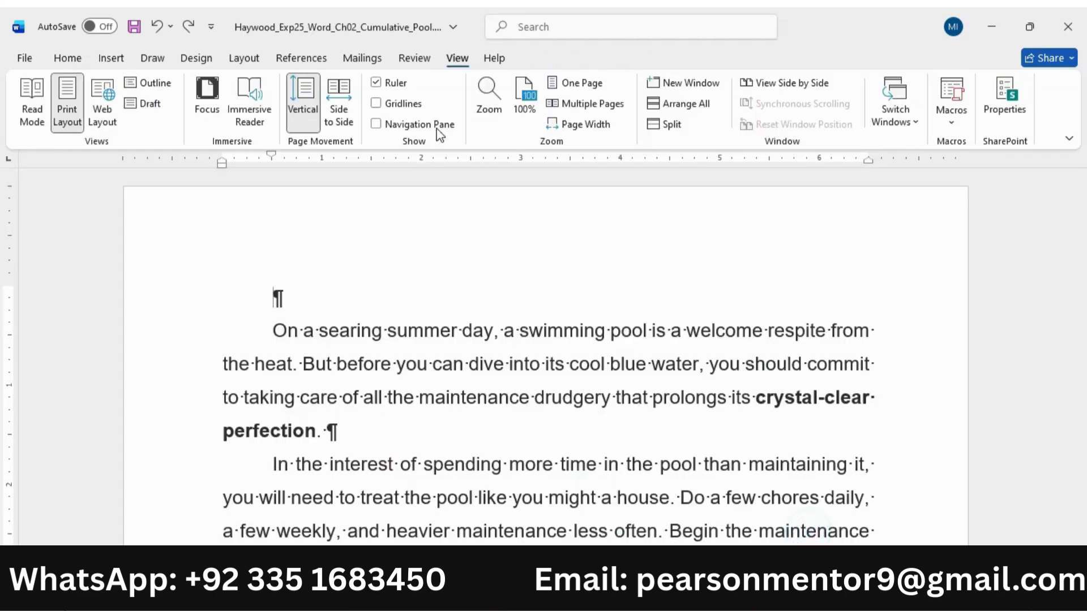
{"action": "left_click", "coordinate": [68, 59]}
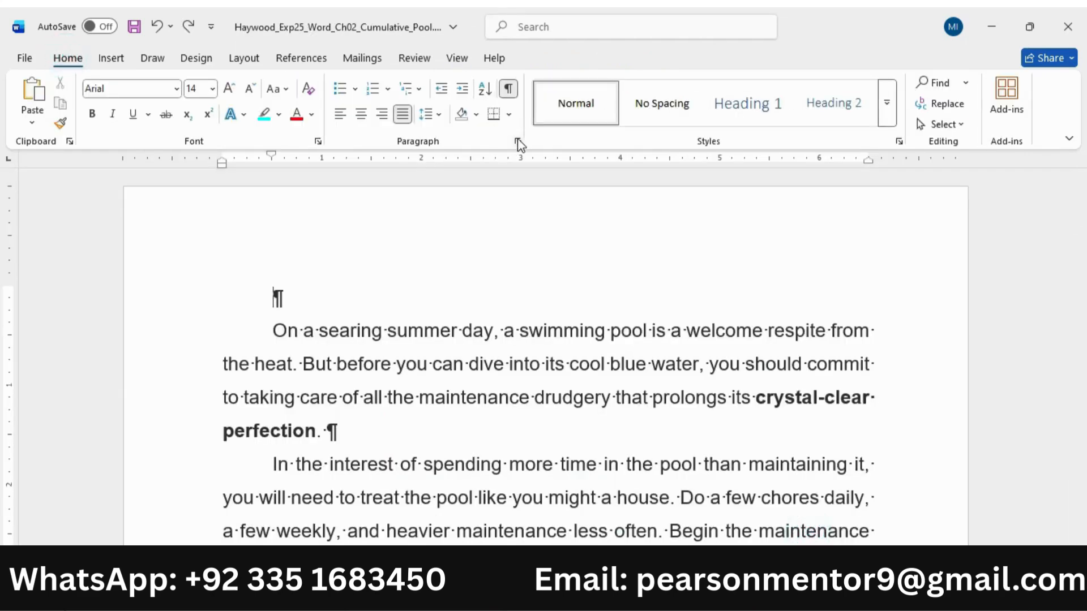
{"action": "left_click", "coordinate": [518, 142]}
{"action": "left_click", "coordinate": [632, 237]}
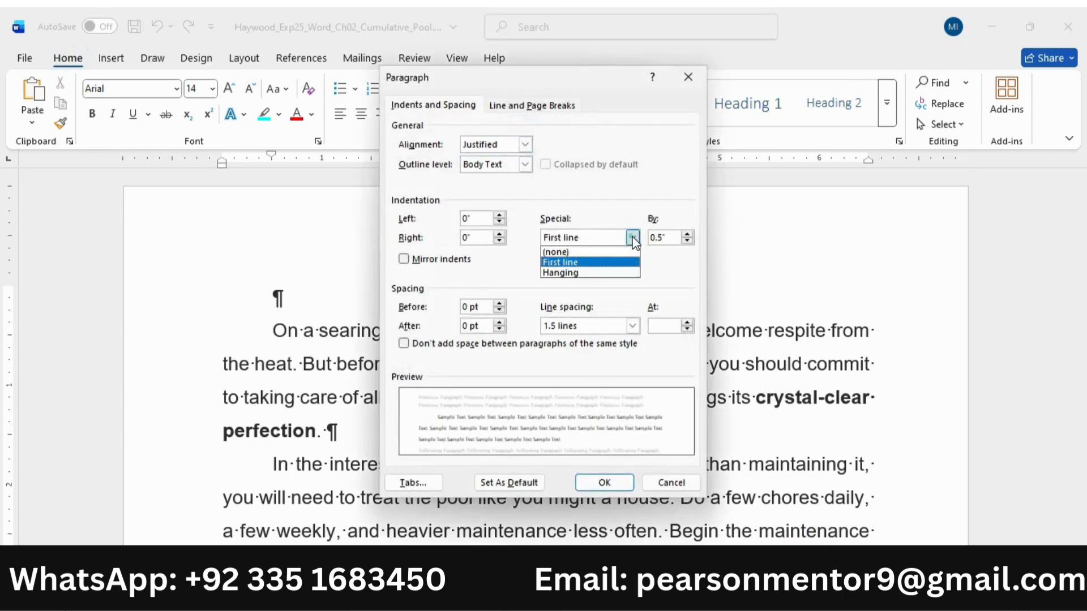
{"action": "left_click", "coordinate": [589, 252]}
{"action": "left_click", "coordinate": [607, 480]}
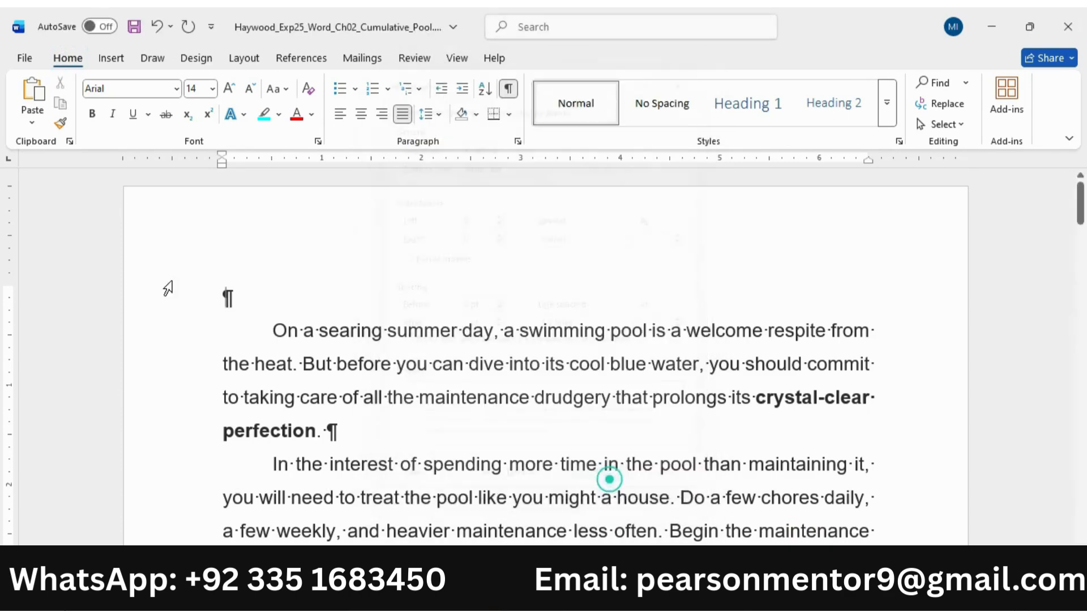
- Mark the left tab requirement in step 6 of the instructions, and set a left tab at 1" for the pool document's blank paragraph
{"action": "left_click", "coordinate": [668, 542]}
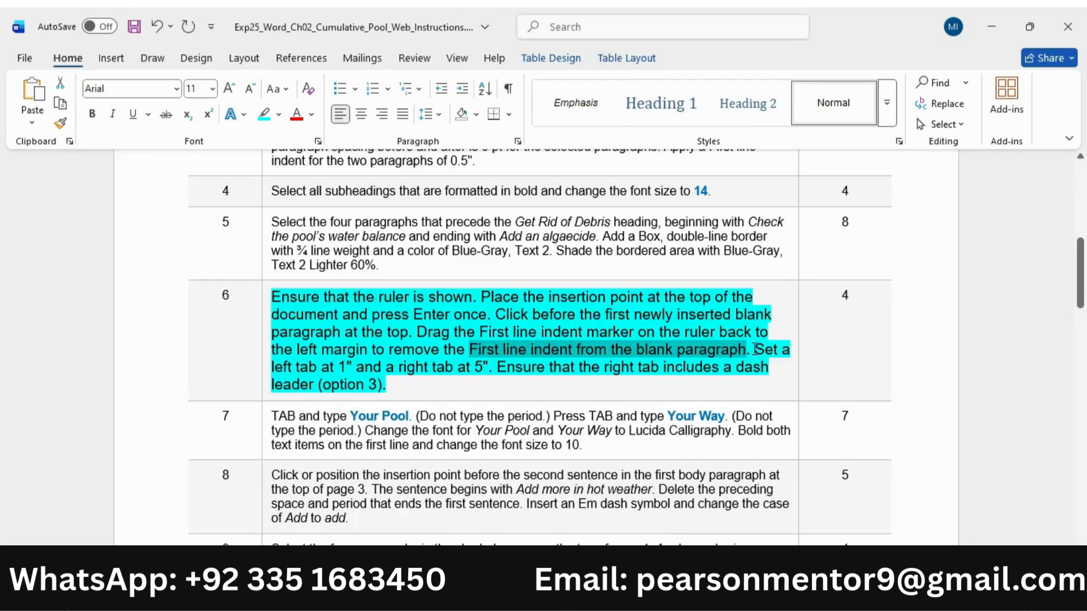
{"action": "left_click_drag", "start_coordinate": [754, 348], "coordinate": [352, 366]}
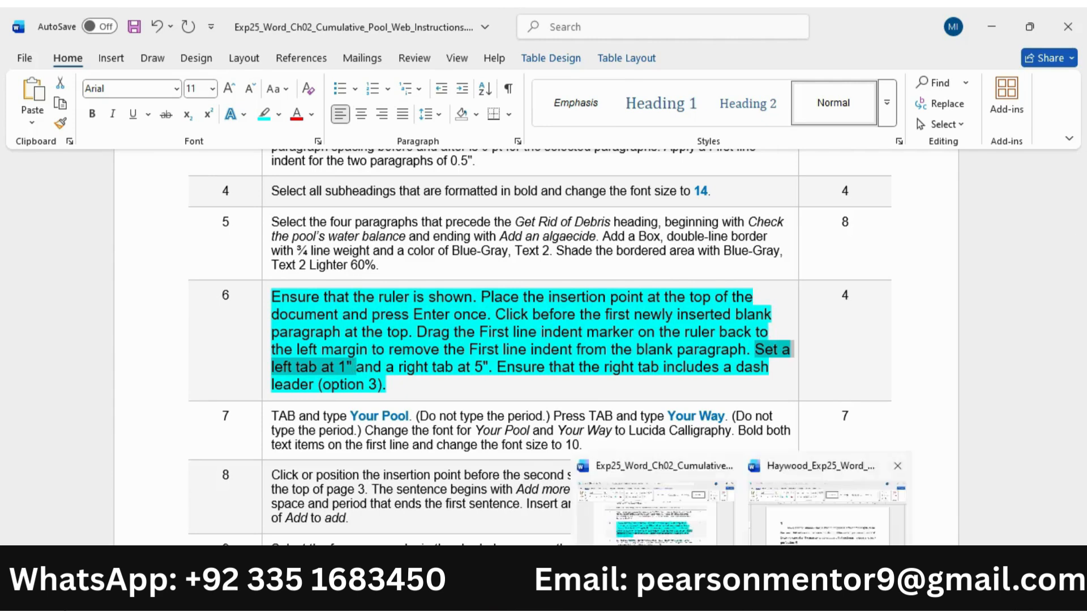
{"action": "left_click", "coordinate": [911, 534]}
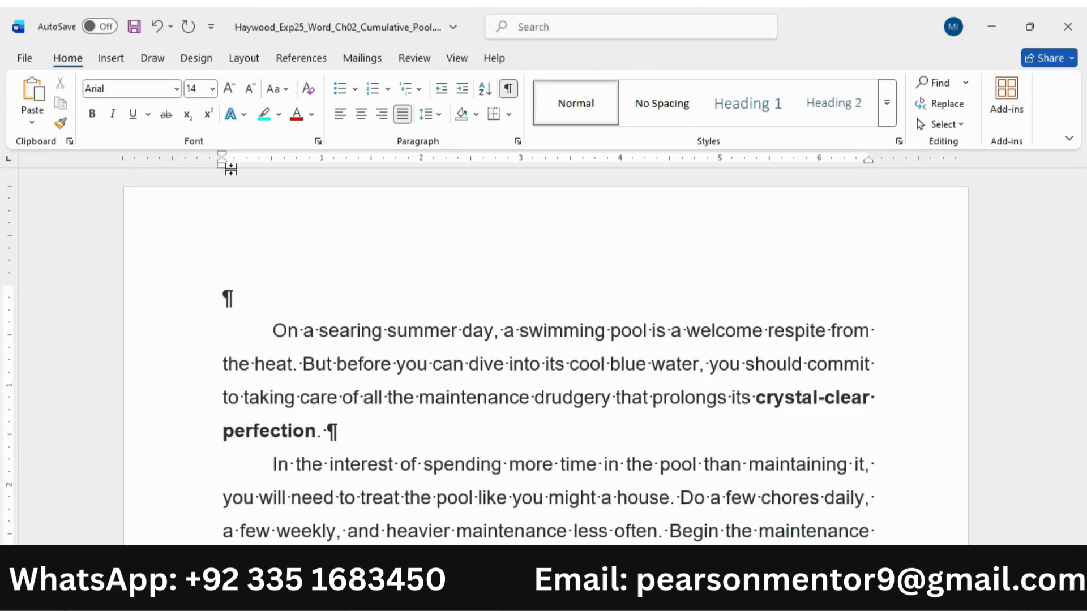
{"action": "left_click", "coordinate": [322, 159]}
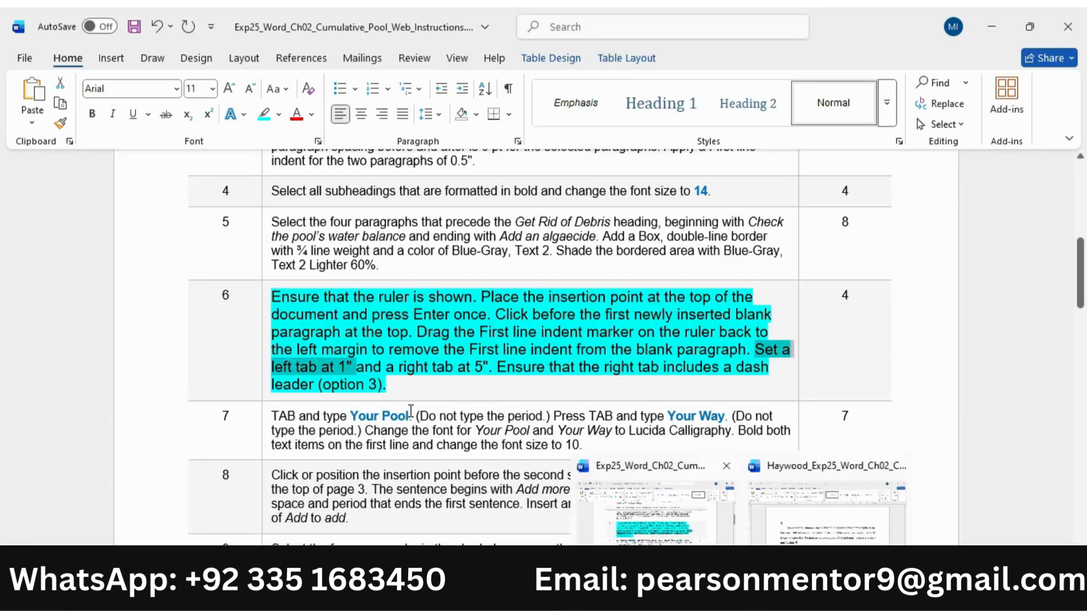
- Mark the right tab requirement in step 6 of the instructions, and add a tab stop at 5" to the pool document's blank paragraph
{"action": "left_click_drag", "start_coordinate": [410, 369], "coordinate": [477, 376]}
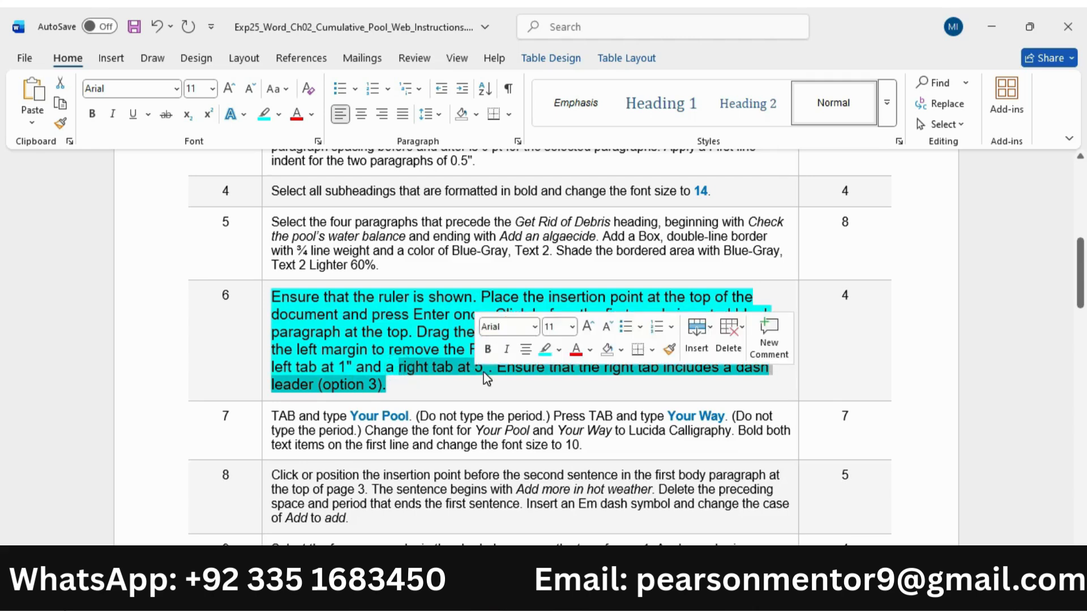
{"action": "mouse_move", "coordinate": [739, 595]}
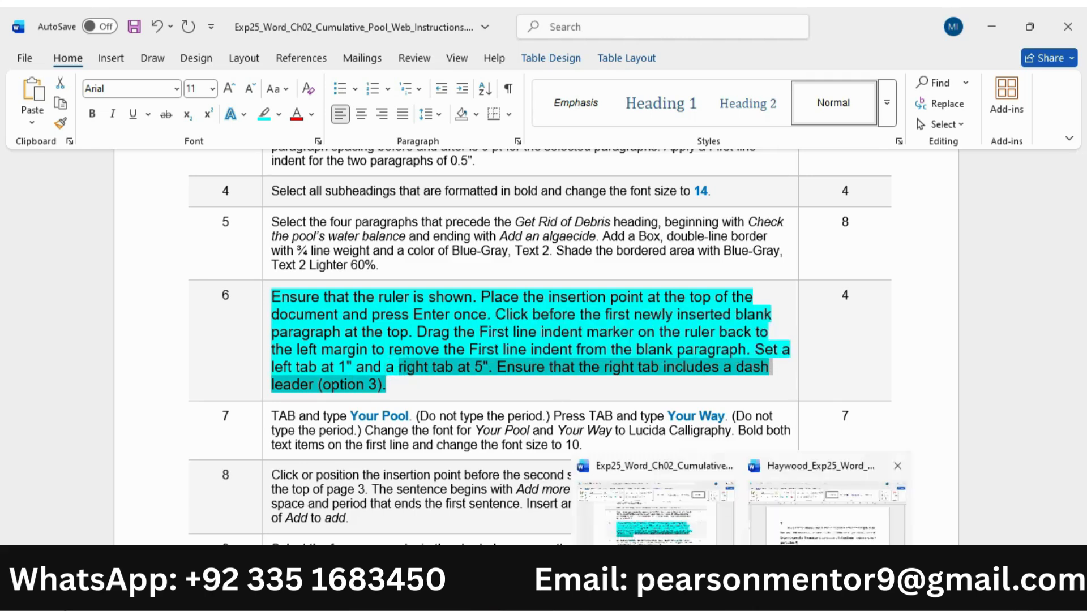
{"action": "left_click", "coordinate": [827, 507]}
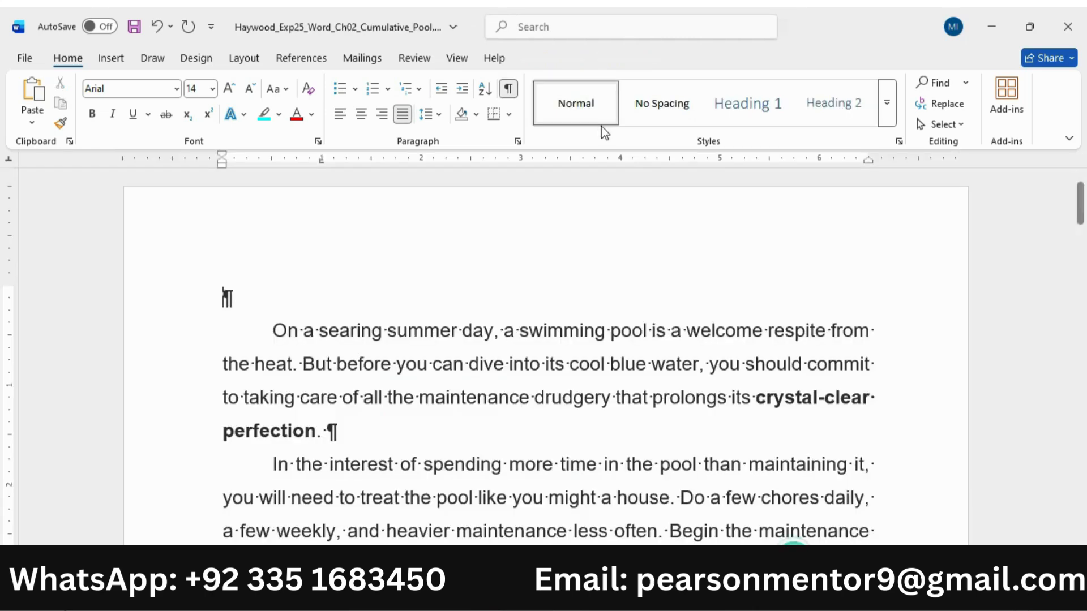
{"action": "left_click", "coordinate": [718, 161]}
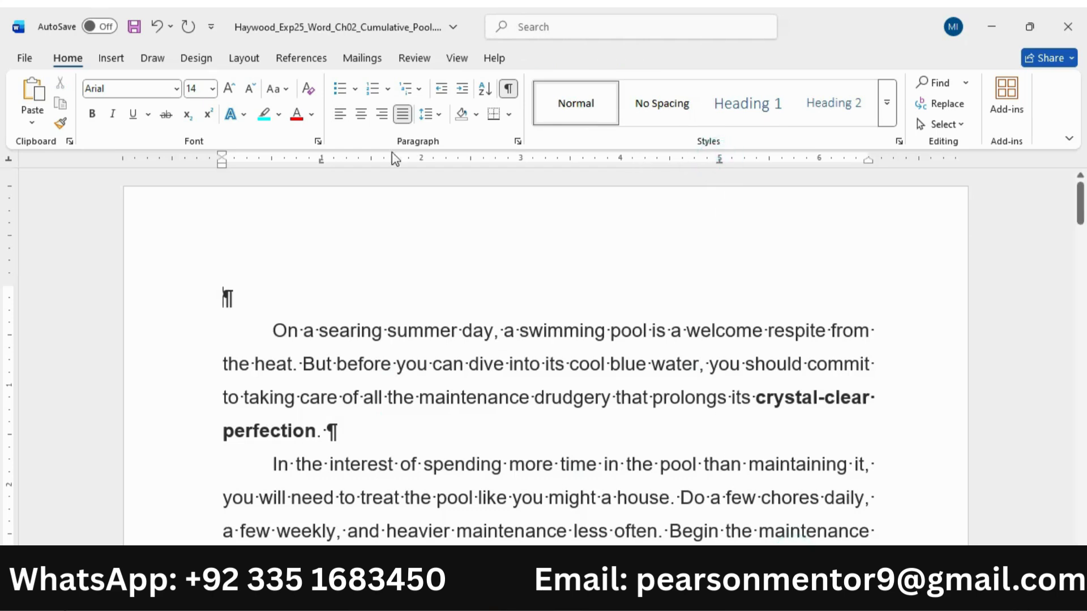
- Mark the dash leader requirement at the end of step 6 in the instructions, and return to the pool document
{"action": "mouse_move", "coordinate": [739, 595]}
{"action": "left_click", "coordinate": [655, 509]}
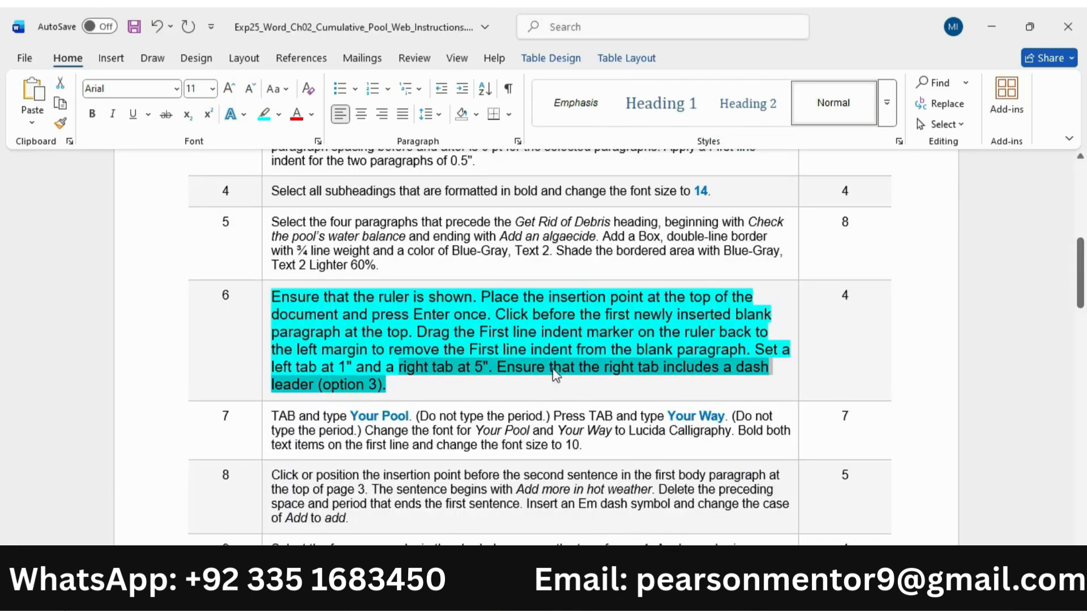
{"action": "left_click_drag", "start_coordinate": [509, 368], "coordinate": [398, 385]}
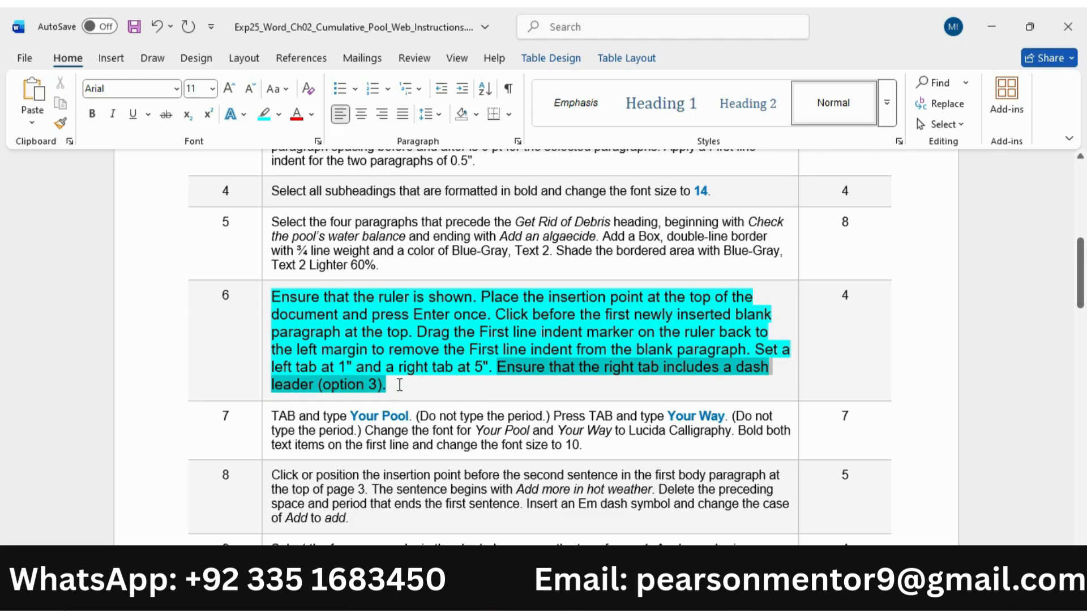
{"action": "mouse_move", "coordinate": [742, 599]}
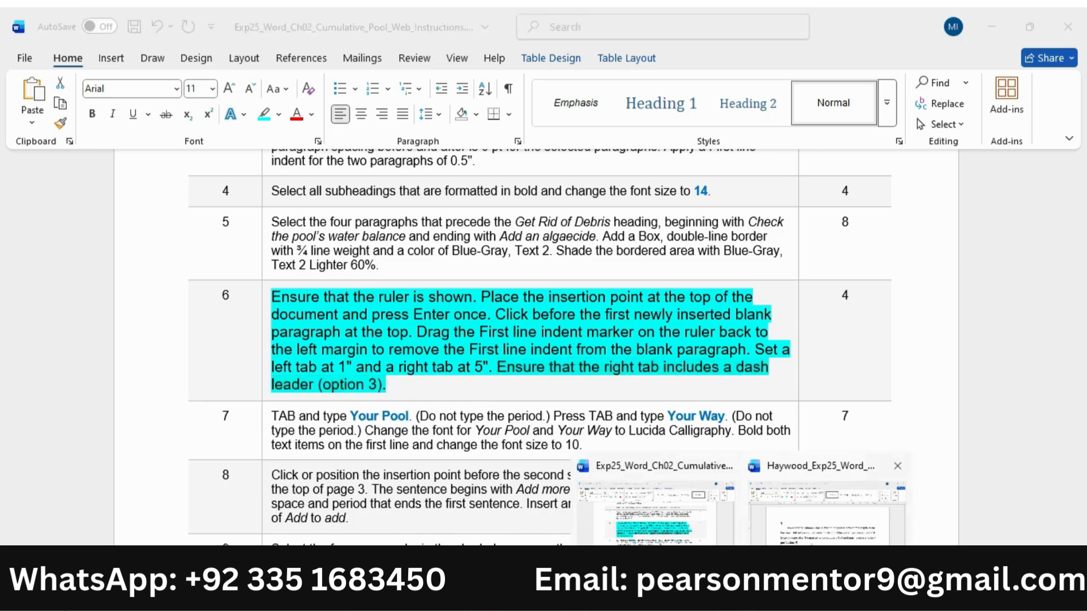
{"action": "left_click", "coordinate": [827, 509]}
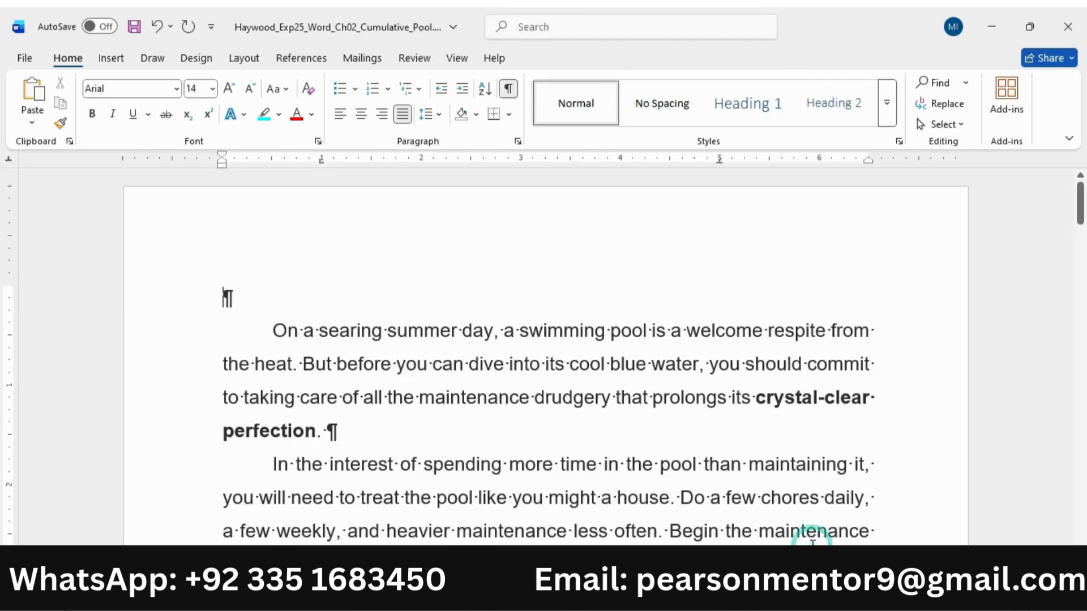
- Set the blank paragraph's 5" tab stop to Right alignment with the dash leader (option 3)
{"action": "left_click", "coordinate": [509, 115]}
{"action": "left_click", "coordinate": [715, 236]}
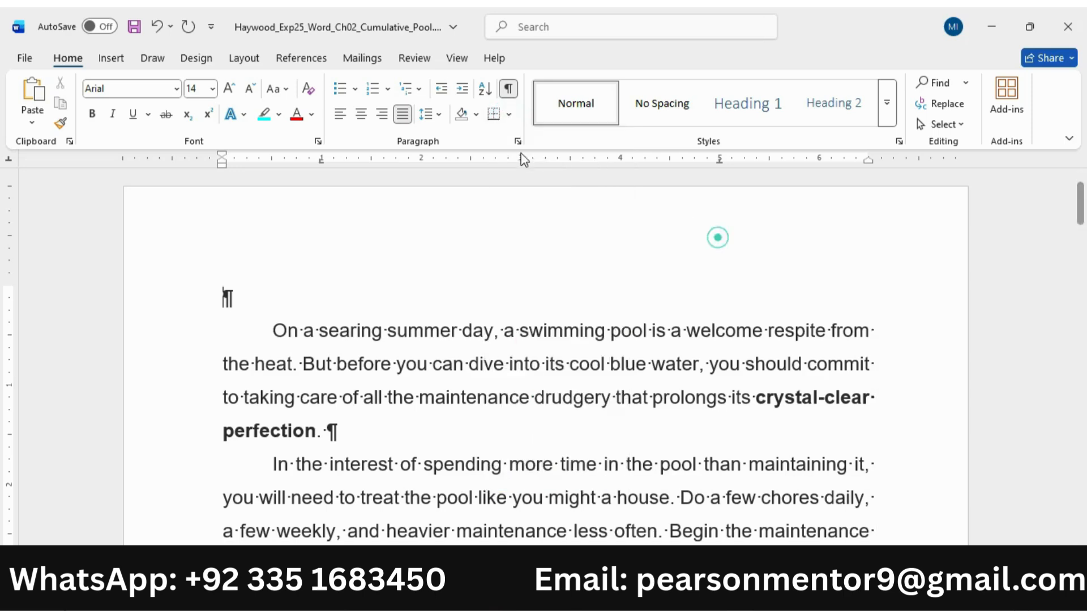
{"action": "left_click", "coordinate": [517, 141]}
{"action": "left_click", "coordinate": [428, 480]}
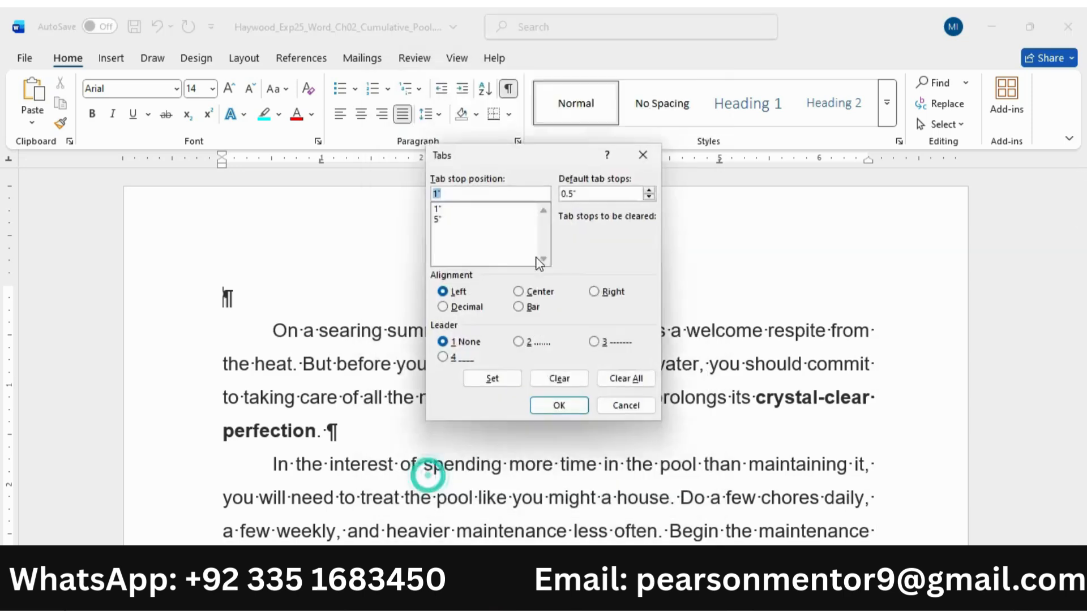
{"action": "left_click", "coordinate": [595, 292]}
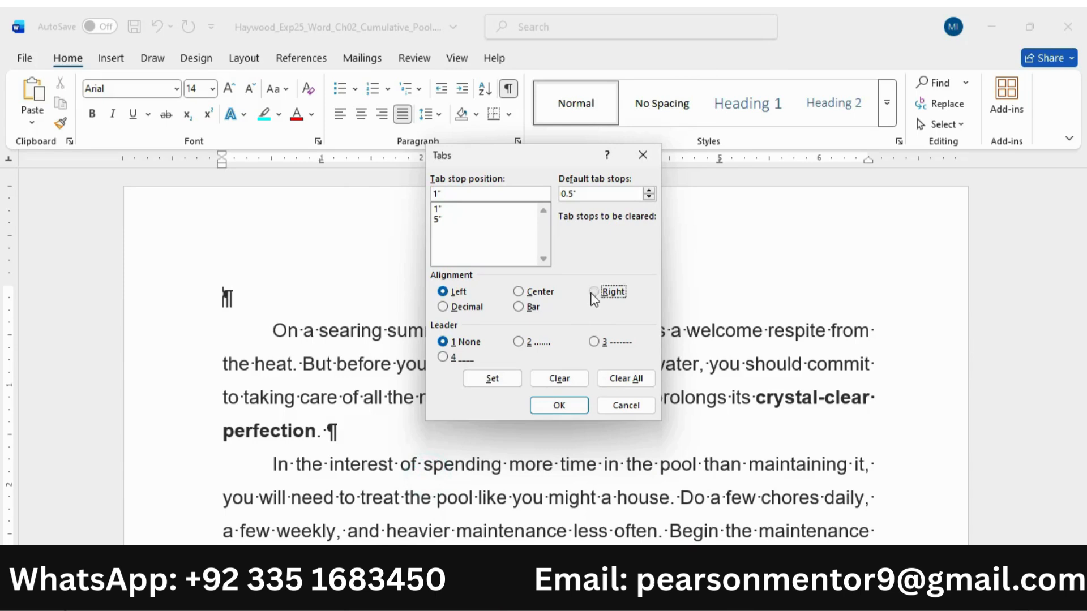
{"action": "left_click", "coordinate": [440, 220]}
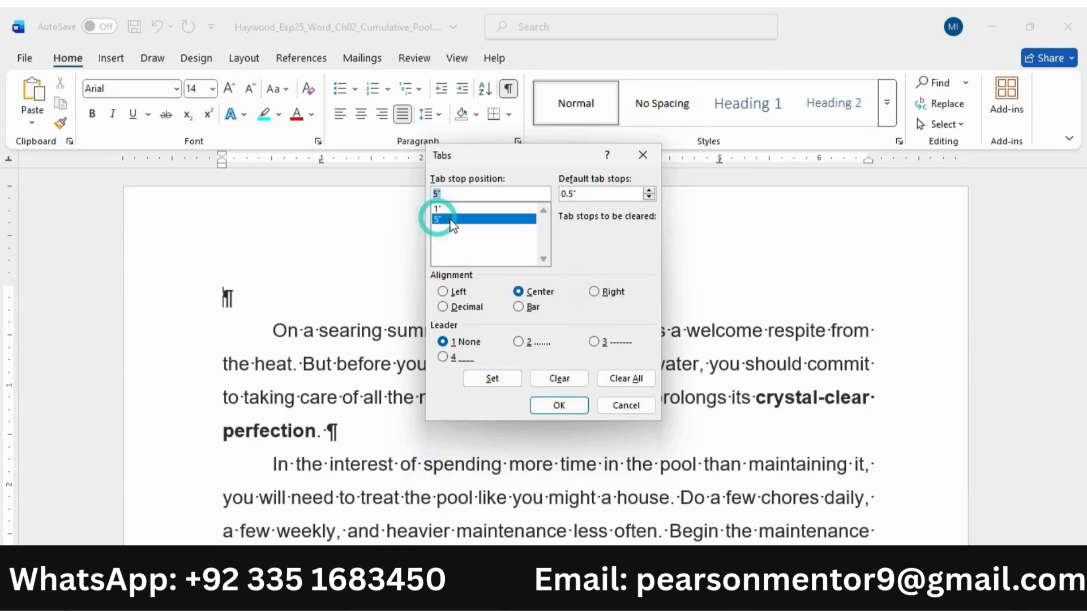
{"action": "left_click", "coordinate": [595, 293]}
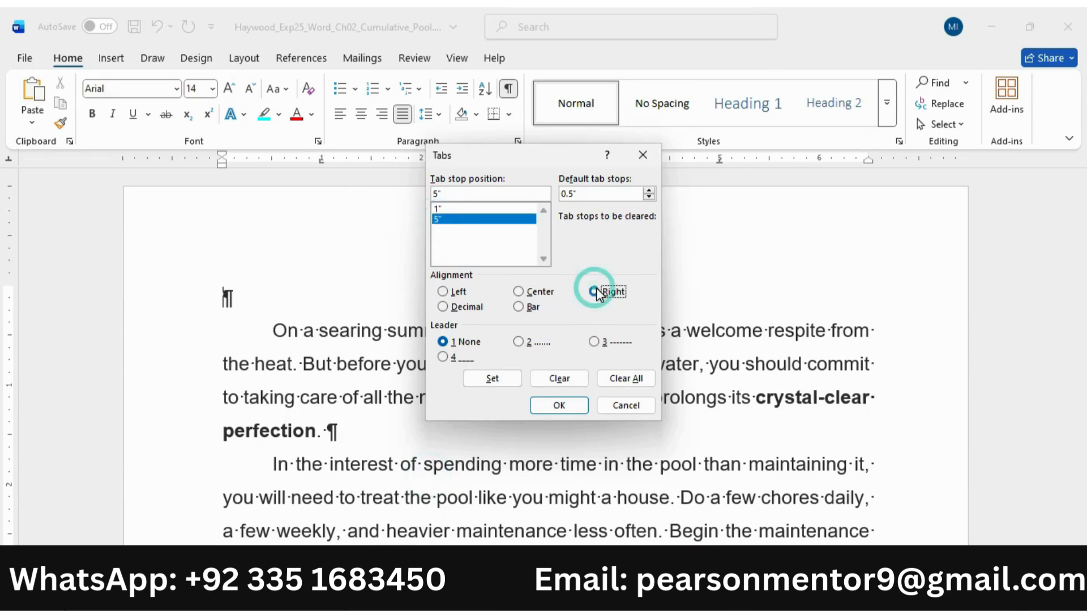
{"action": "left_click", "coordinate": [598, 342]}
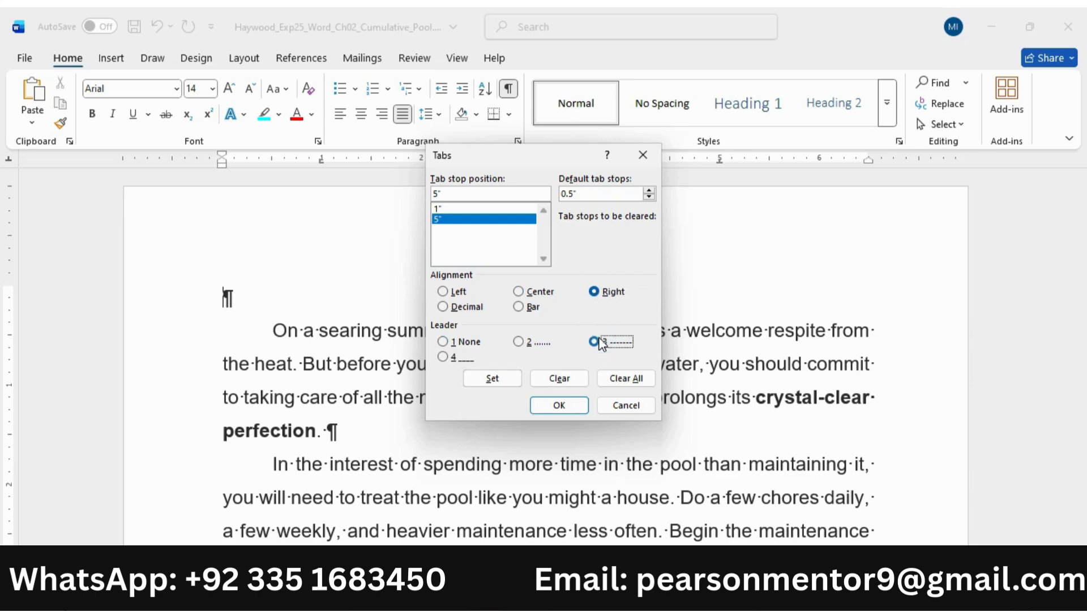
{"action": "left_click", "coordinate": [492, 380]}
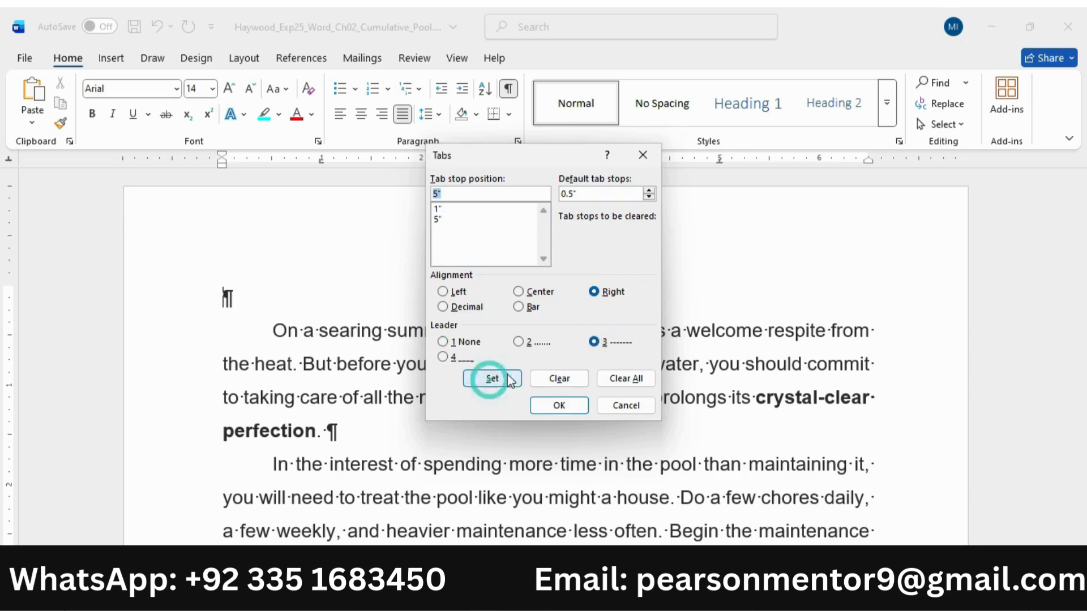
{"action": "left_click", "coordinate": [559, 405]}
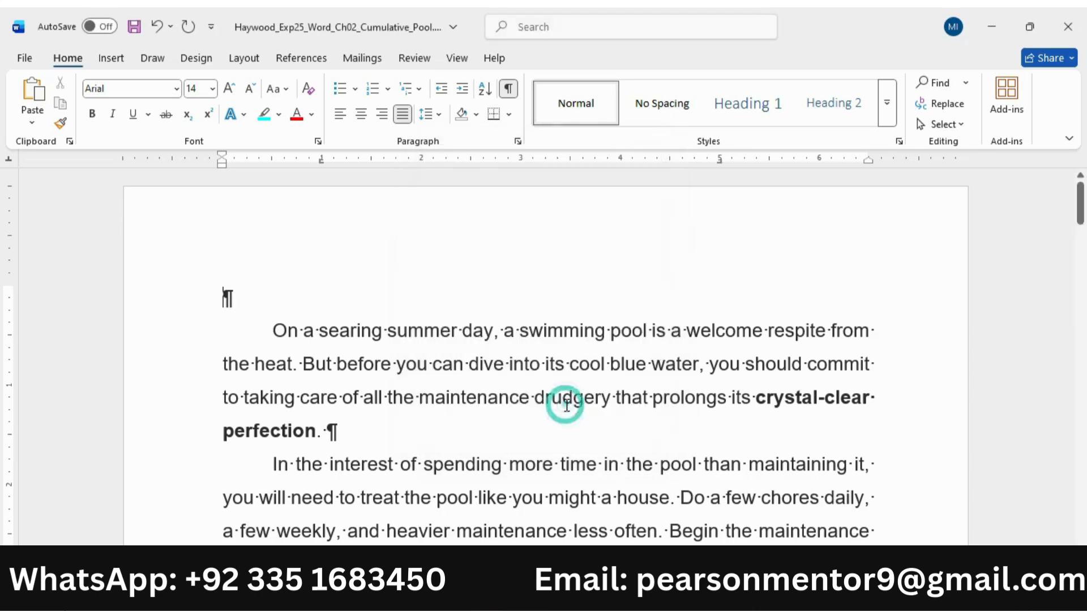
- Return to the instructions document, reduce the step 6 instruction text to font size 9, and remove its turquoise highlight
{"action": "mouse_move", "coordinate": [741, 597]}
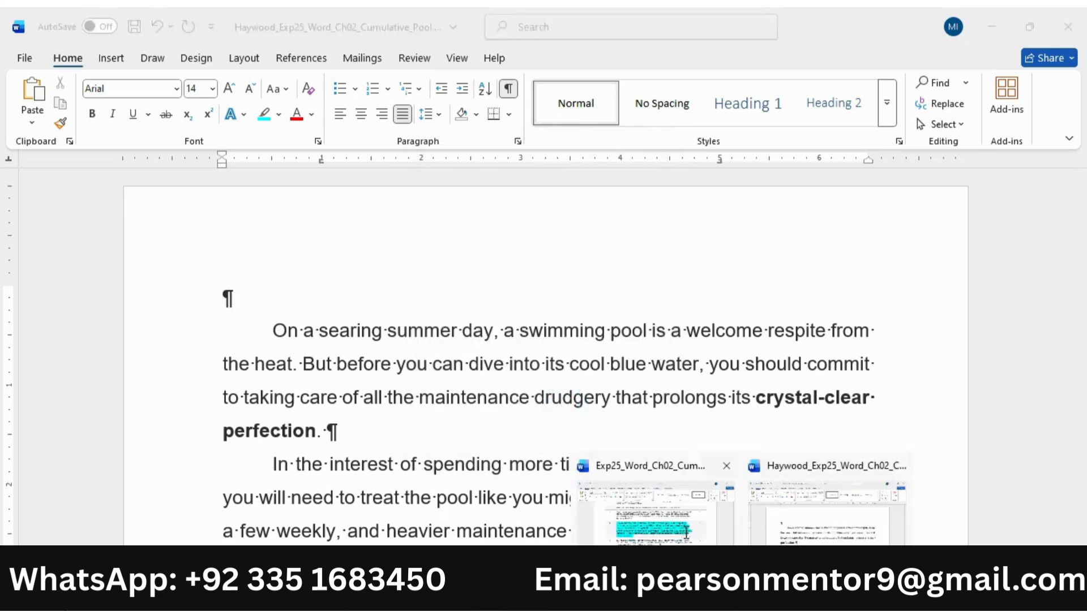
{"action": "left_click", "coordinate": [683, 529]}
{"action": "left_click", "coordinate": [265, 328]}
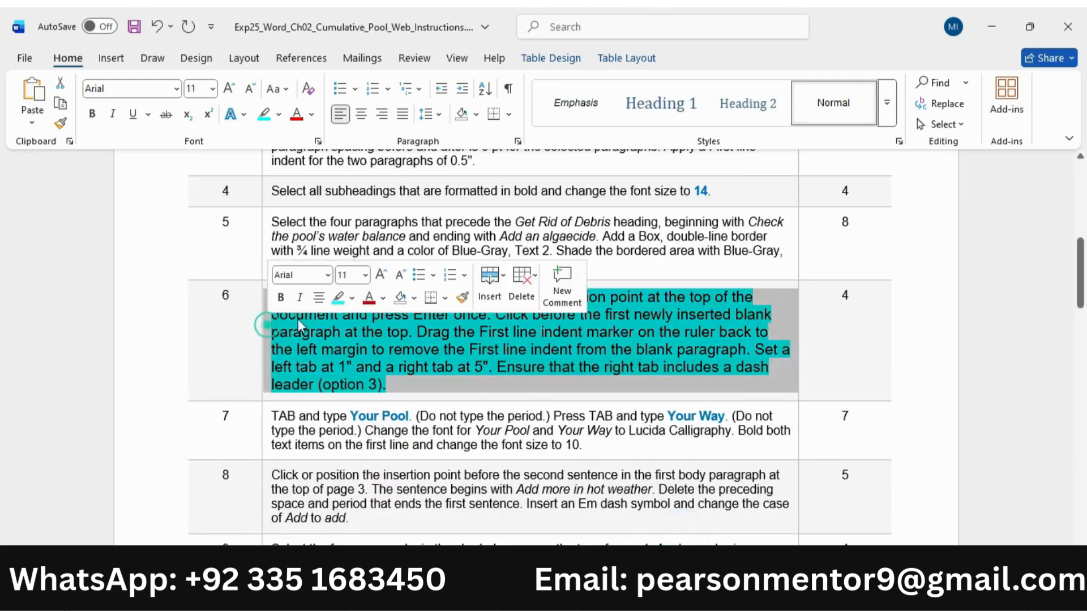
{"action": "left_click", "coordinate": [400, 277]}
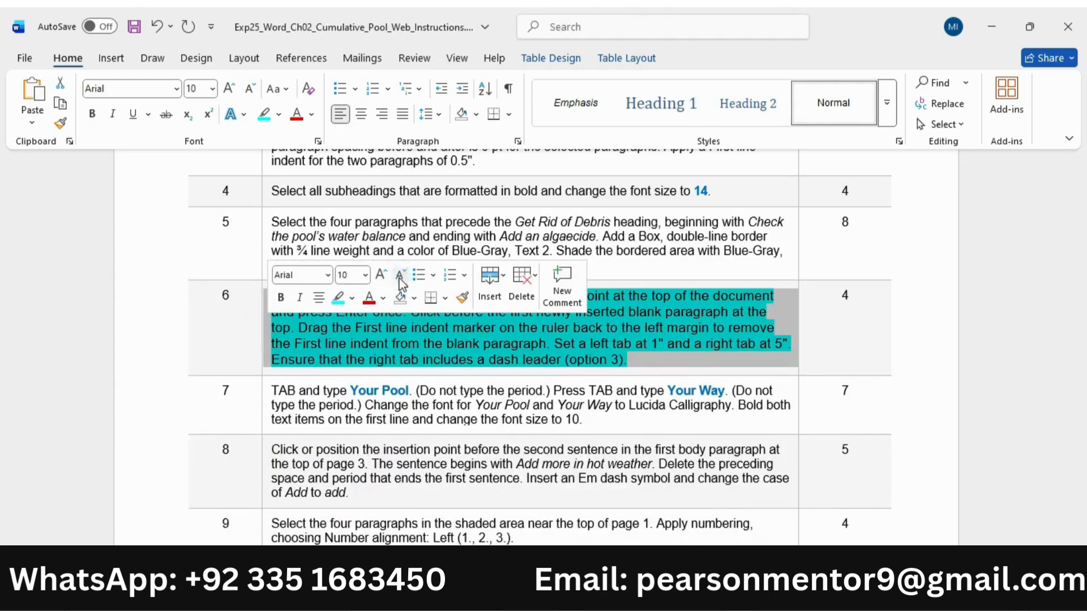
{"action": "left_click", "coordinate": [400, 277]}
{"action": "left_click", "coordinate": [338, 299]}
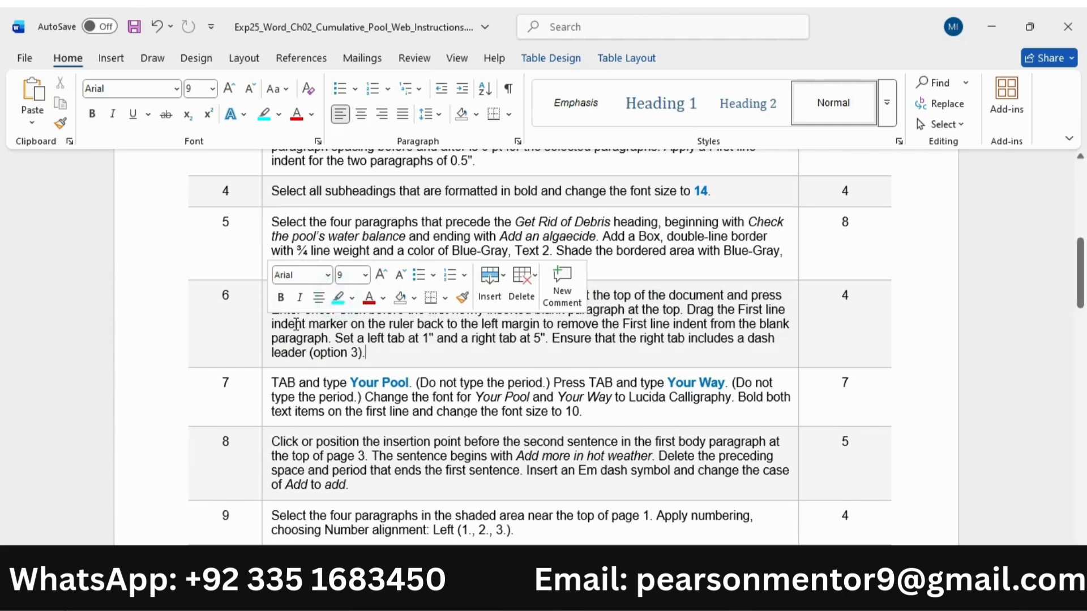
{"action": "scroll", "coordinate": [298, 329], "scroll_direction": "down", "scroll_amount": 1}
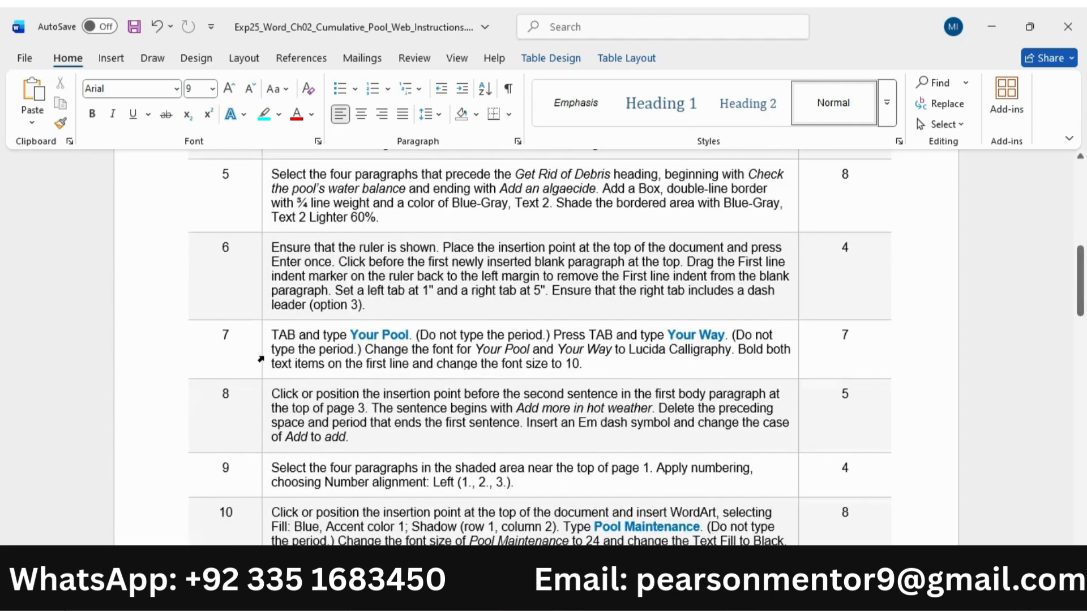
- Enlarge the step 7 instruction text to font size 11 with turquoise highlighting, and restore the missing word "Press" at its start
{"action": "left_click", "coordinate": [262, 354]}
{"action": "left_click", "coordinate": [378, 305]}
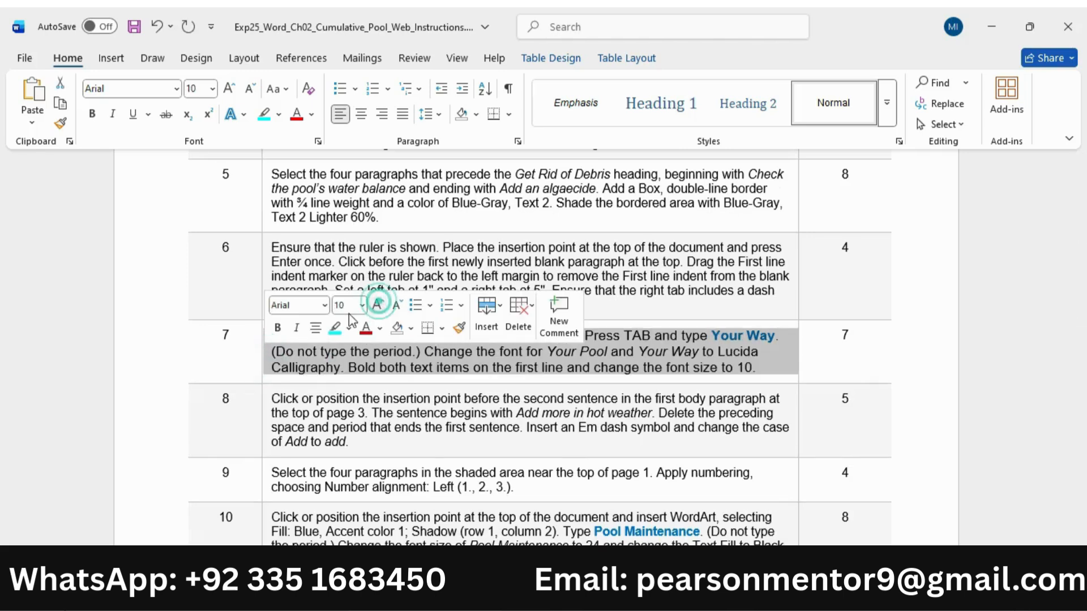
{"action": "left_click", "coordinate": [378, 306]}
{"action": "left_click", "coordinate": [335, 328]}
{"action": "left_click", "coordinate": [373, 355]}
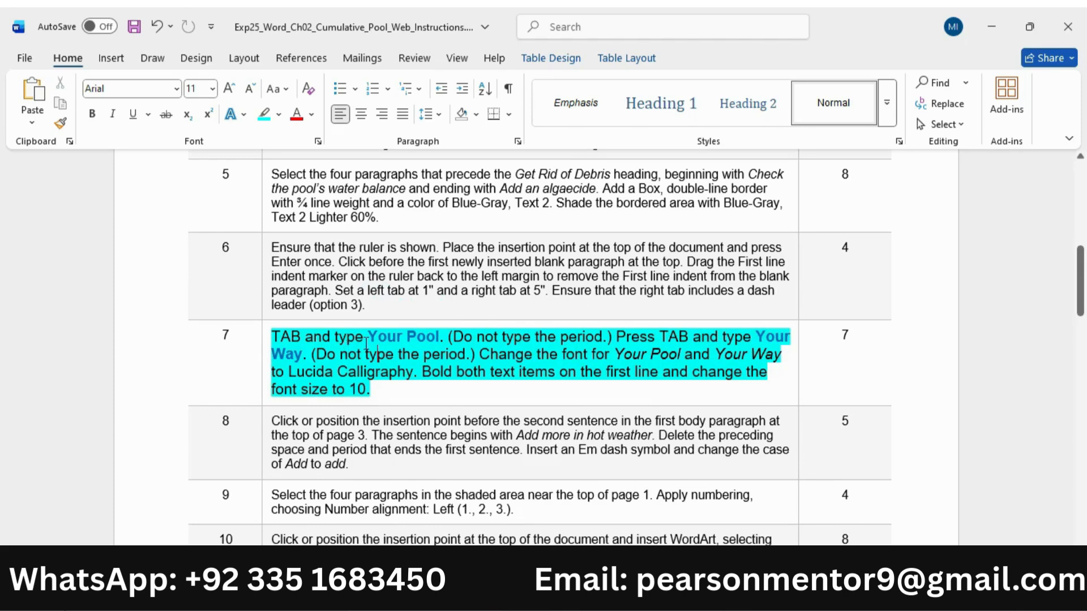
{"action": "key", "text": "ctrl+z"}
{"action": "key", "text": "alt"}
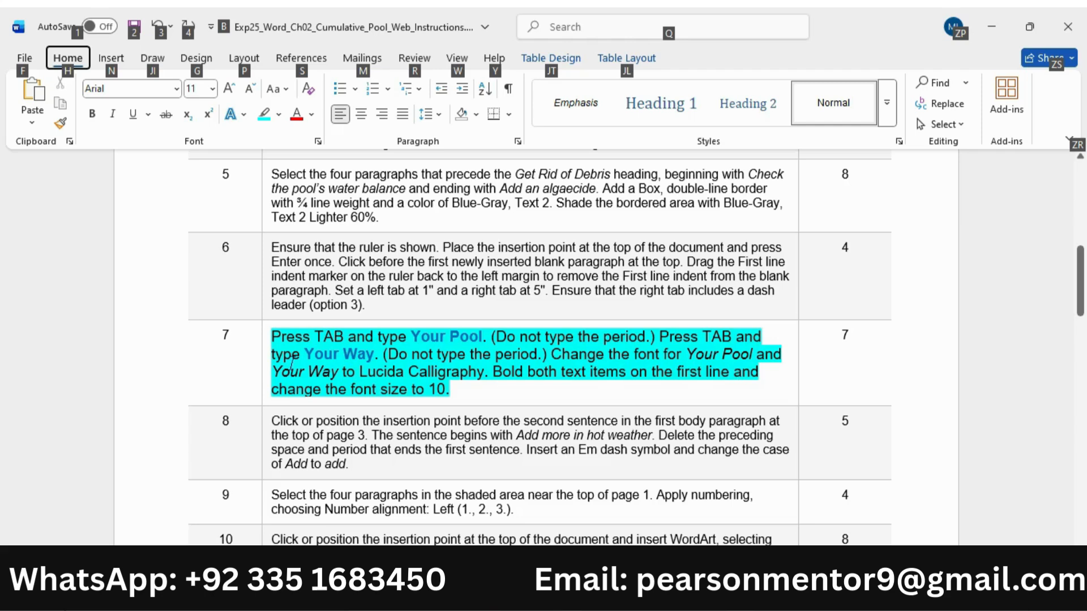
- Mark the "Press TAB and type Your Pool" instruction, and enter a tab followed by "Your Pool" in the pool document's blank first paragraph
{"action": "left_click_drag", "start_coordinate": [272, 338], "coordinate": [479, 340]}
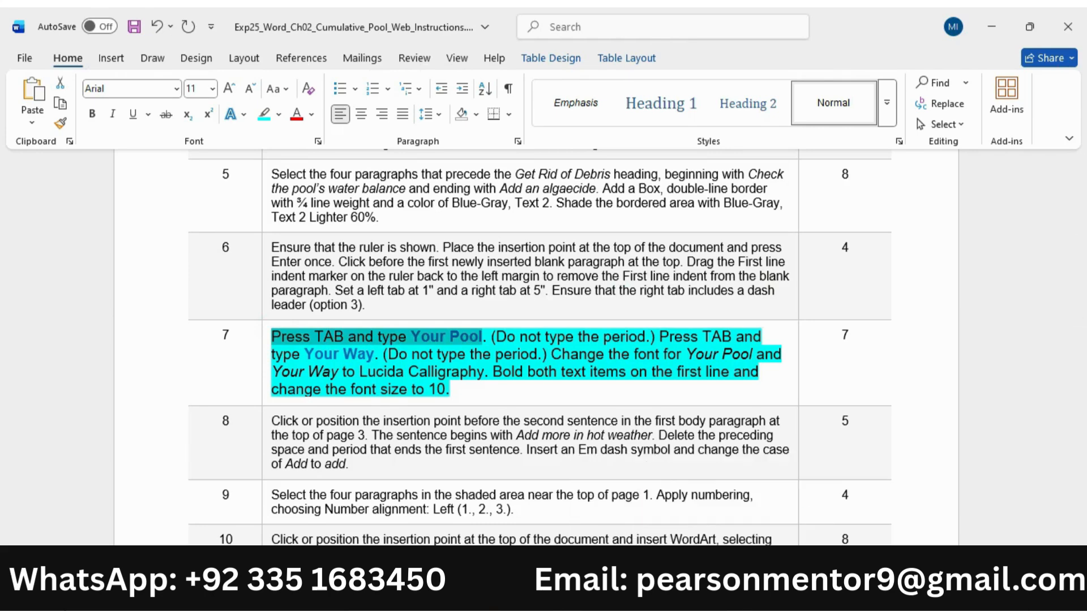
{"action": "left_click", "coordinate": [842, 539]}
{"action": "key", "text": "alt+Tab"}
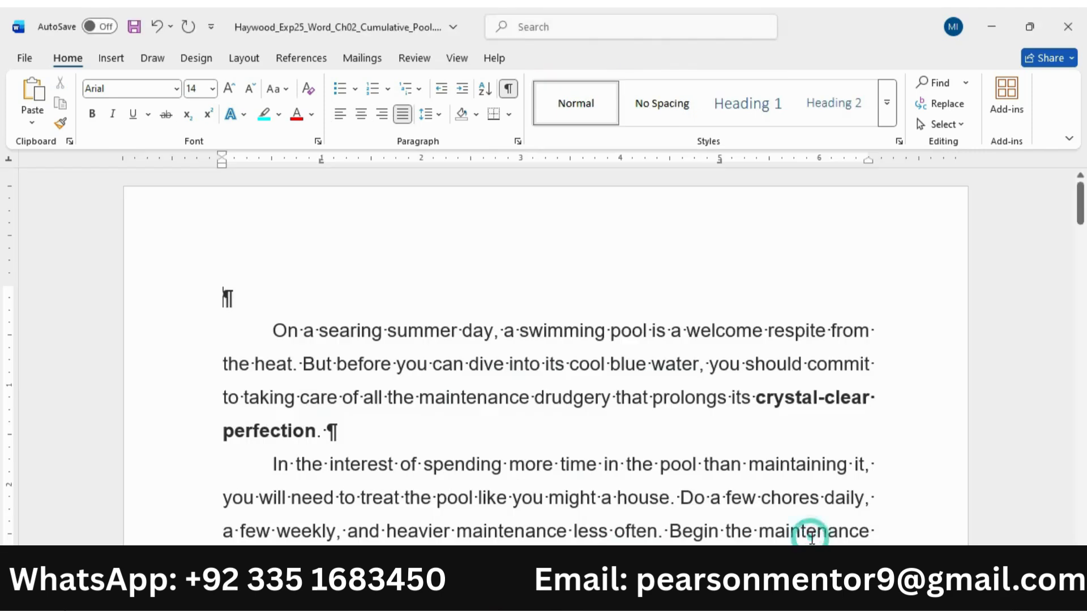
{"action": "key", "text": "Tab"}
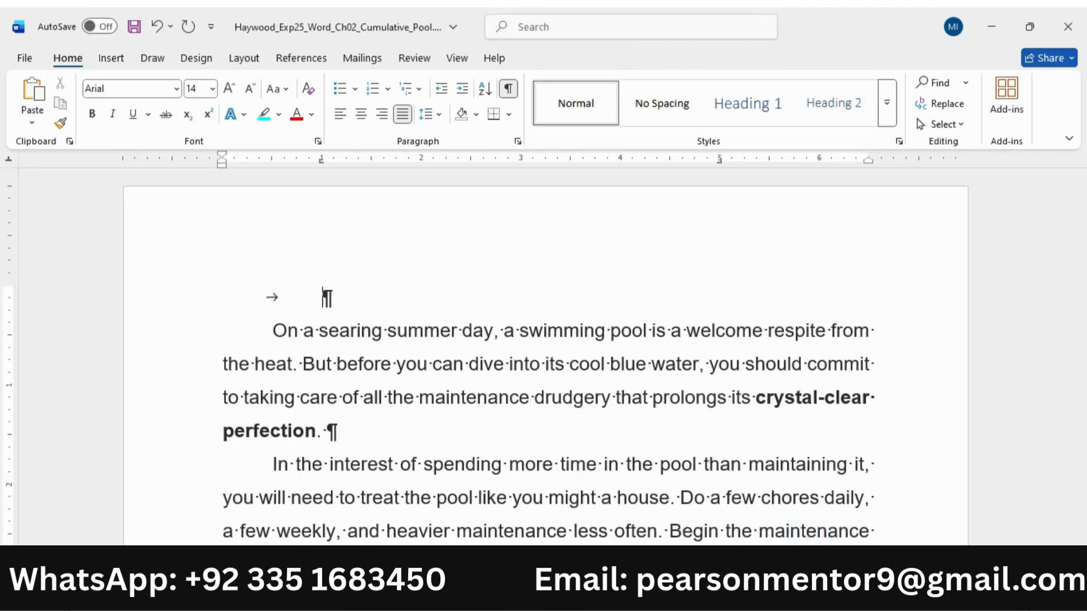
{"action": "type", "text": "Your "}
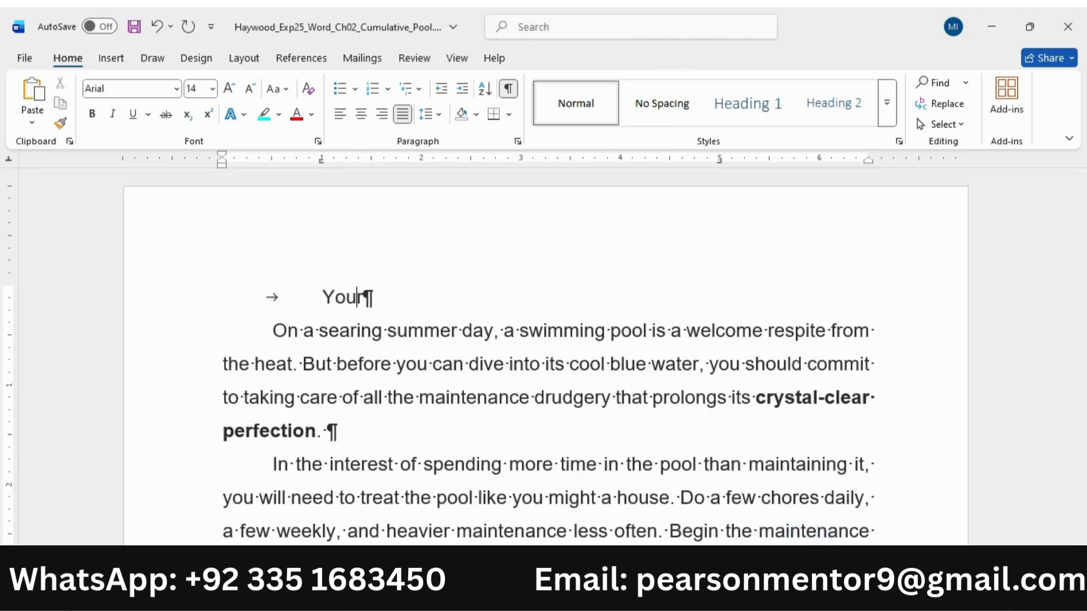
{"action": "type", "text": "Pool"}
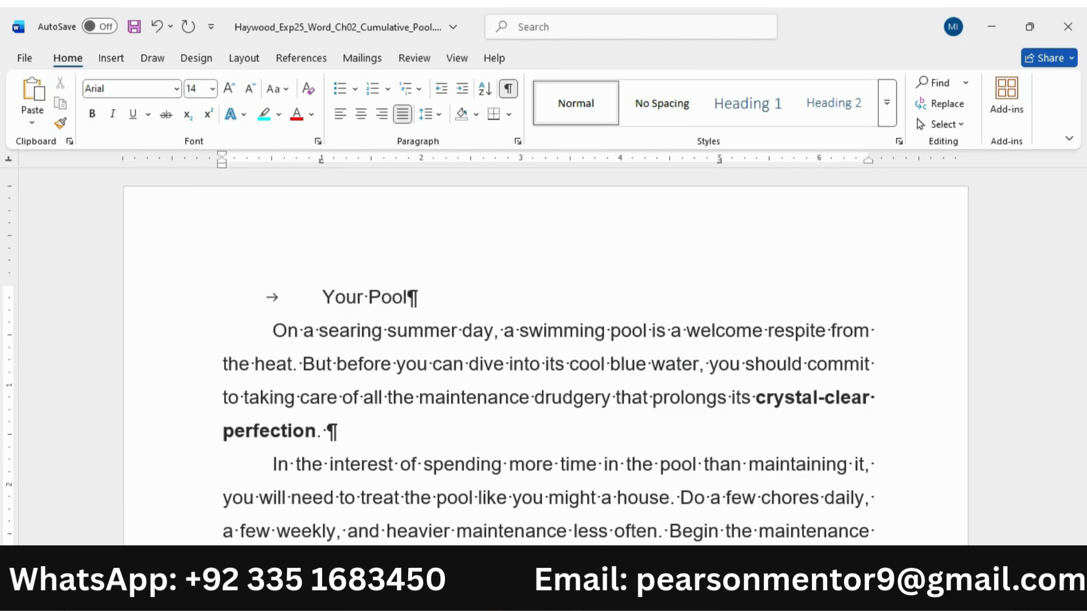
- Mark the second TAB instruction in step 7, and add a tab followed by "Your Way" after "Your Pool" in the pool document
{"action": "mouse_move", "coordinate": [744, 597]}
{"action": "left_click", "coordinate": [650, 517]}
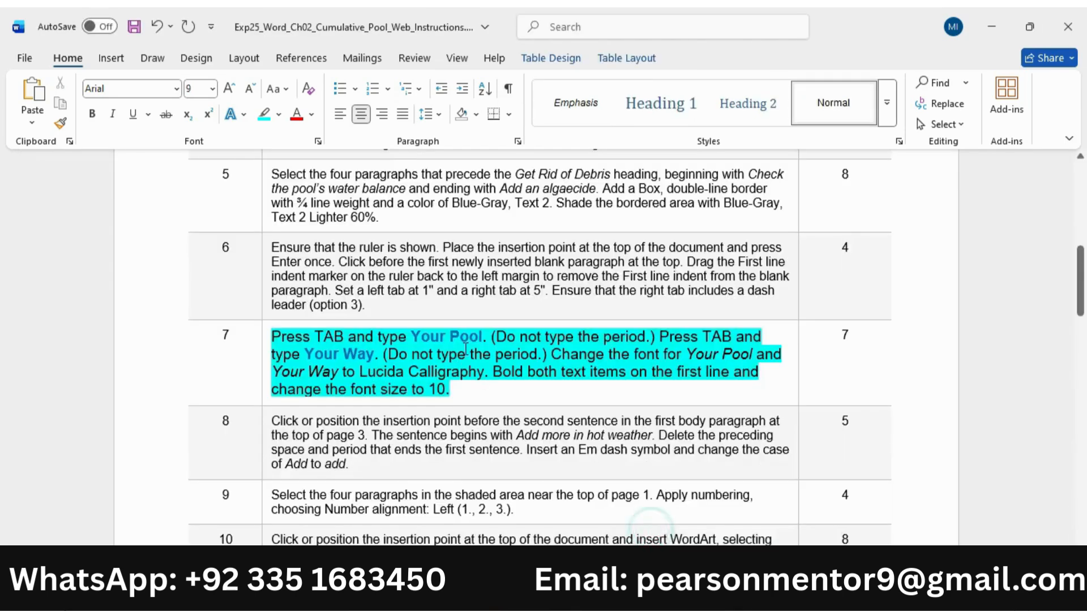
{"action": "left_click_drag", "start_coordinate": [670, 338], "coordinate": [375, 357]}
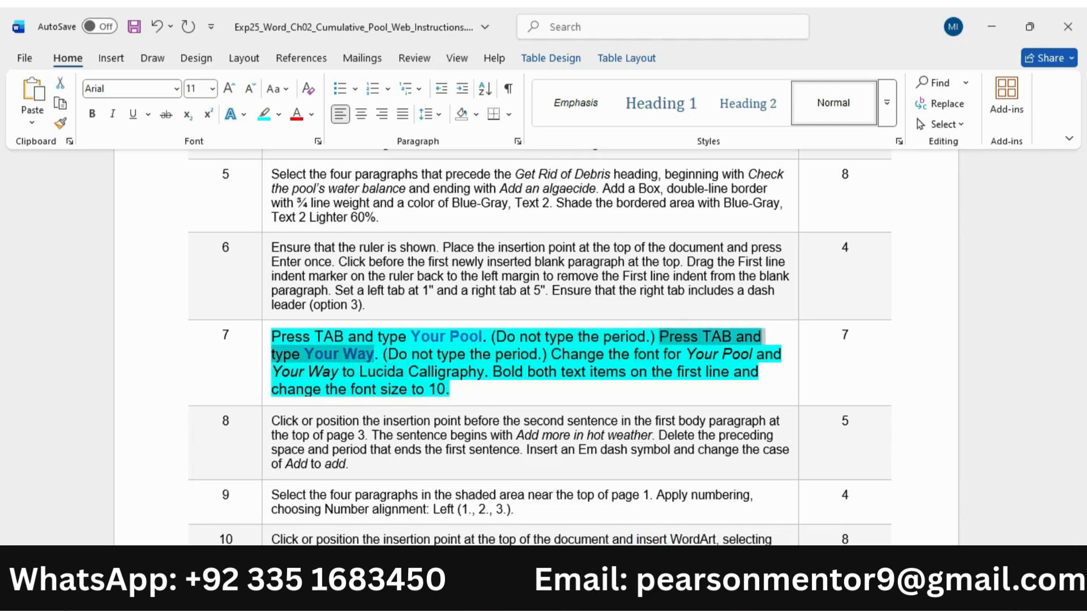
{"action": "left_click", "coordinate": [821, 530]}
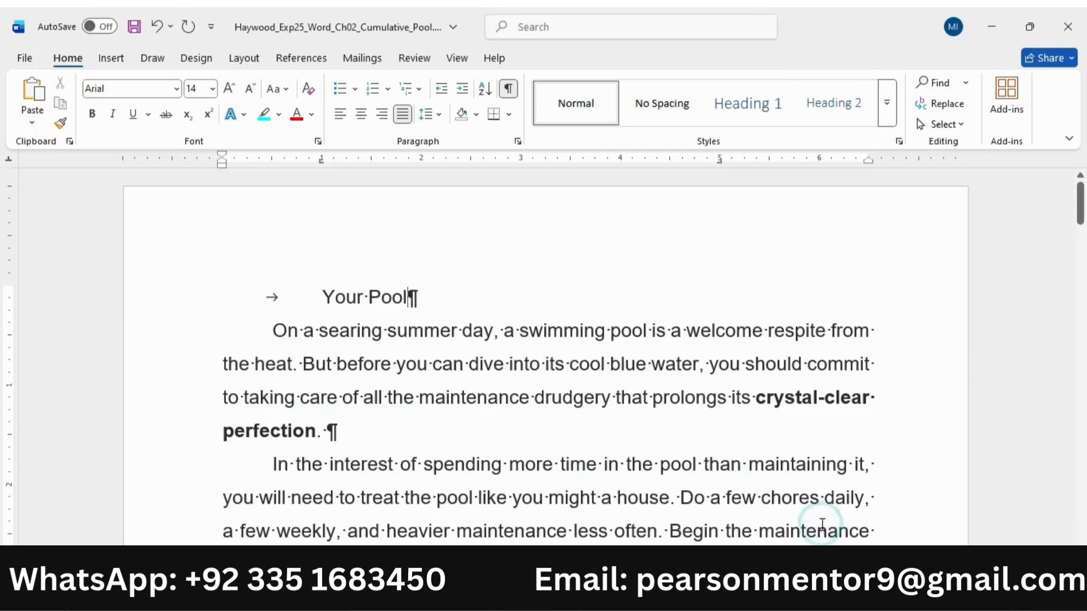
{"action": "key", "text": "Tab"}
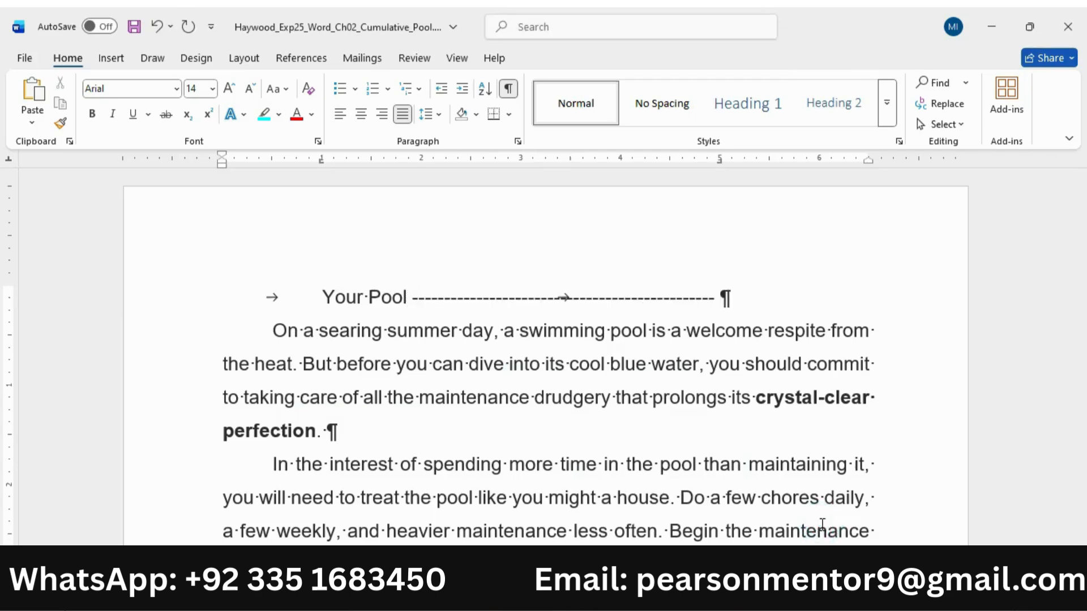
{"action": "type", "text": "Your W"}
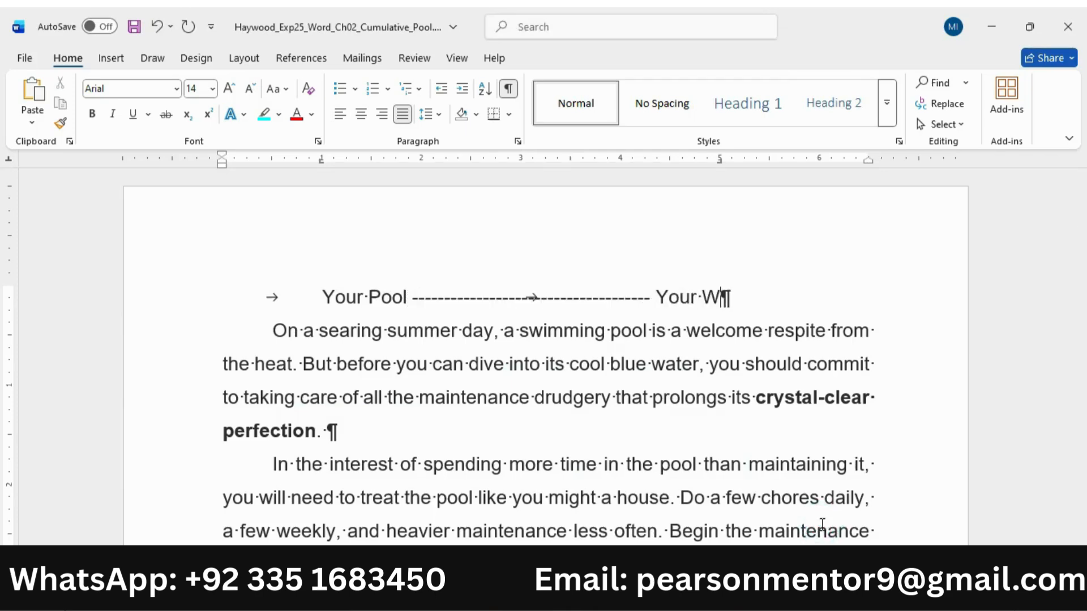
{"action": "type", "text": "ay"}
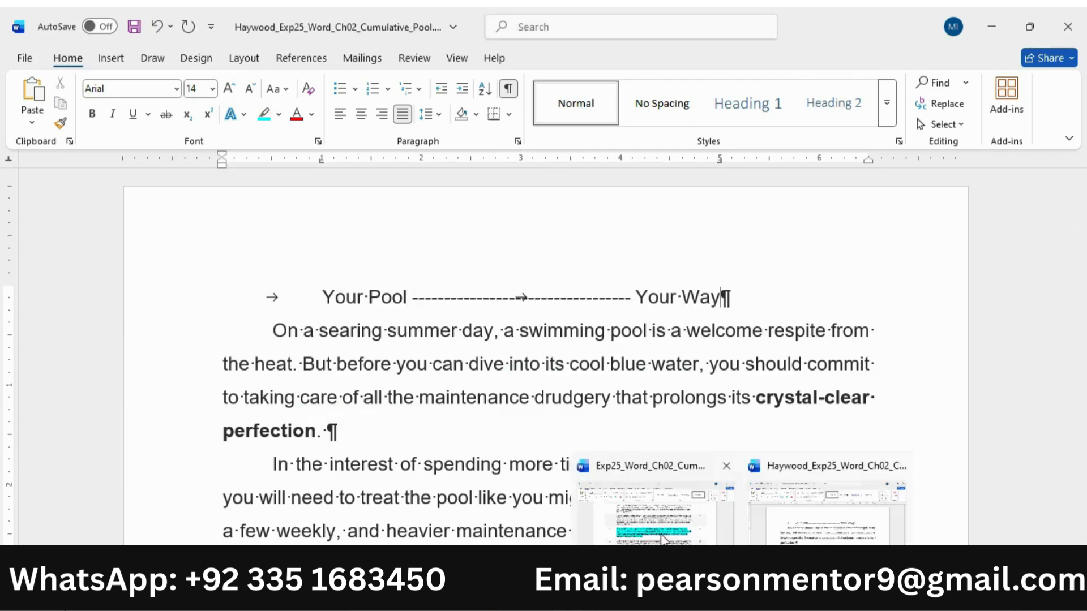
- Mark the font change requirement in step 7, and set "Your Pool" and "Your Way" in the pool document to Lucida Handwriting
{"action": "left_click", "coordinate": [674, 516]}
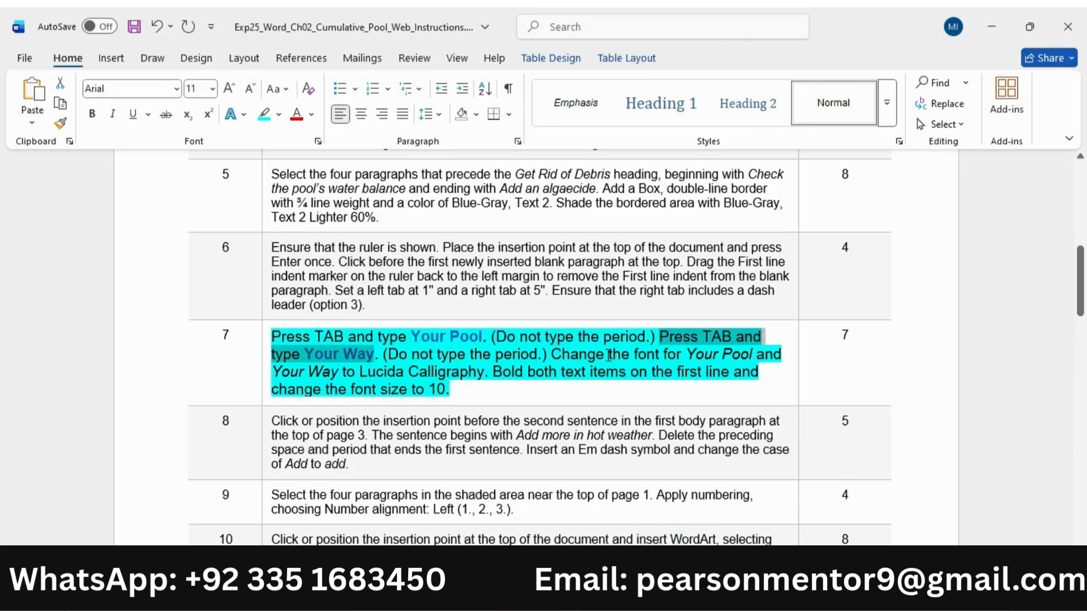
{"action": "left_click_drag", "start_coordinate": [550, 354], "coordinate": [478, 374]}
{"action": "left_click", "coordinate": [821, 516]}
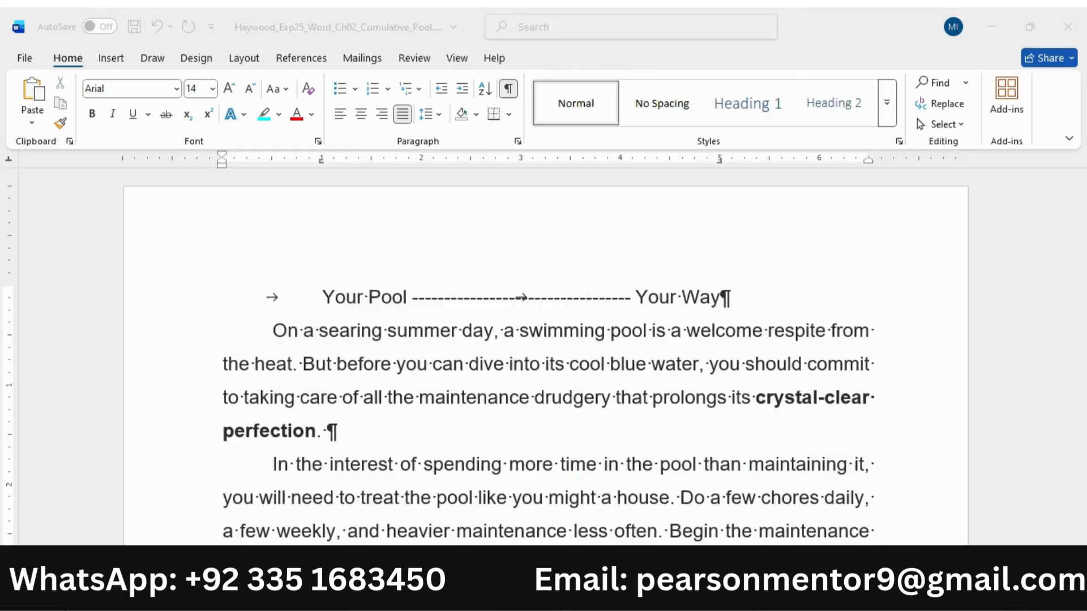
{"action": "left_click_drag", "start_coordinate": [323, 297], "coordinate": [407, 293]}
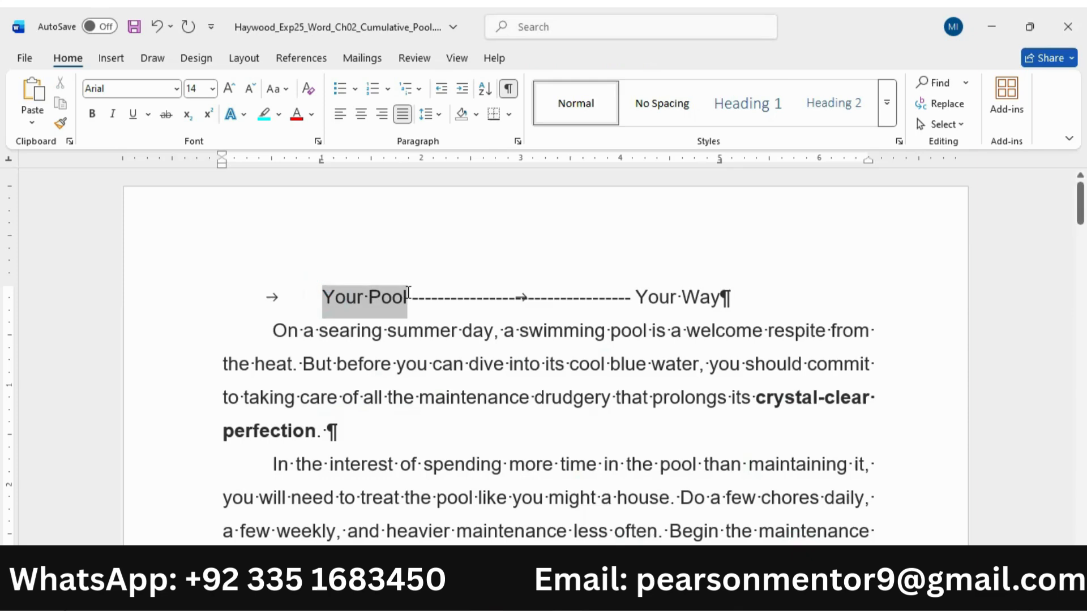
{"action": "left_click_drag", "start_coordinate": [636, 297], "coordinate": [718, 299]}
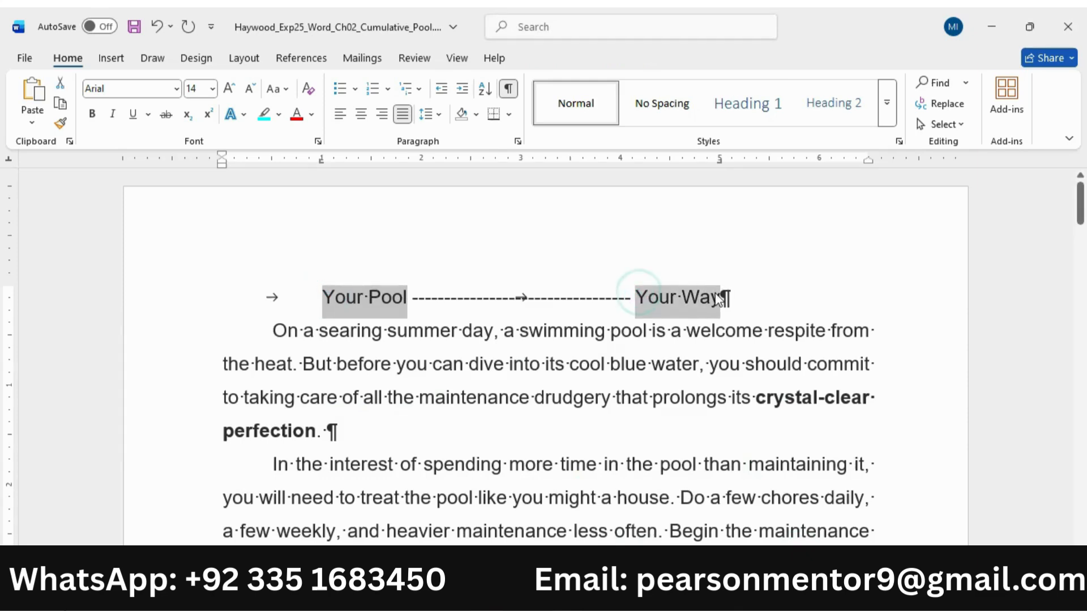
{"action": "left_click", "coordinate": [177, 91]}
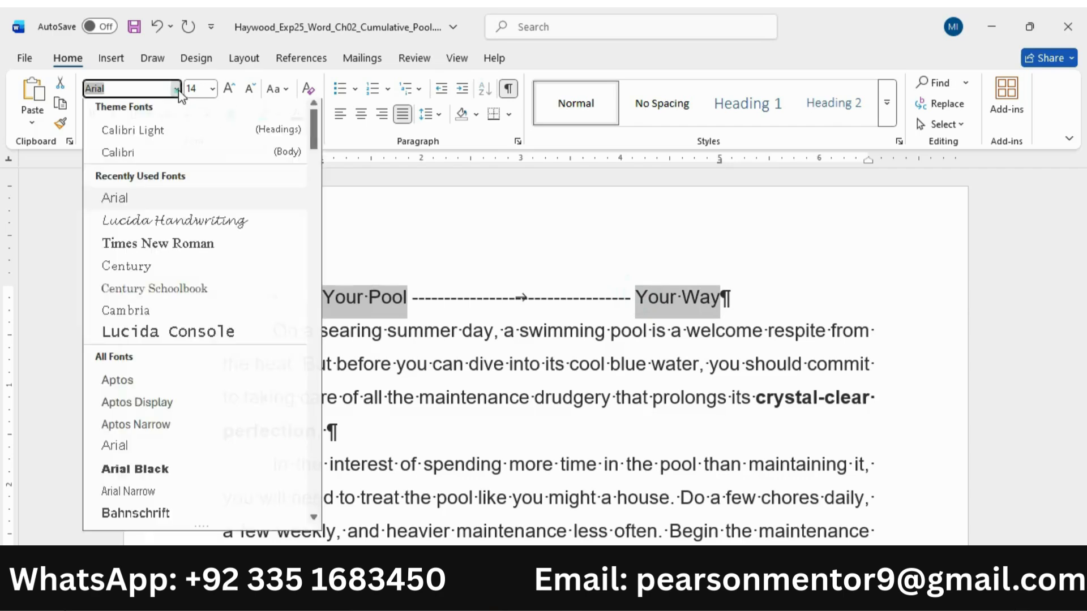
{"action": "left_click_drag", "start_coordinate": [313, 122], "coordinate": [323, 304]}
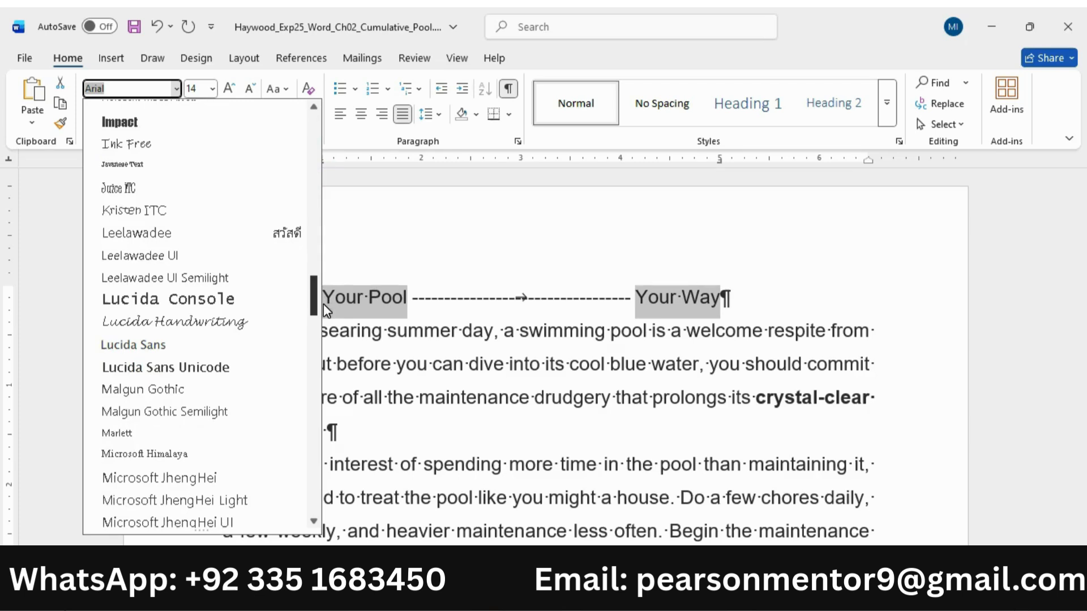
{"action": "left_click_drag", "start_coordinate": [324, 304], "coordinate": [323, 307]}
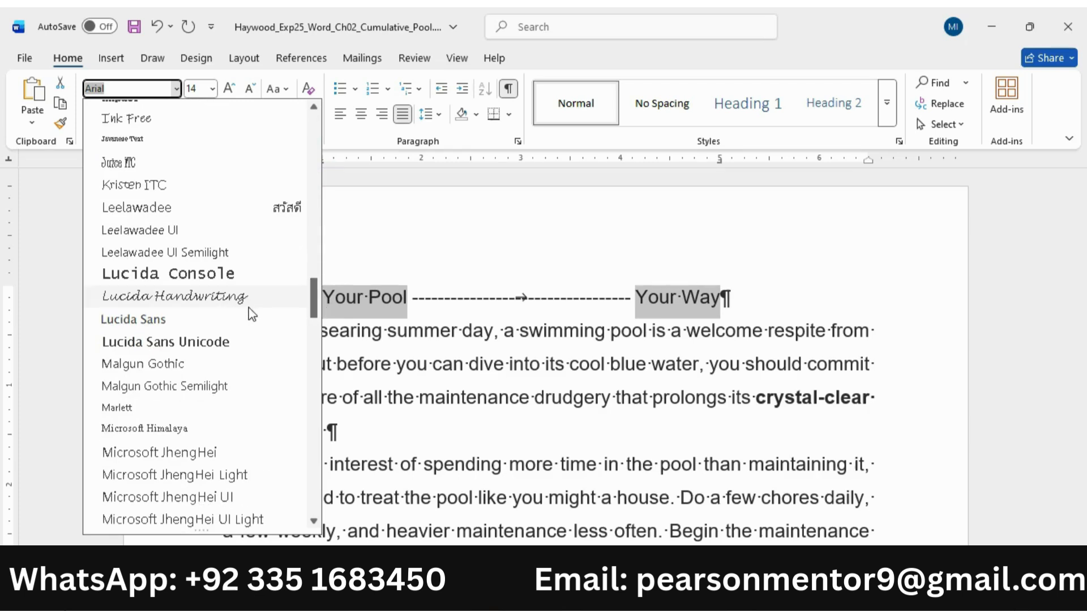
{"action": "left_click", "coordinate": [224, 309]}
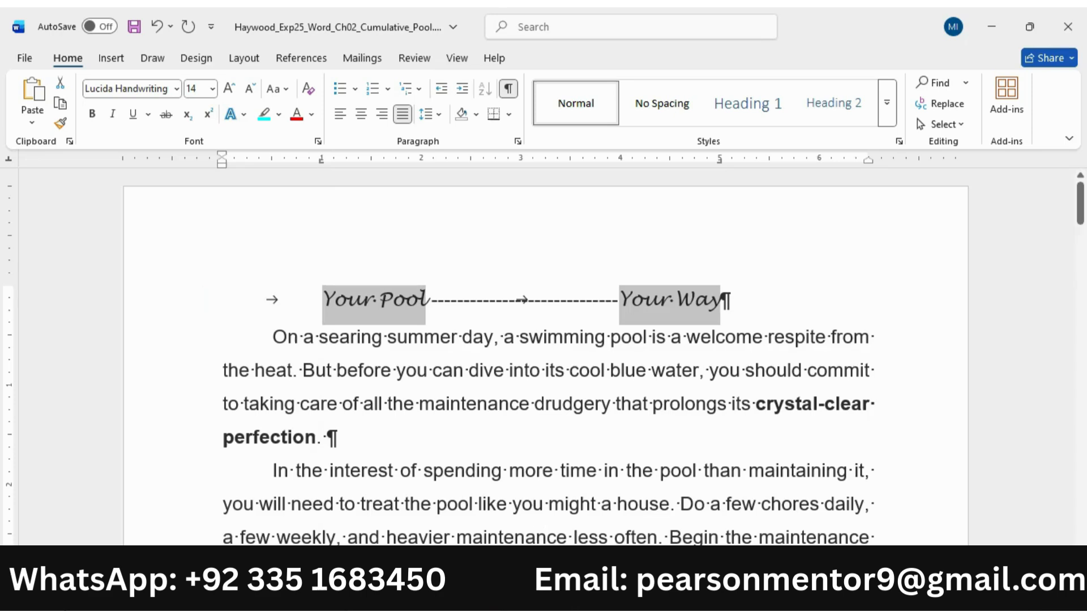
- Mark the last sentence of step 7, and make "Your Pool" and "Your Way" in the pool document bold at font size 10
{"action": "mouse_move", "coordinate": [736, 600]}
{"action": "left_click", "coordinate": [661, 535]}
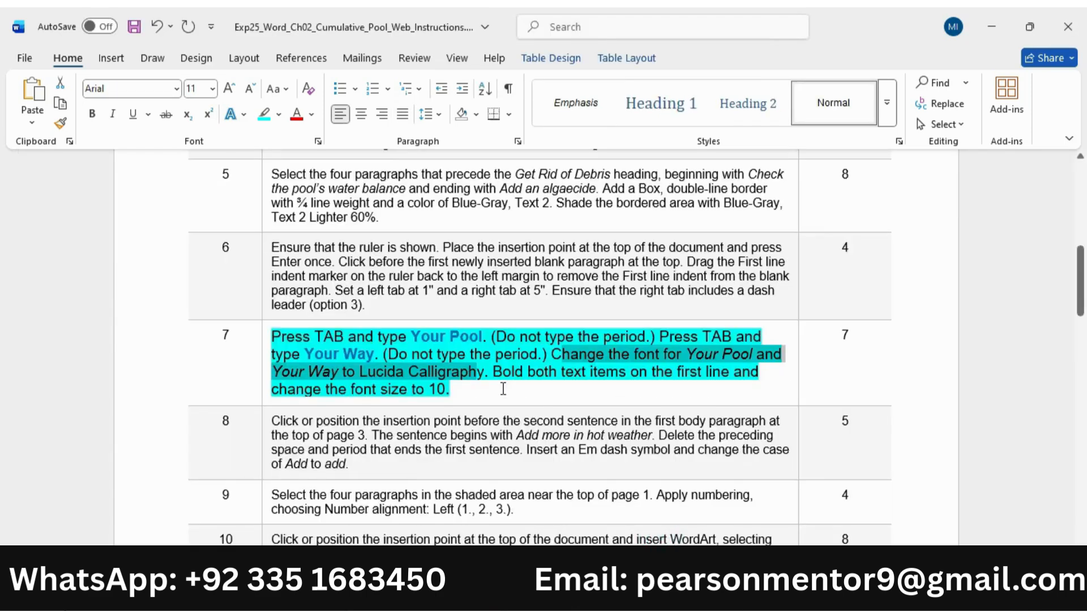
{"action": "left_click_drag", "start_coordinate": [493, 372], "coordinate": [453, 390]}
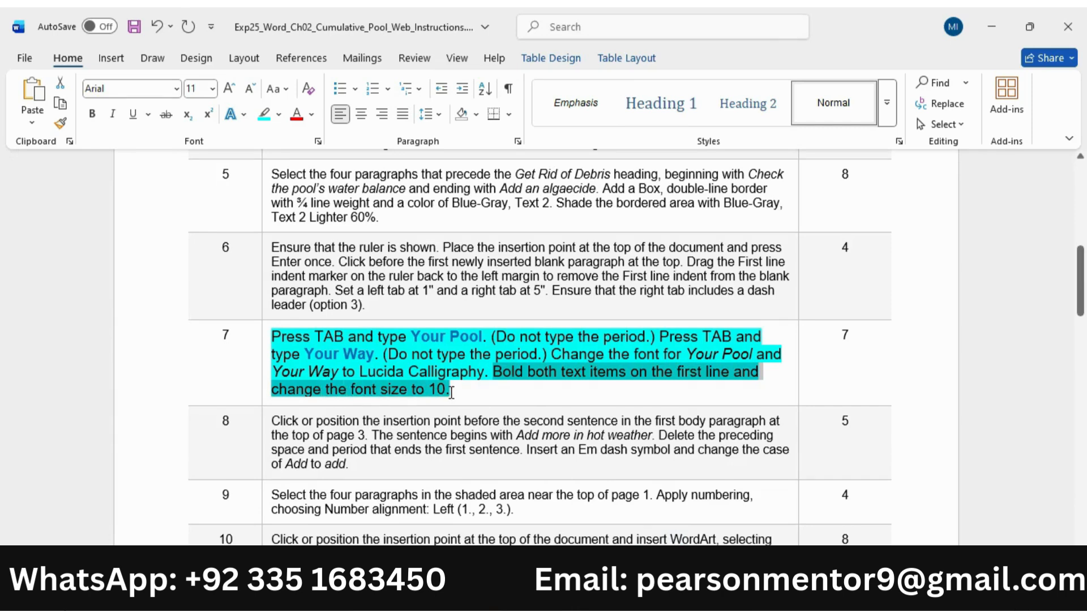
{"action": "mouse_move", "coordinate": [735, 600]}
{"action": "left_click", "coordinate": [806, 534]}
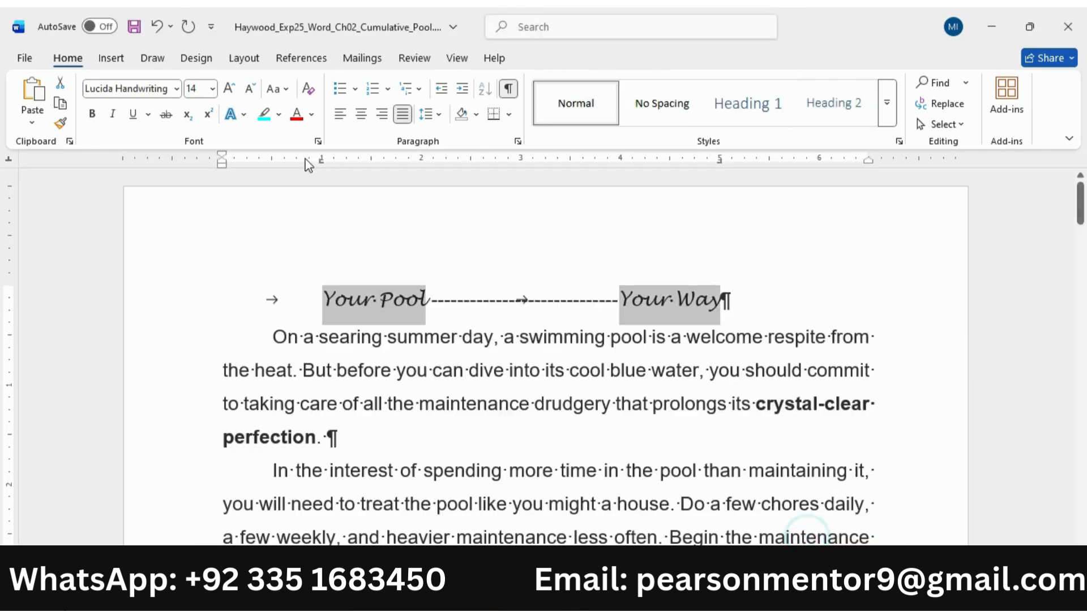
{"action": "left_click", "coordinate": [92, 115]}
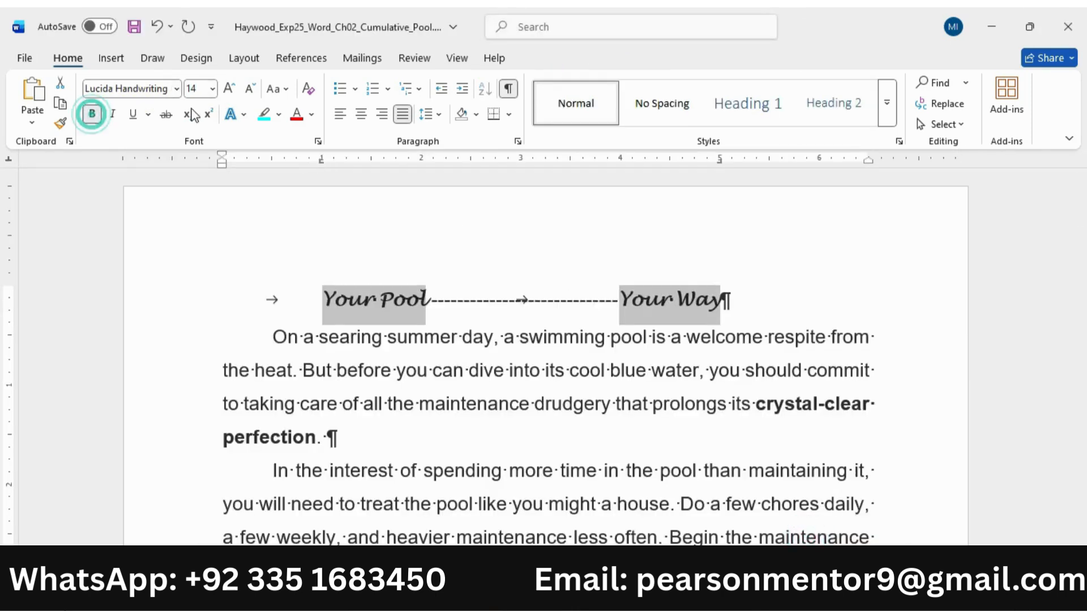
{"action": "left_click", "coordinate": [211, 89]}
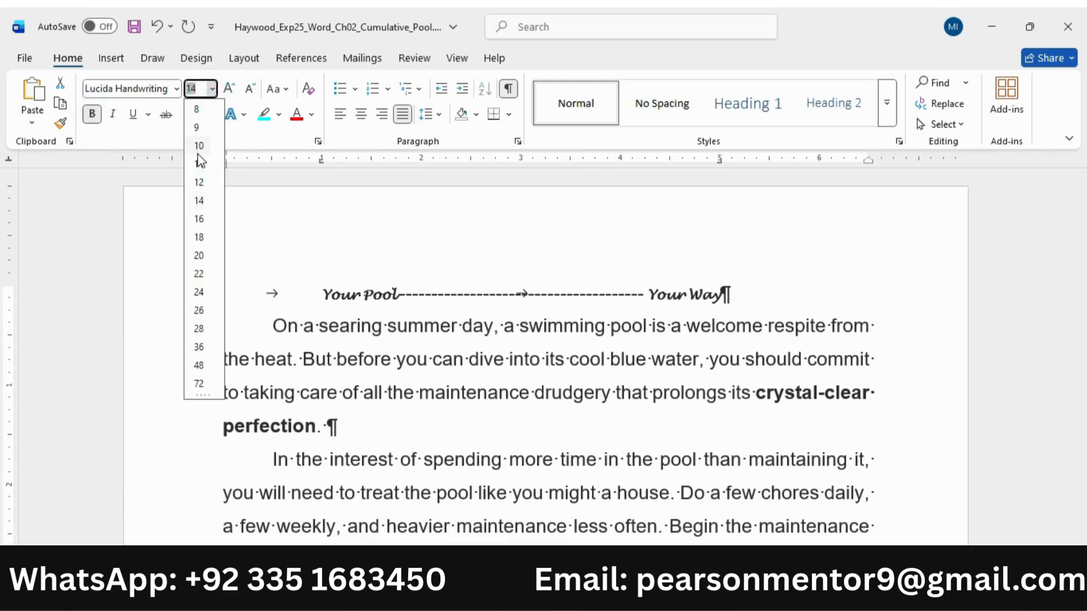
{"action": "left_click", "coordinate": [199, 146]}
- Return to the instructions document, reduce the step 7 instruction text to font size 9, and remove its turquoise highlight
{"action": "mouse_move", "coordinate": [742, 599]}
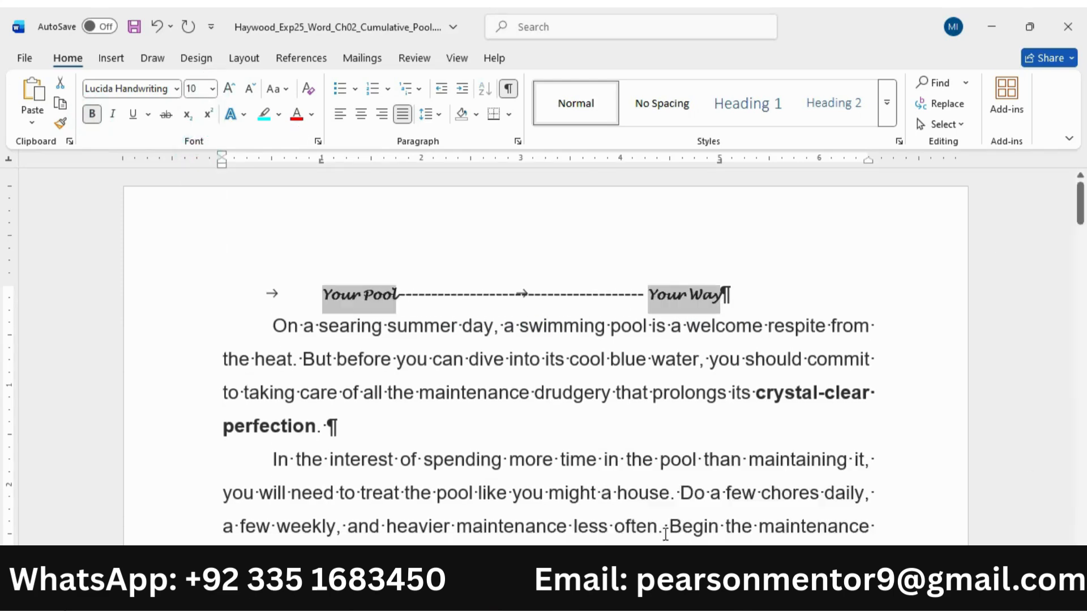
{"action": "left_click", "coordinate": [633, 535]}
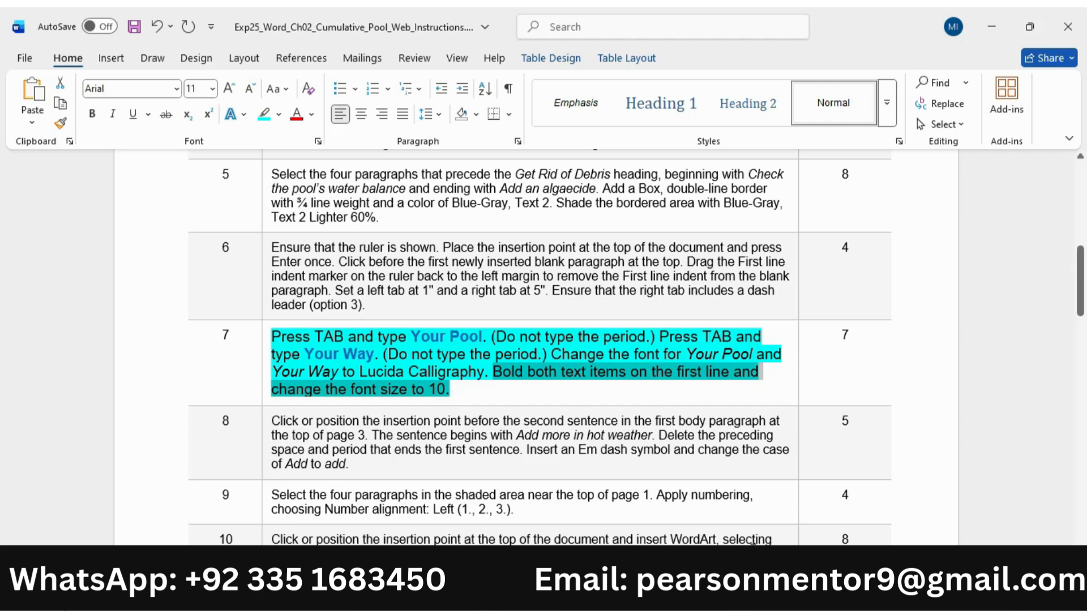
{"action": "left_click_drag", "start_coordinate": [1079, 270], "coordinate": [1079, 266]}
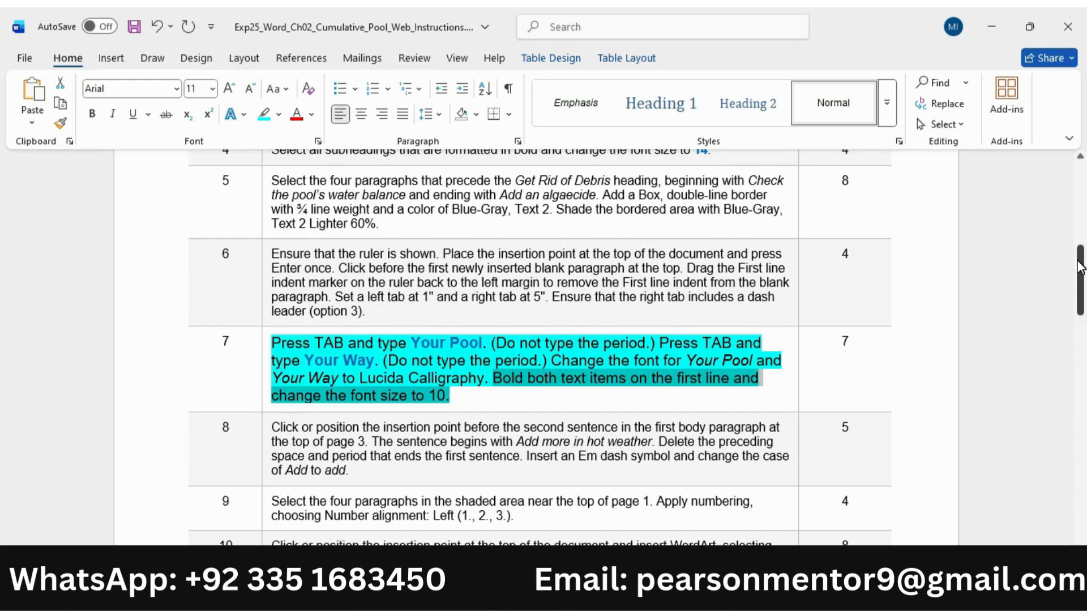
{"action": "left_click", "coordinate": [264, 370]}
{"action": "left_click", "coordinate": [402, 317]}
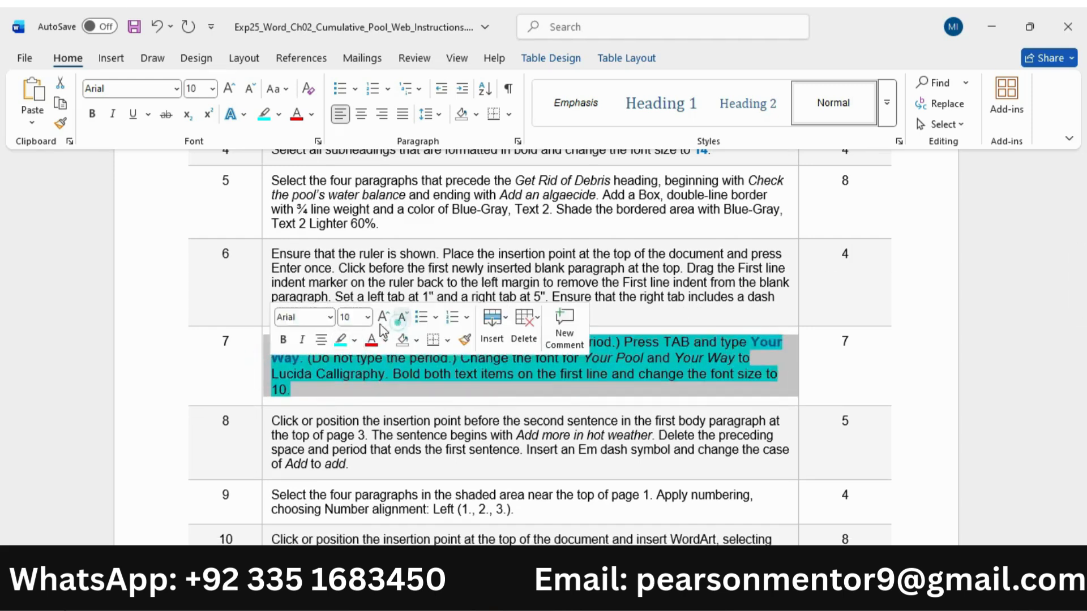
{"action": "left_click", "coordinate": [399, 320]}
{"action": "left_click", "coordinate": [340, 340]}
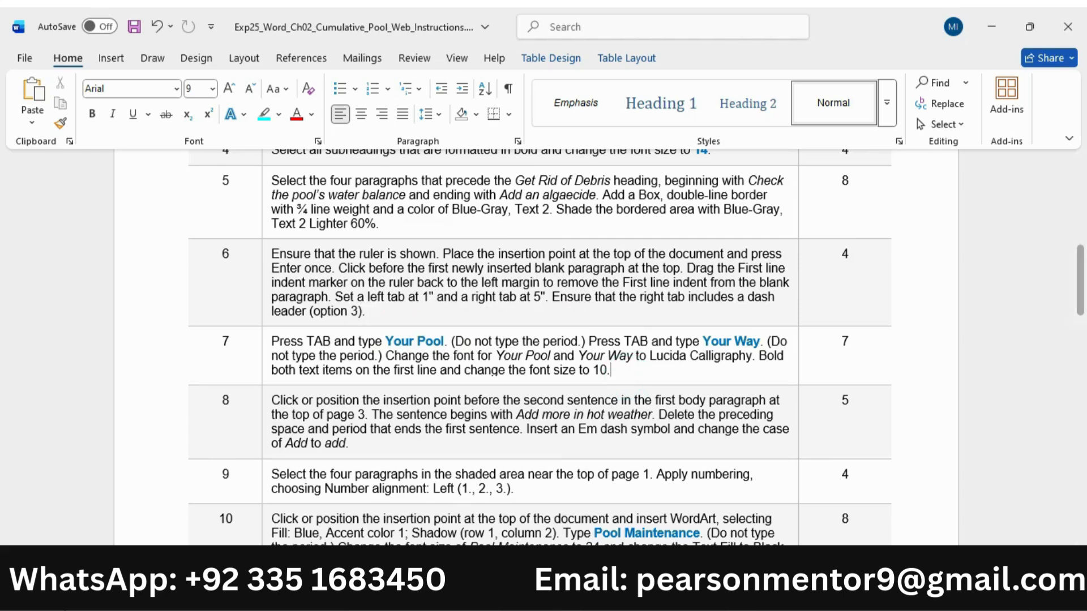
- Look over the first line of the pool document, and review the title and project description at the start of the instructions document
{"action": "mouse_move", "coordinate": [738, 599]}
{"action": "mouse_move", "coordinate": [791, 542]}
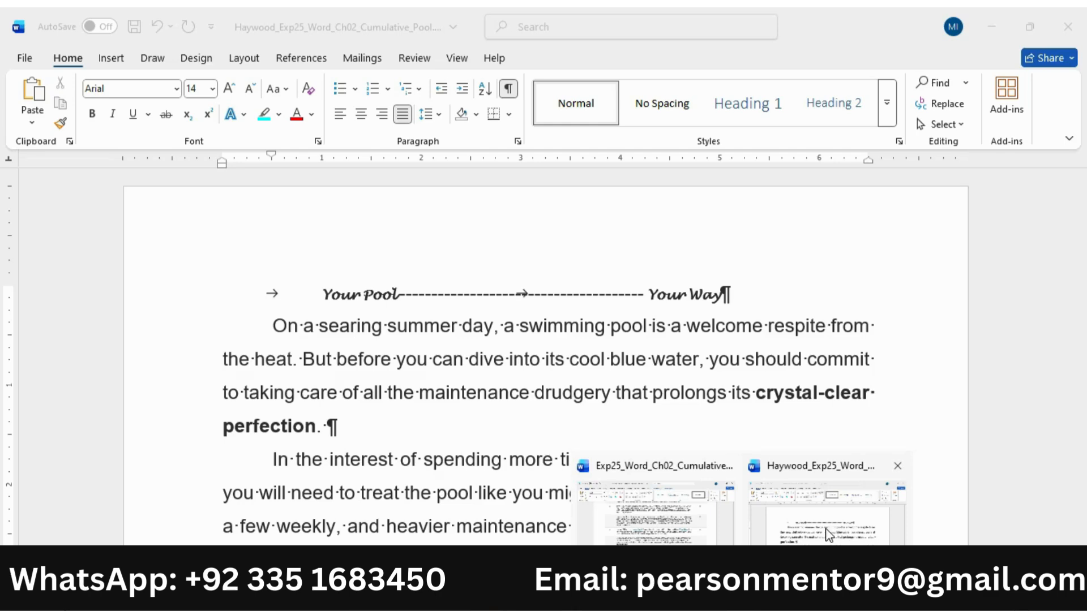
{"action": "left_click", "coordinate": [793, 526]}
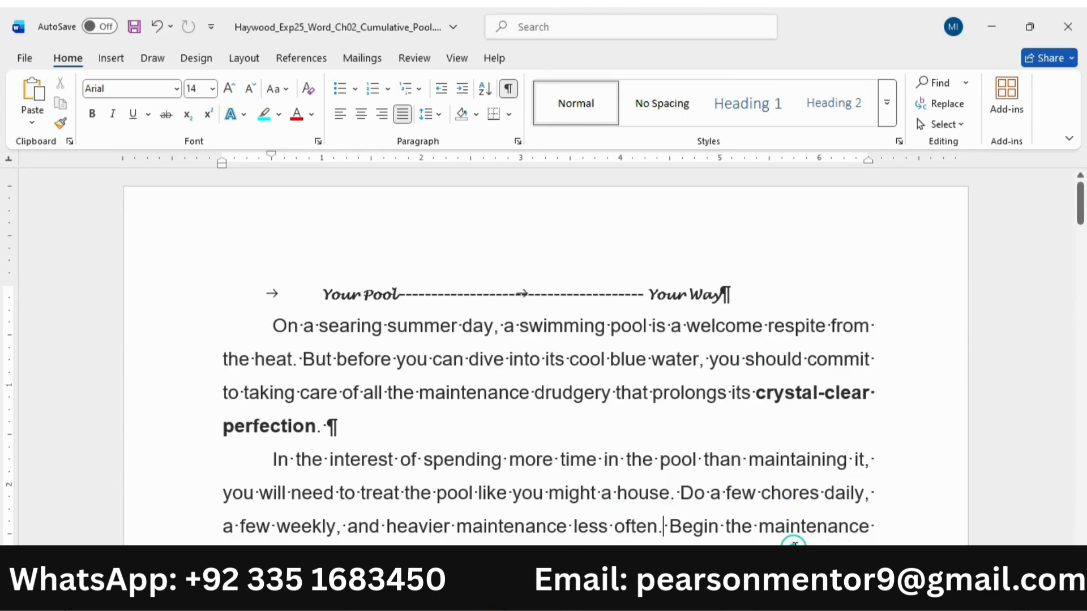
{"action": "mouse_move", "coordinate": [738, 597]}
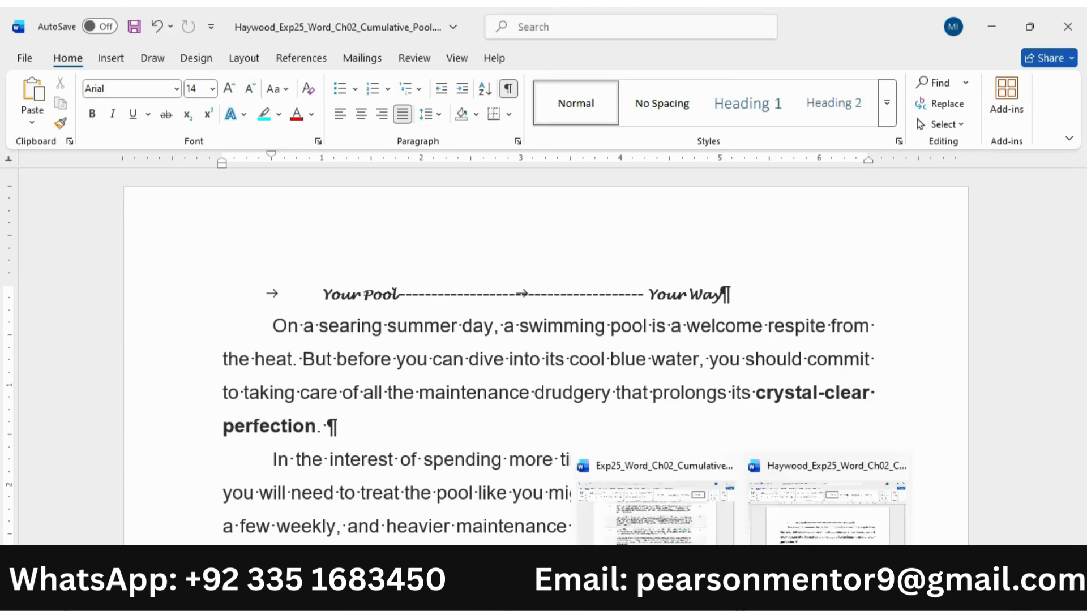
{"action": "left_click", "coordinate": [696, 530]}
{"action": "scroll", "coordinate": [686, 297], "scroll_direction": "up", "scroll_amount": 10}
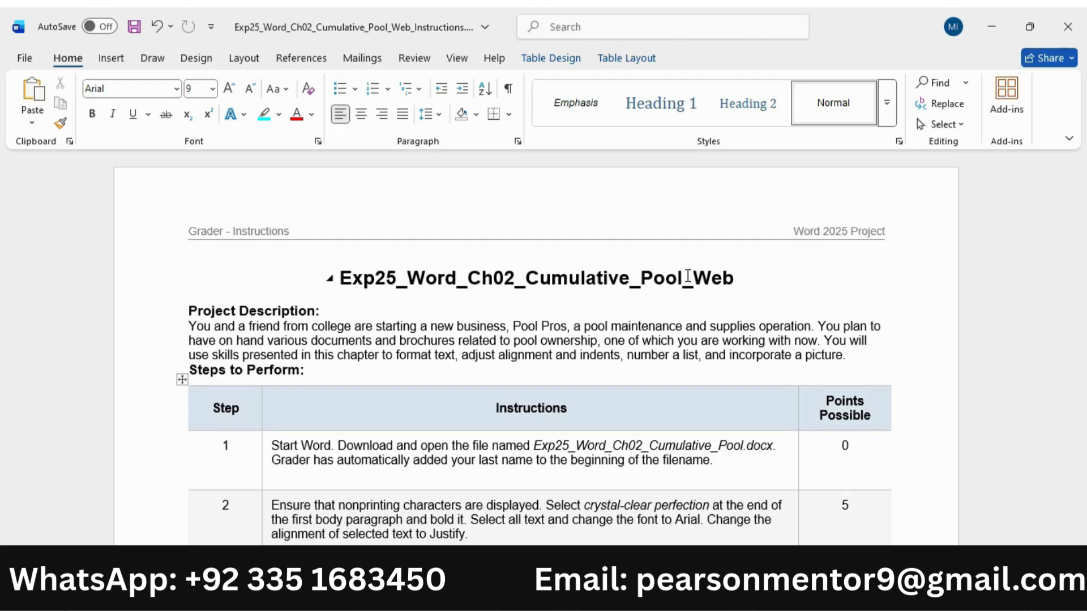
{"action": "scroll", "coordinate": [570, 464], "scroll_direction": "down", "scroll_amount": 4, "text": "ctrl"}
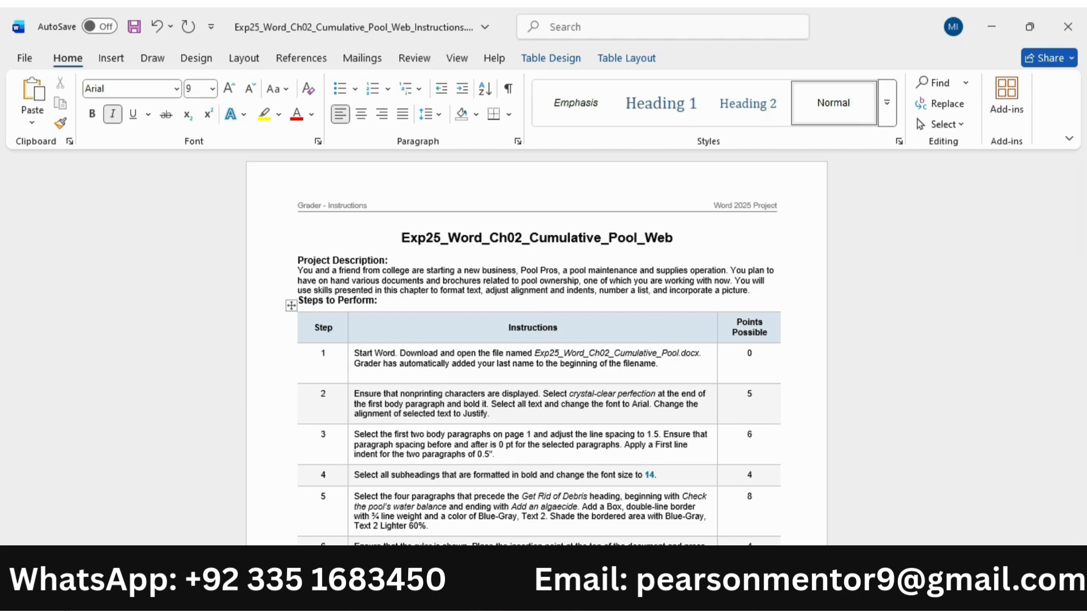
{"action": "scroll", "coordinate": [536, 351], "scroll_direction": "up", "scroll_amount": 4, "text": "ctrl"}
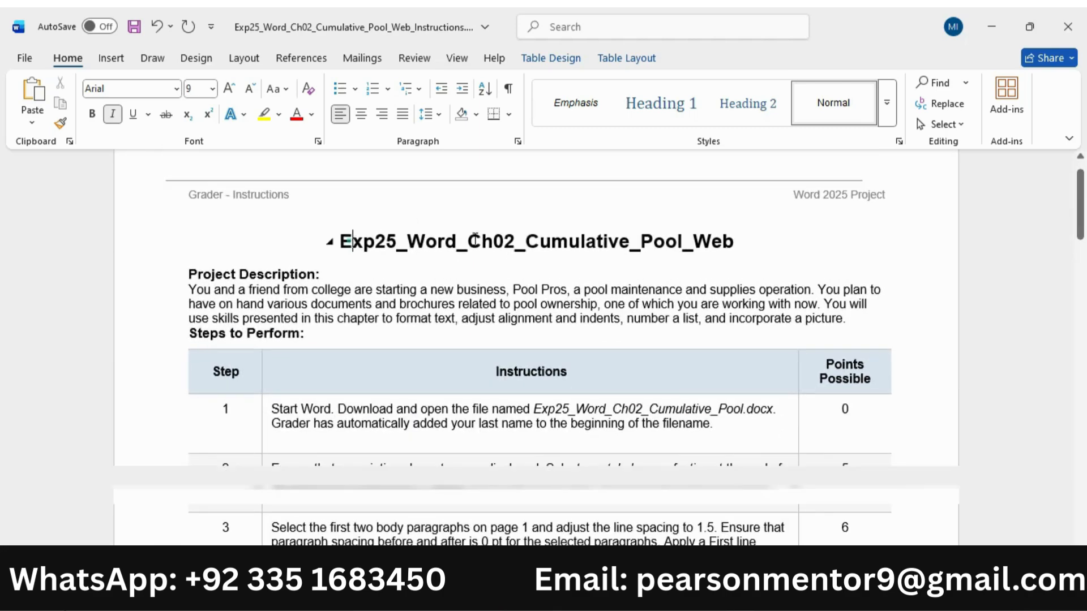
{"action": "triple_click", "coordinate": [347, 241]}
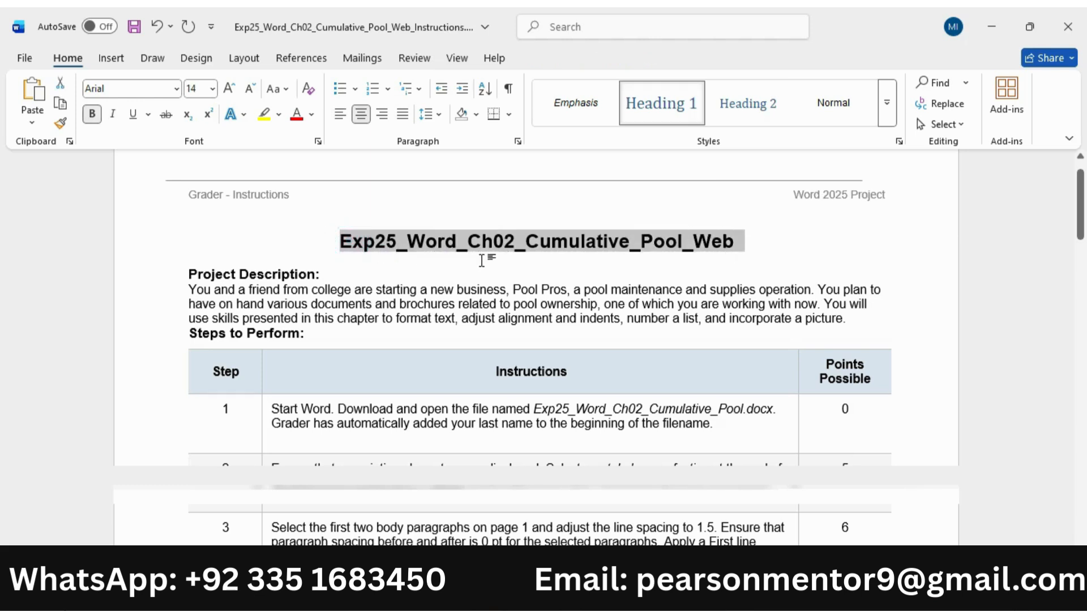
{"action": "scroll", "coordinate": [186, 273], "scroll_direction": "down", "scroll_amount": 1}
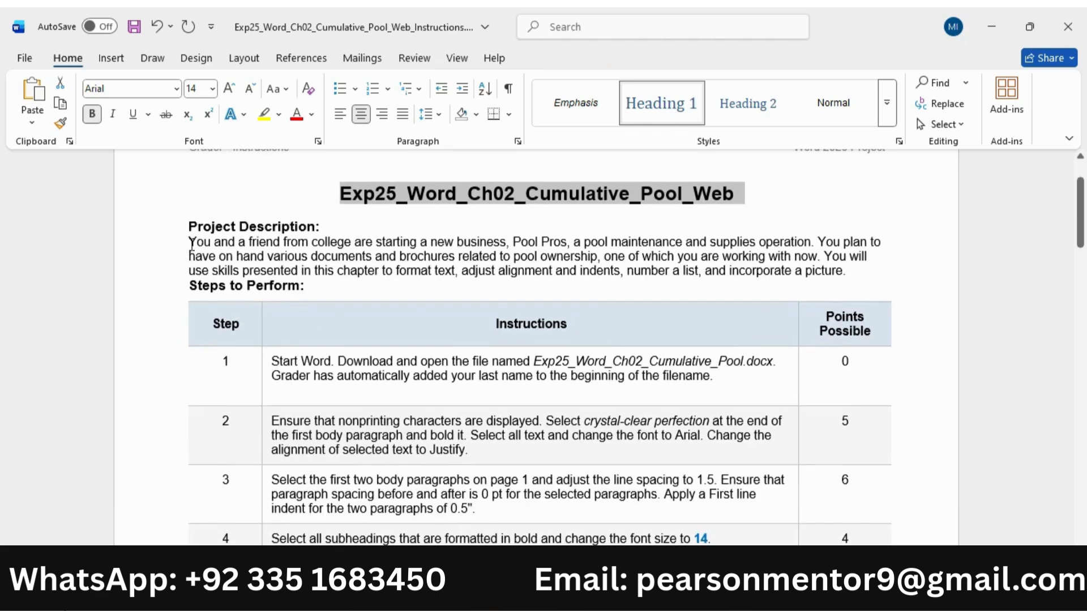
- Enlarge the Project Description paragraph in the instructions to 11 pt and highlight it in turquoise
{"action": "left_click_drag", "start_coordinate": [189, 242], "coordinate": [858, 268]}
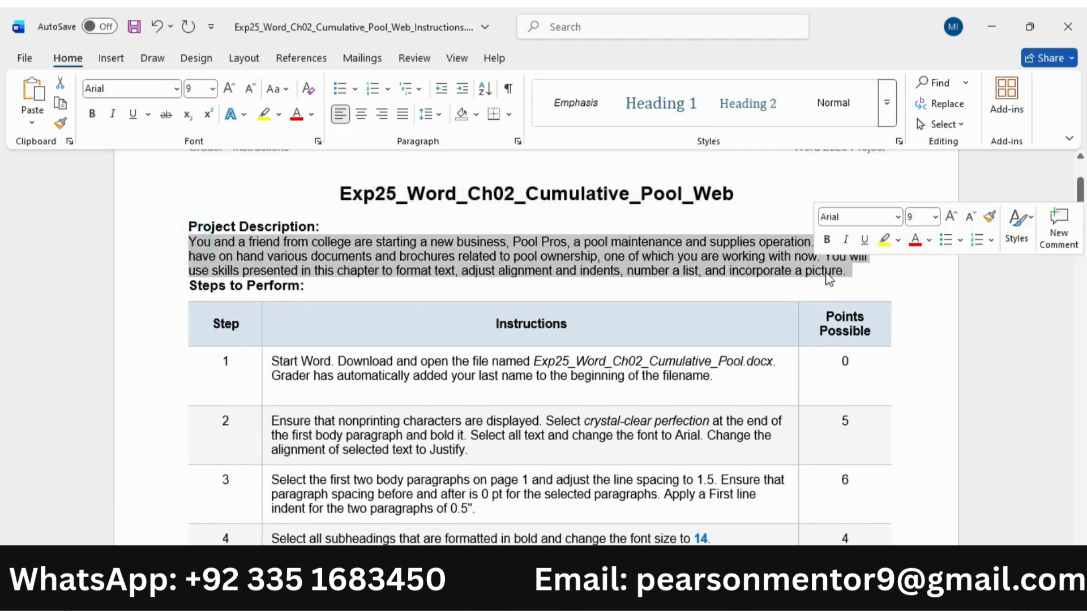
{"action": "left_click", "coordinate": [229, 88]}
{"action": "left_click", "coordinate": [229, 88]}
{"action": "left_click", "coordinate": [278, 114]}
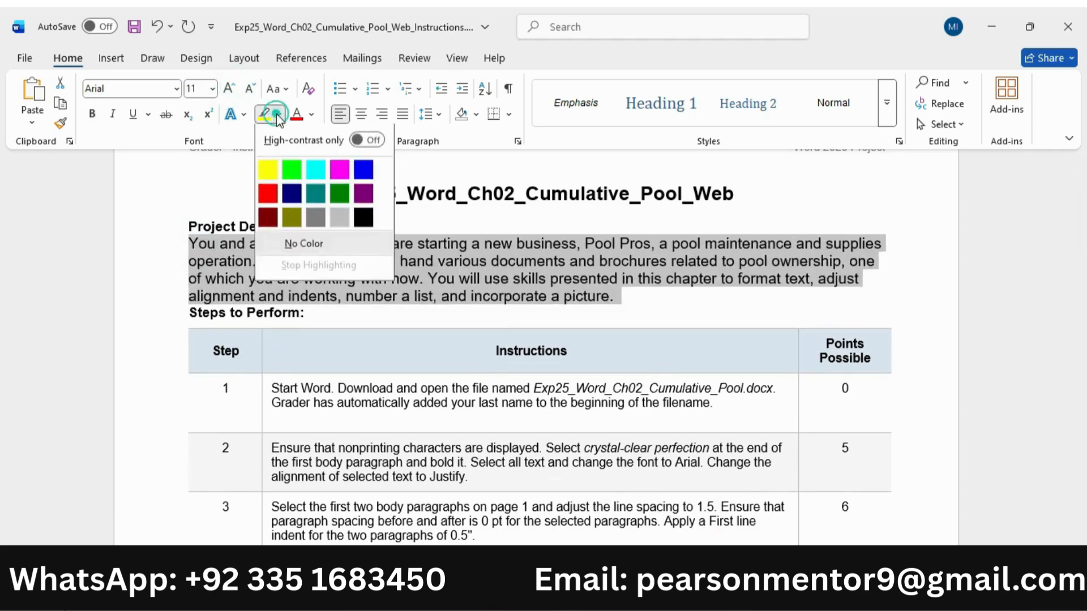
{"action": "left_click", "coordinate": [315, 170]}
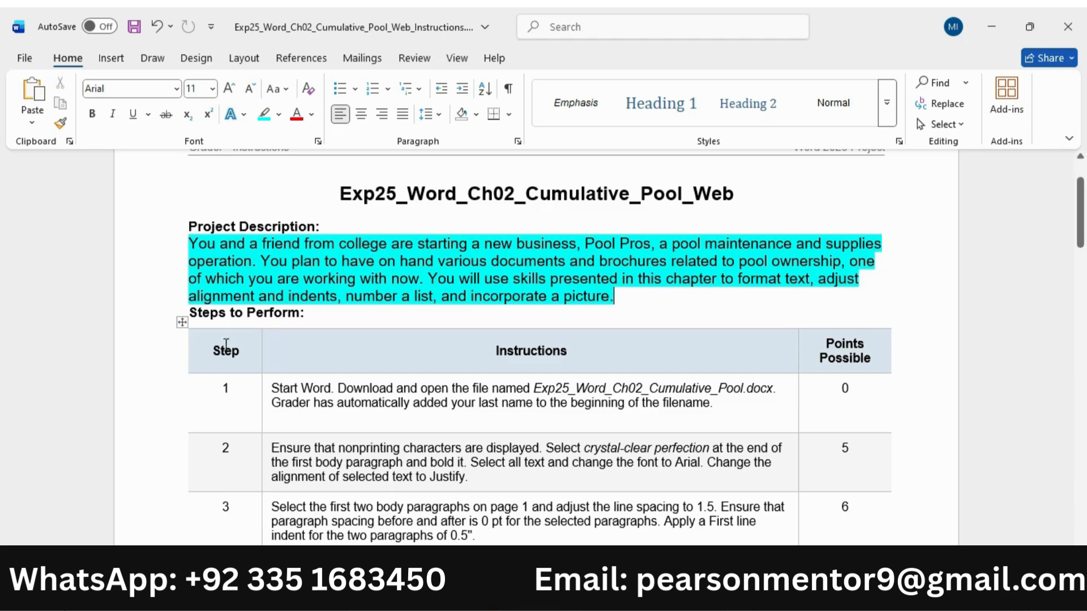
- Reduce the Project Description paragraph to 9 pt and remove its turquoise highlight
{"action": "left_click_drag", "start_coordinate": [189, 243], "coordinate": [624, 297]}
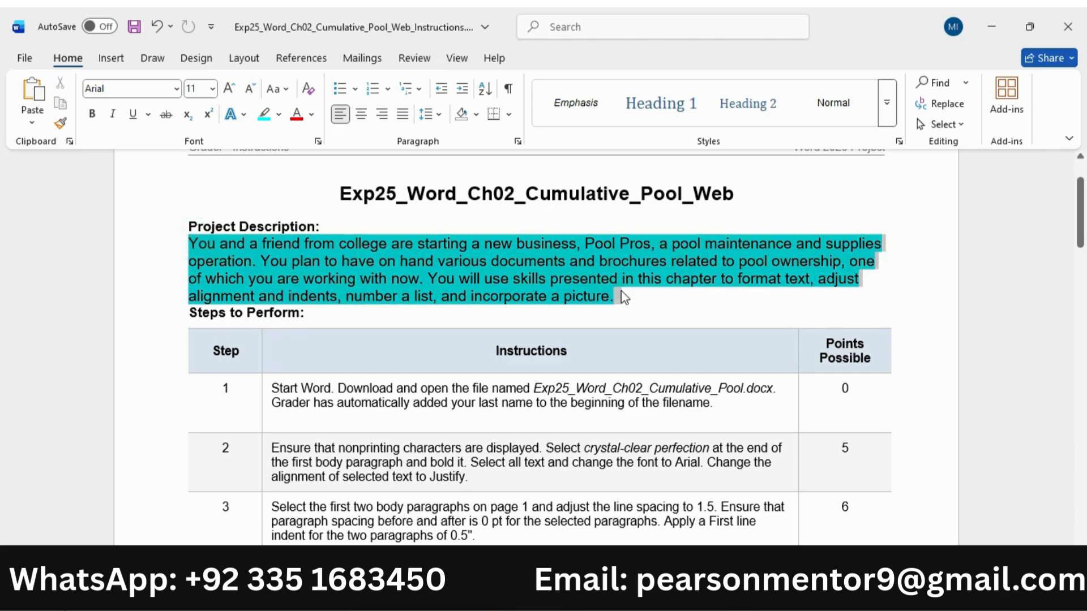
{"action": "left_click", "coordinate": [777, 239]}
{"action": "left_click", "coordinate": [777, 240]}
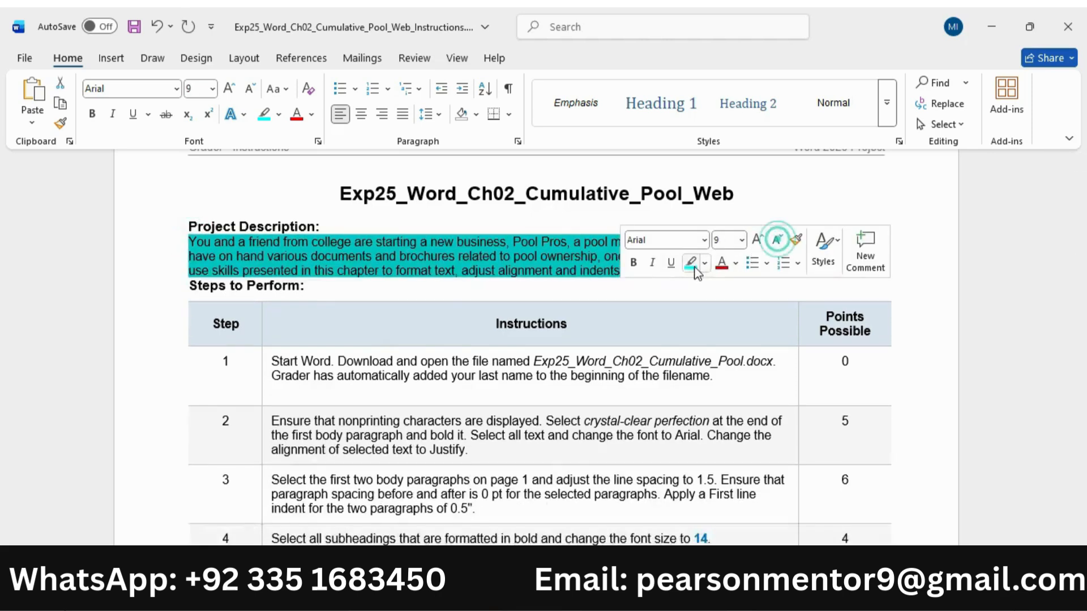
{"action": "left_click", "coordinate": [691, 264]}
- Enlarge the step 1 instruction text to 11 pt and highlight it in turquoise
{"action": "left_click", "coordinate": [264, 375]}
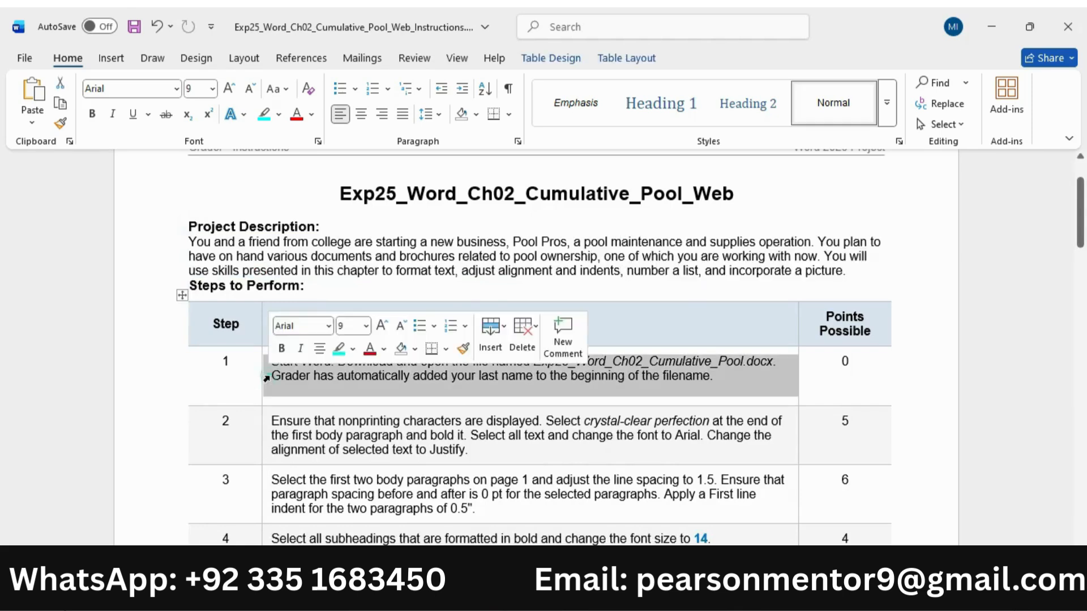
{"action": "left_click", "coordinate": [382, 326]}
{"action": "left_click", "coordinate": [382, 326]}
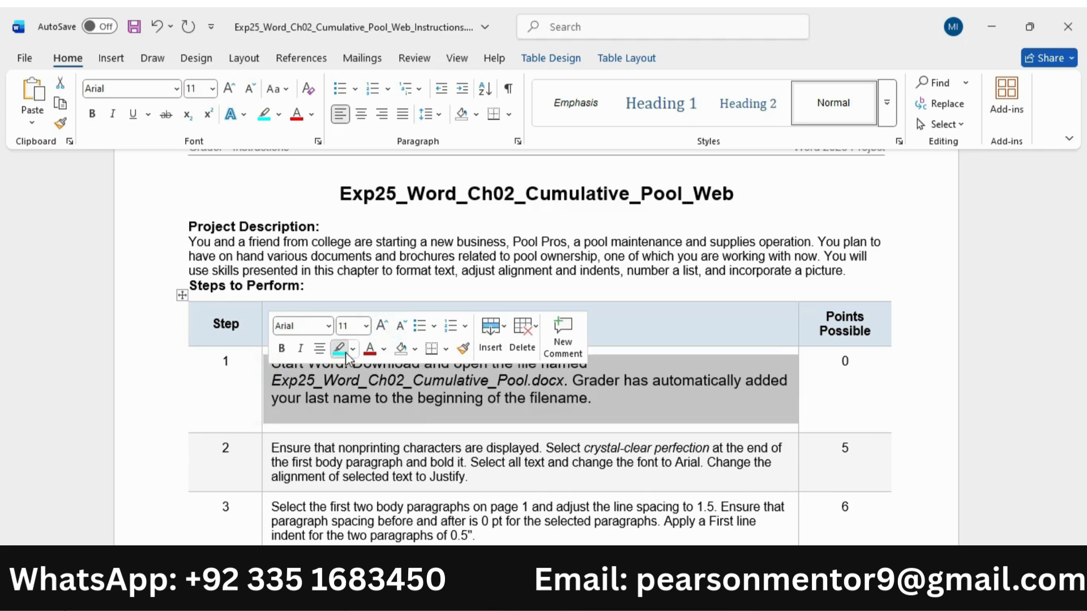
{"action": "left_click", "coordinate": [339, 349]}
{"action": "left_click", "coordinate": [346, 380]}
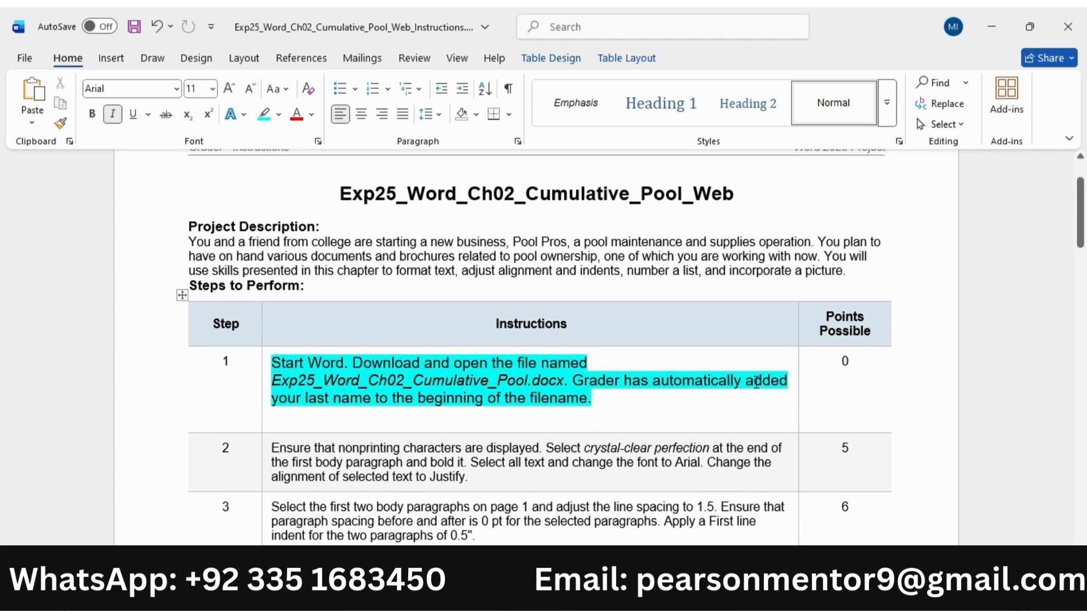
- Mark the file name in the step 1 instruction and view the start of the matching Cumulative_Pool document
{"action": "left_click_drag", "start_coordinate": [271, 381], "coordinate": [564, 381]}
{"action": "mouse_move", "coordinate": [738, 593]}
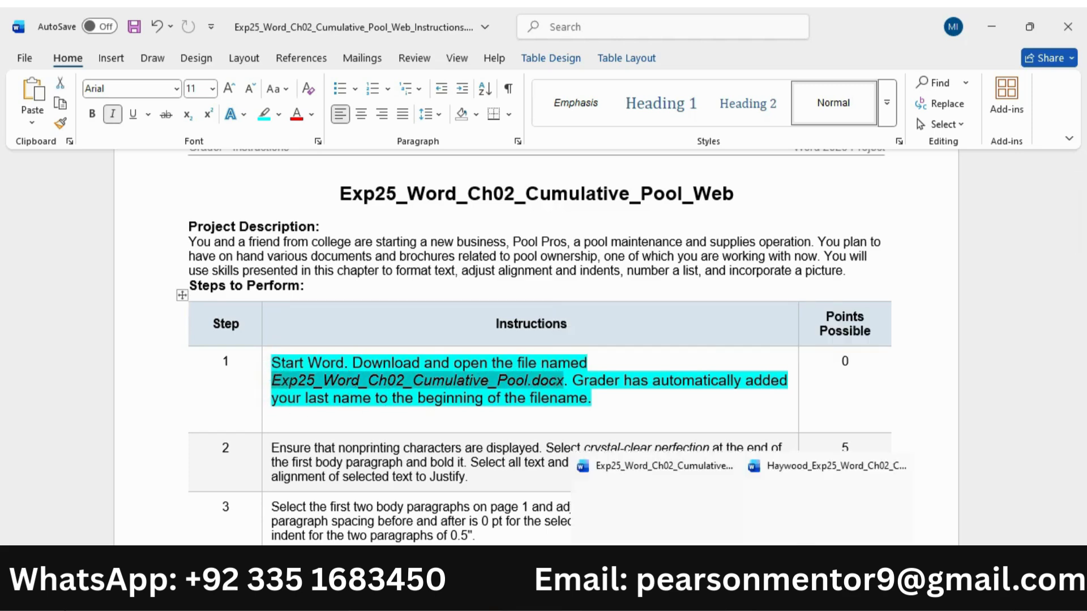
{"action": "left_click", "coordinate": [801, 542]}
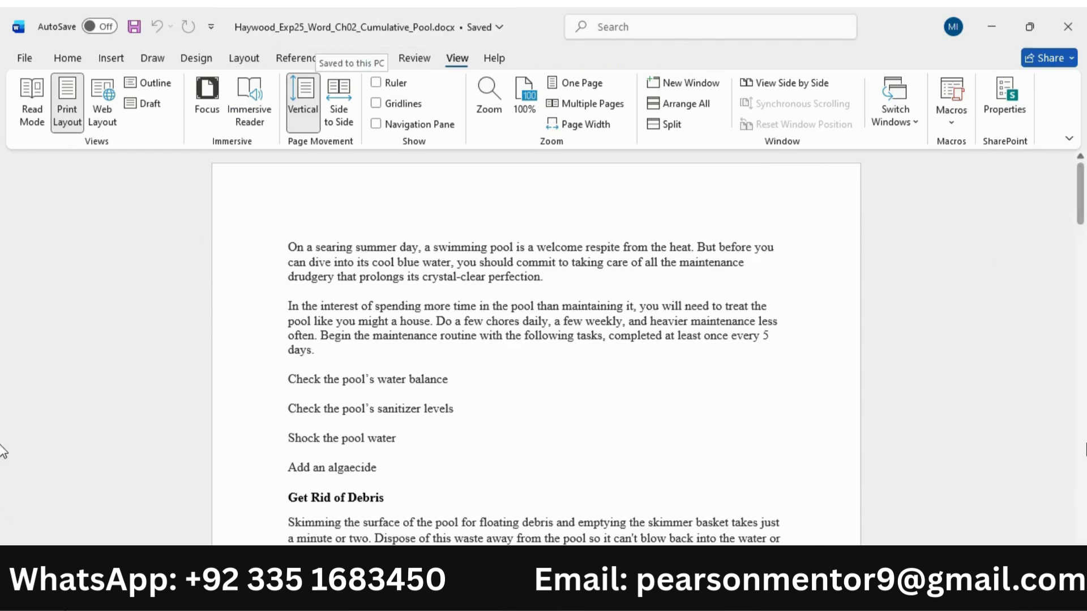
{"action": "scroll", "coordinate": [2, 191], "scroll_direction": "up", "scroll_amount": 3}
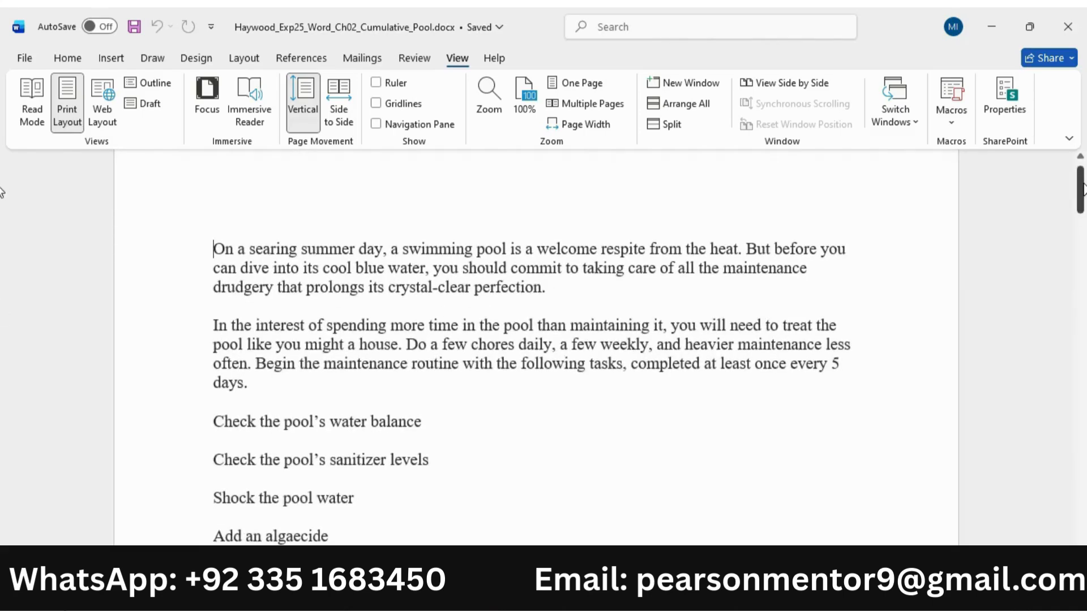
{"action": "left_click_drag", "start_coordinate": [1082, 189], "coordinate": [1082, 183]}
- Return to the instructions document, reduce the step 1 instruction to 9 pt and remove its highlight
{"action": "mouse_move", "coordinate": [741, 595]}
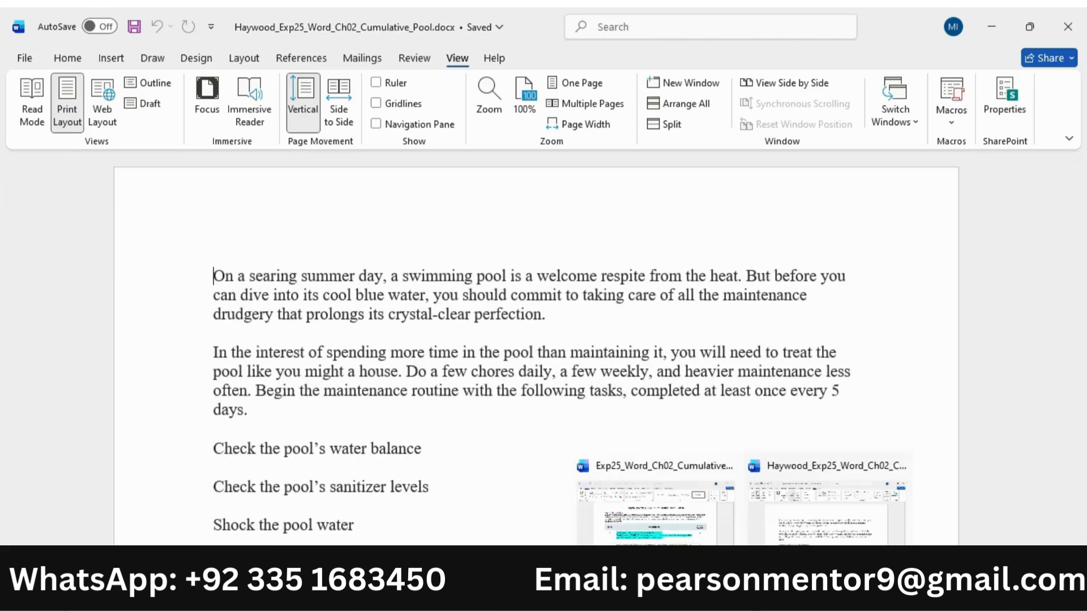
{"action": "left_click", "coordinate": [672, 537]}
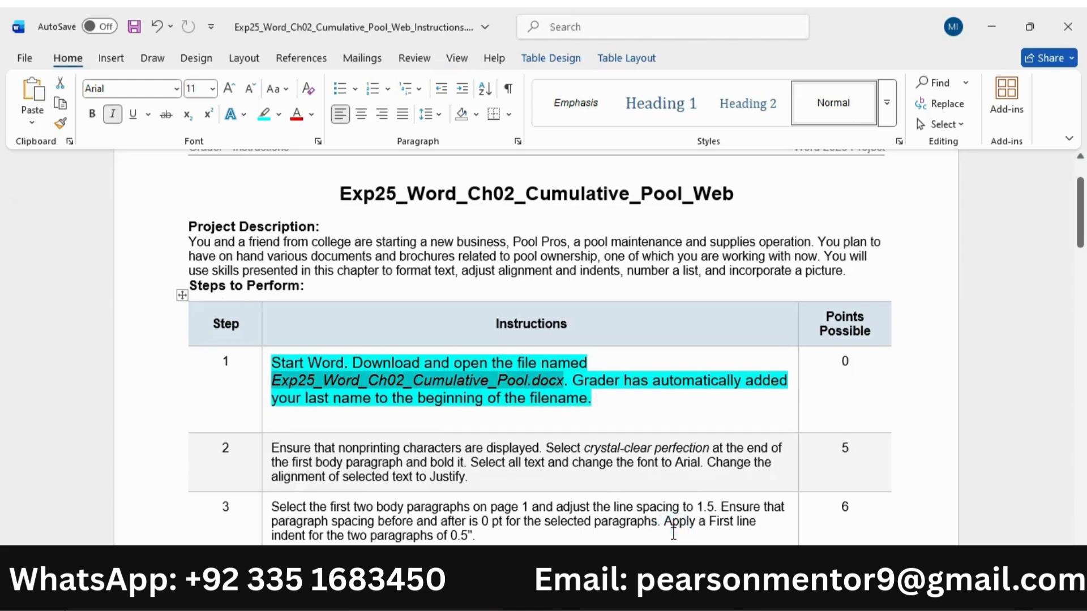
{"action": "left_click", "coordinate": [266, 392]}
{"action": "left_click", "coordinate": [403, 349]}
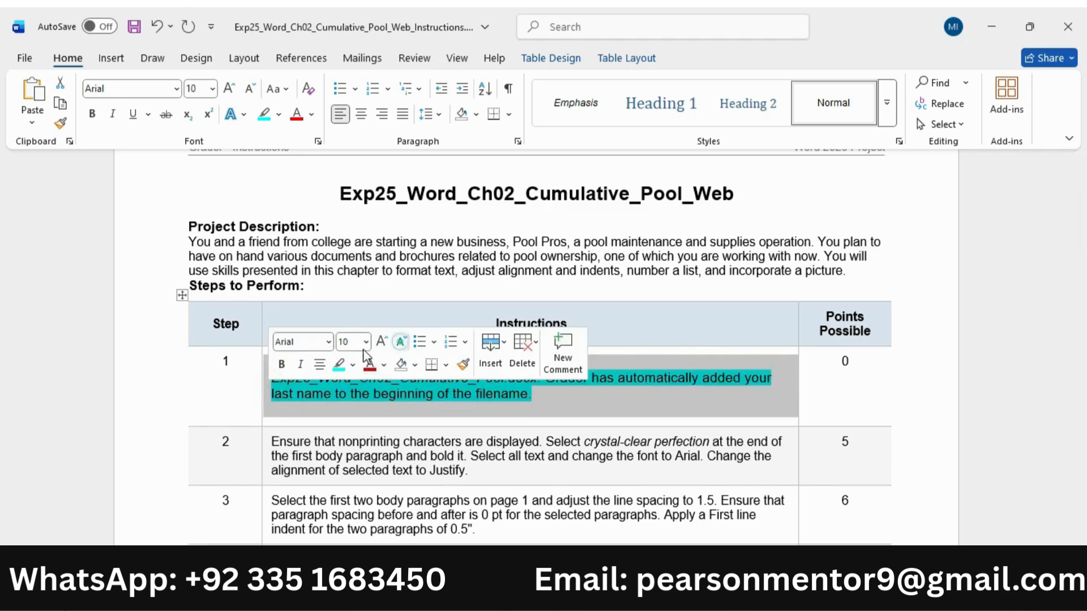
{"action": "left_click", "coordinate": [403, 349]}
{"action": "left_click", "coordinate": [339, 365]}
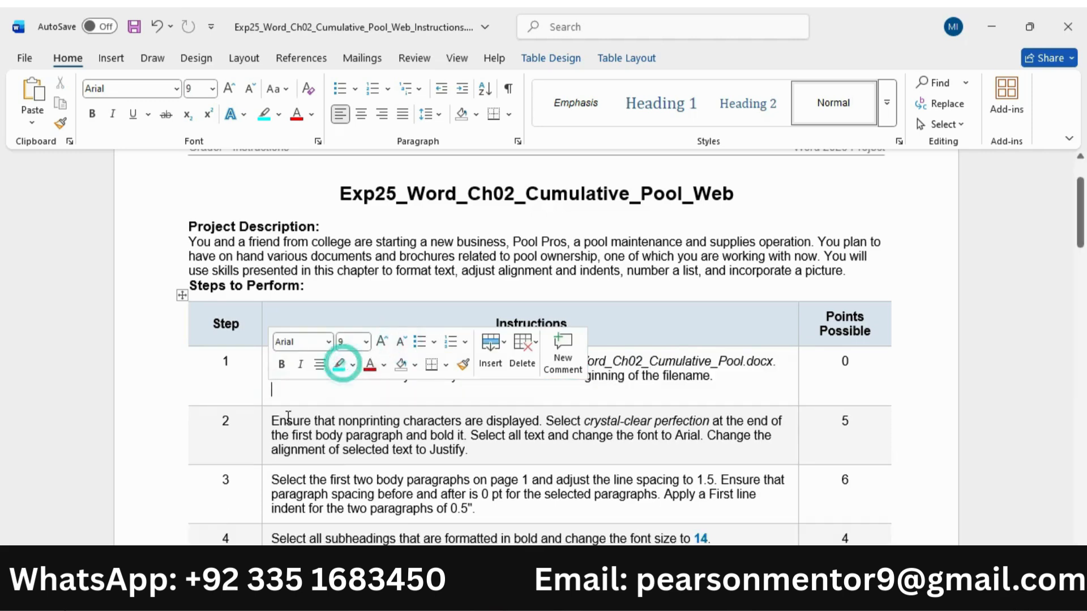
- Enlarge the step 2 instruction text to 11 pt and highlight it in turquoise
{"action": "left_click", "coordinate": [266, 437]}
{"action": "left_click", "coordinate": [377, 389]}
{"action": "left_click", "coordinate": [378, 388]}
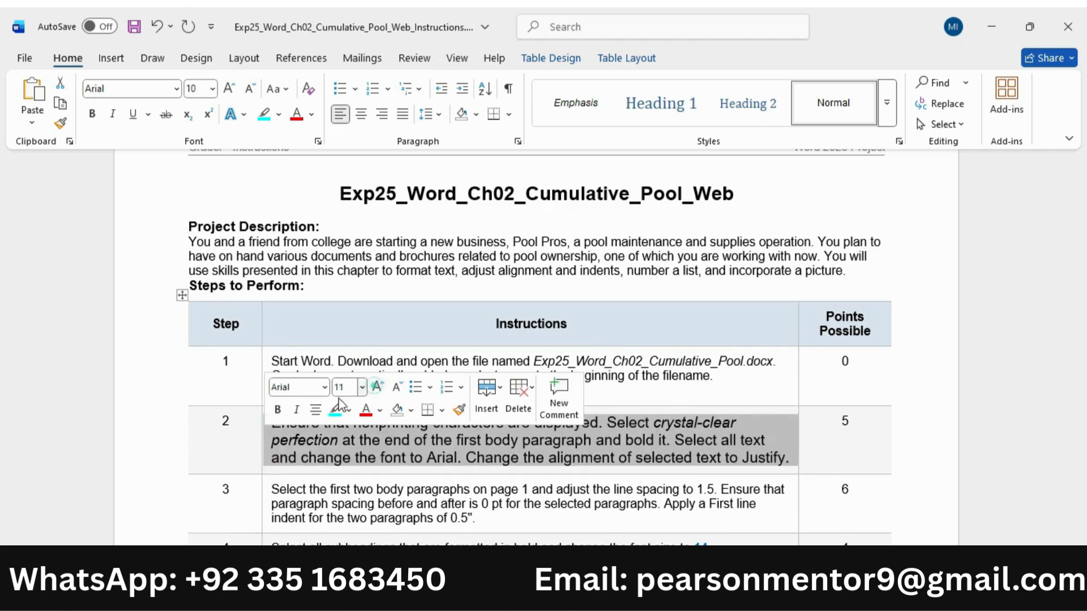
{"action": "left_click", "coordinate": [447, 455]}
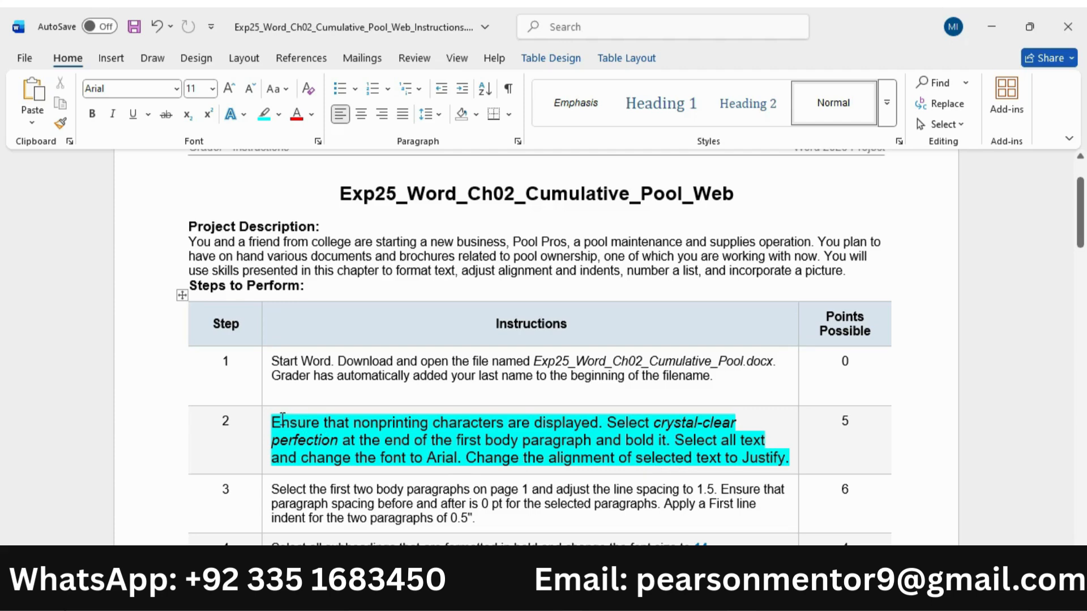
- Mark the nonprinting characters sentence in step 2 and display nonprinting characters in the Cumulative_Pool document
{"action": "left_click_drag", "start_coordinate": [273, 422], "coordinate": [546, 427]}
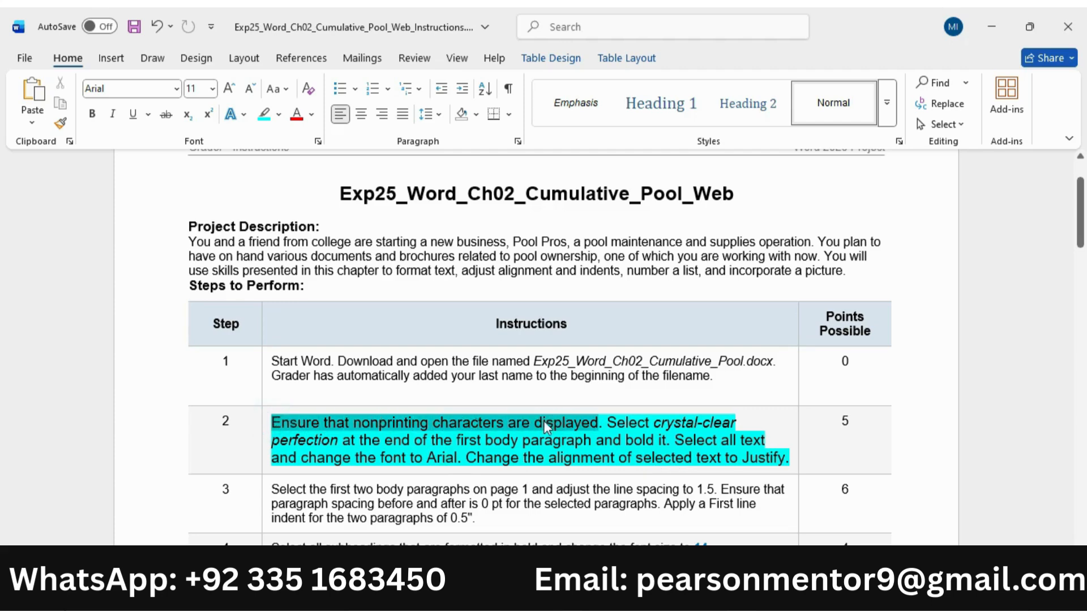
{"action": "left_click", "coordinate": [813, 545]}
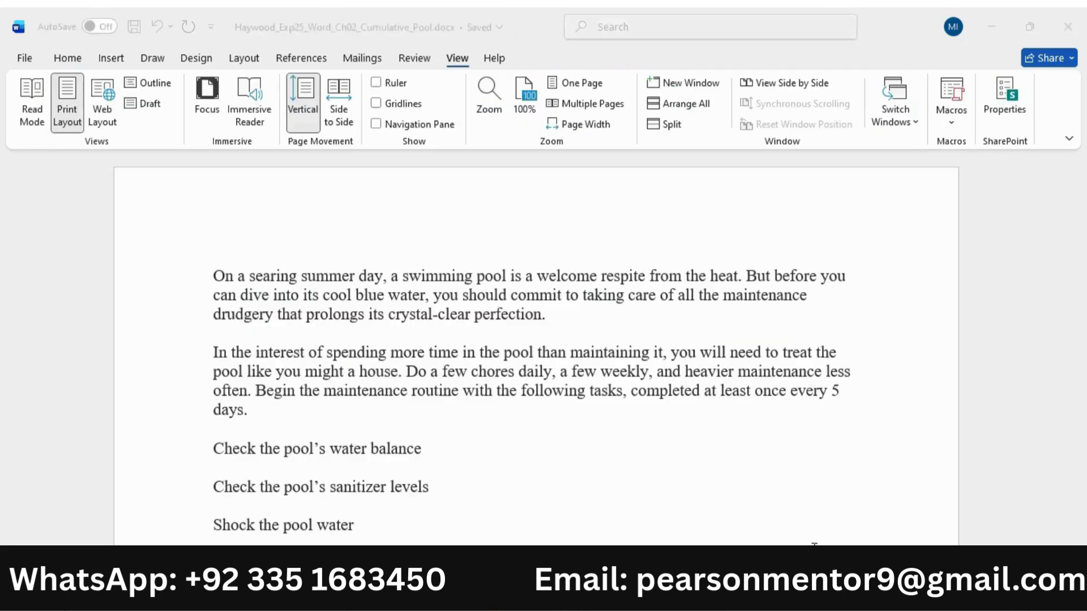
{"action": "left_click", "coordinate": [50, 58]}
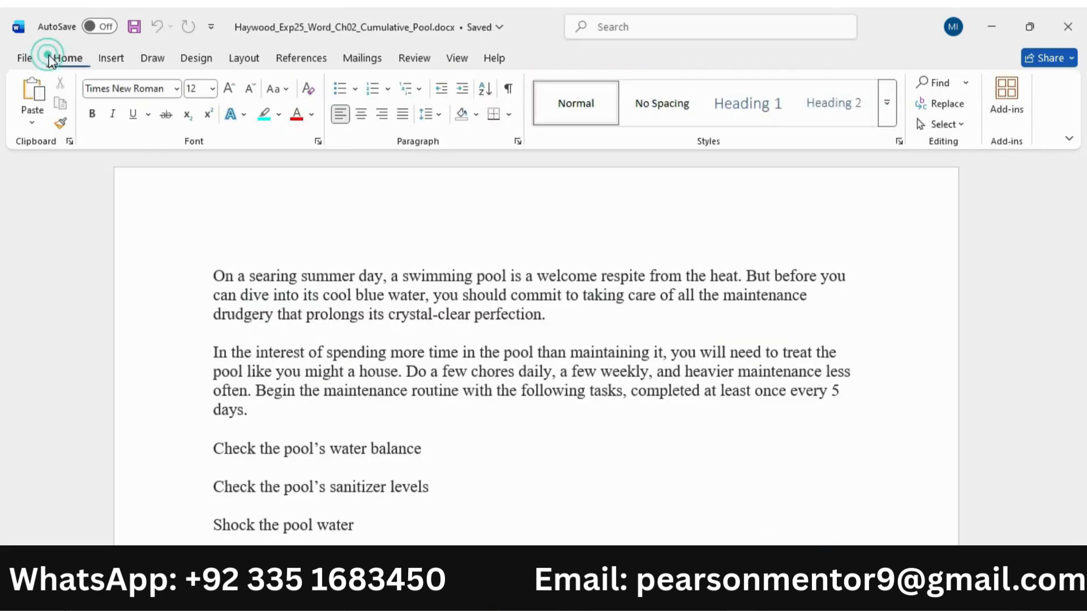
{"action": "left_click", "coordinate": [508, 88]}
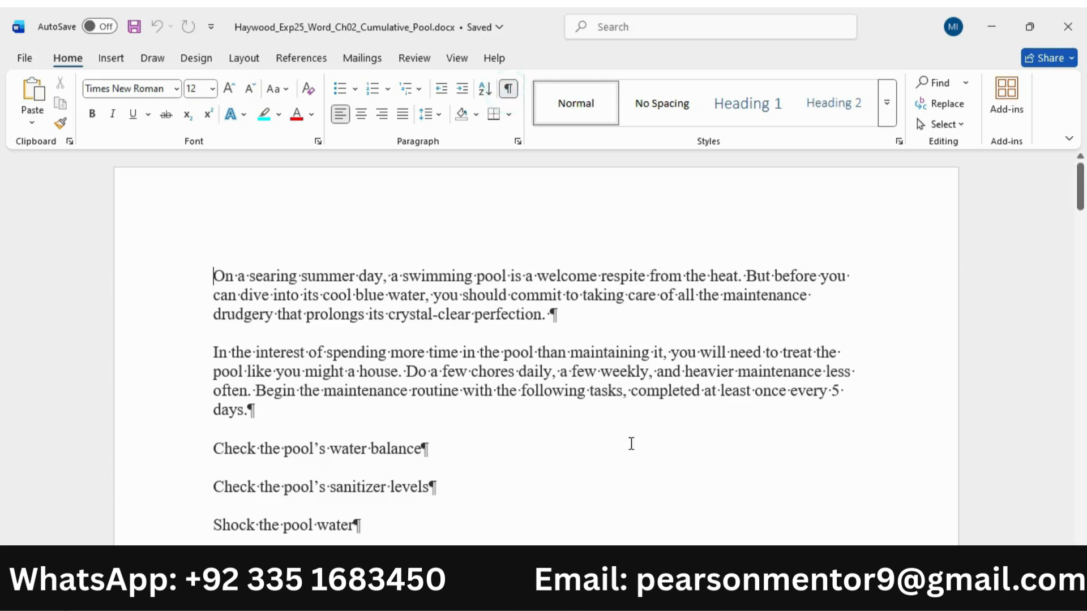
- Mark the bolding sentence in step 2 and bold "crystal-clear perfection" in the pool document's first body paragraph
{"action": "left_click", "coordinate": [669, 535]}
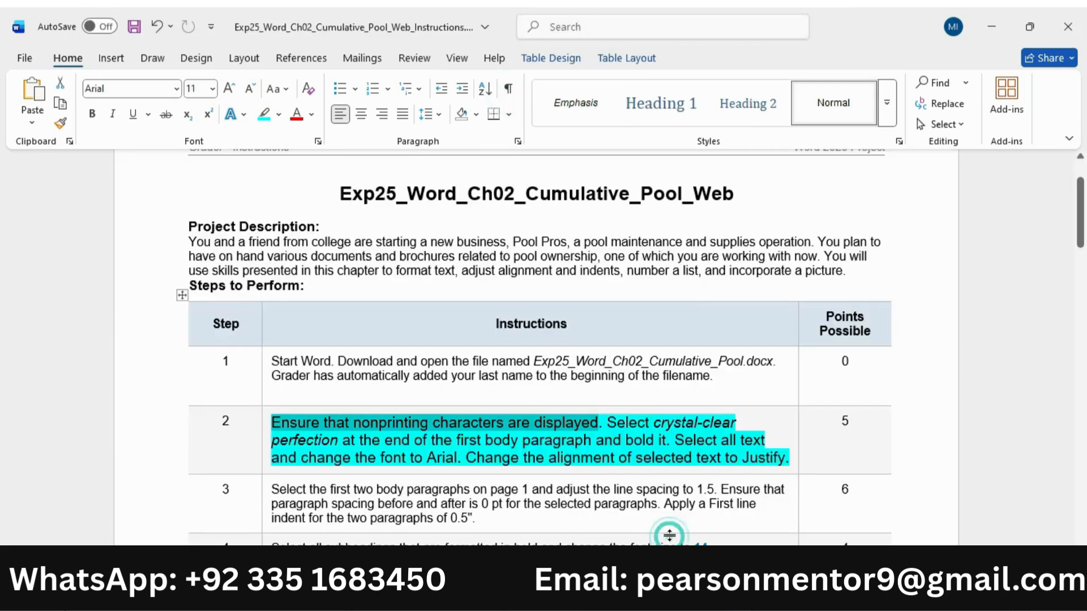
{"action": "left_click", "coordinate": [610, 419]}
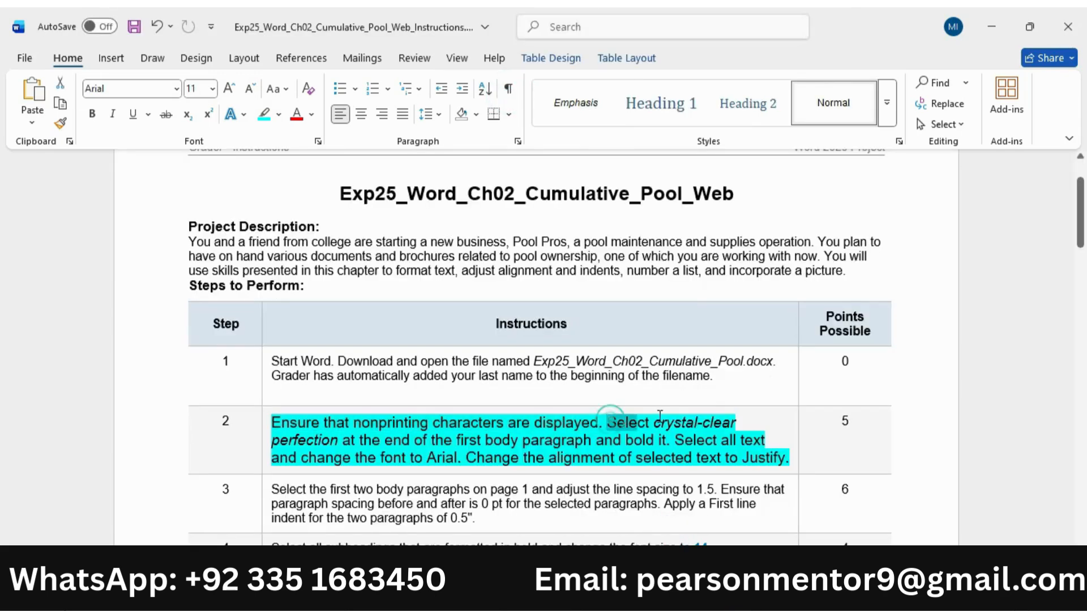
{"action": "left_click_drag", "start_coordinate": [659, 416], "coordinate": [666, 445]}
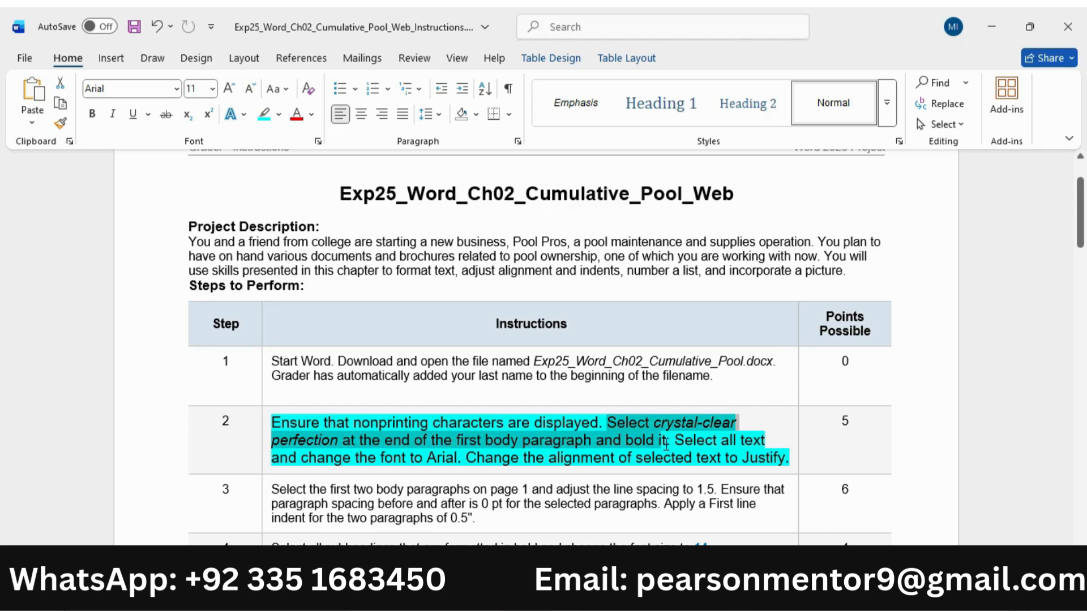
{"action": "mouse_move", "coordinate": [741, 597]}
{"action": "left_click", "coordinate": [828, 518]}
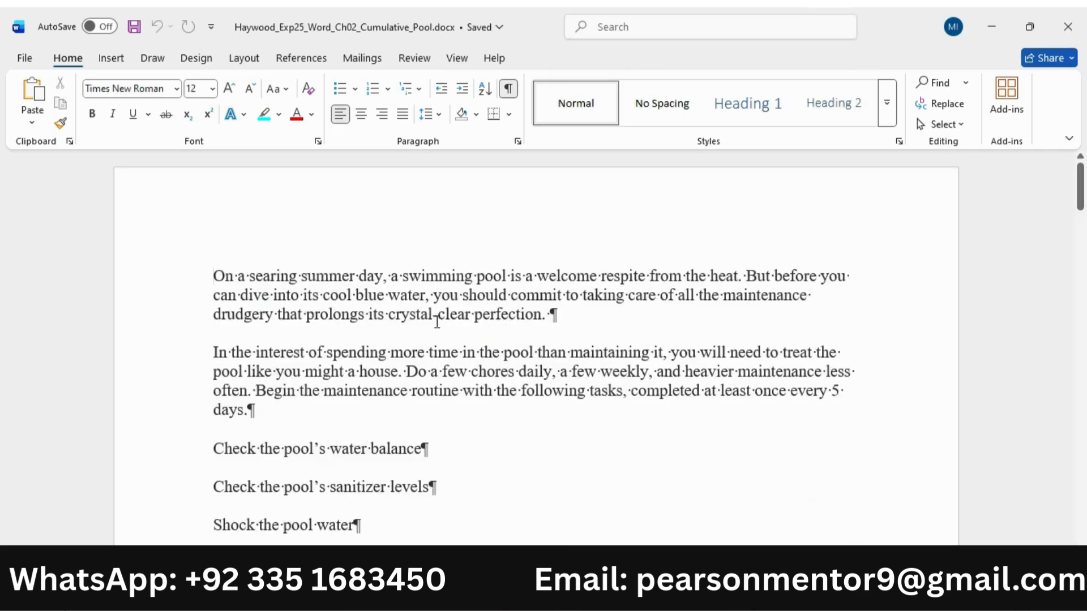
{"action": "left_click_drag", "start_coordinate": [388, 317], "coordinate": [518, 323]}
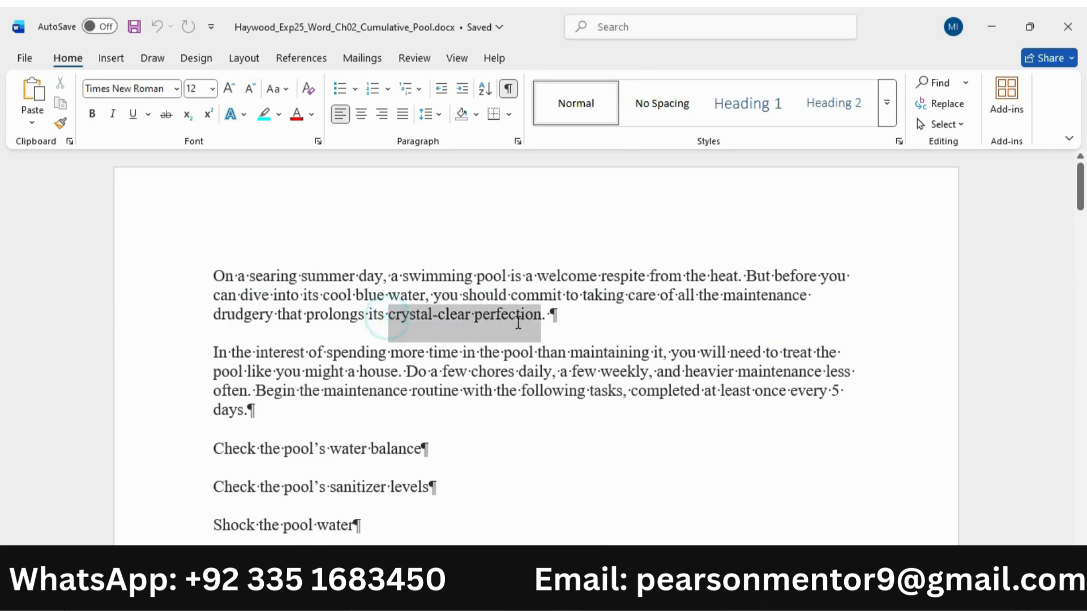
{"action": "left_click", "coordinate": [92, 114]}
- Mark the font sentence in step 2 and change all text in the pool document to Arial
{"action": "mouse_move", "coordinate": [741, 599]}
{"action": "left_click", "coordinate": [674, 521]}
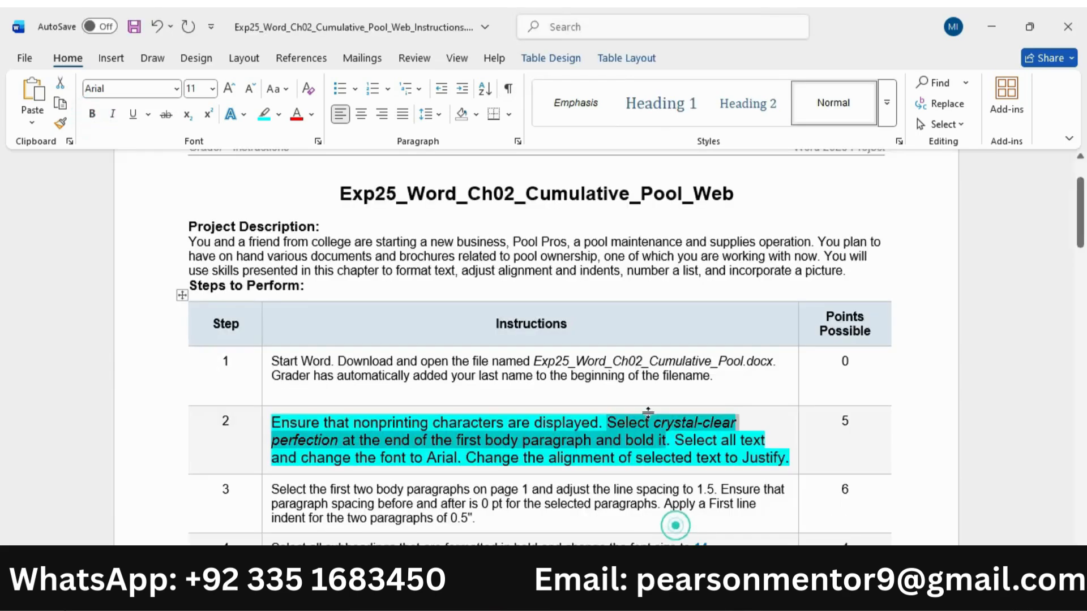
{"action": "left_click_drag", "start_coordinate": [683, 447], "coordinate": [457, 457]}
{"action": "left_click", "coordinate": [832, 524]}
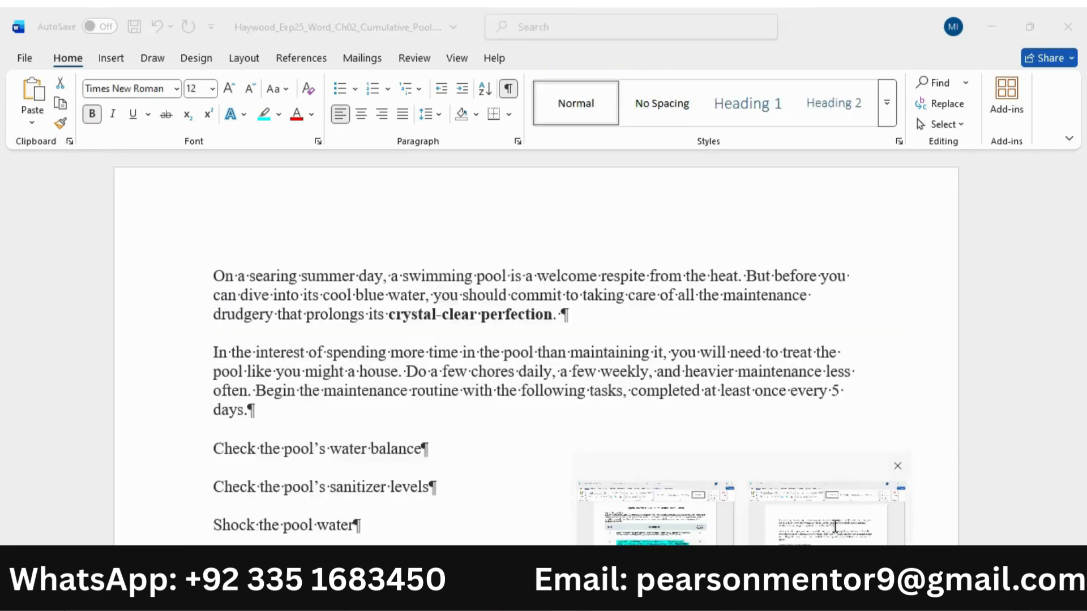
{"action": "left_click_drag", "start_coordinate": [209, 276], "coordinate": [215, 566]}
{"action": "left_click_drag", "start_coordinate": [589, 566], "coordinate": [345, 208]}
{"action": "scroll", "coordinate": [315, 189], "scroll_direction": "down", "scroll_amount": 5}
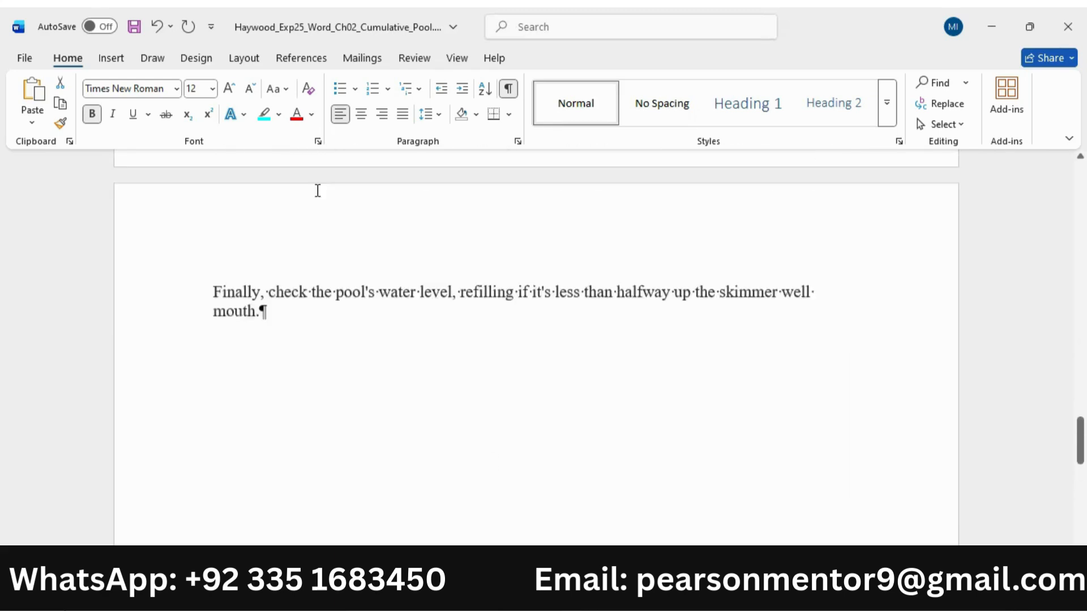
{"action": "triple_click", "coordinate": [315, 311]}
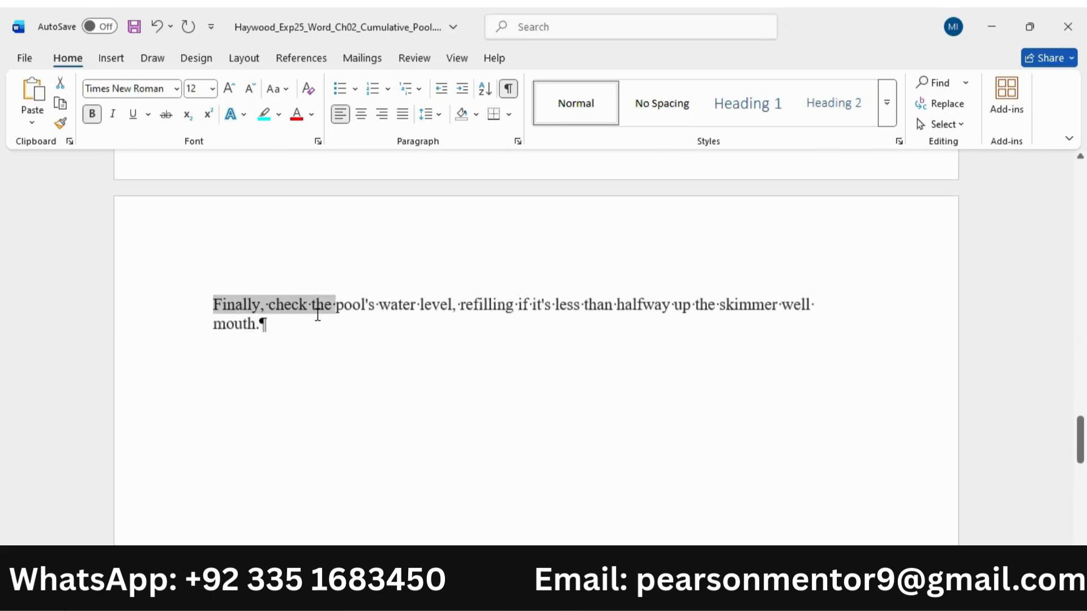
{"action": "left_click", "coordinate": [176, 89]}
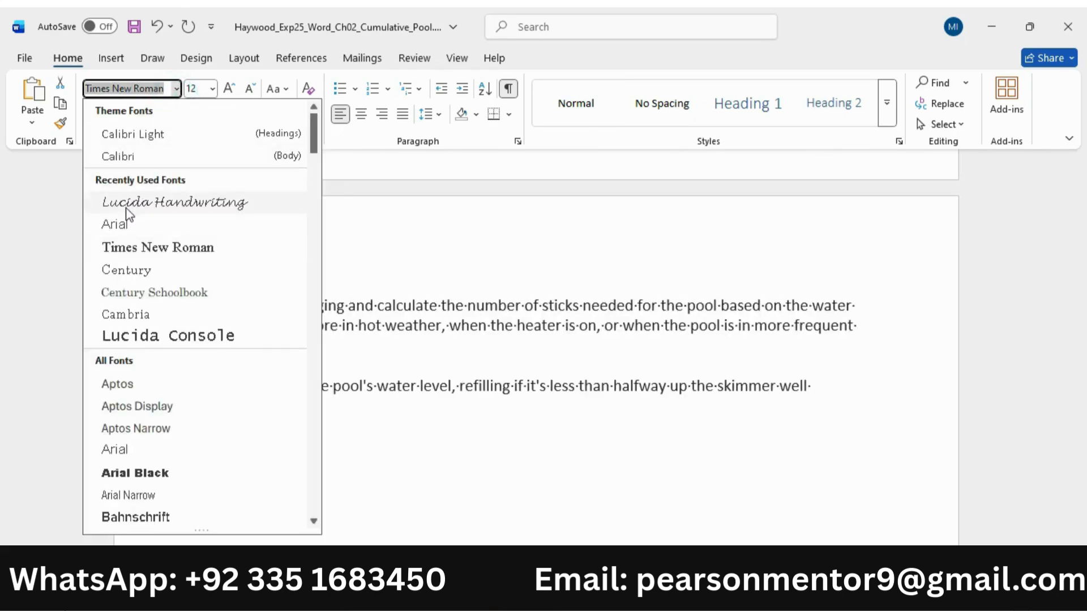
{"action": "left_click", "coordinate": [126, 224]}
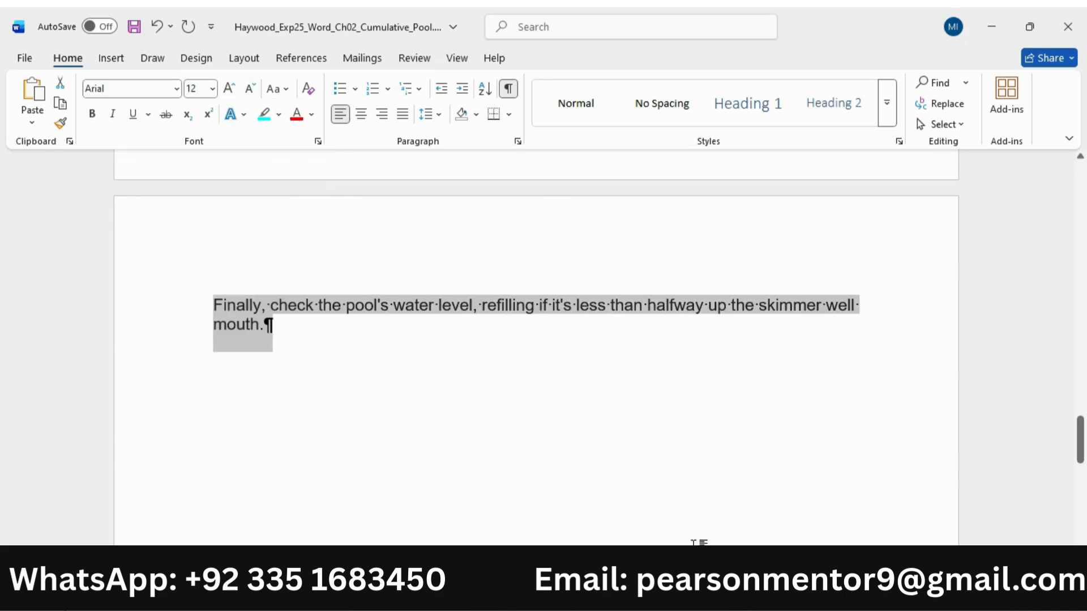
- Mark the alignment sentence in step 2 and change the alignment of all text in the pool document to Justified
{"action": "mouse_move", "coordinate": [702, 545]}
{"action": "left_click", "coordinate": [670, 522]}
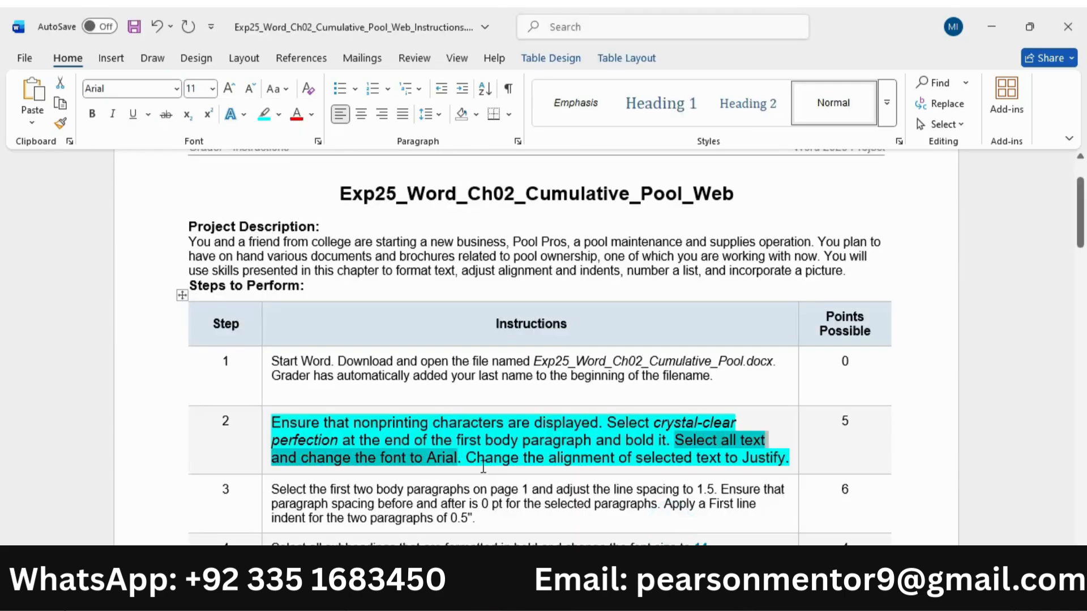
{"action": "left_click_drag", "start_coordinate": [475, 459], "coordinate": [789, 459]}
{"action": "mouse_move", "coordinate": [701, 544]}
{"action": "left_click", "coordinate": [810, 541]}
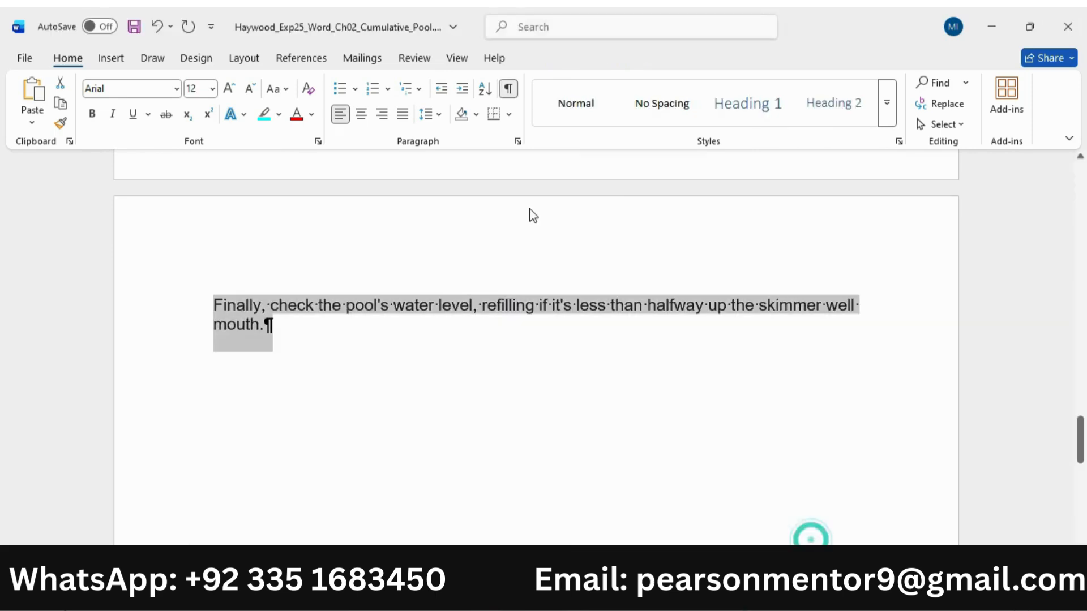
{"action": "left_click", "coordinate": [517, 141]}
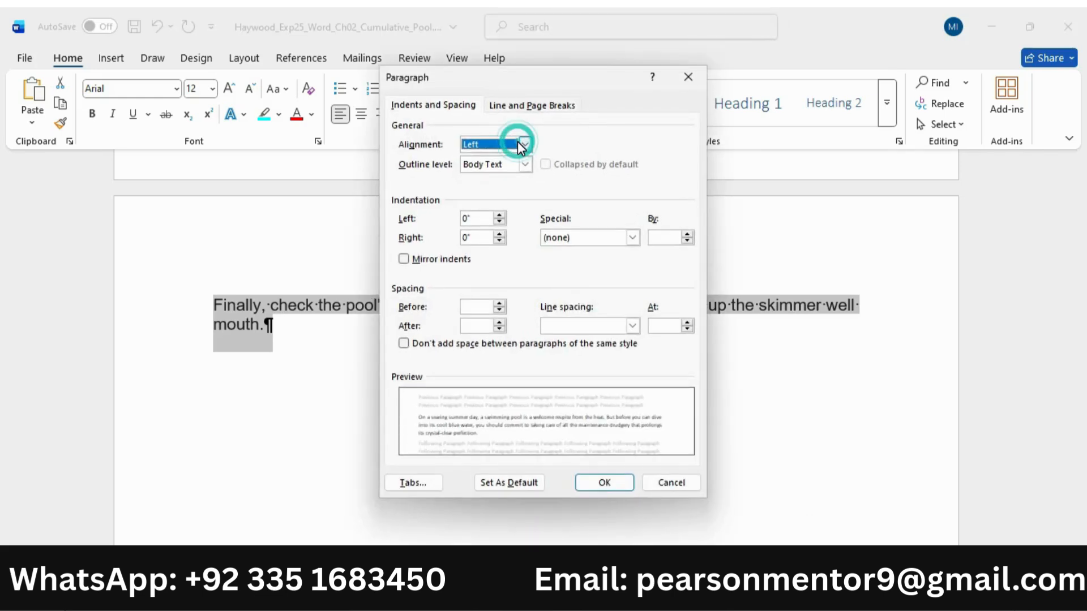
{"action": "left_click", "coordinate": [523, 145]}
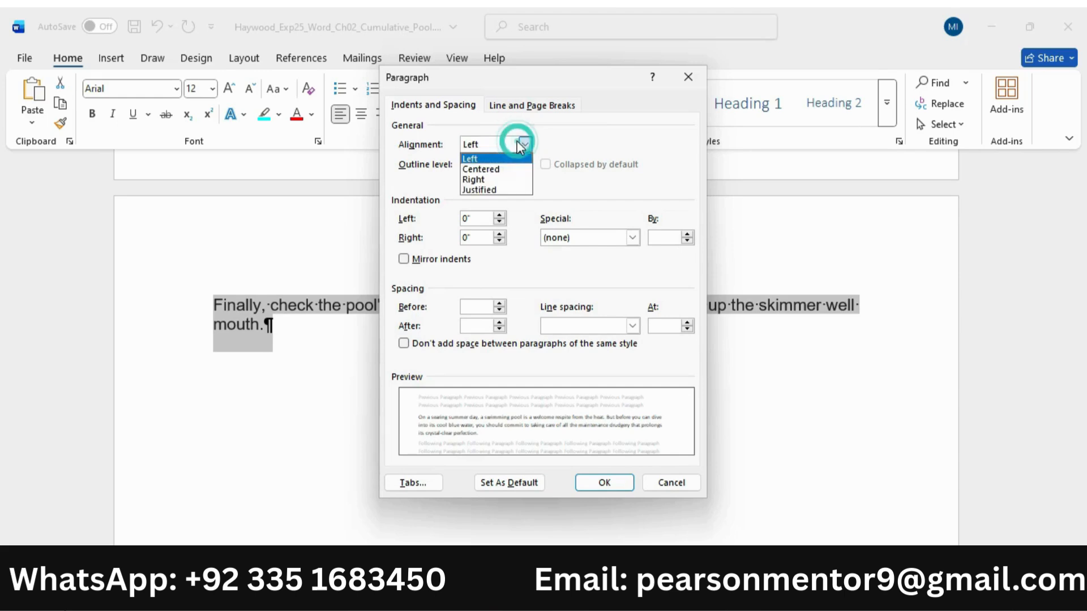
{"action": "left_click", "coordinate": [484, 191]}
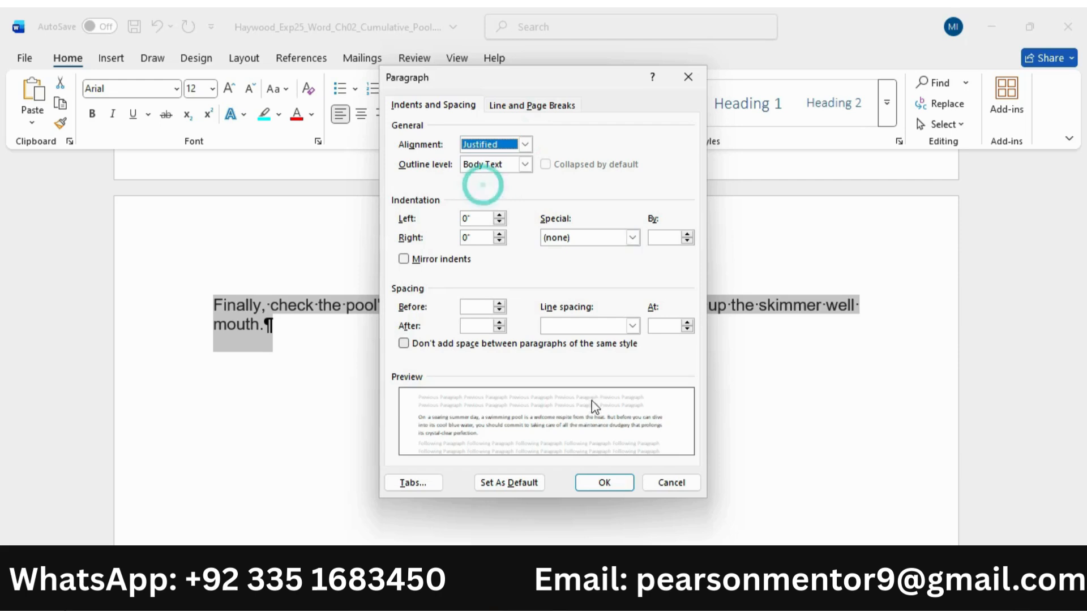
{"action": "left_click", "coordinate": [615, 481]}
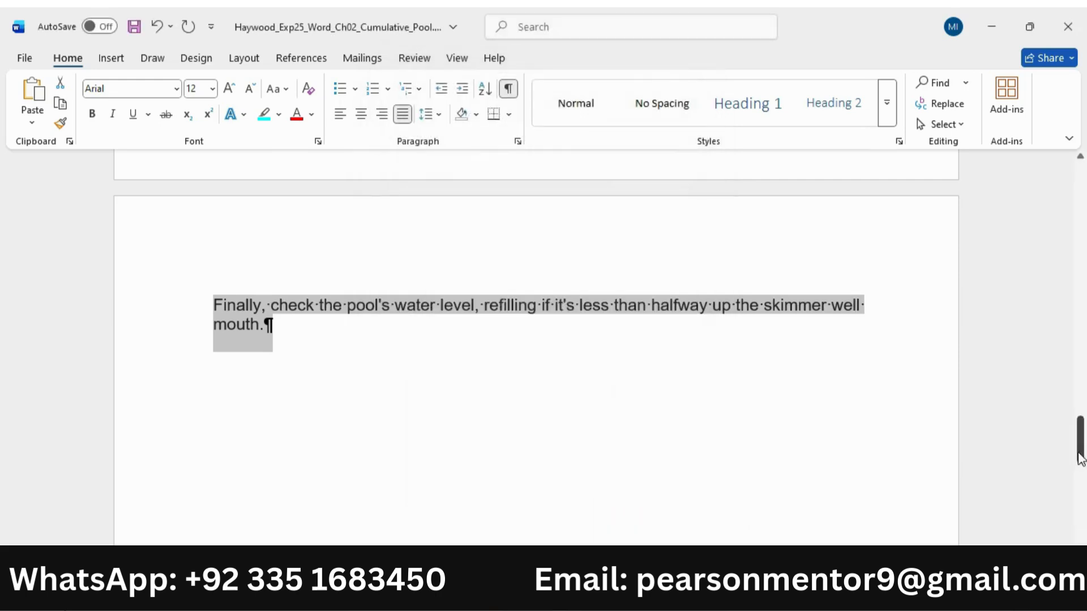
{"action": "left_click_drag", "start_coordinate": [1081, 457], "coordinate": [1086, 111]}
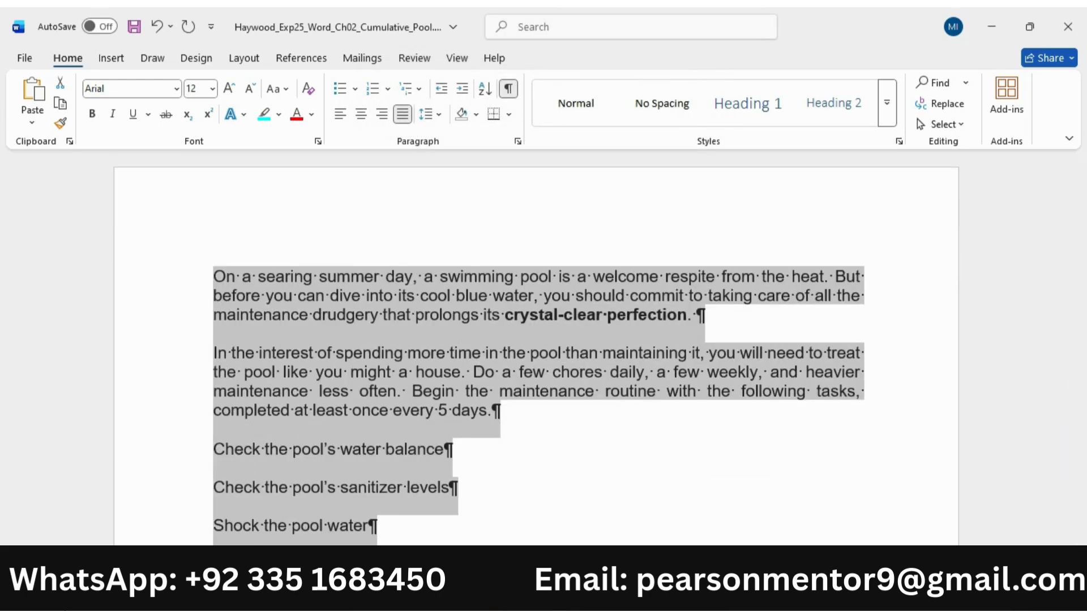
- Return to the instructions document, reduce the step 2 instruction text to 9 pt and remove its turquoise highlight
{"action": "left_click", "coordinate": [677, 525]}
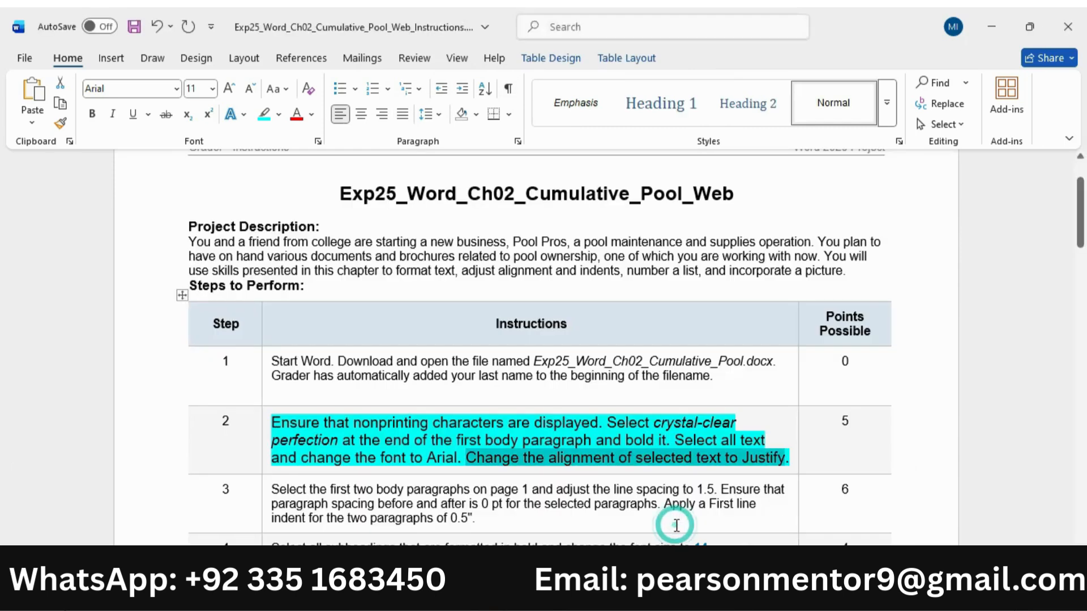
{"action": "scroll", "coordinate": [372, 439], "scroll_direction": "down", "scroll_amount": 3}
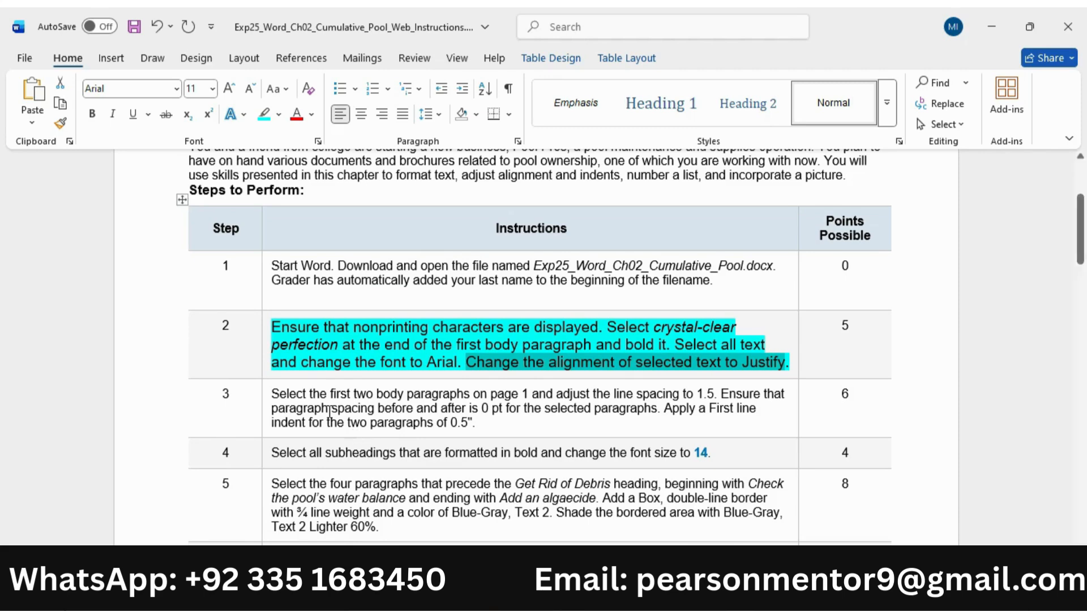
{"action": "left_click", "coordinate": [262, 342]}
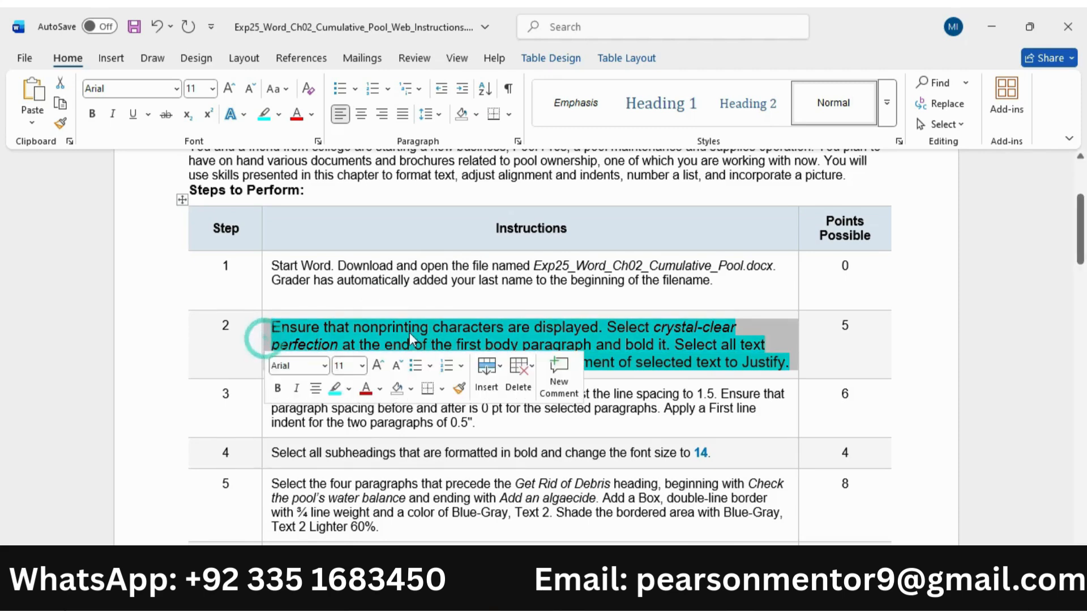
{"action": "left_click", "coordinate": [398, 365]}
{"action": "left_click", "coordinate": [337, 388]}
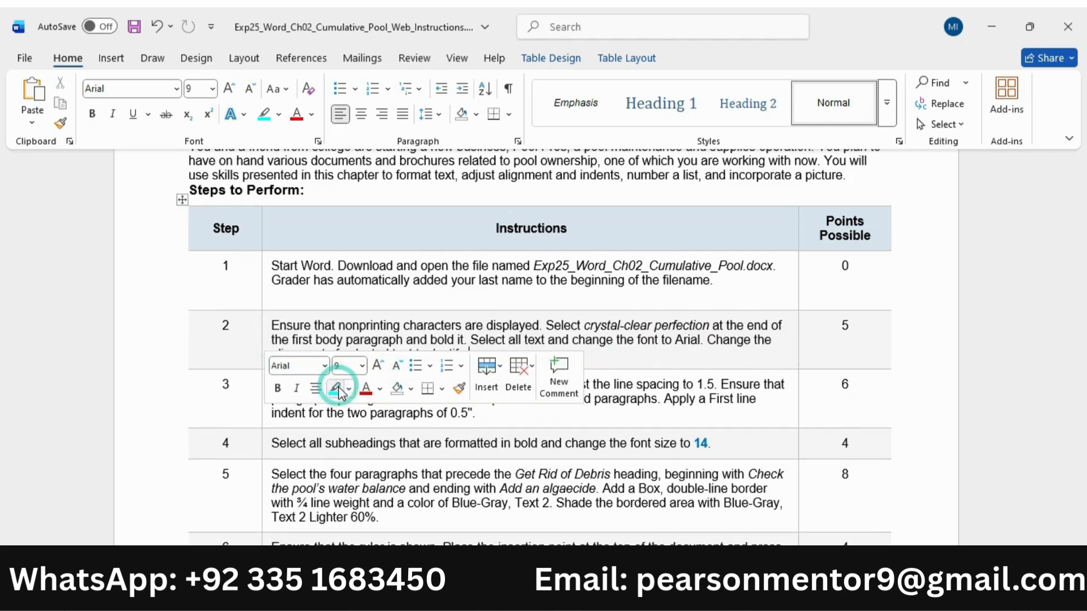
- Enlarge the step 3 instruction text to 11 pt and highlight it in turquoise
{"action": "scroll", "coordinate": [280, 395], "scroll_direction": "down", "scroll_amount": 1}
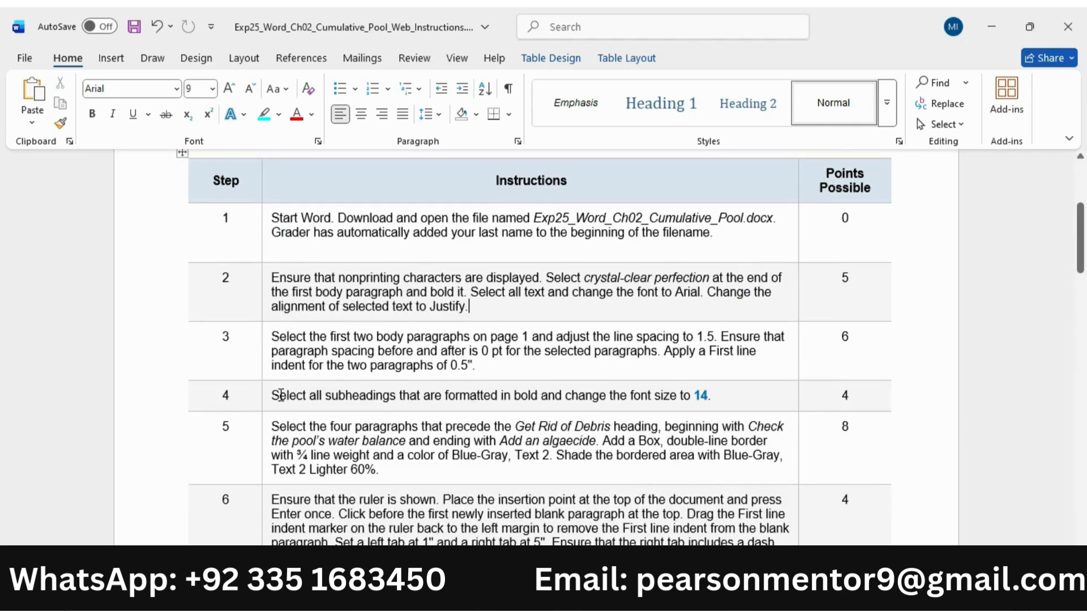
{"action": "left_click", "coordinate": [264, 352]}
{"action": "left_click", "coordinate": [381, 299]}
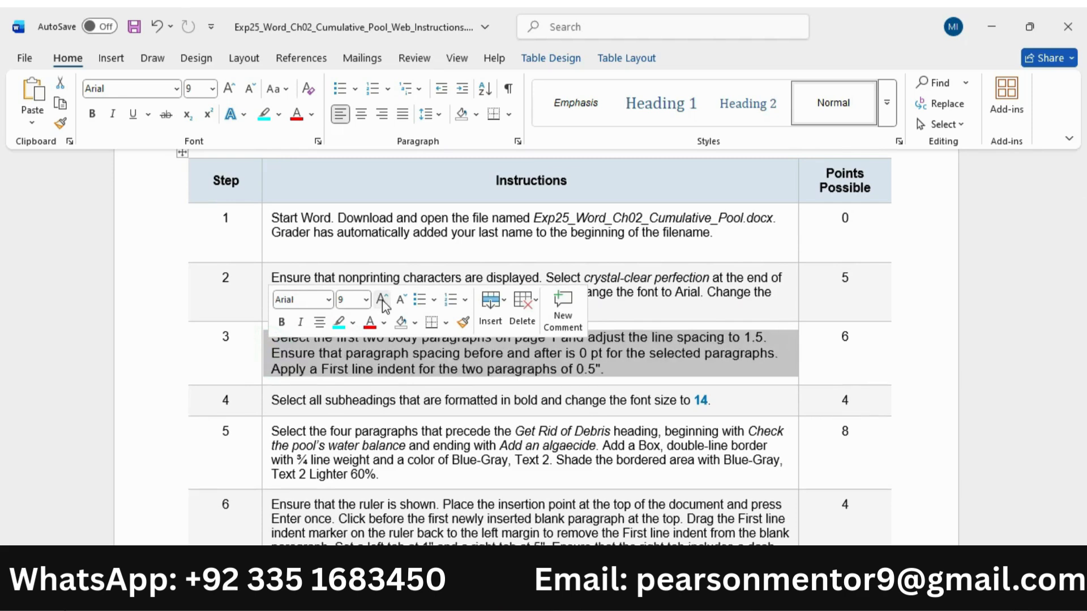
{"action": "left_click", "coordinate": [381, 298]}
{"action": "left_click", "coordinate": [339, 323]}
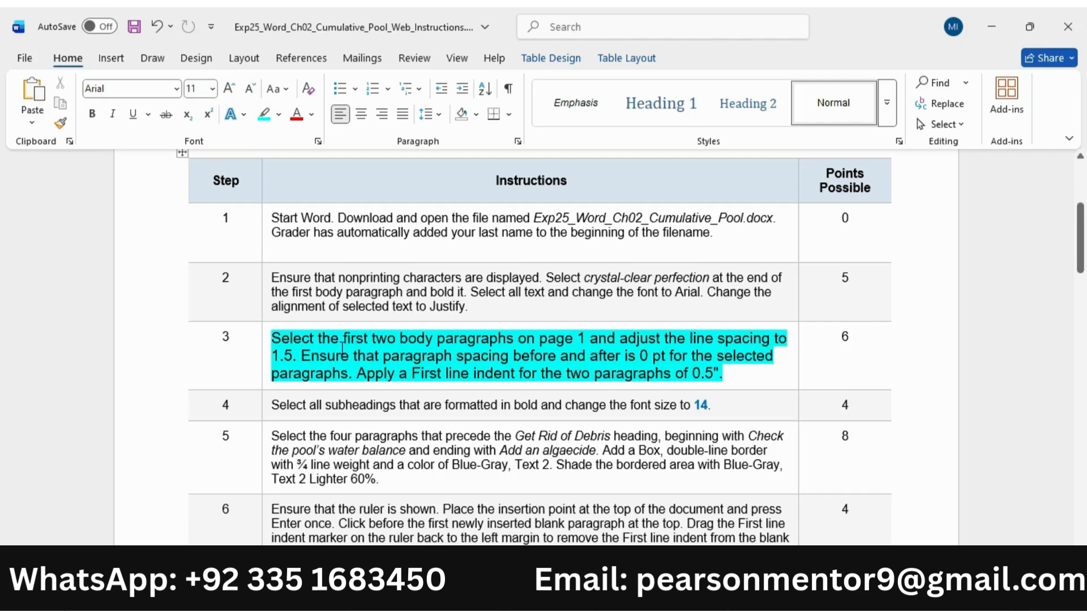
- Mark the paragraph-selection and line-spacing phrases in step 3 and choose 1.5 lines spacing for the pool document's first two body paragraphs
{"action": "left_click_drag", "start_coordinate": [277, 340], "coordinate": [566, 334]}
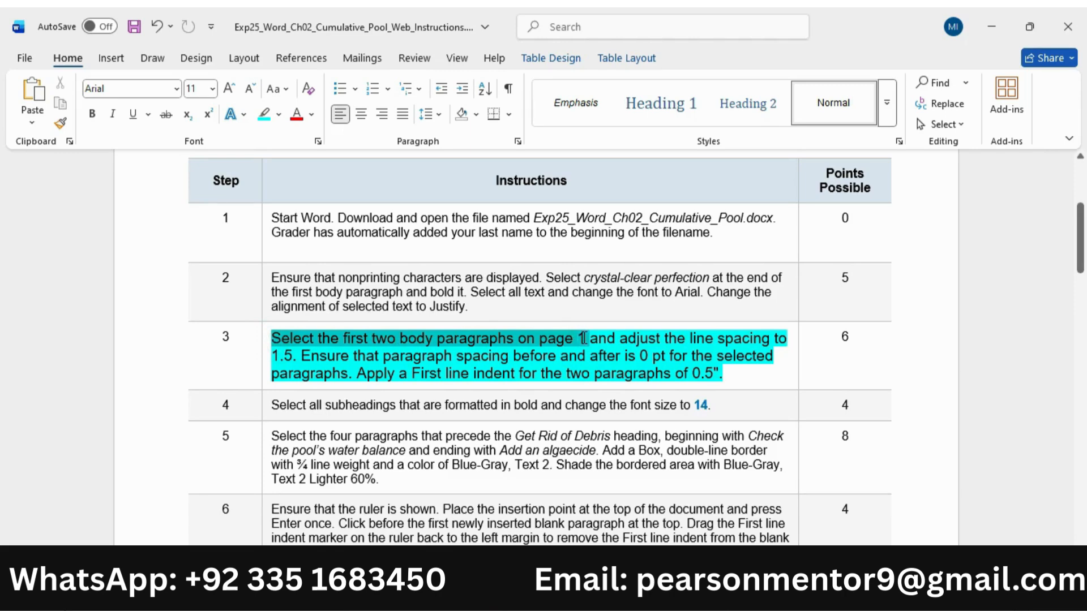
{"action": "left_click_drag", "start_coordinate": [583, 338], "coordinate": [589, 339]}
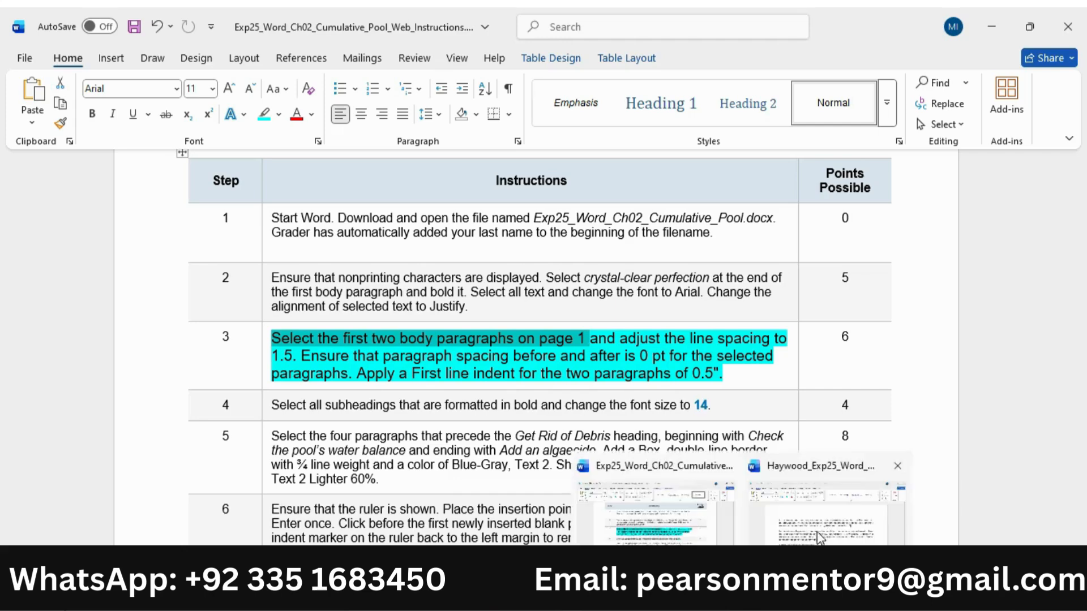
{"action": "left_click", "coordinate": [828, 526]}
{"action": "left_click", "coordinate": [423, 320]}
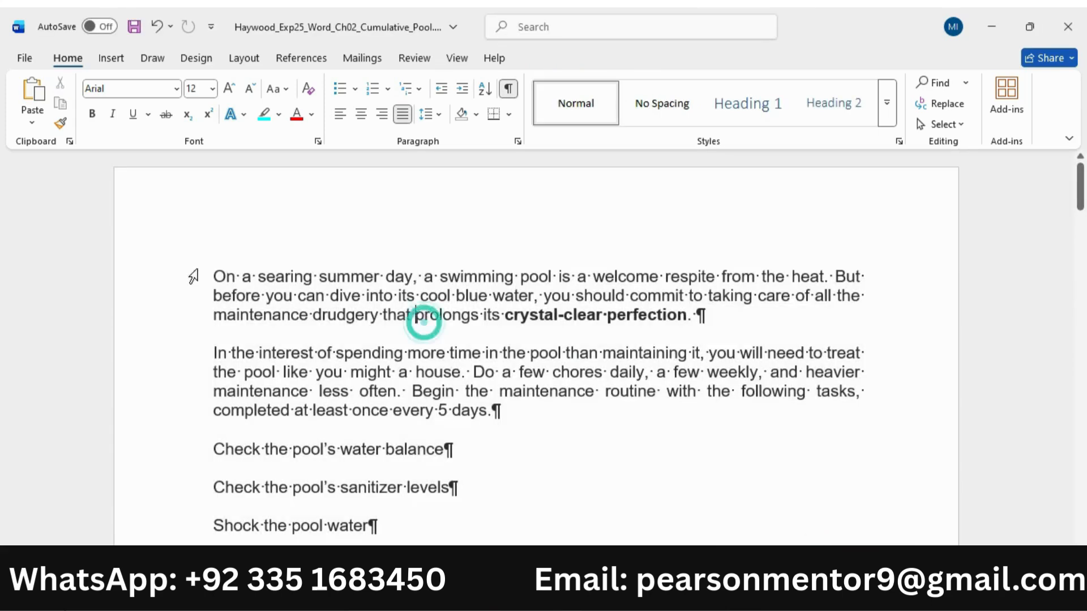
{"action": "left_click_drag", "start_coordinate": [212, 266], "coordinate": [500, 412]}
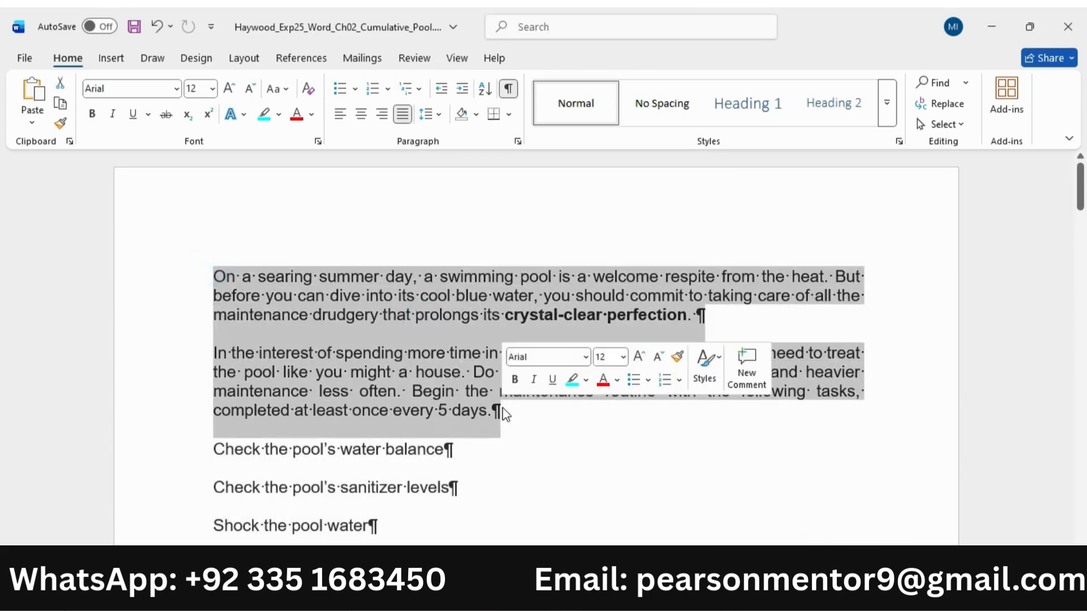
{"action": "mouse_move", "coordinate": [741, 599]}
{"action": "left_click", "coordinate": [654, 504]}
{"action": "left_click_drag", "start_coordinate": [271, 337], "coordinate": [348, 375]}
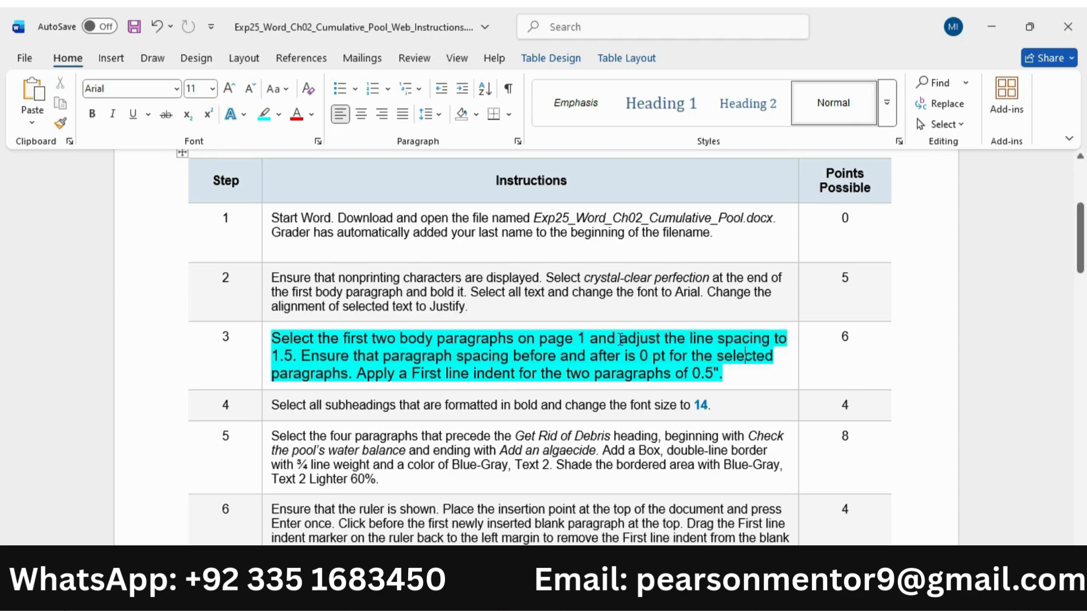
{"action": "left_click_drag", "start_coordinate": [621, 338], "coordinate": [297, 359]}
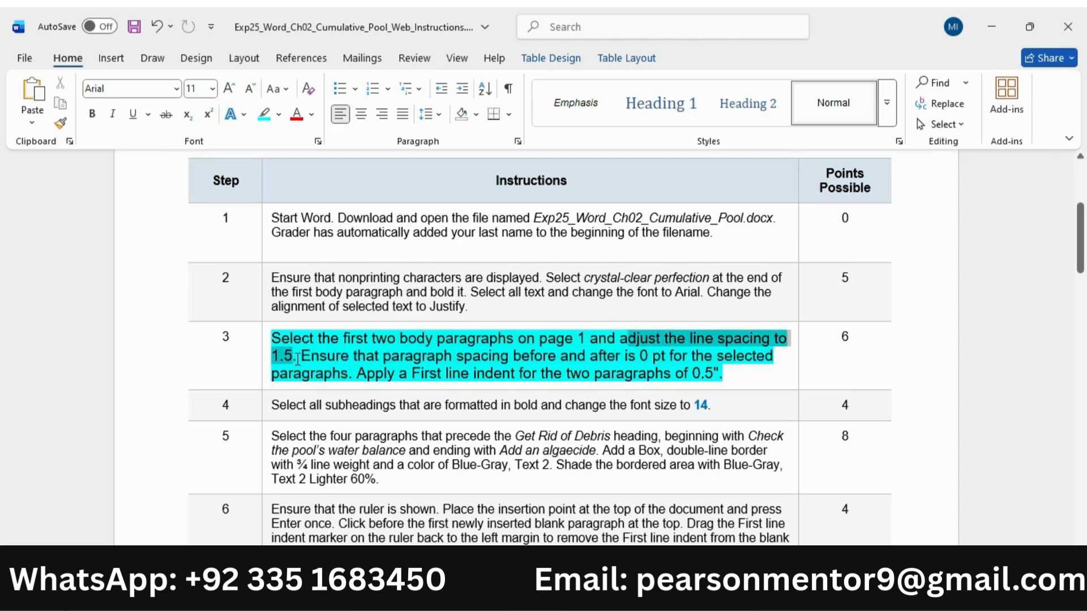
{"action": "left_click", "coordinate": [796, 540]}
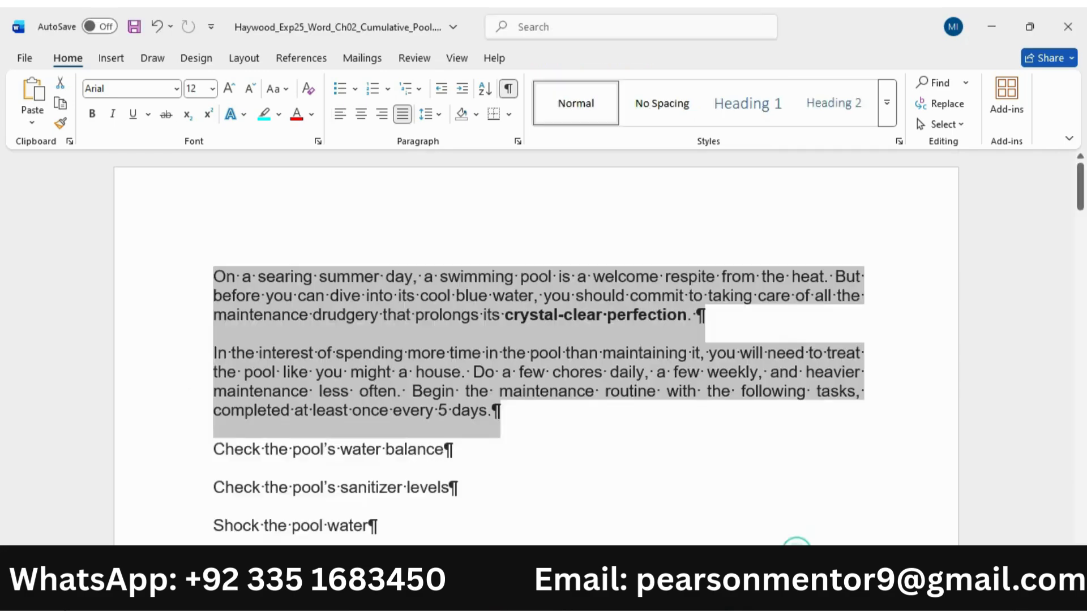
{"action": "left_click", "coordinate": [517, 141]}
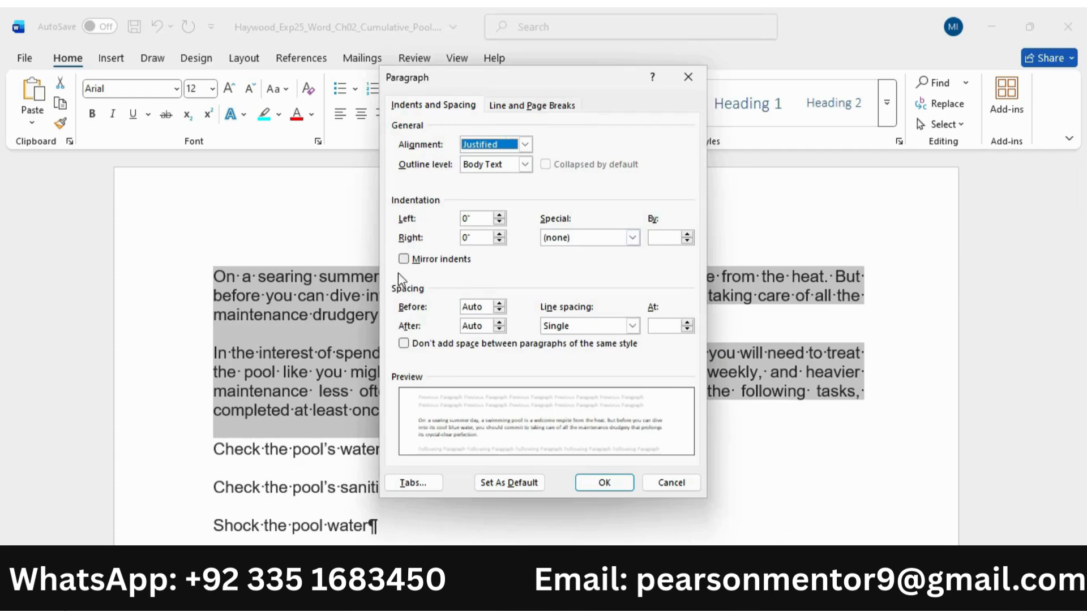
{"action": "left_click", "coordinate": [632, 326]}
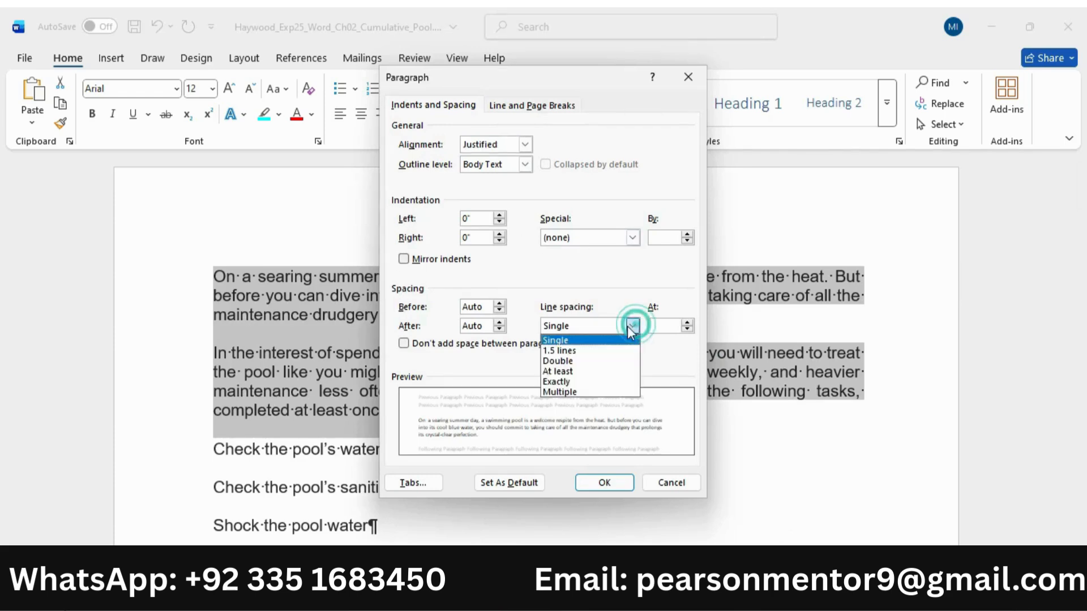
{"action": "left_click", "coordinate": [600, 356]}
- Check step 3 of the instructions and set the spacing before and after the two selected paragraphs to 0 pt
{"action": "mouse_move", "coordinate": [738, 597]}
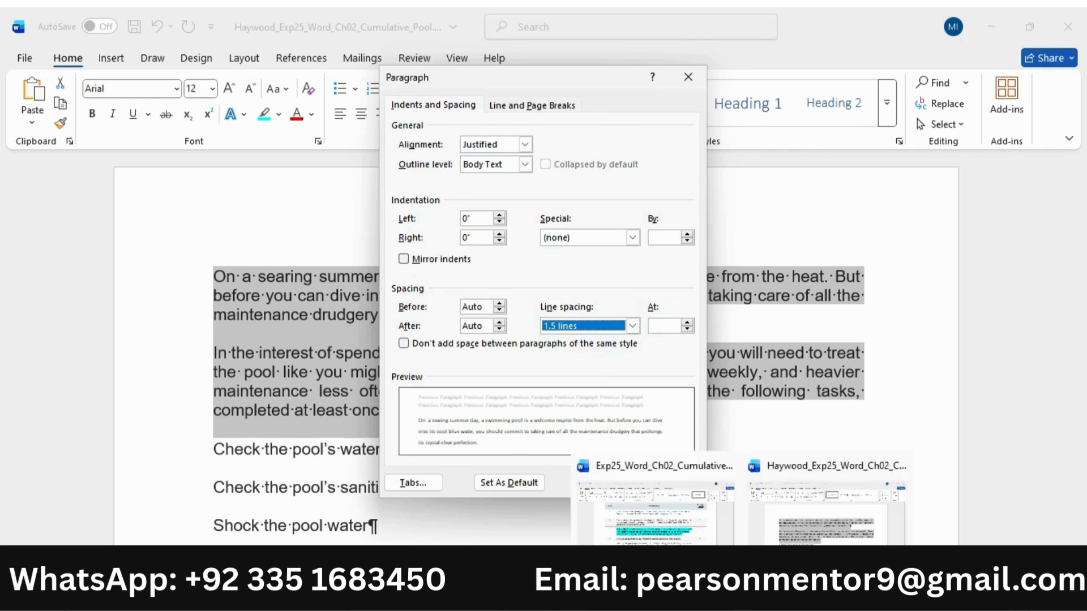
{"action": "mouse_move", "coordinate": [670, 534]}
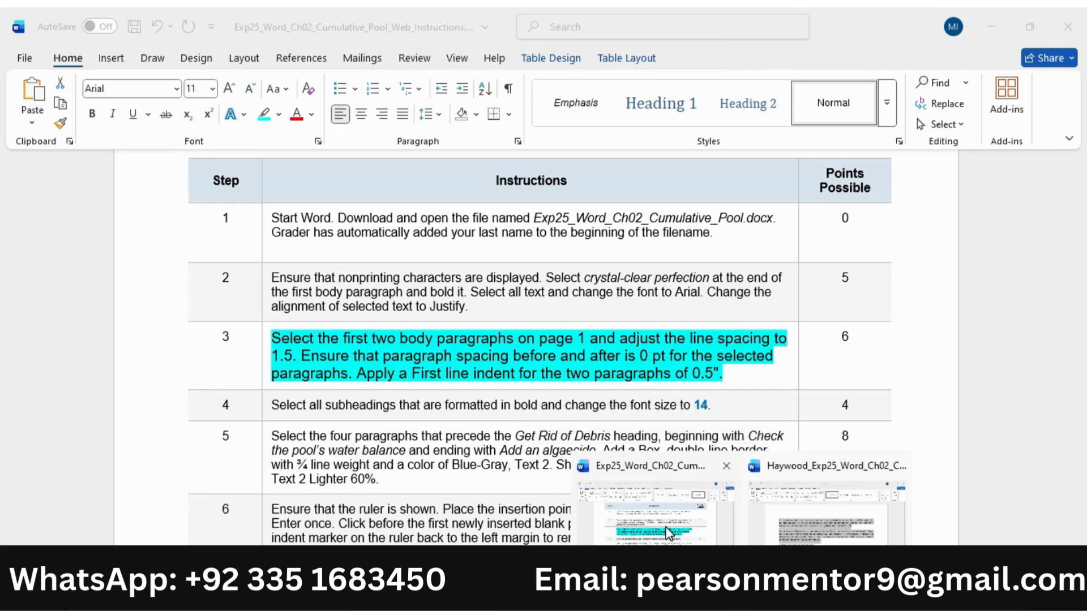
{"action": "left_click", "coordinate": [766, 511]}
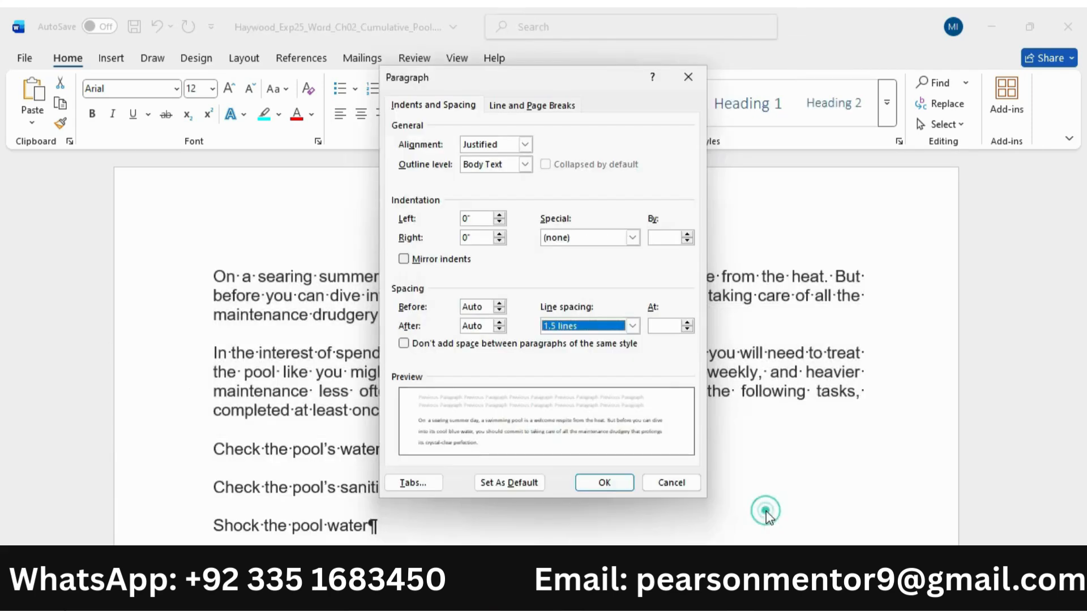
{"action": "left_click", "coordinate": [501, 309]}
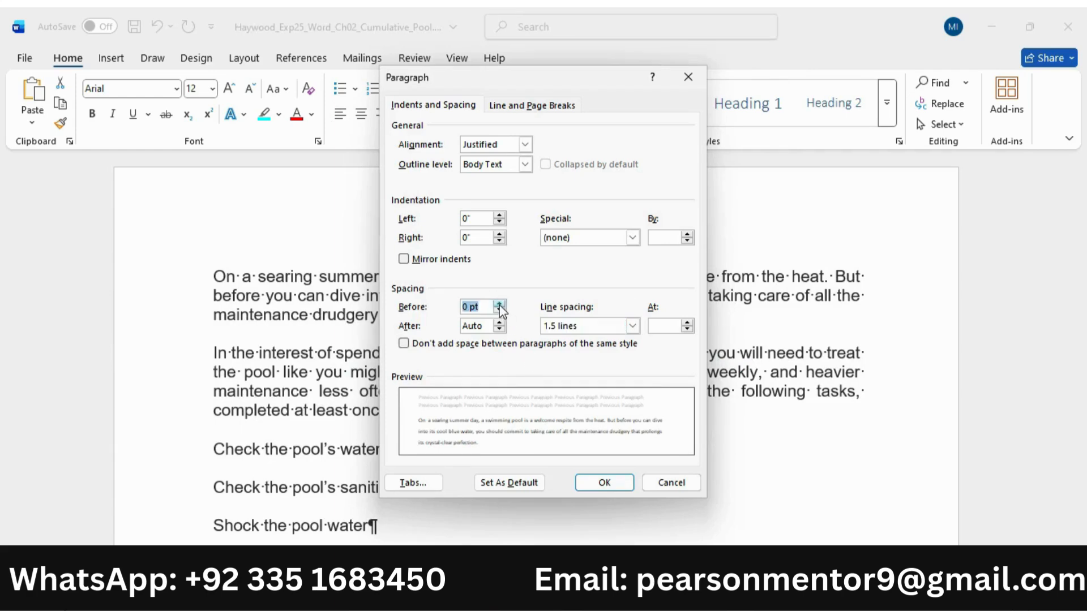
{"action": "left_click", "coordinate": [498, 307]}
{"action": "left_click", "coordinate": [499, 323]}
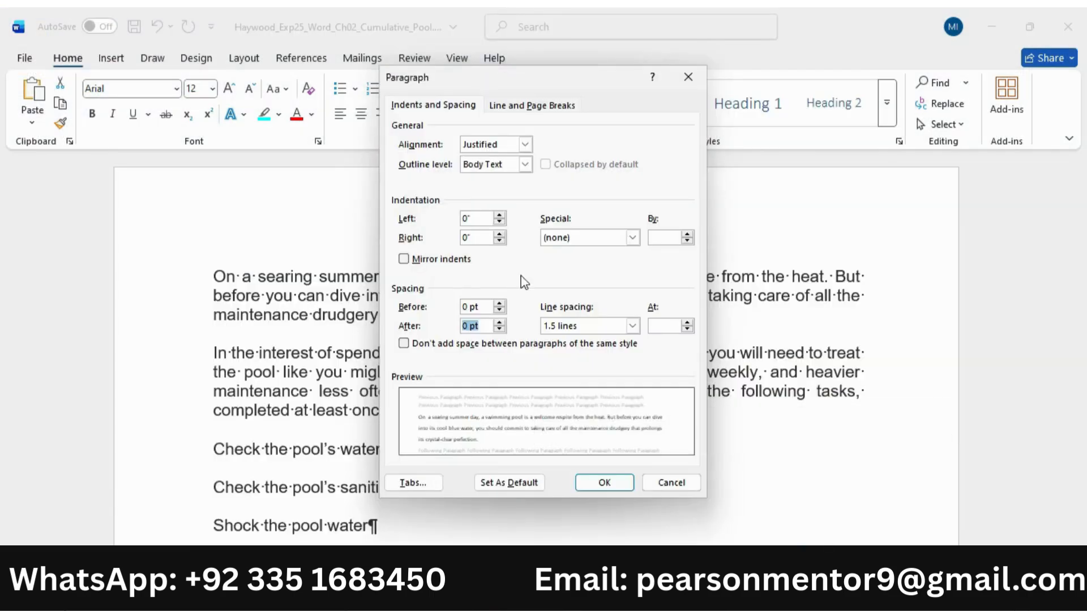
- Give the two selected body paragraphs a First line indent of 0.5" and apply the paragraph settings
{"action": "left_click", "coordinate": [631, 238]}
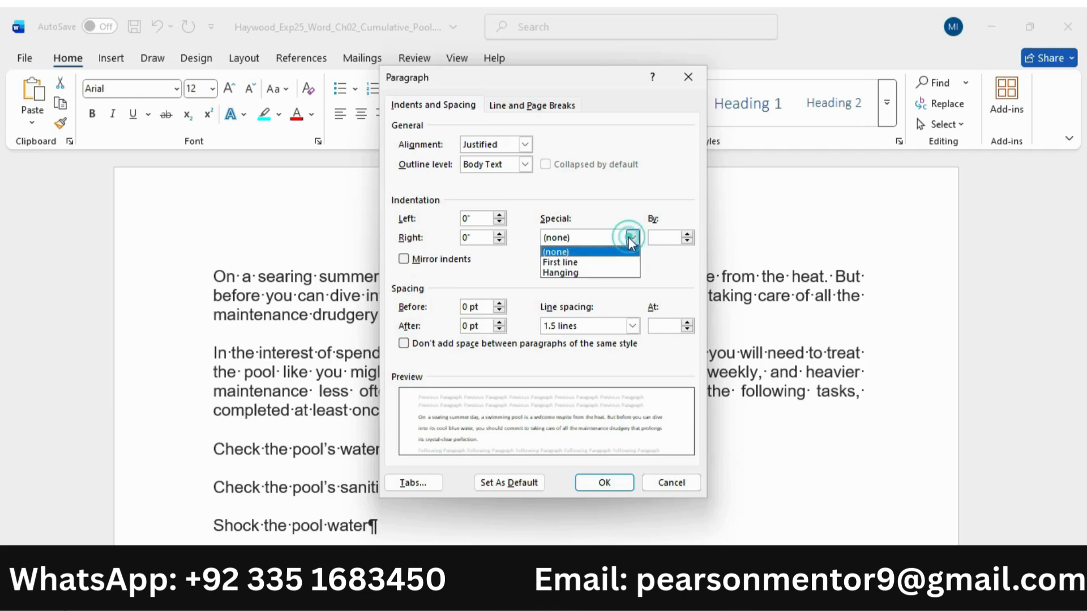
{"action": "left_click", "coordinate": [595, 260]}
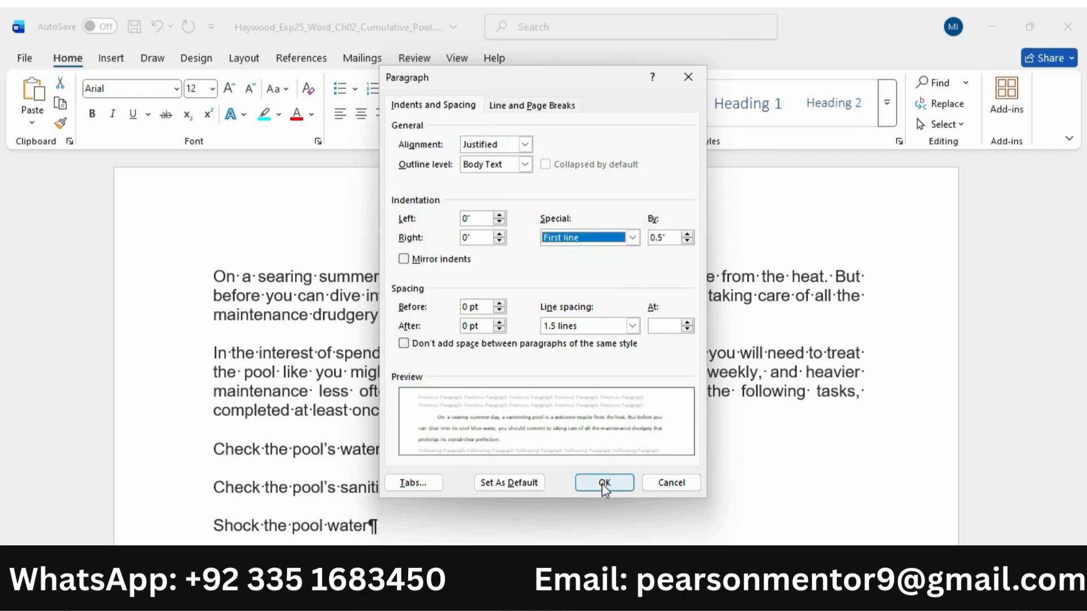
{"action": "left_click", "coordinate": [602, 485]}
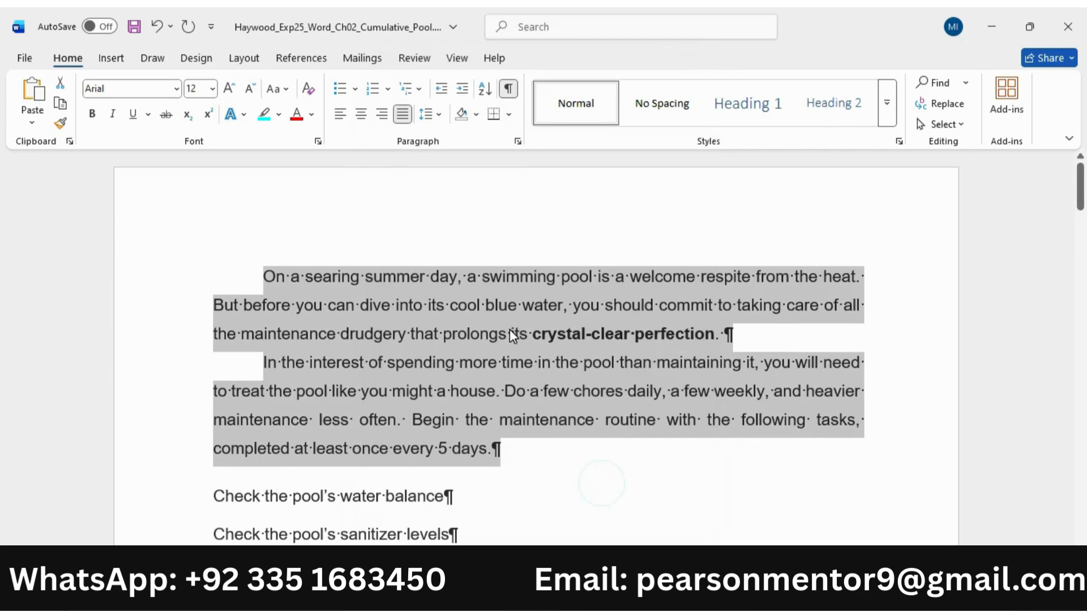
- Return to the instructions document, reduce the step 3 instruction text to 9 pt and remove its turquoise highlight
{"action": "left_click", "coordinate": [678, 552]}
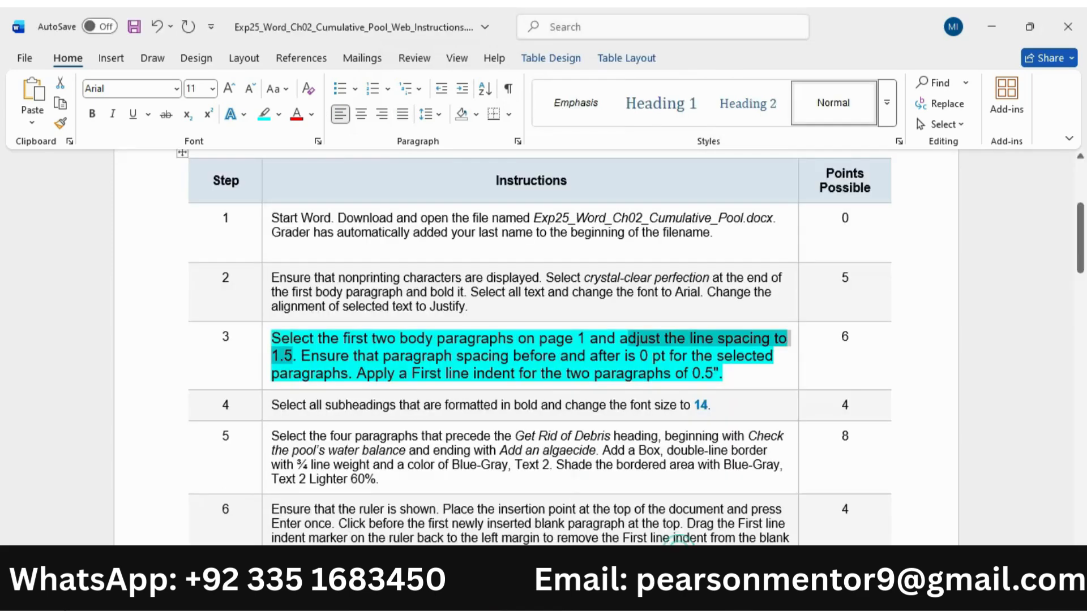
{"action": "left_click", "coordinate": [262, 350]}
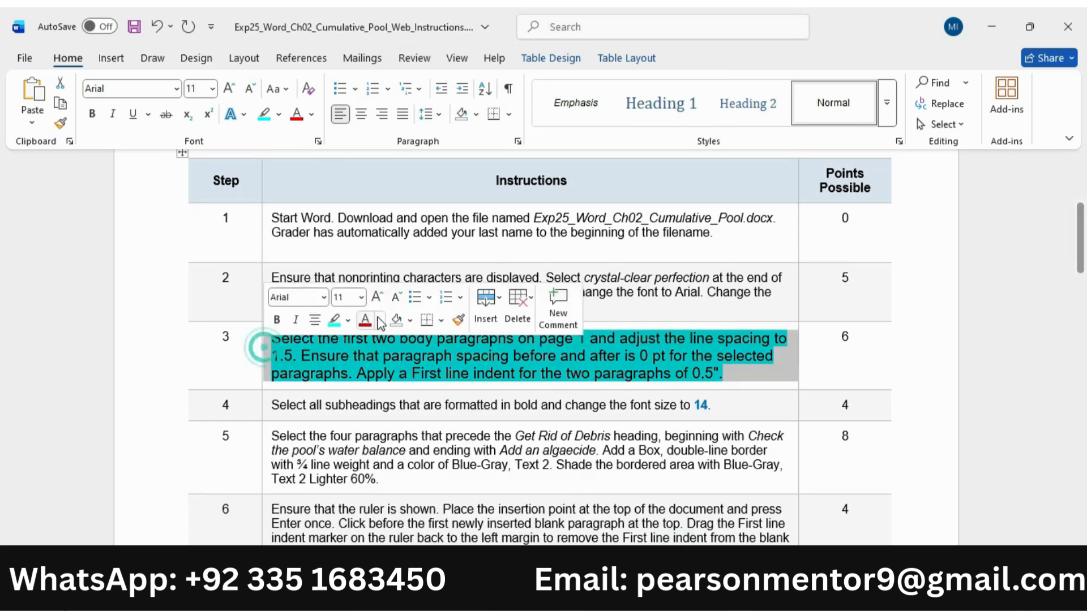
{"action": "left_click", "coordinate": [395, 297]}
{"action": "left_click", "coordinate": [395, 297]}
{"action": "left_click", "coordinate": [339, 320]}
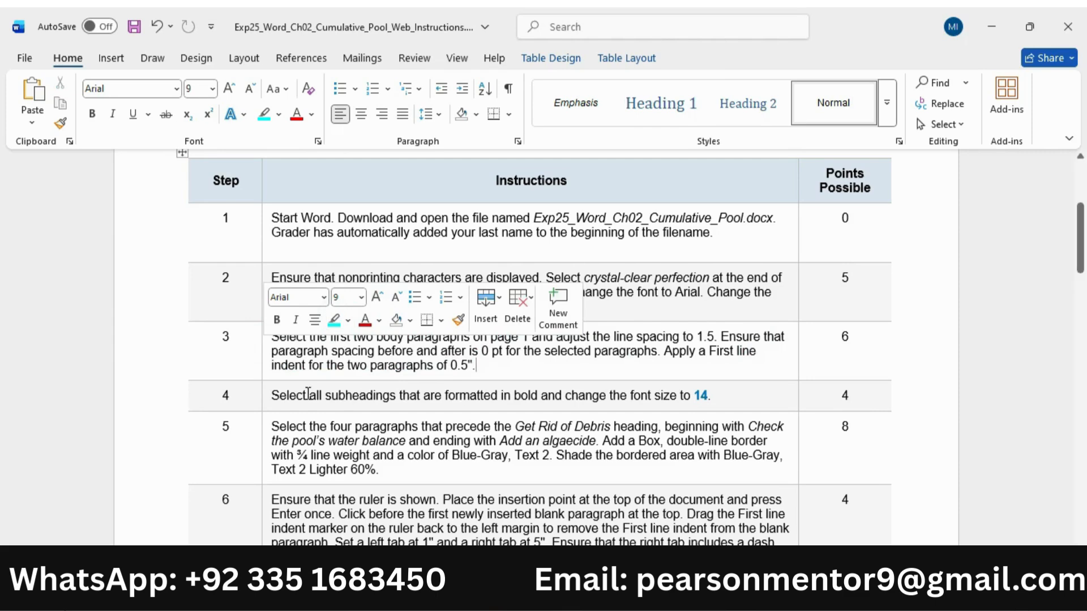
- Enlarge the step 4 instruction text to 11 pt, highlight it in turquoise and select the sentence about resizing the bold subheadings
{"action": "left_click", "coordinate": [266, 400]}
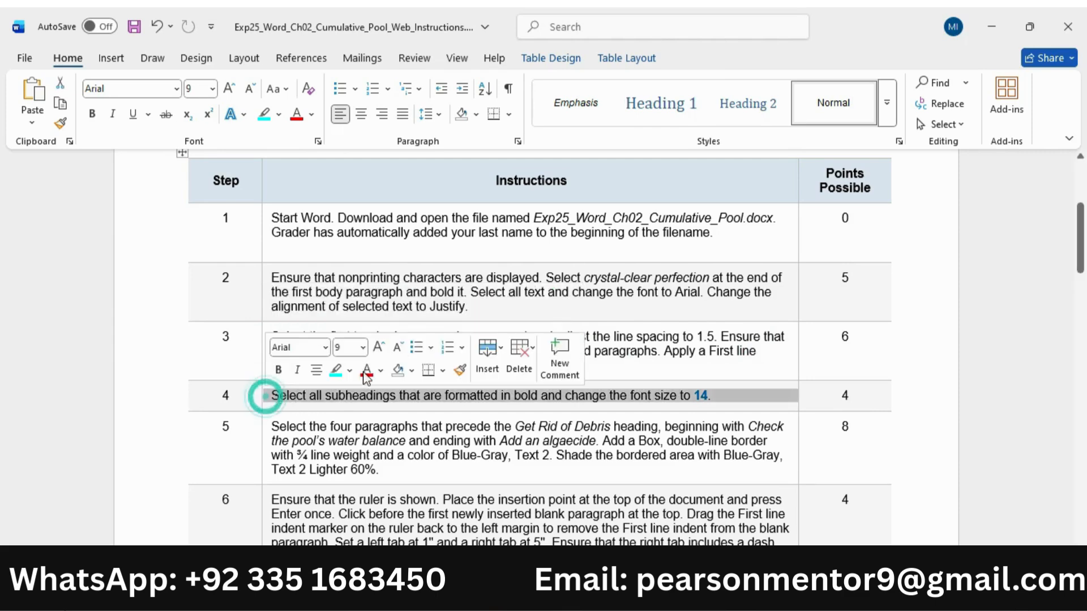
{"action": "left_click", "coordinate": [380, 347]}
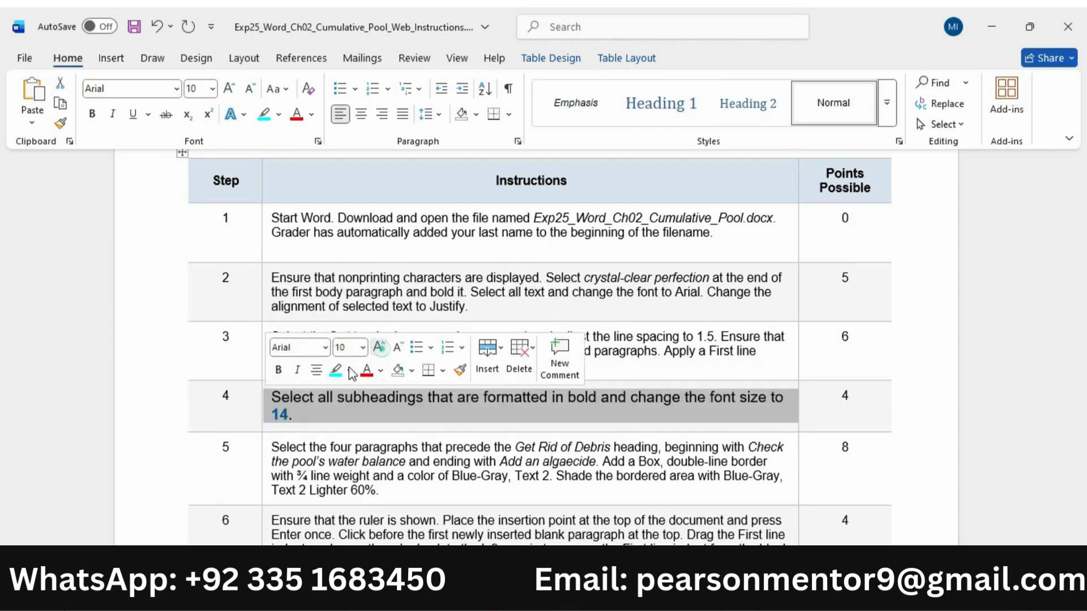
{"action": "left_click", "coordinate": [383, 408]}
{"action": "left_click", "coordinate": [264, 114]}
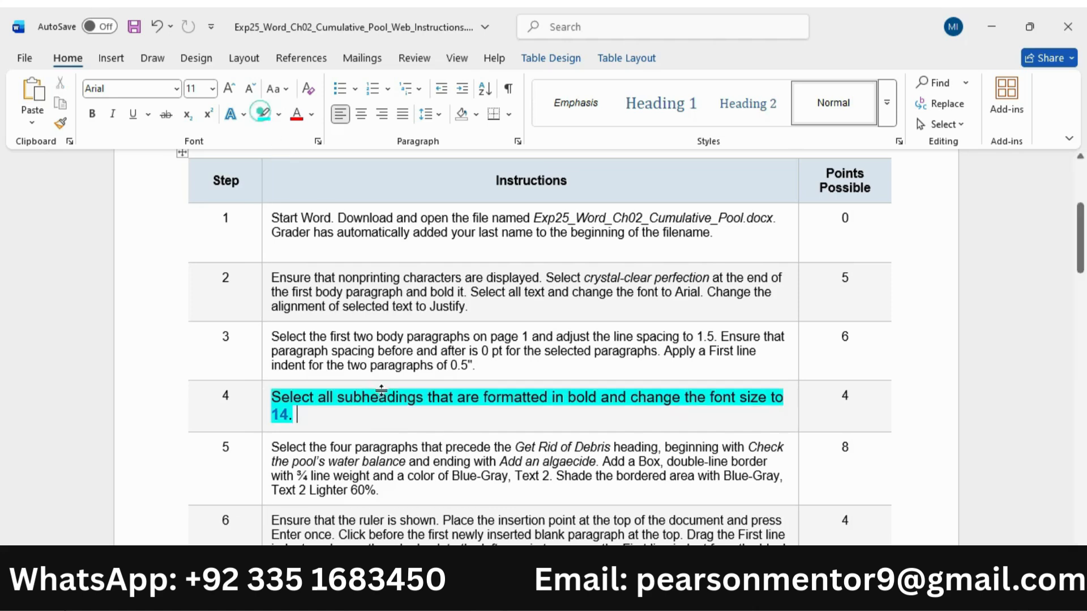
{"action": "left_click", "coordinate": [387, 416]}
{"action": "left_click", "coordinate": [267, 401]}
{"action": "left_click_drag", "start_coordinate": [272, 397], "coordinate": [316, 416]}
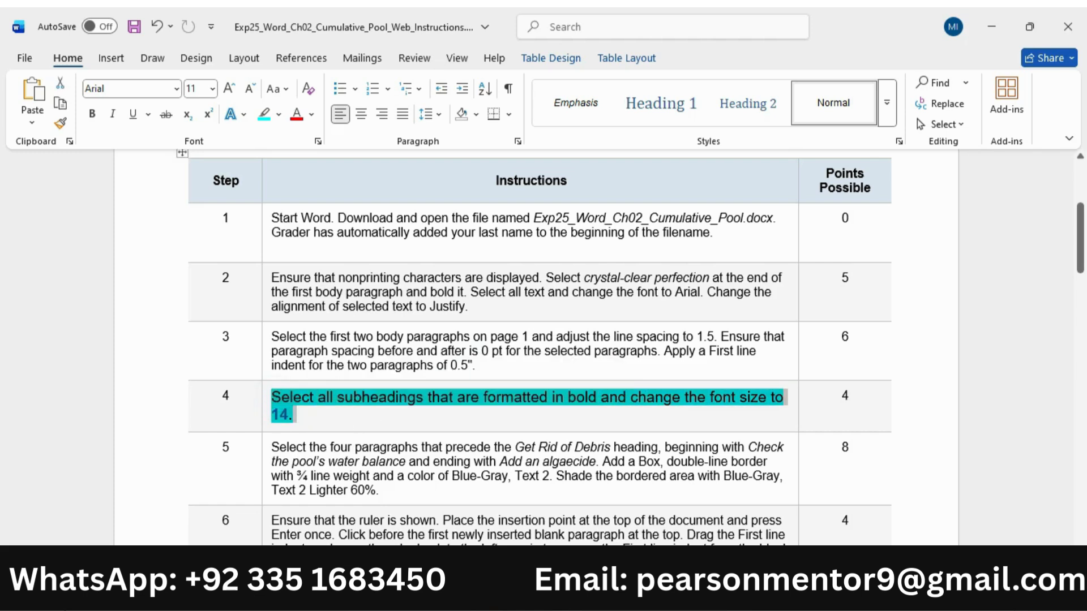
- In the pool document, add the subheadings Get Rid of Debris, Set Up the Vacuum and Vacuum the Pool to the current selection
{"action": "left_click", "coordinate": [818, 504]}
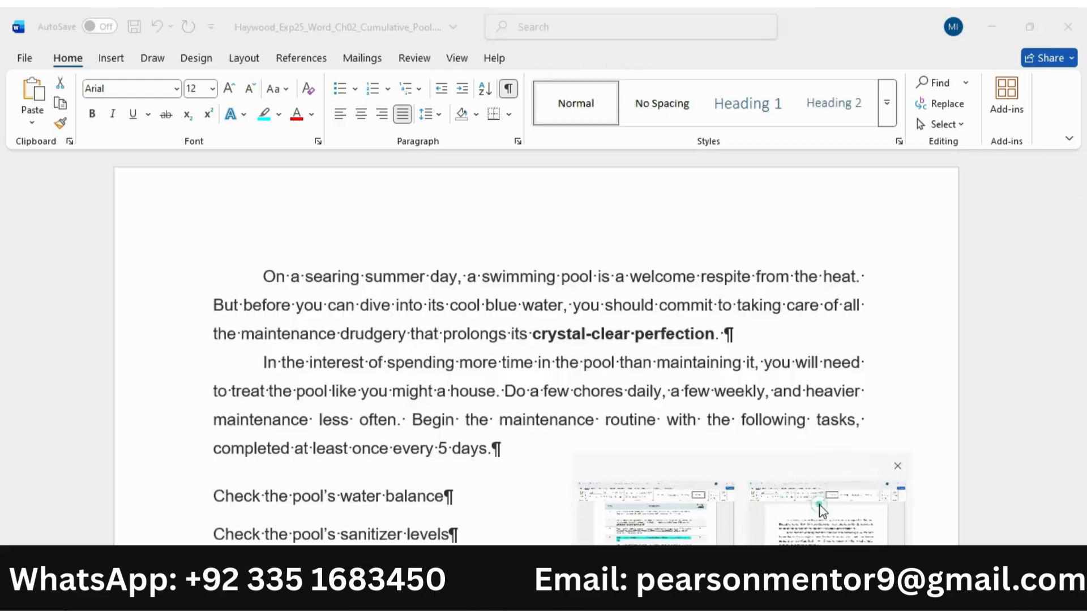
{"action": "scroll", "coordinate": [583, 323], "scroll_direction": "down", "scroll_amount": 5}
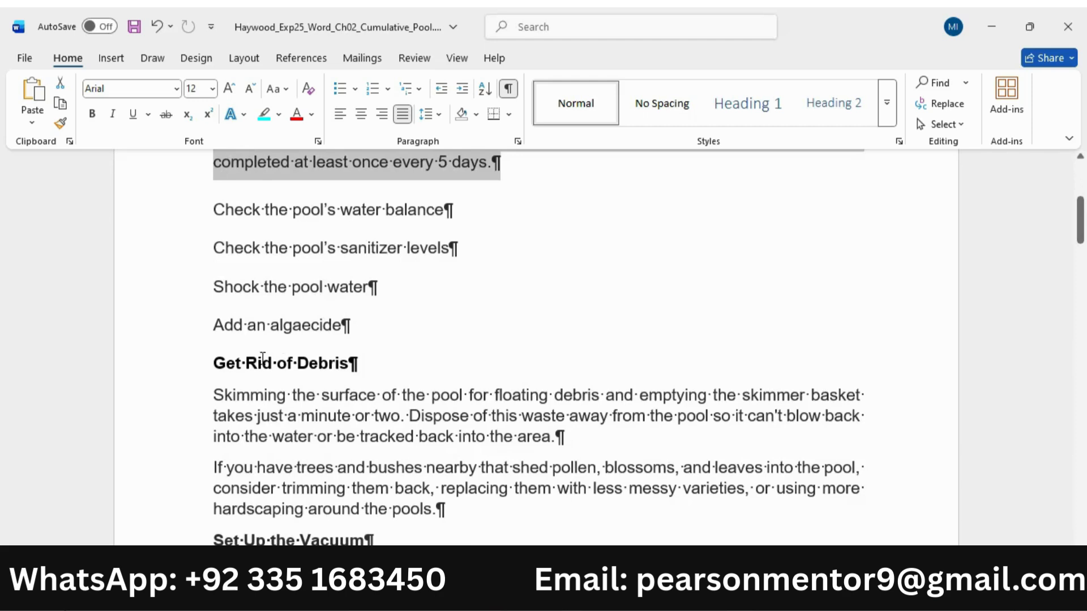
{"action": "scroll", "coordinate": [565, 292], "scroll_direction": "down", "scroll_amount": 2}
{"action": "left_click_drag", "start_coordinate": [211, 219], "coordinate": [355, 225]}
{"action": "left_click_drag", "start_coordinate": [1084, 221], "coordinate": [1084, 229]}
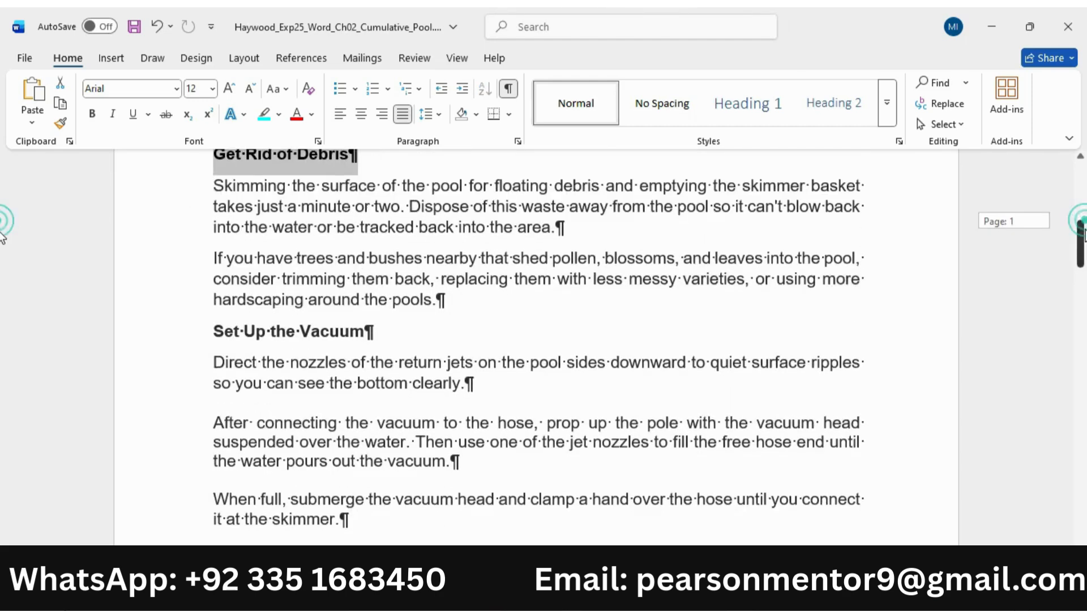
{"action": "left_click_drag", "start_coordinate": [215, 329], "coordinate": [372, 331]}
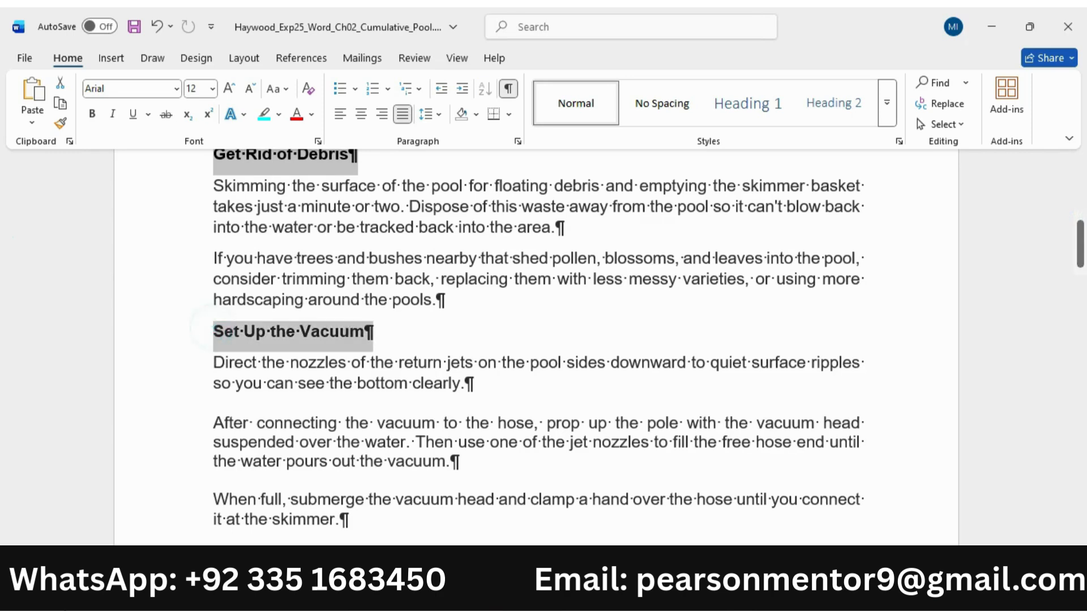
{"action": "scroll", "coordinate": [216, 543], "scroll_direction": "down", "scroll_amount": 1}
{"action": "left_click_drag", "start_coordinate": [356, 543], "coordinate": [369, 453]}
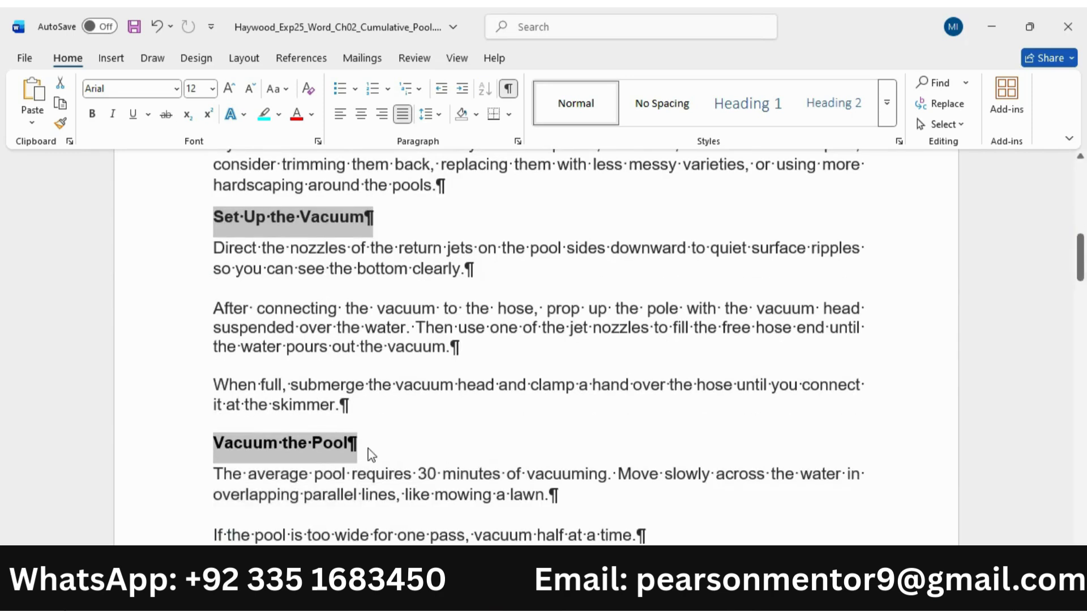
- Extend the multiple selection with the subheadings Adjust the Chemicals, Backwash the Filter, Clean the Pump Filter and Add Chlorine to the System
{"action": "left_click_drag", "start_coordinate": [1079, 264], "coordinate": [1078, 331]}
{"action": "left_click_drag", "start_coordinate": [212, 347], "coordinate": [405, 347]}
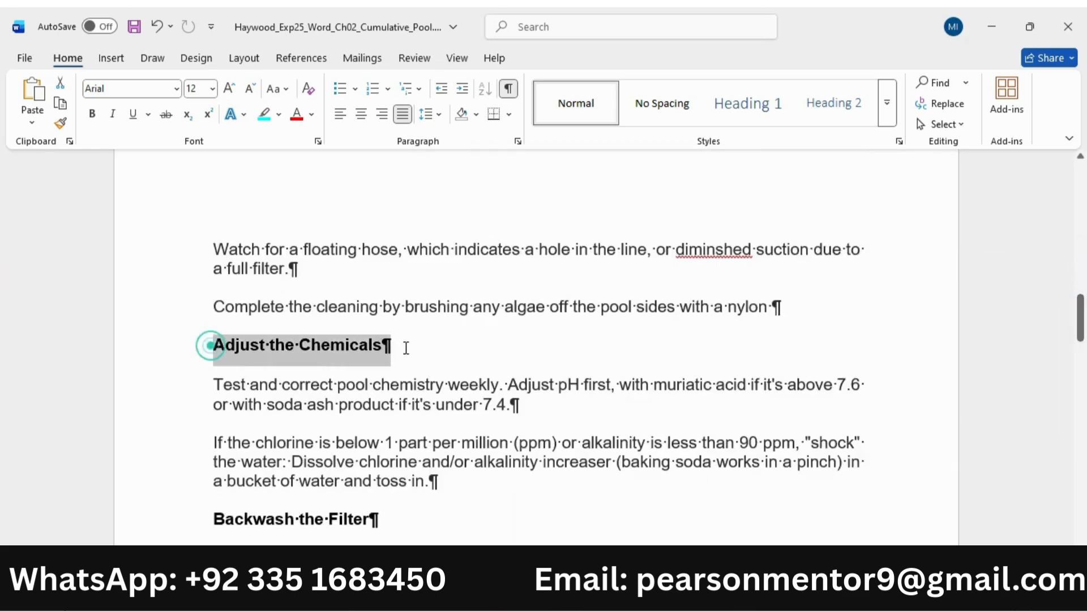
{"action": "left_click_drag", "start_coordinate": [1079, 327], "coordinate": [1079, 360]}
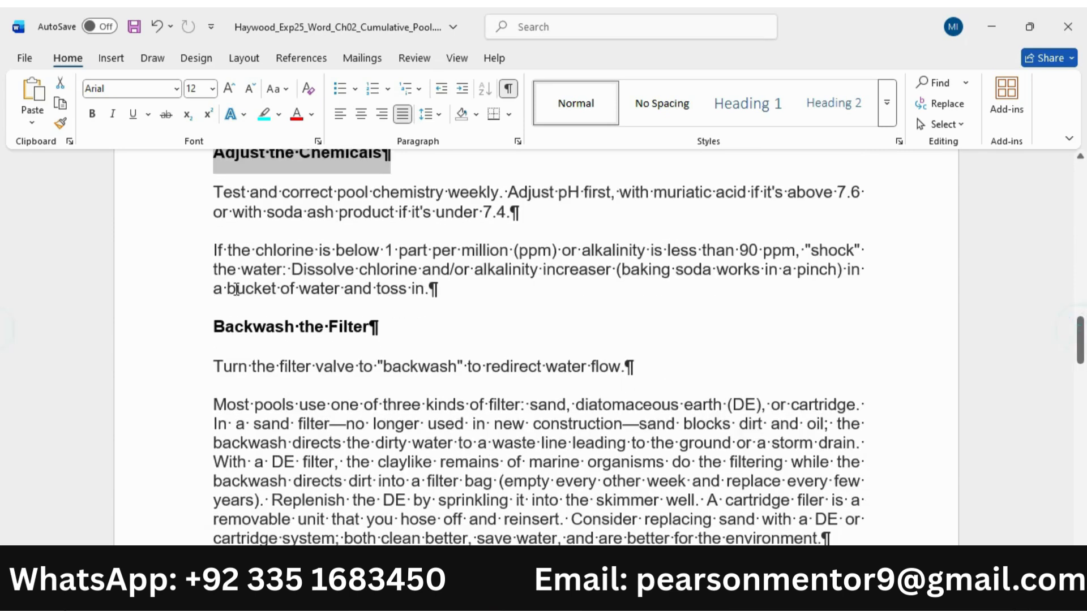
{"action": "left_click_drag", "start_coordinate": [214, 326], "coordinate": [378, 328]}
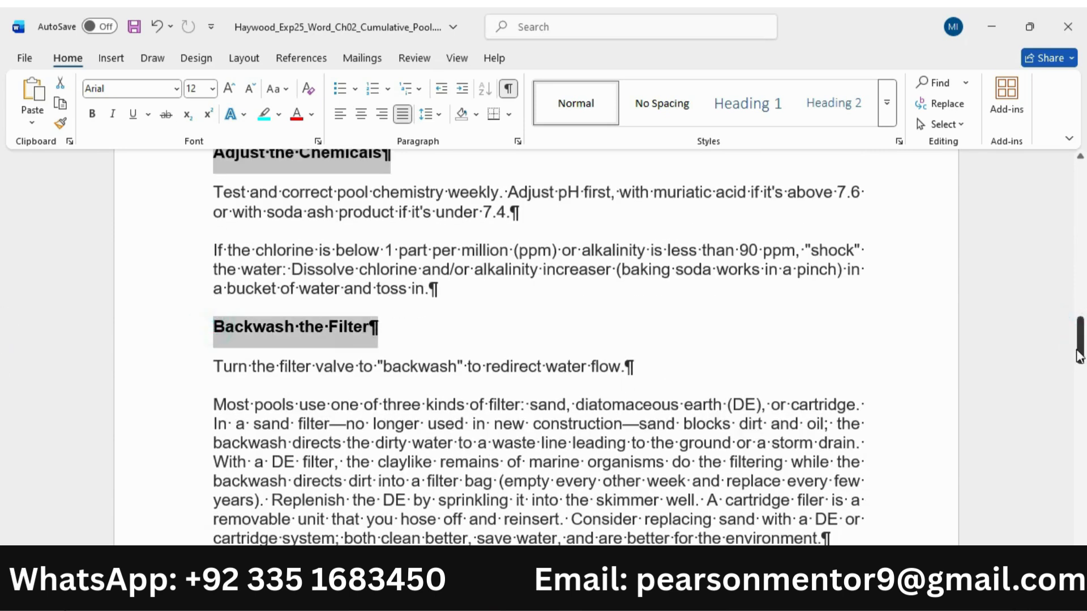
{"action": "left_click_drag", "start_coordinate": [1078, 347], "coordinate": [1081, 398]}
{"action": "left_click_drag", "start_coordinate": [209, 211], "coordinate": [413, 229]}
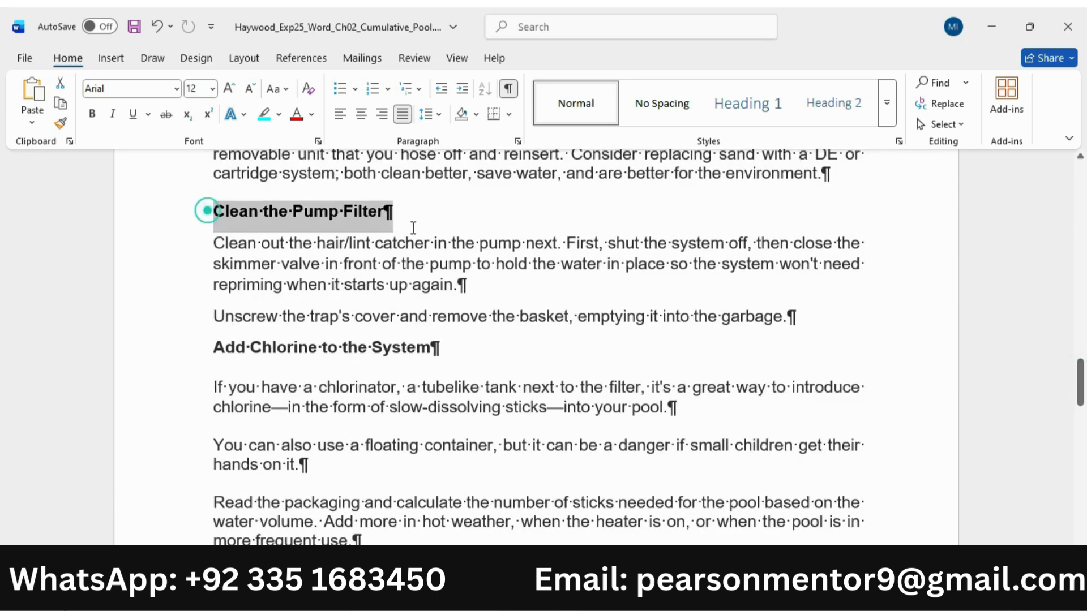
{"action": "left_click_drag", "start_coordinate": [215, 342], "coordinate": [440, 347]}
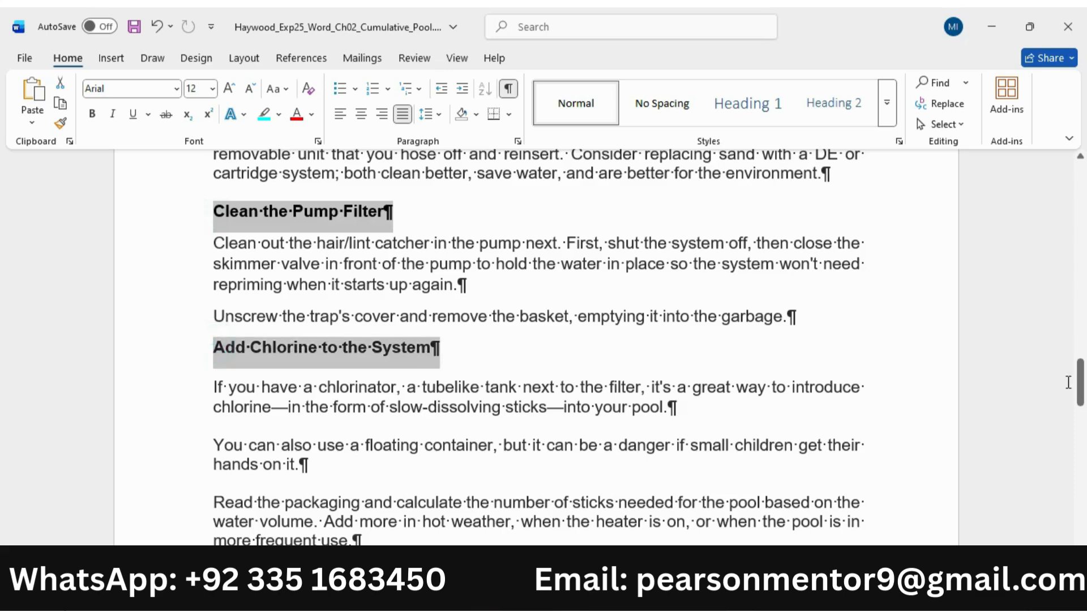
{"action": "left_click_drag", "start_coordinate": [1083, 386], "coordinate": [1084, 432]}
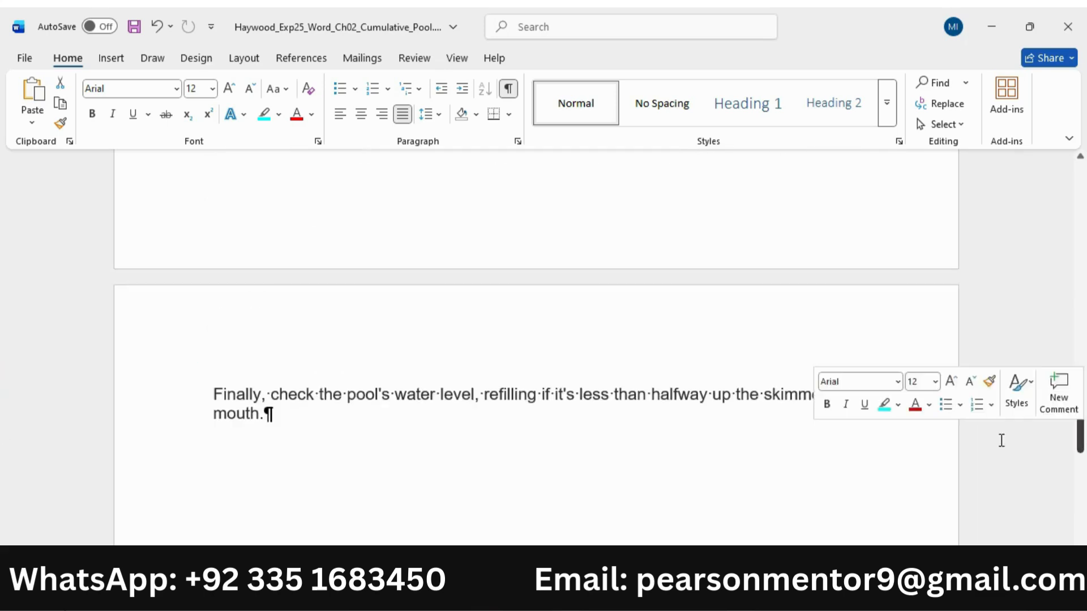
- Recheck step 4 of the instructions and set the font size of all selected text in the pool document to 14
{"action": "left_click", "coordinate": [742, 594]}
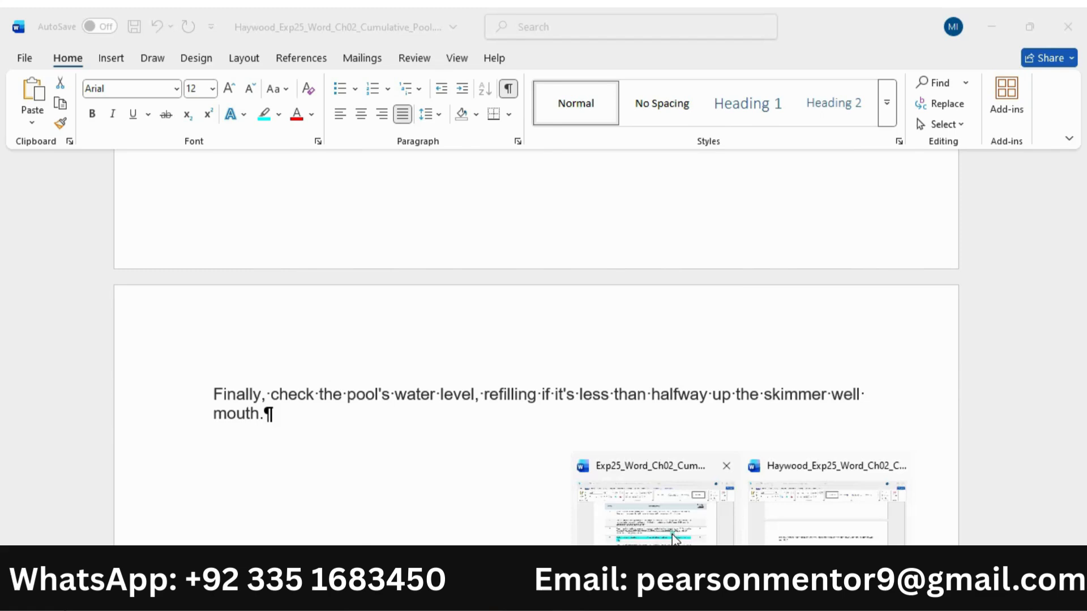
{"action": "left_click", "coordinate": [673, 535]}
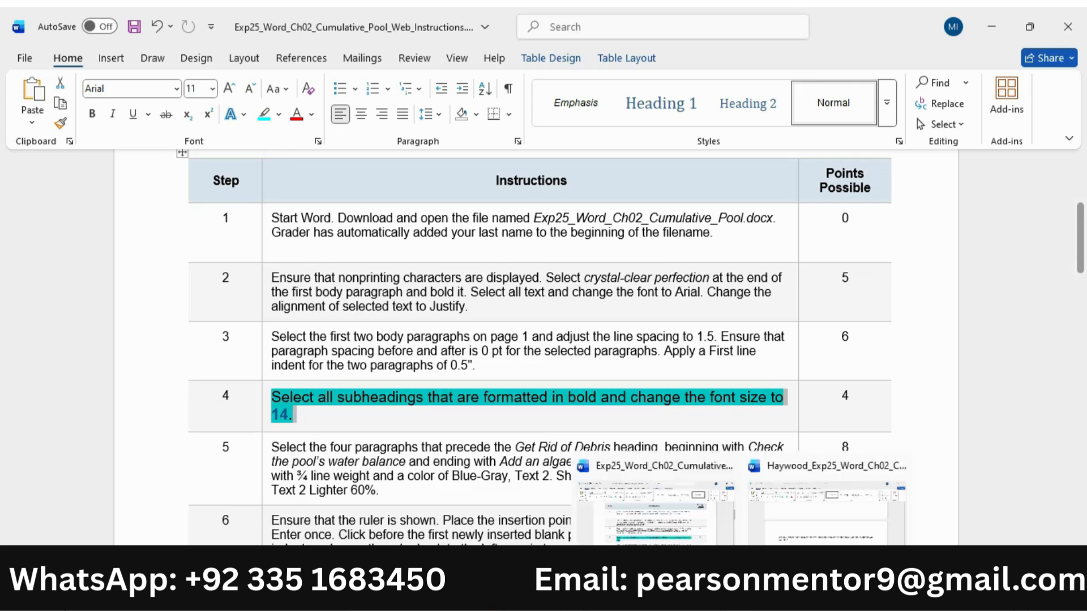
{"action": "left_click", "coordinate": [749, 535]}
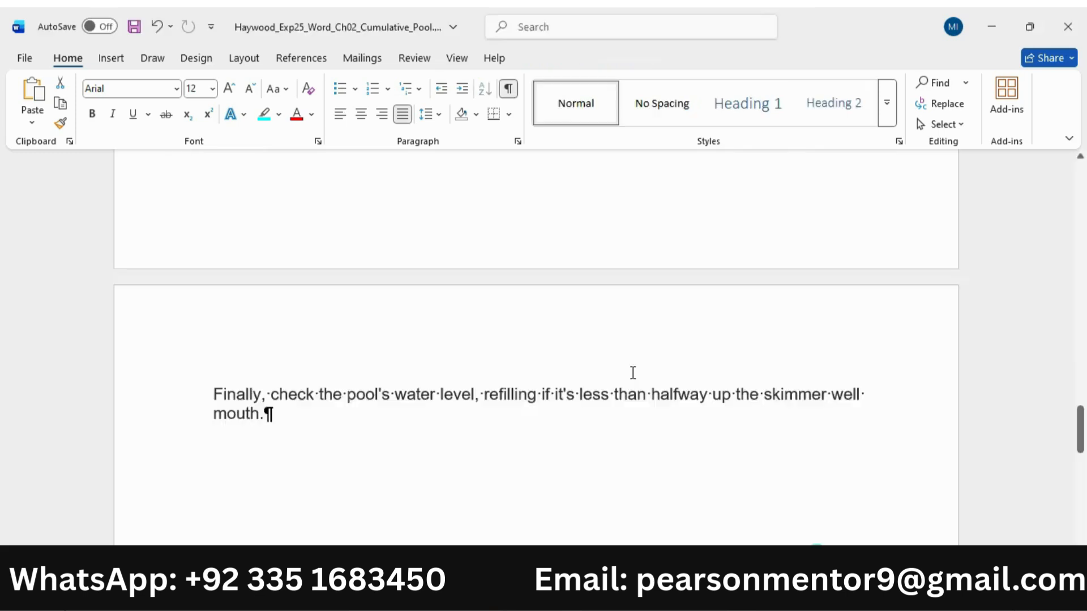
{"action": "left_click", "coordinate": [212, 88]}
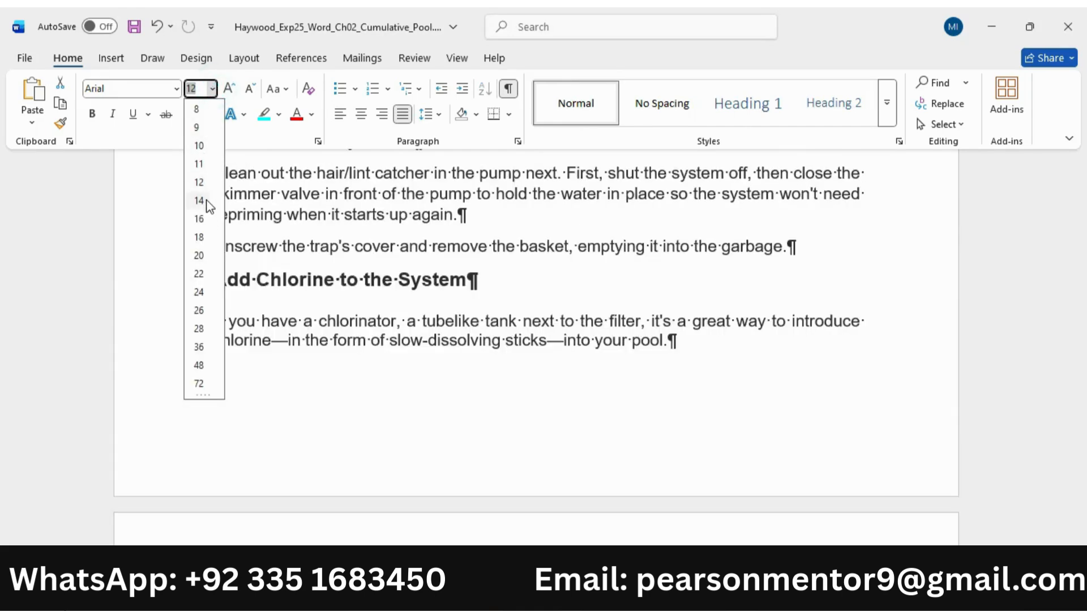
{"action": "left_click", "coordinate": [206, 199]}
{"action": "left_click_drag", "start_coordinate": [1081, 396], "coordinate": [1082, 161]}
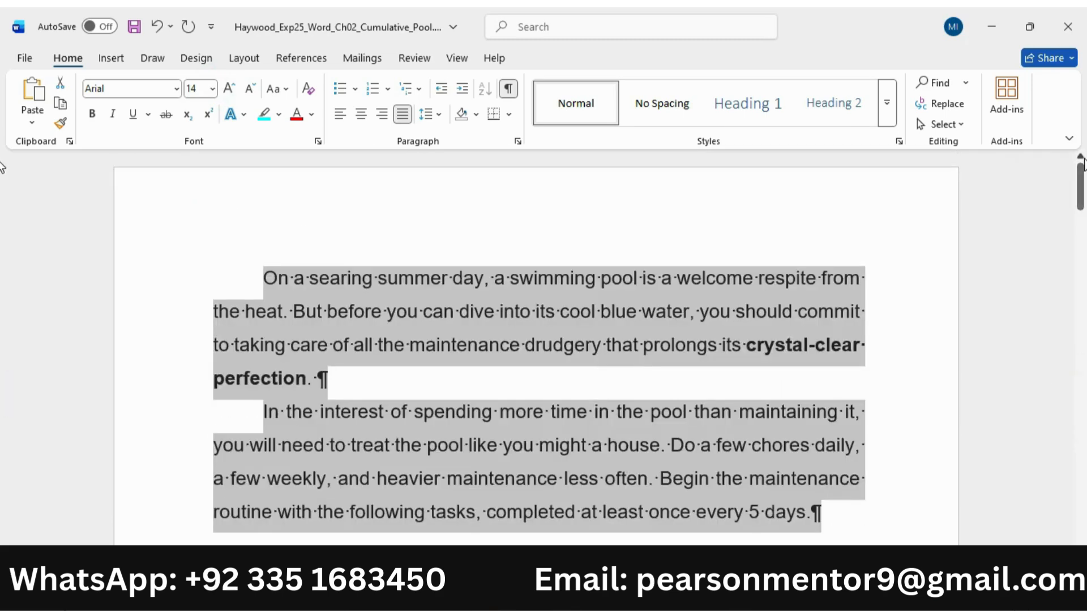
- Return to the instructions document and reduce the step 4 instruction text to 9 pt
{"action": "mouse_move", "coordinate": [738, 599]}
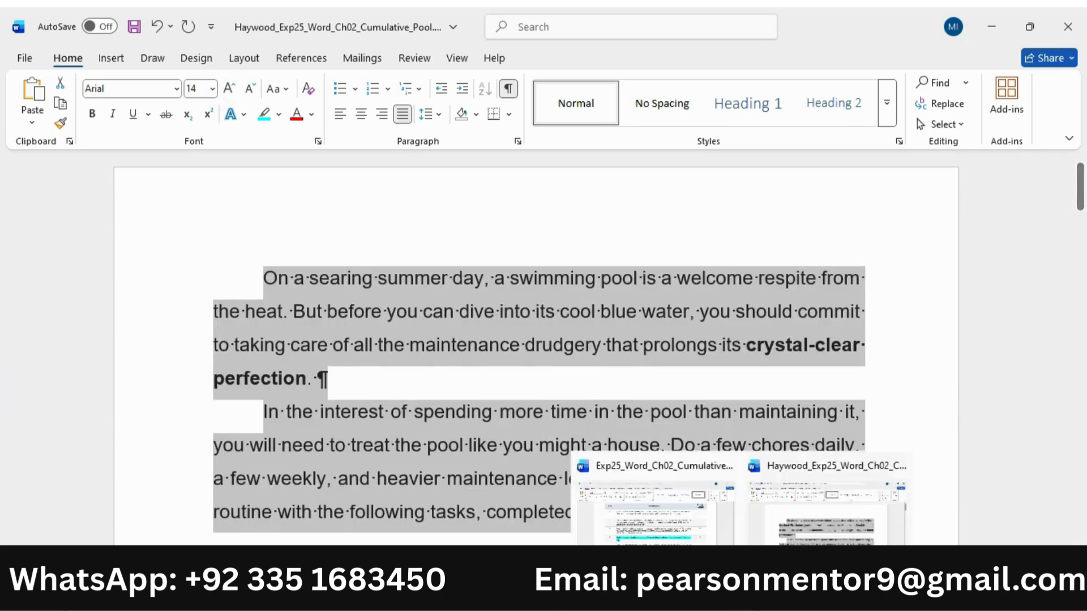
{"action": "left_click", "coordinate": [651, 504]}
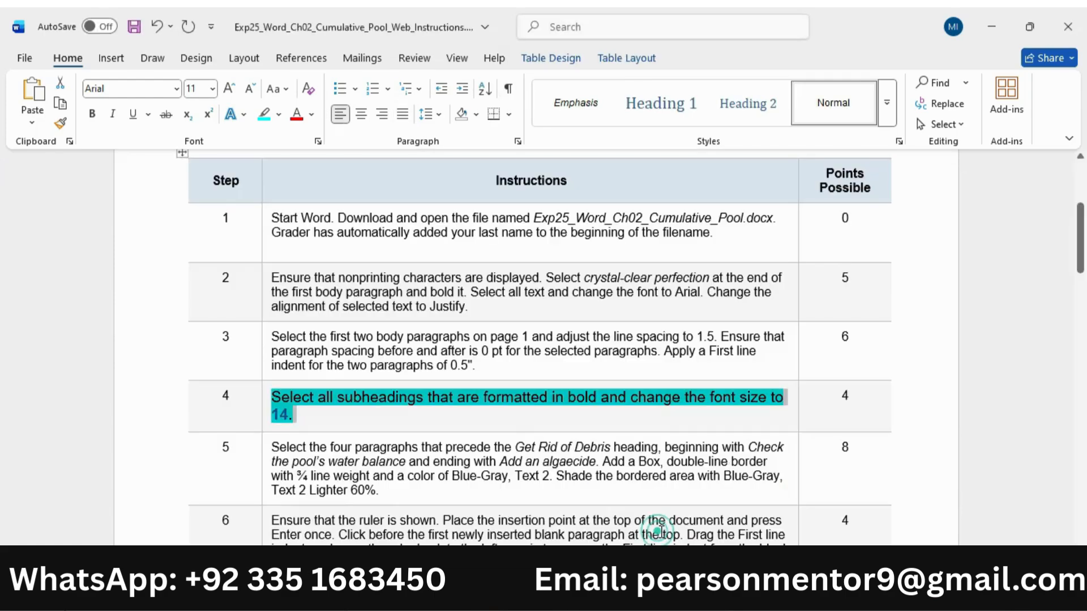
{"action": "left_click", "coordinate": [263, 406]}
{"action": "left_click", "coordinate": [399, 355]}
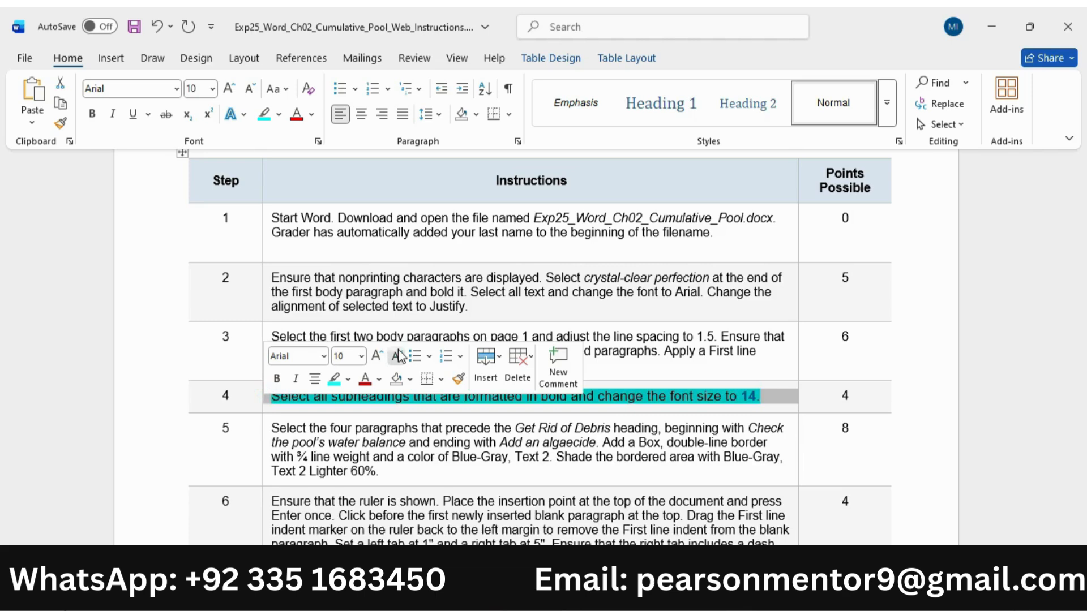
{"action": "left_click", "coordinate": [399, 355]}
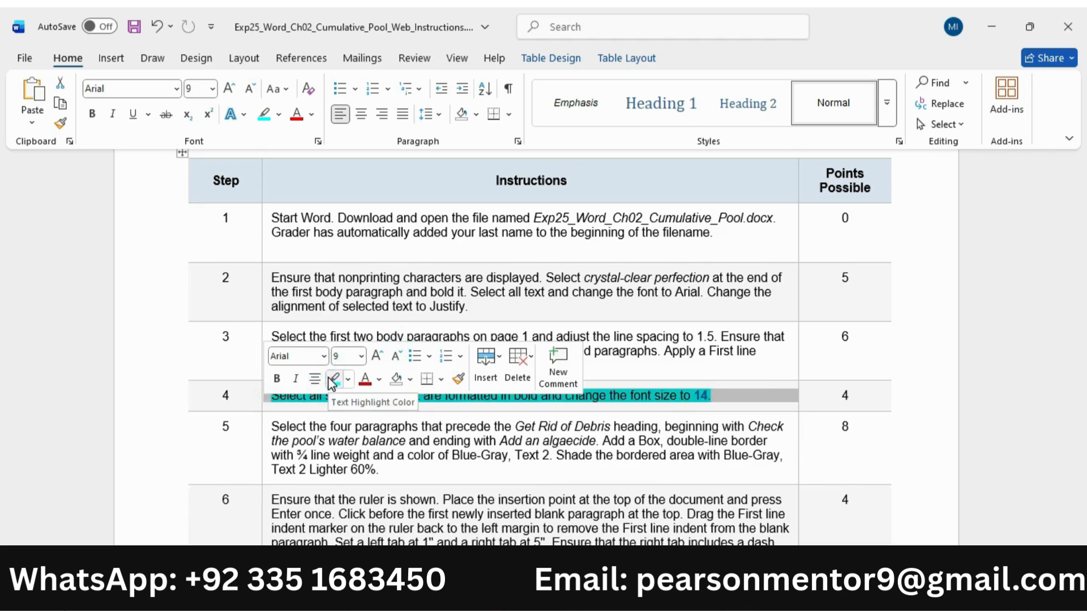
- Enlarge the step 5 instruction text to 11 pt and highlight it in turquoise
{"action": "left_click", "coordinate": [263, 443]}
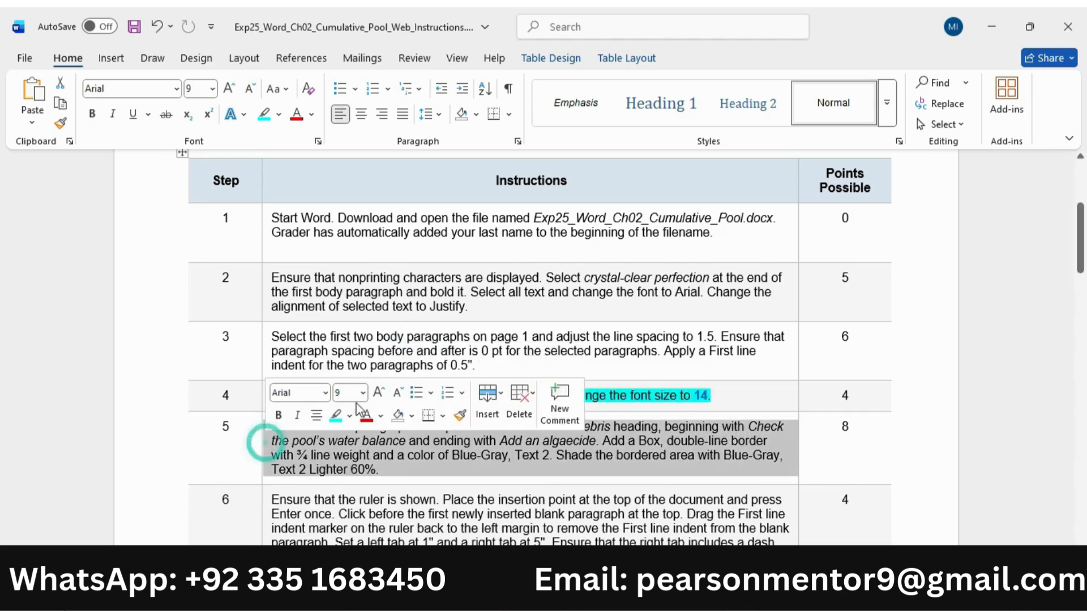
{"action": "left_click", "coordinate": [379, 394]}
{"action": "left_click", "coordinate": [379, 393]}
{"action": "left_click", "coordinate": [335, 416]}
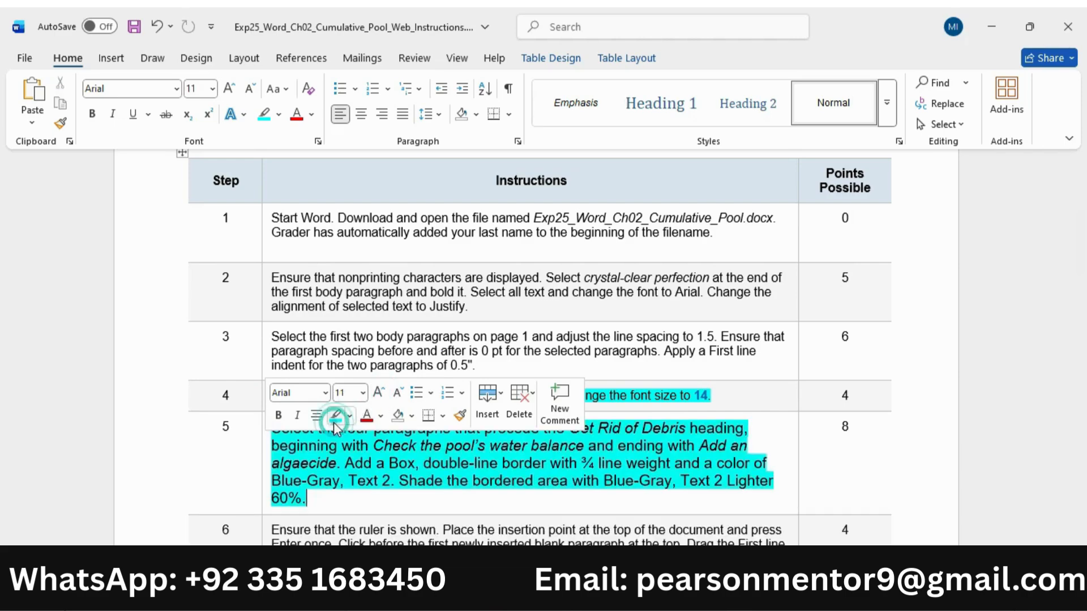
- Remove the turquoise highlight from step 4 and select the sentence in step 5 that names the four paragraphs before Get Rid of Debris
{"action": "mouse_move", "coordinate": [1081, 243]}
{"action": "left_mouse_down"}
{"action": "mouse_move", "coordinate": [1083, 468]}
{"action": "mouse_move", "coordinate": [1081, 252]}
{"action": "left_mouse_up"}
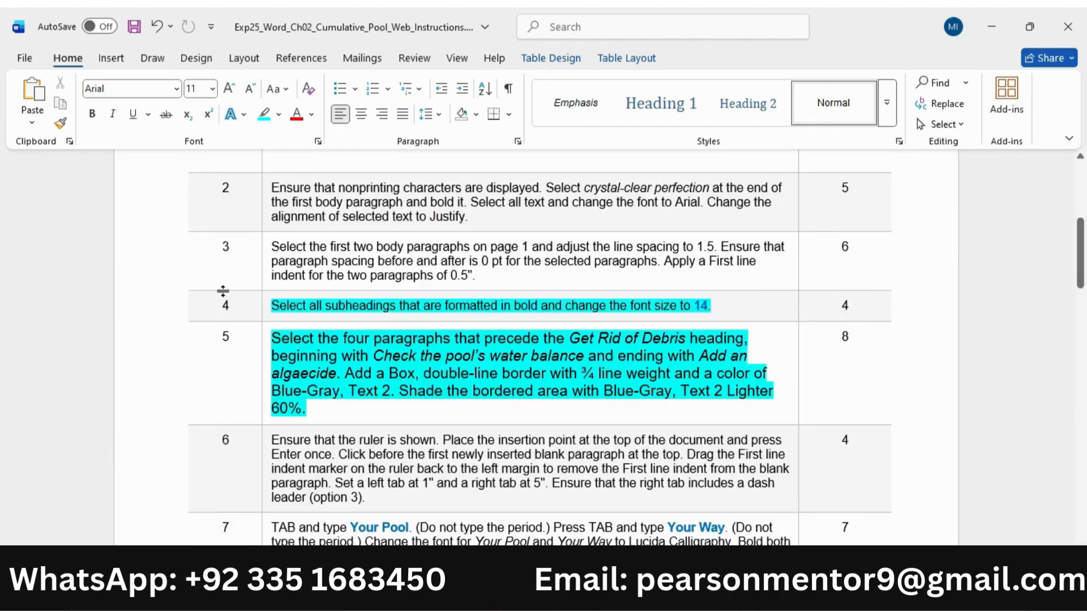
{"action": "left_click", "coordinate": [265, 310]}
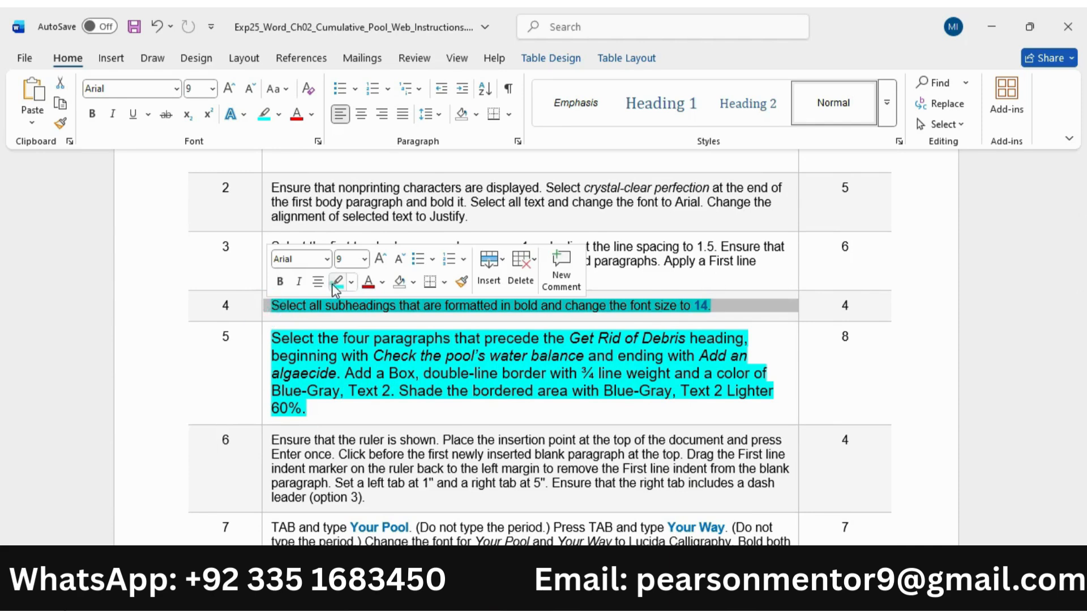
{"action": "left_click", "coordinate": [335, 283]}
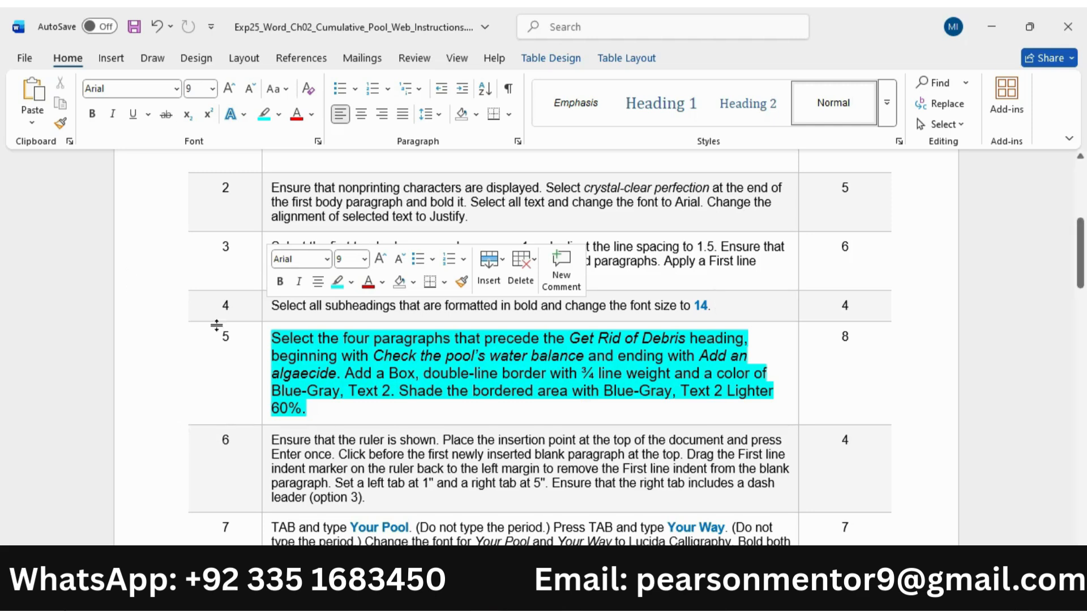
{"action": "left_click_drag", "start_coordinate": [282, 339], "coordinate": [591, 355]}
{"action": "left_click_drag", "start_coordinate": [492, 346], "coordinate": [346, 371]}
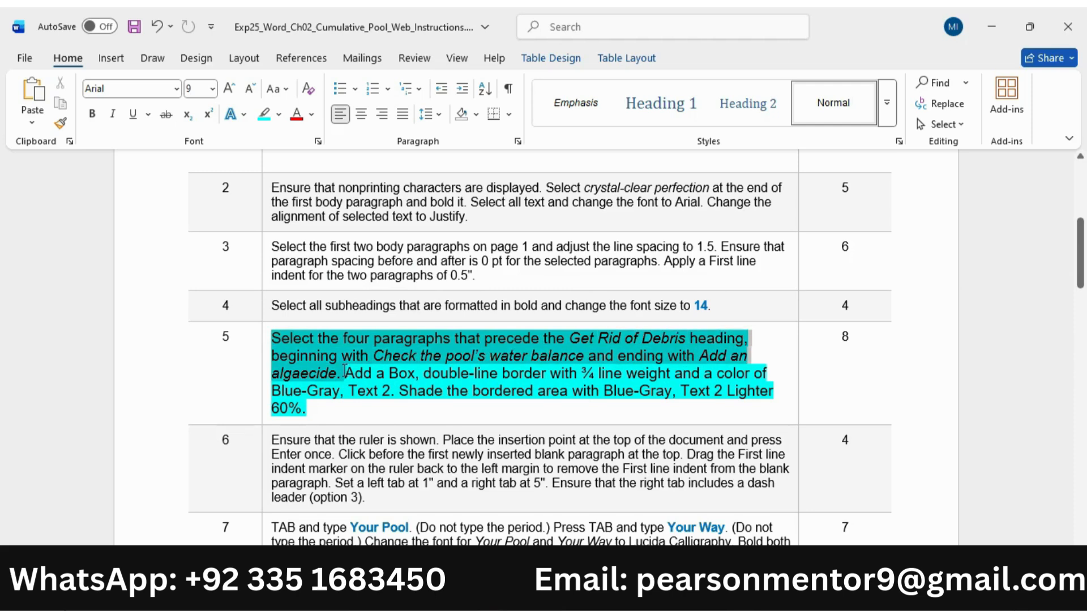
- Switch to the pool document and select the four paragraphs from Check the pool's water balance through Add an algaecide
{"action": "left_click", "coordinate": [842, 527]}
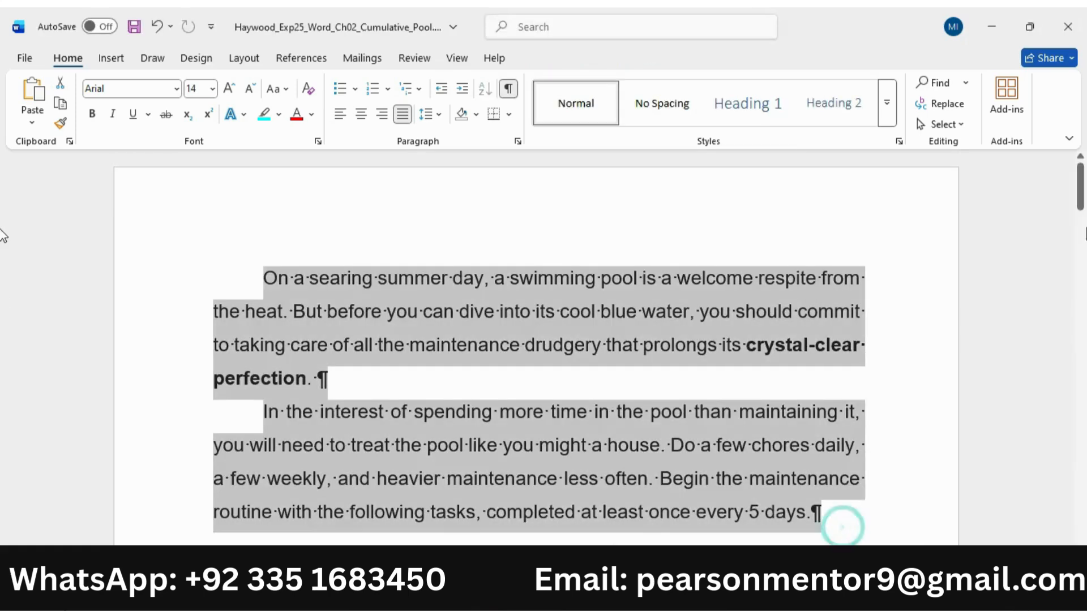
{"action": "left_click", "coordinate": [809, 198]}
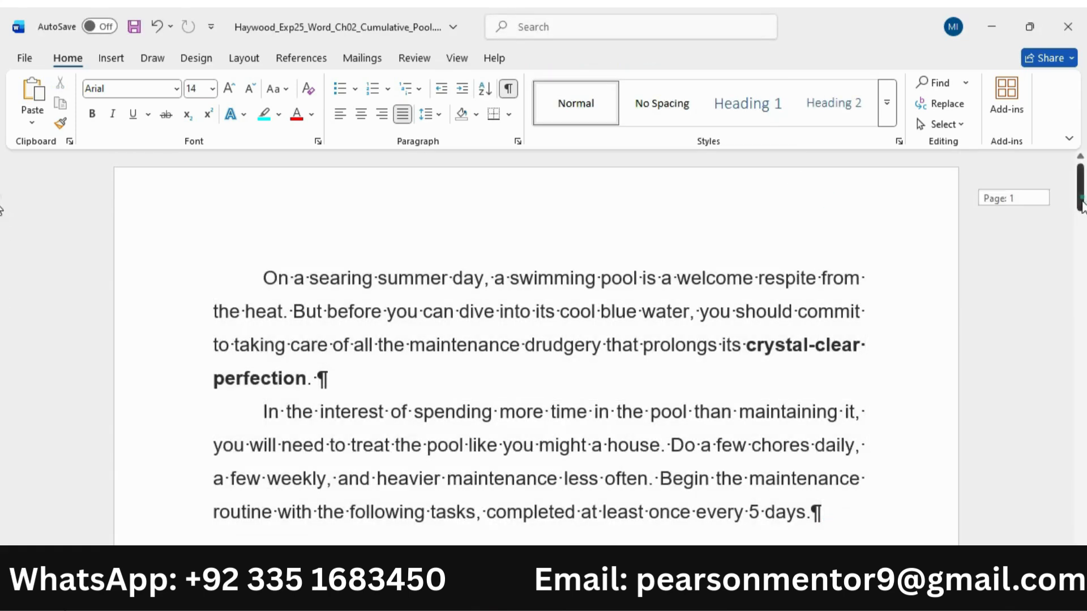
{"action": "left_click_drag", "start_coordinate": [1081, 206], "coordinate": [1081, 240]}
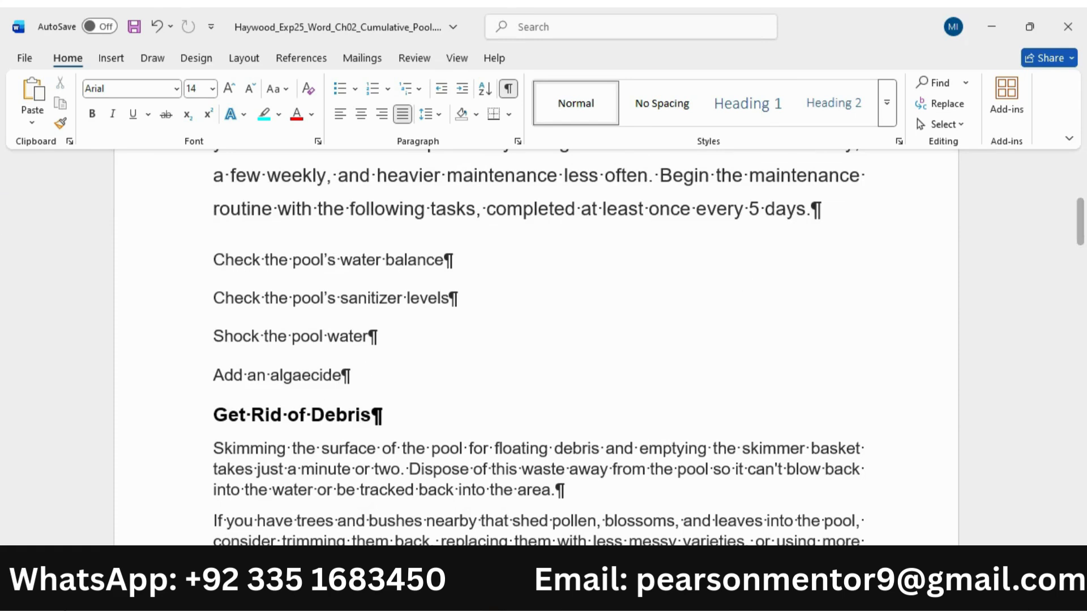
{"action": "left_click", "coordinate": [656, 529]}
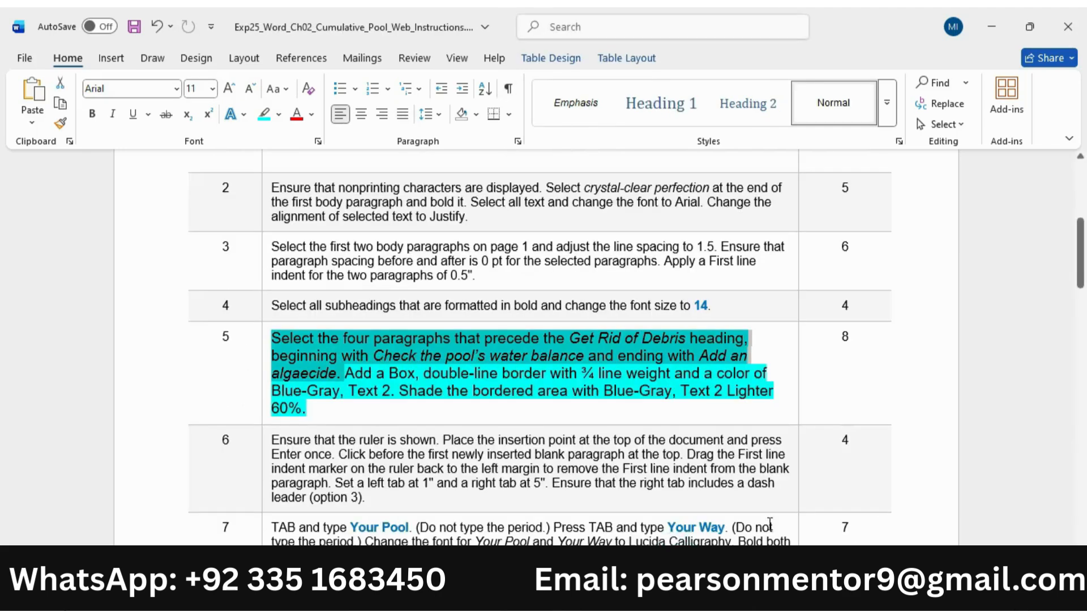
{"action": "left_click", "coordinate": [798, 517]}
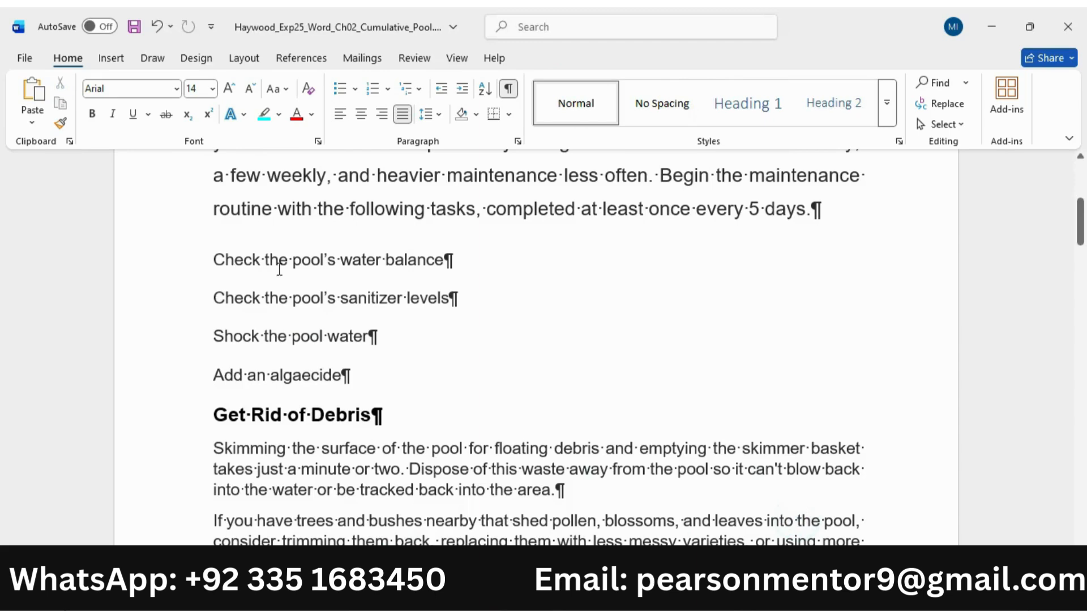
{"action": "left_click", "coordinate": [667, 532]}
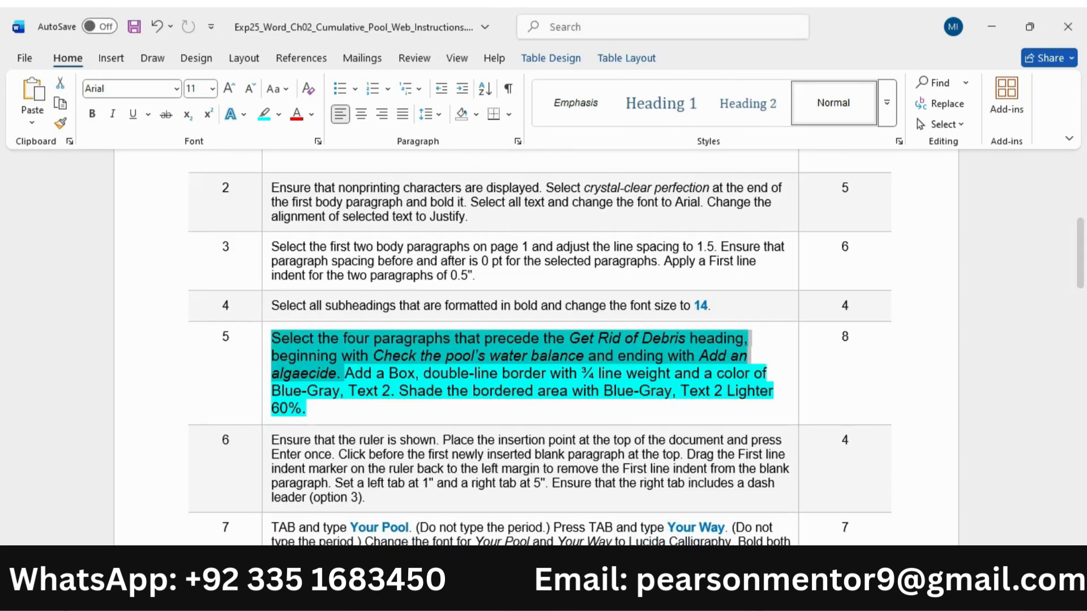
{"action": "left_click", "coordinate": [791, 542]}
{"action": "mouse_move", "coordinate": [738, 595]}
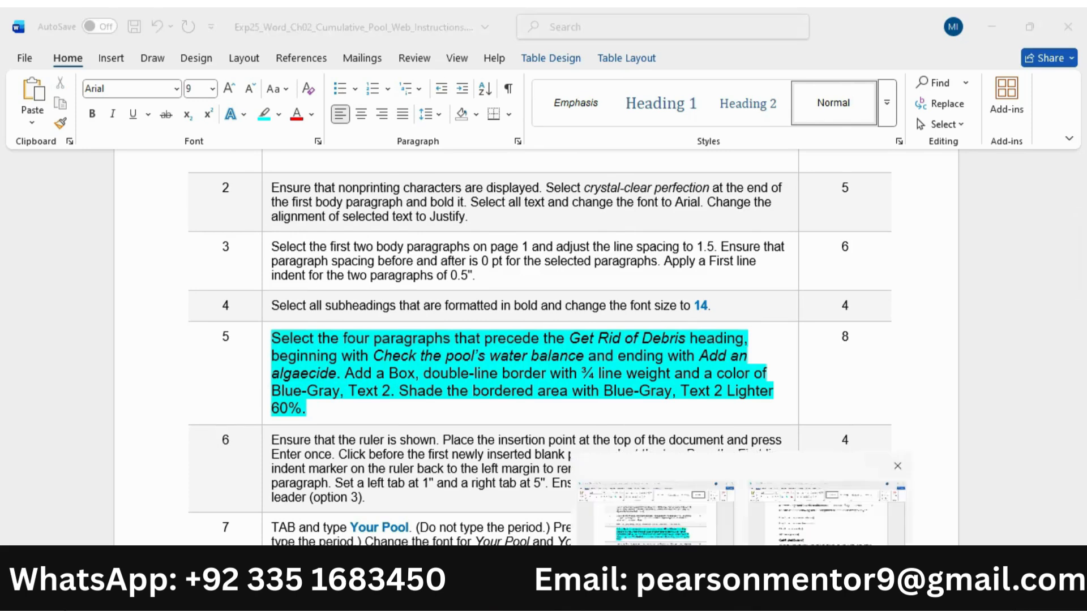
{"action": "left_click", "coordinate": [826, 521]}
{"action": "left_click_drag", "start_coordinate": [211, 255], "coordinate": [362, 368]}
- Return to the instructions document and select the step 5 text describing the box border's line style, weight and color
{"action": "left_click", "coordinate": [672, 523]}
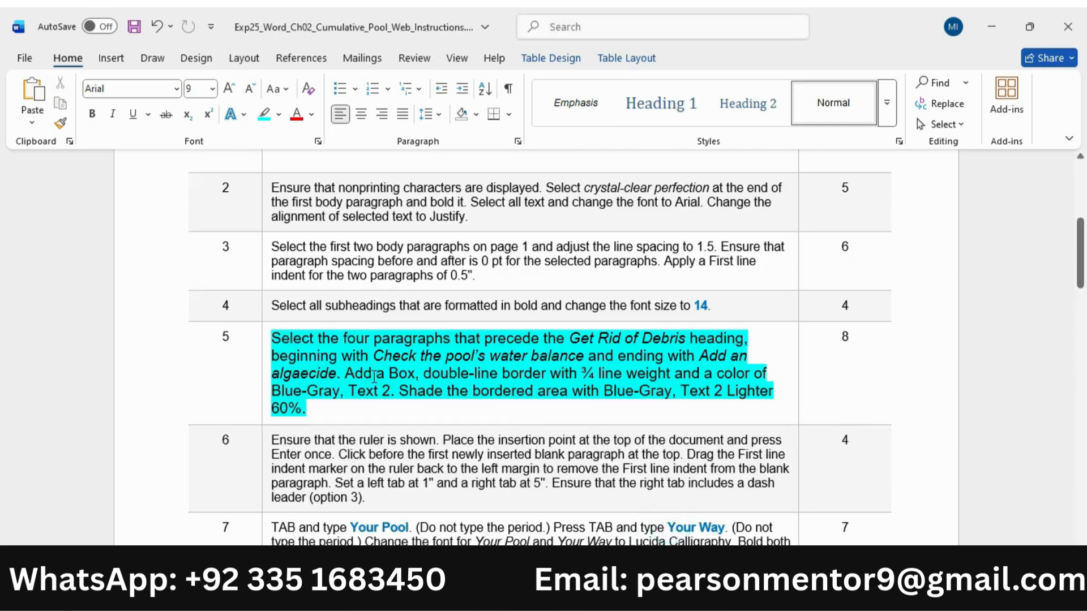
{"action": "left_click_drag", "start_coordinate": [352, 373], "coordinate": [393, 393]}
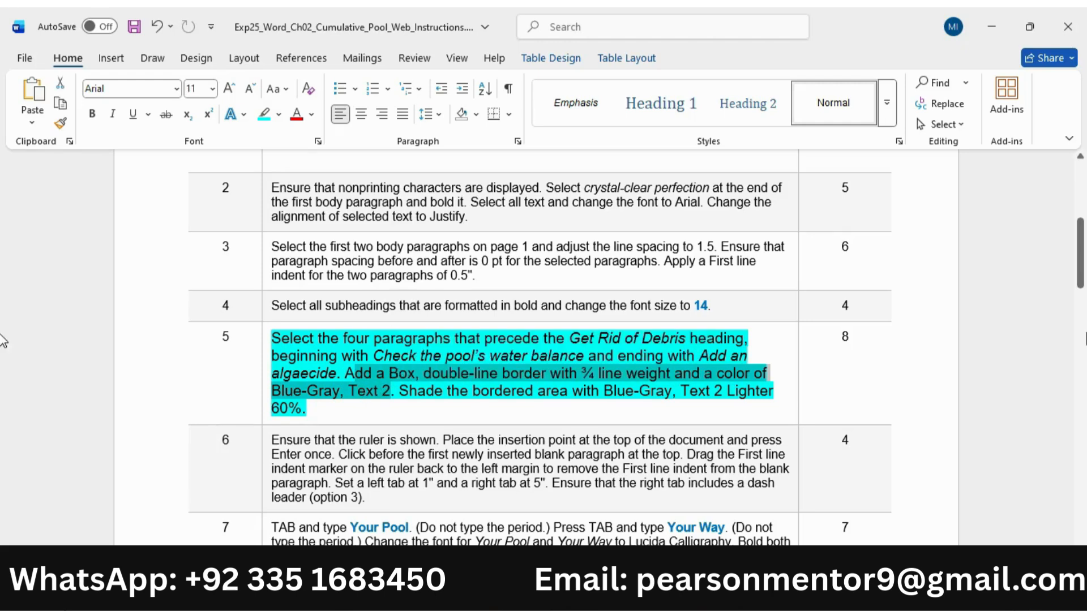
{"action": "left_click_drag", "start_coordinate": [1081, 268], "coordinate": [1081, 289]}
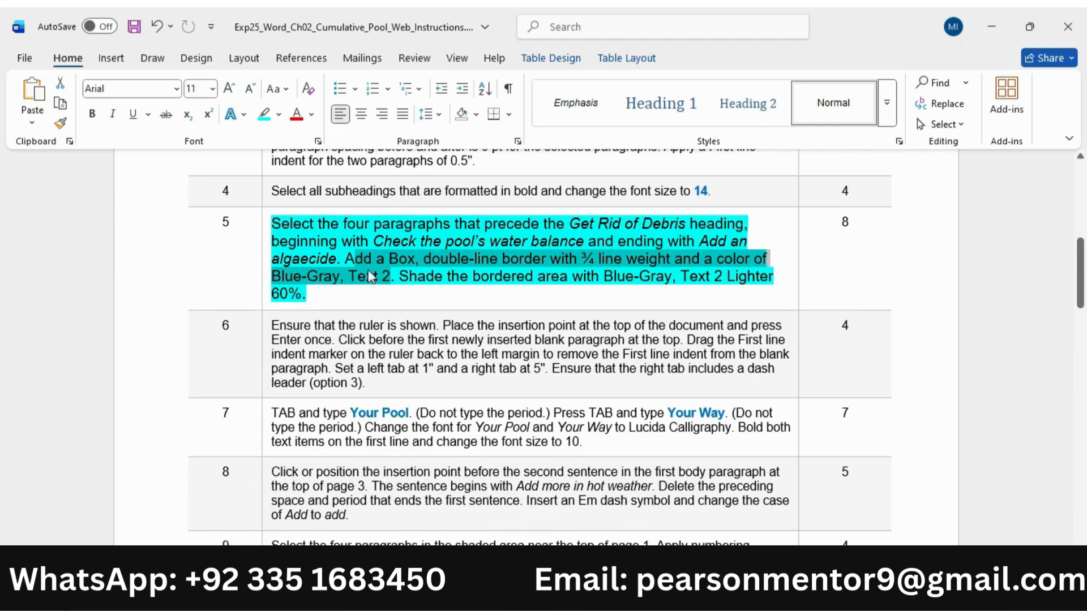
- In the pool document, set up a Box border with a double-line style and ¾ pt width for the four selected paragraphs
{"action": "mouse_move", "coordinate": [738, 597]}
{"action": "left_click", "coordinate": [798, 529]}
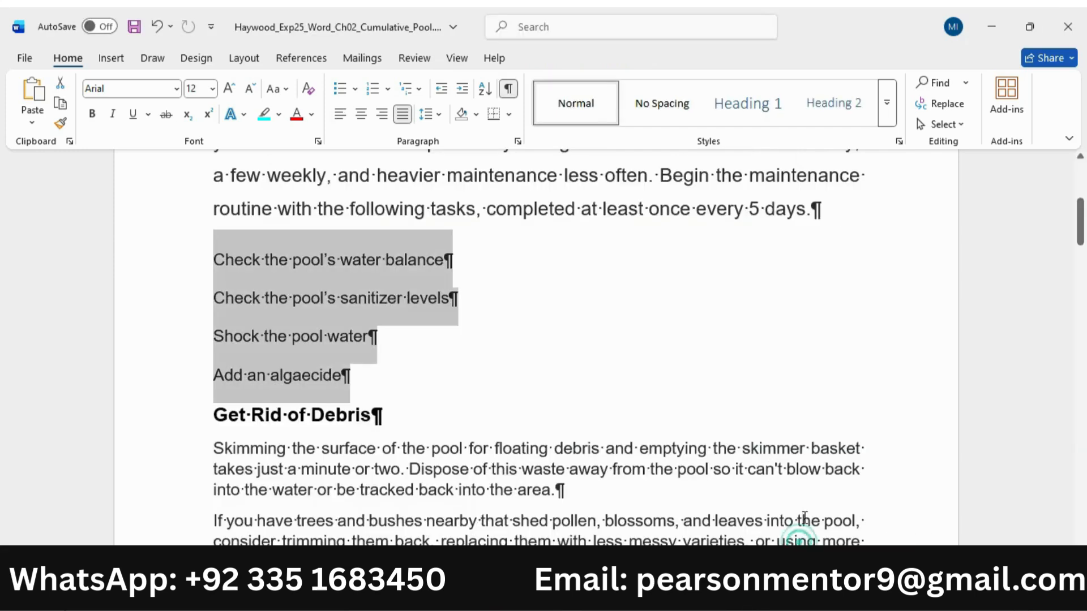
{"action": "left_click", "coordinate": [509, 115]}
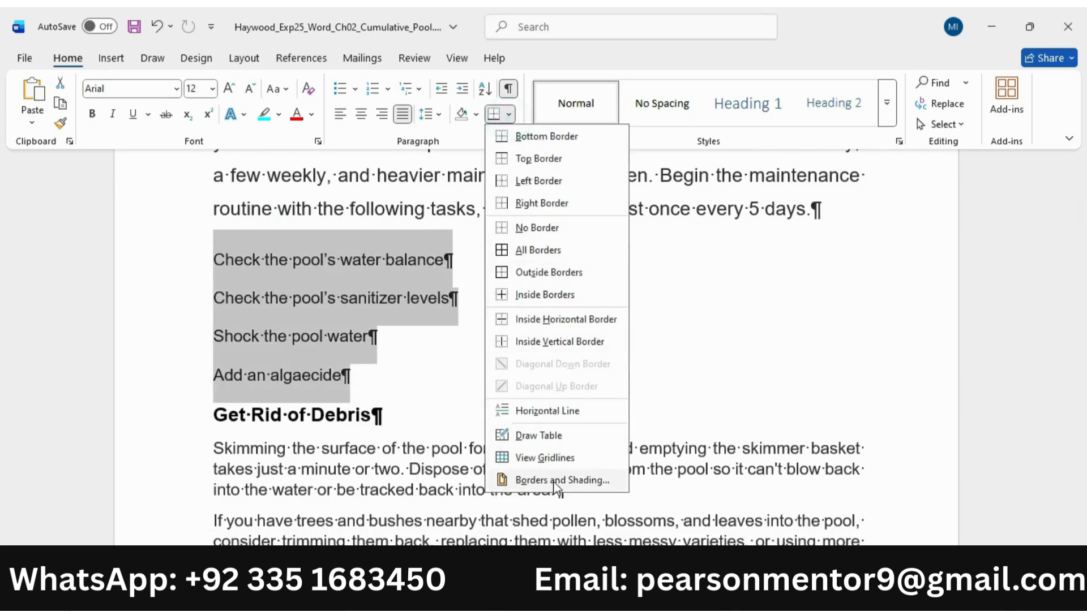
{"action": "left_click", "coordinate": [562, 480]}
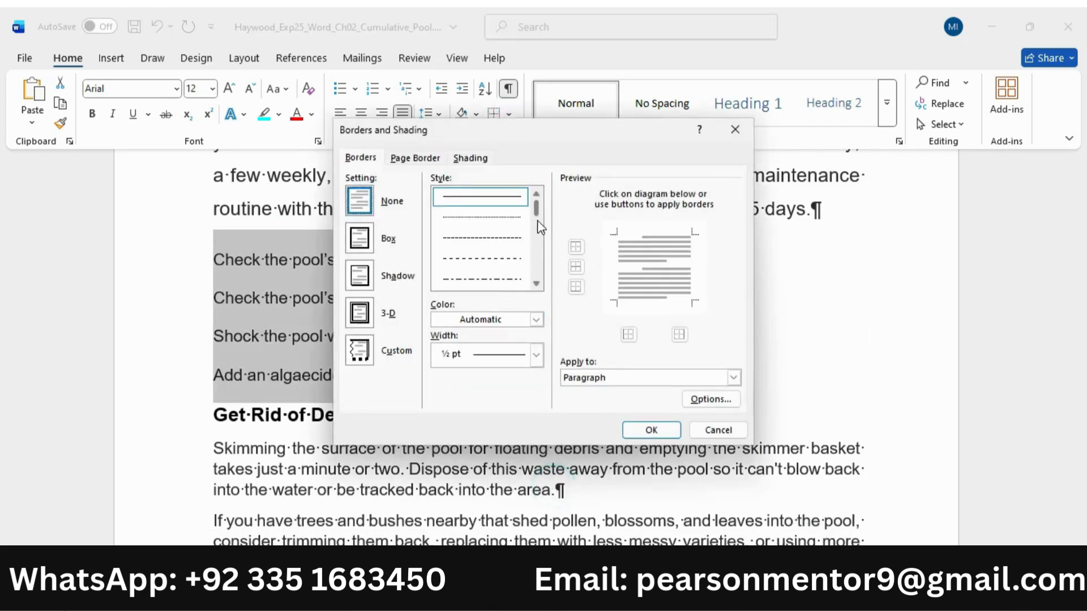
{"action": "scroll", "coordinate": [536, 215], "scroll_direction": "down", "scroll_amount": 2}
{"action": "left_click", "coordinate": [509, 242]}
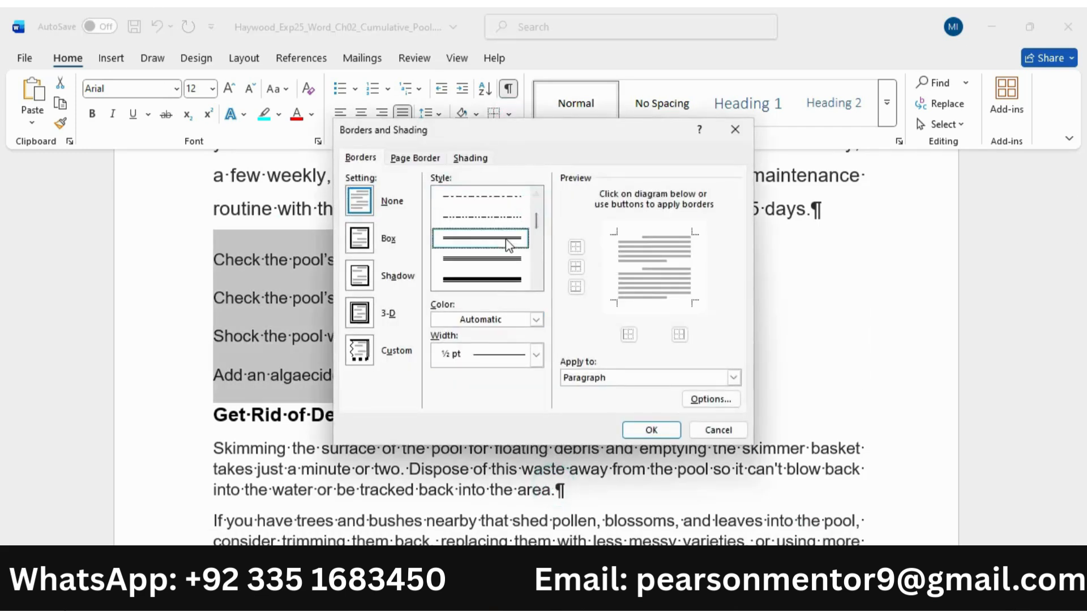
{"action": "left_click", "coordinate": [536, 355]}
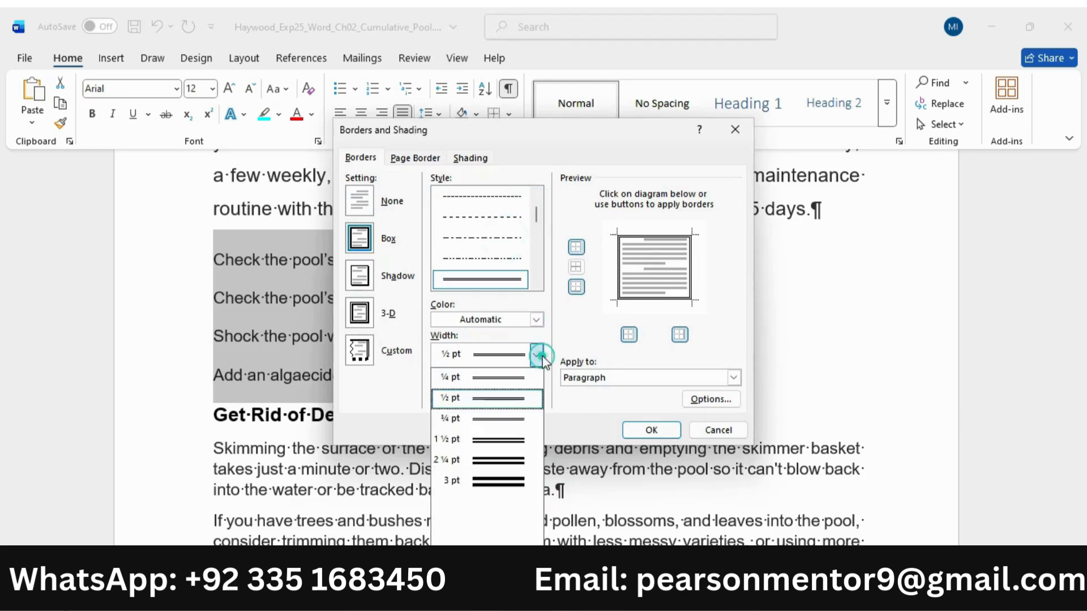
{"action": "left_click", "coordinate": [474, 417]}
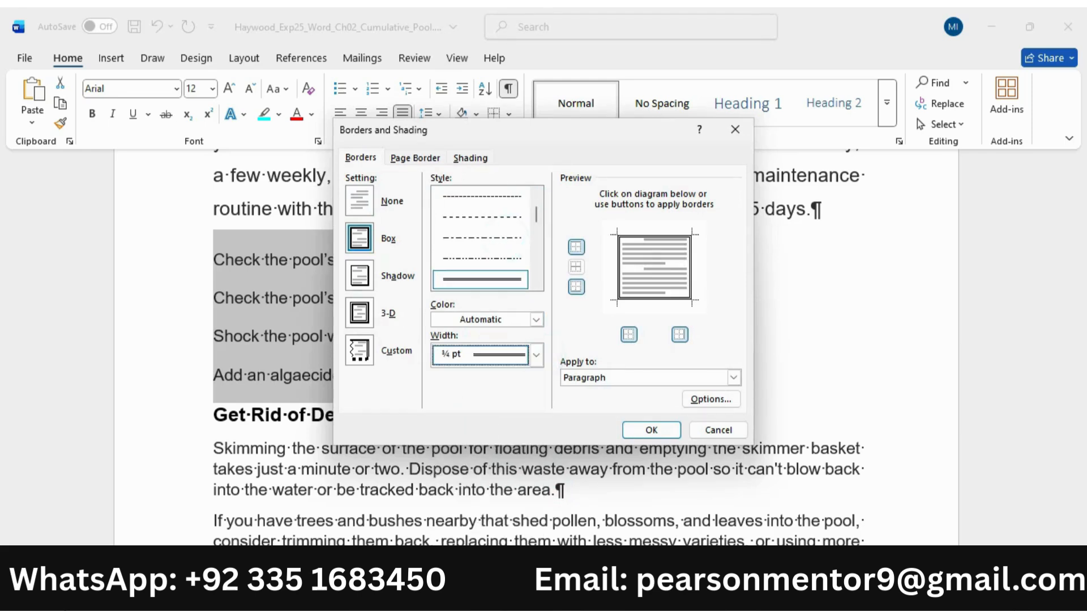
- Recheck step 5 of the instructions and set the box border's color to Blue-Gray, Text 2
{"action": "left_click", "coordinate": [651, 507]}
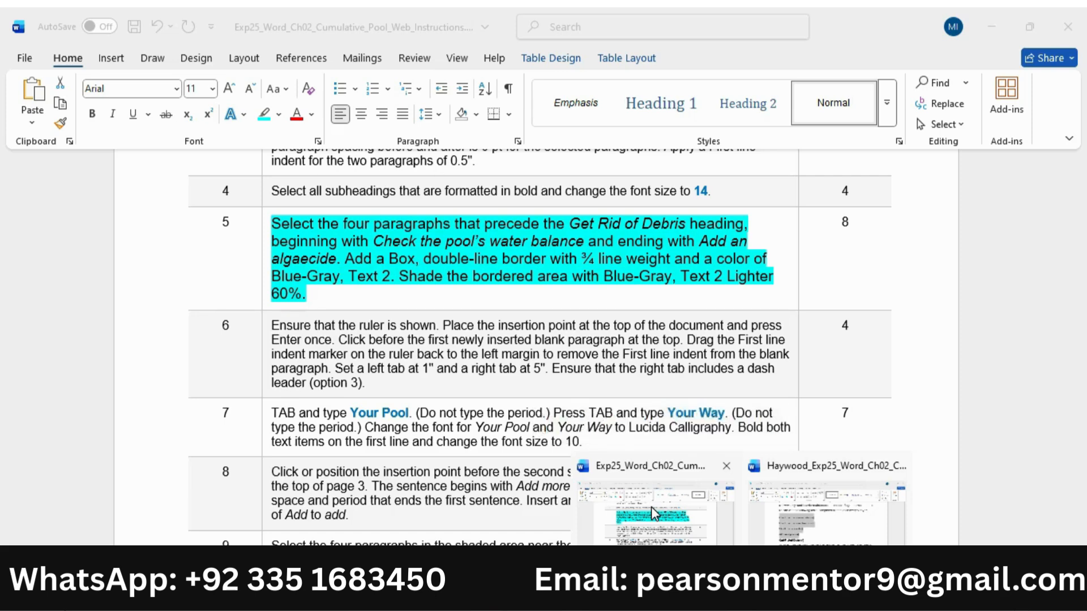
{"action": "left_click", "coordinate": [826, 509]}
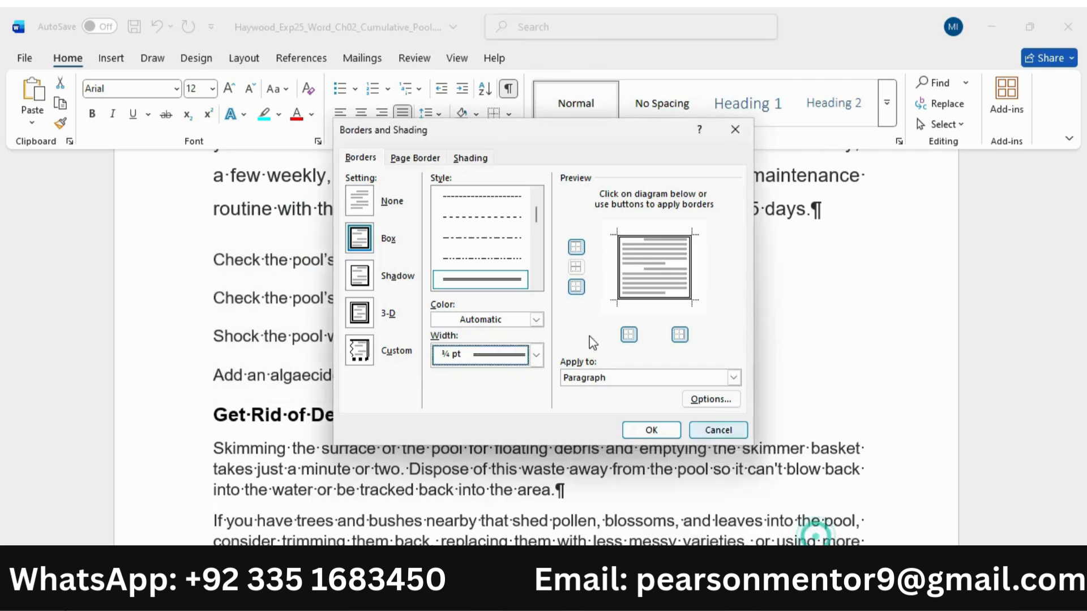
{"action": "left_click", "coordinate": [536, 320]}
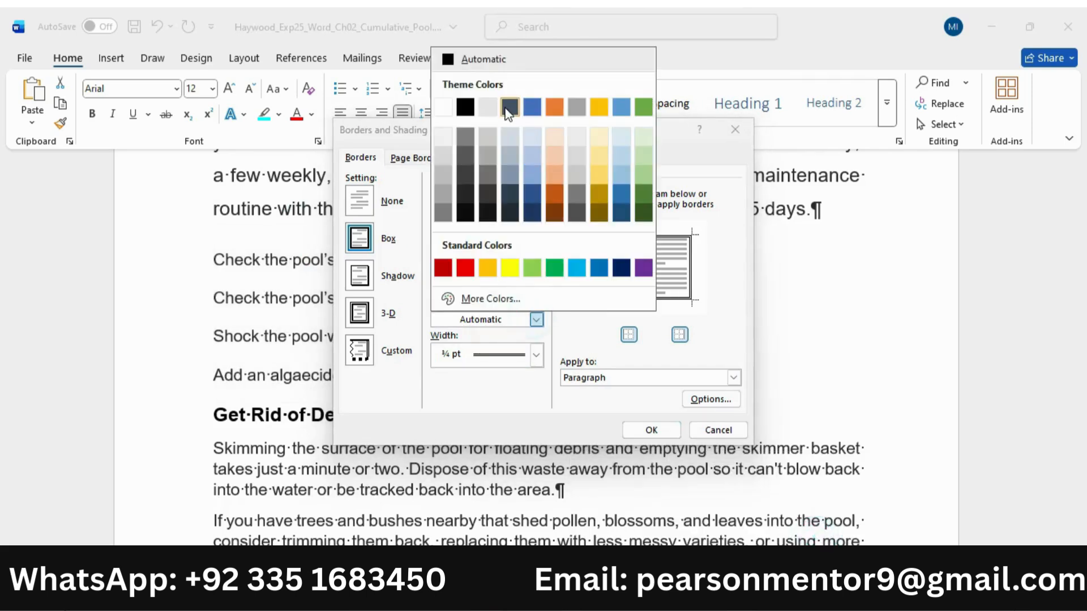
{"action": "left_click", "coordinate": [509, 109]}
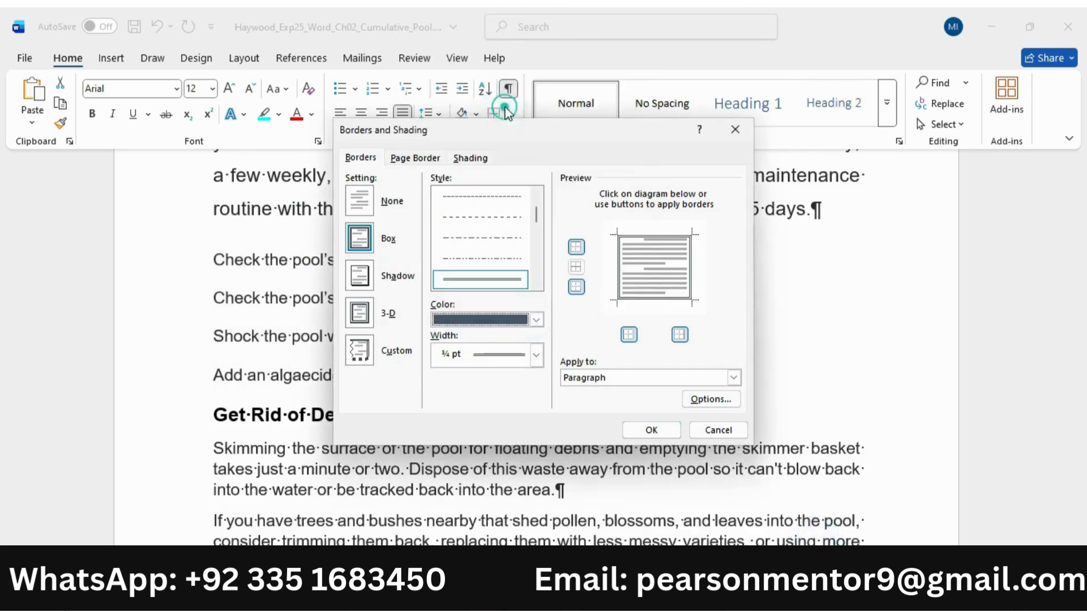
- Set the four paragraphs' shading fill to Blue-Gray, Text 2, Lighter 60% and apply the border and shading
{"action": "mouse_move", "coordinate": [741, 594]}
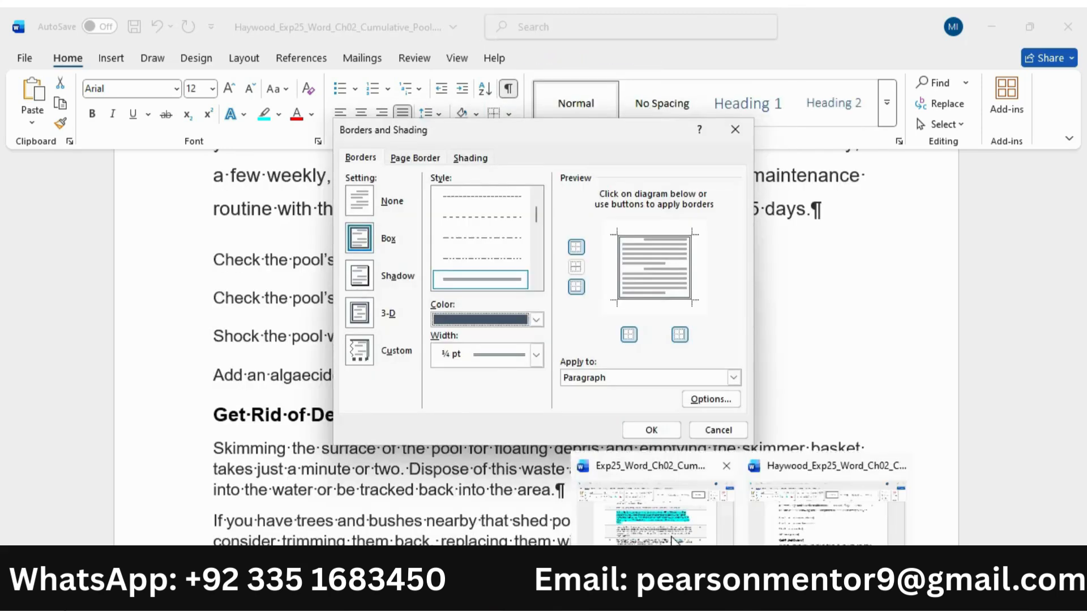
{"action": "mouse_move", "coordinate": [673, 541]}
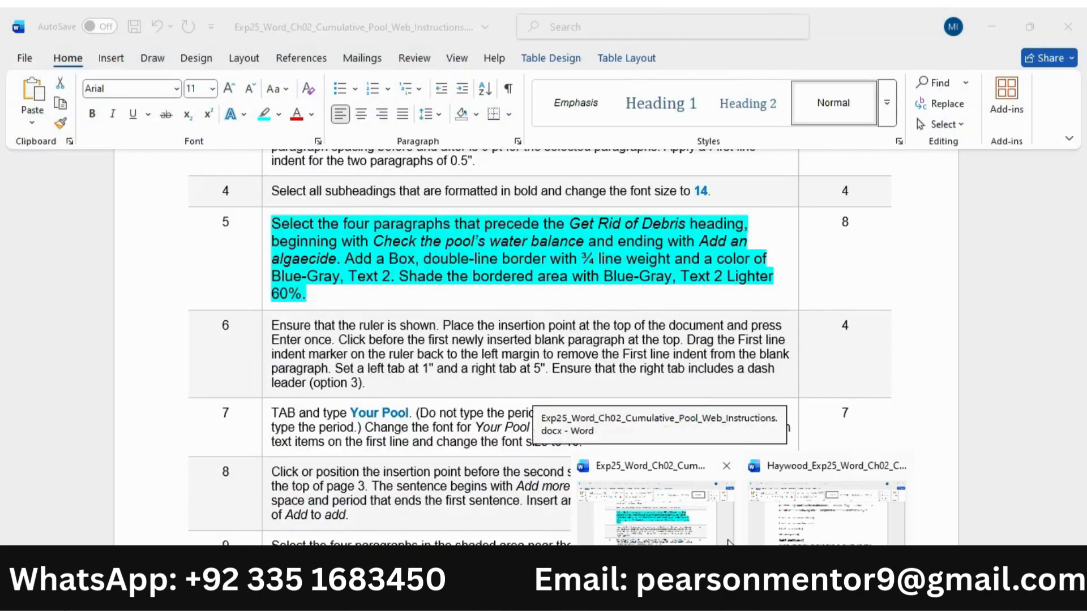
{"action": "left_click", "coordinate": [470, 158]}
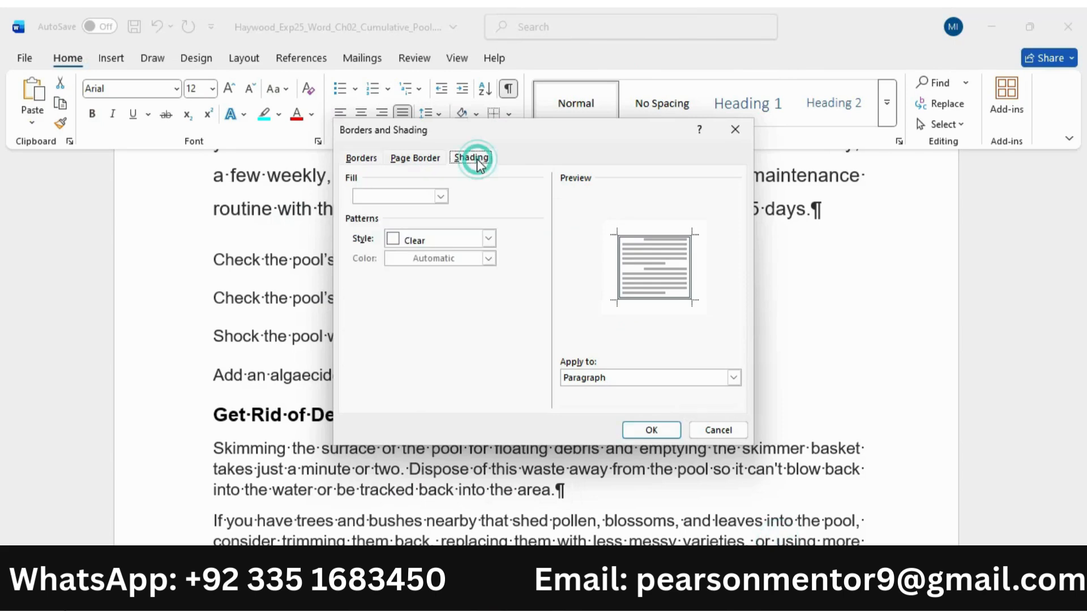
{"action": "left_click", "coordinate": [441, 197]}
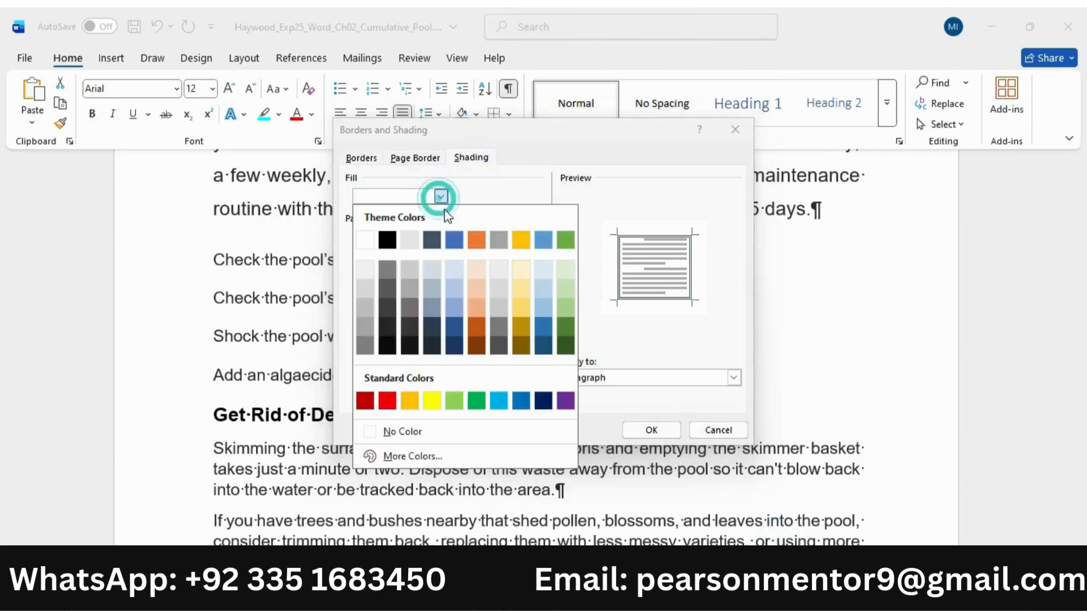
{"action": "left_click", "coordinate": [433, 289]}
{"action": "left_click", "coordinate": [653, 433]}
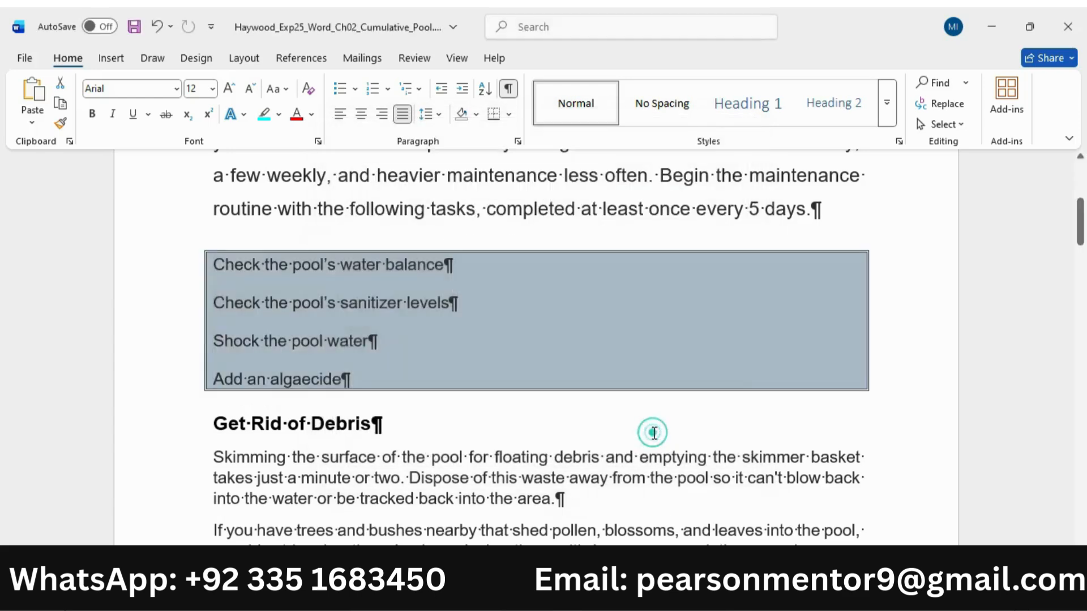
{"action": "left_click", "coordinate": [524, 275]}
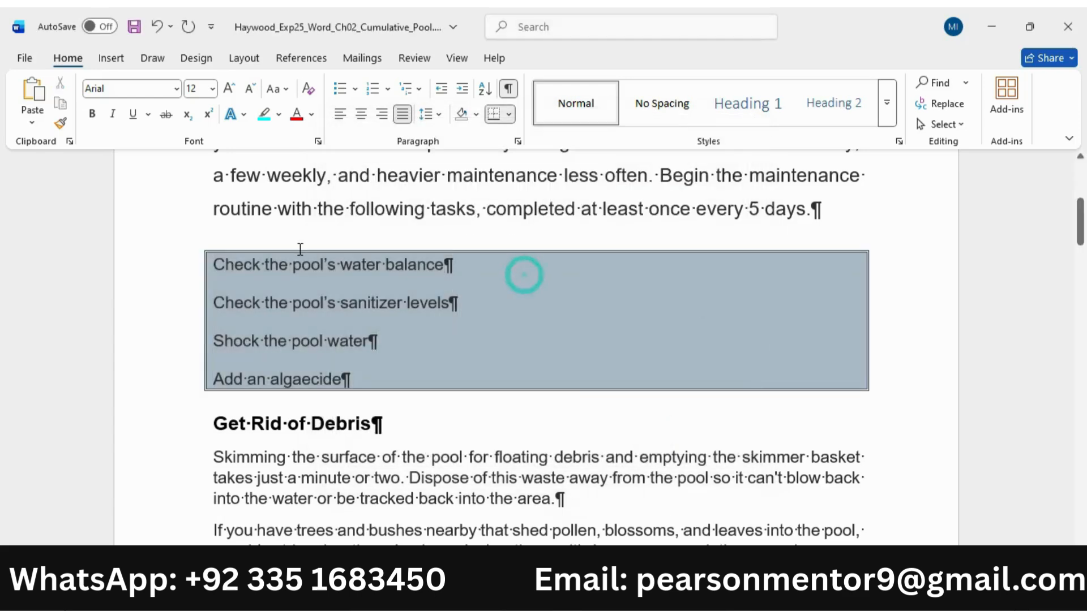
- Return to the instructions document, reduce the step 5 text to 9 pt and remove its turquoise highlight
{"action": "left_click", "coordinate": [669, 537]}
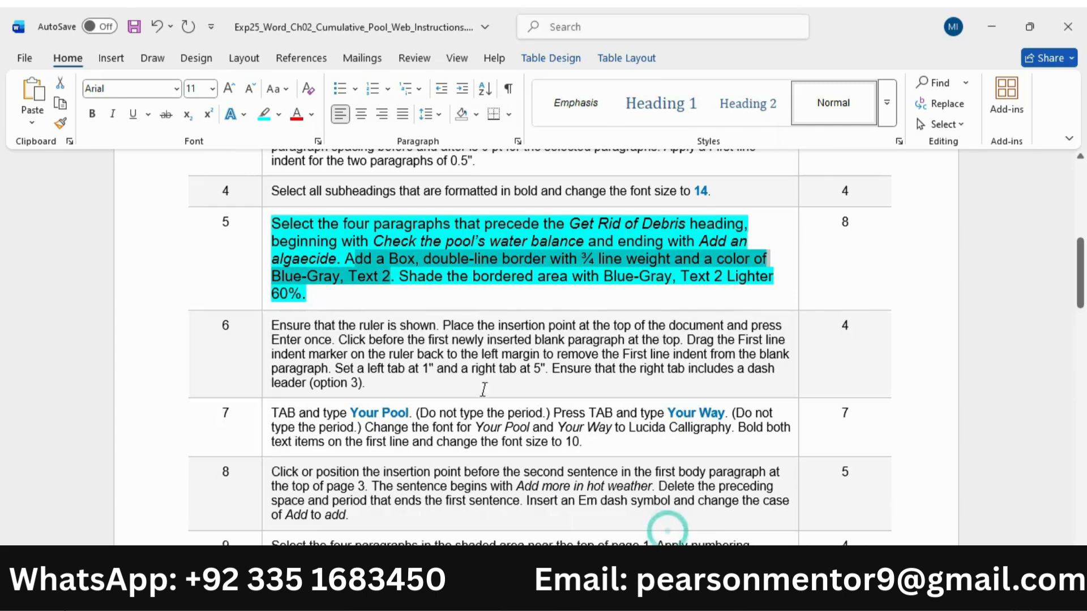
{"action": "right_click", "coordinate": [264, 260]}
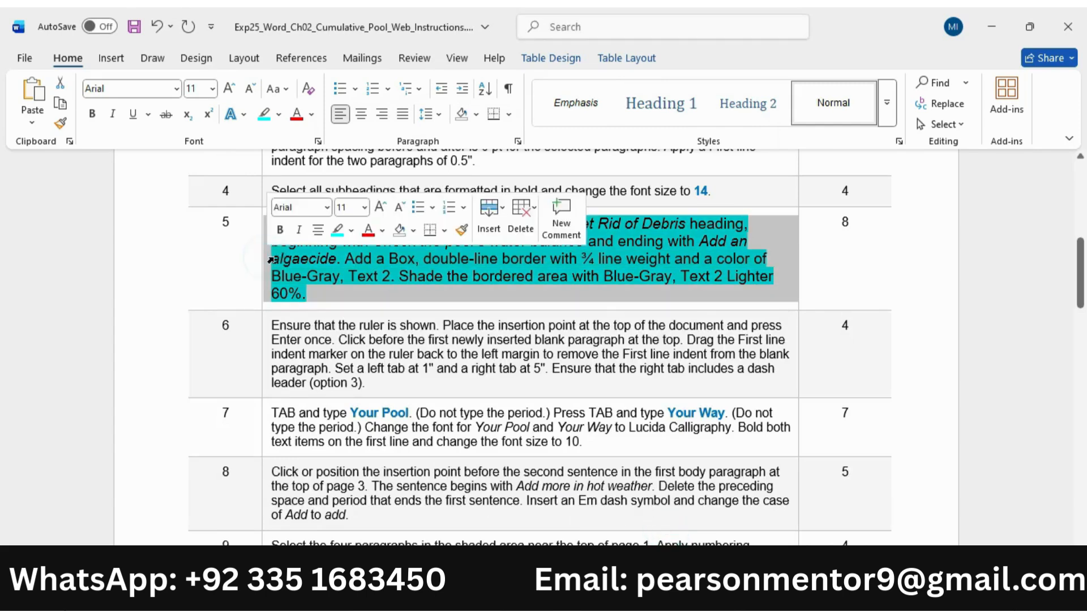
{"action": "left_click", "coordinate": [399, 207]}
{"action": "left_click", "coordinate": [399, 207]}
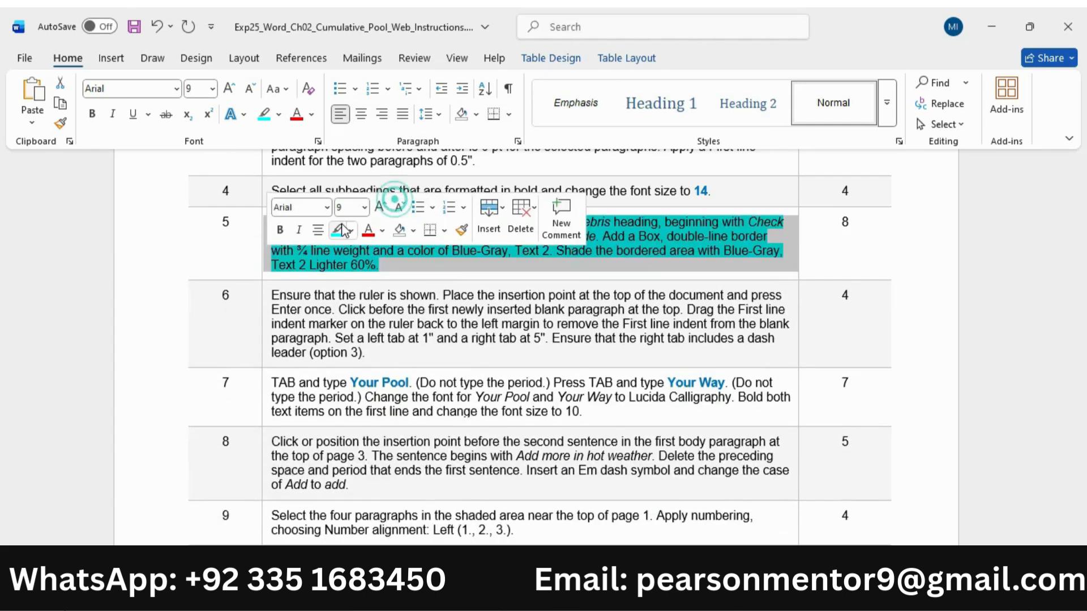
{"action": "left_click", "coordinate": [338, 230]}
- Enlarge the step 6 instruction text to 11 pt and highlight it in turquoise
{"action": "right_click", "coordinate": [266, 312]}
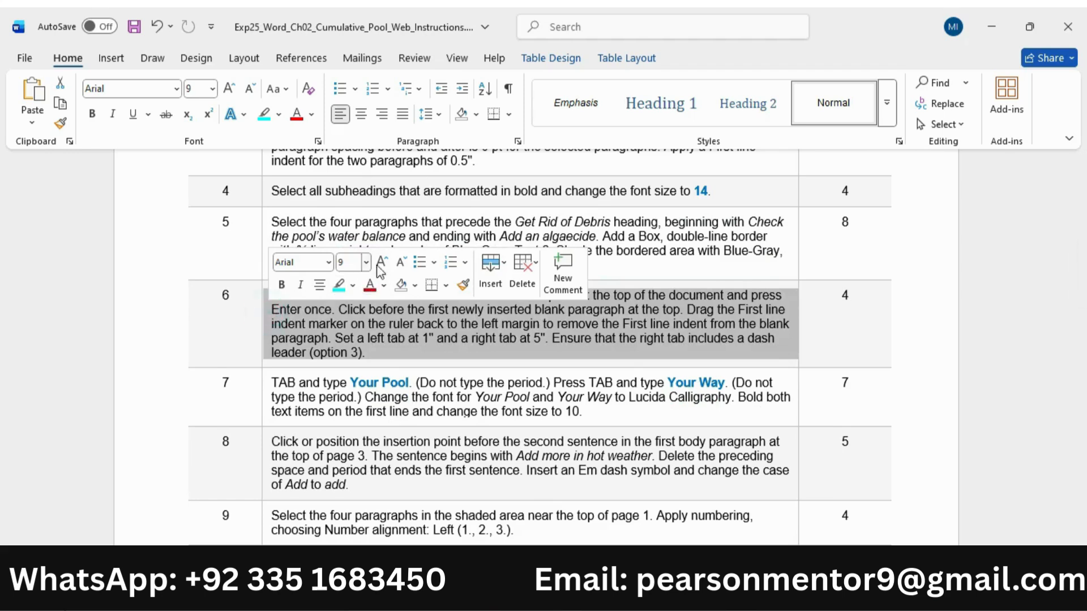
{"action": "left_click", "coordinate": [382, 262]}
{"action": "left_click", "coordinate": [382, 261]}
{"action": "left_click", "coordinate": [342, 284]}
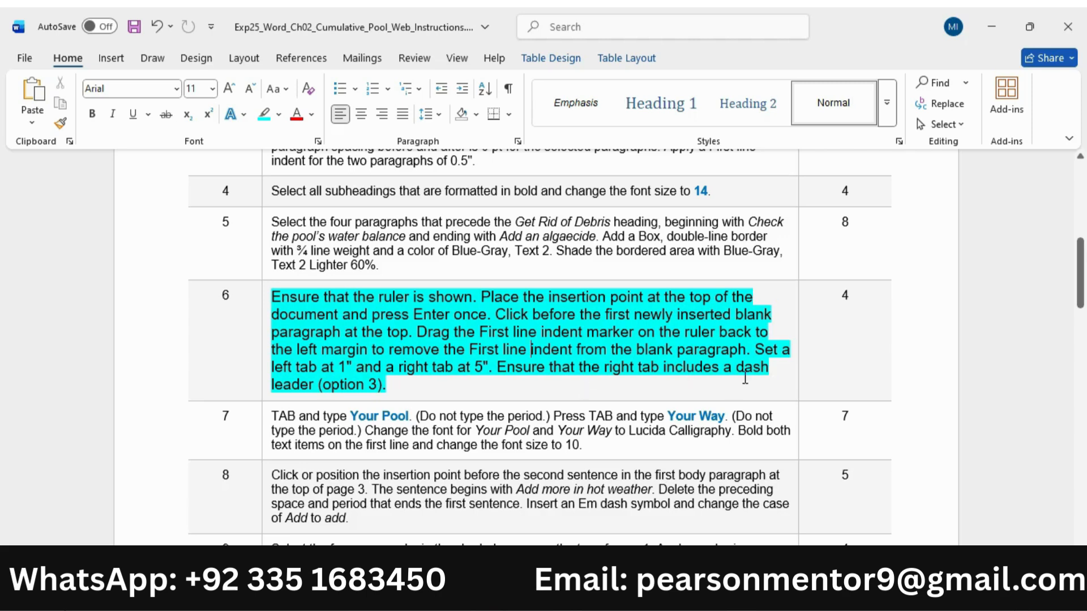
- Select the ruler requirement in step 6 of the instructions, then switch to the pool document and display the ruler
{"action": "left_click_drag", "start_coordinate": [272, 297], "coordinate": [472, 298]}
{"action": "mouse_move", "coordinate": [739, 597]}
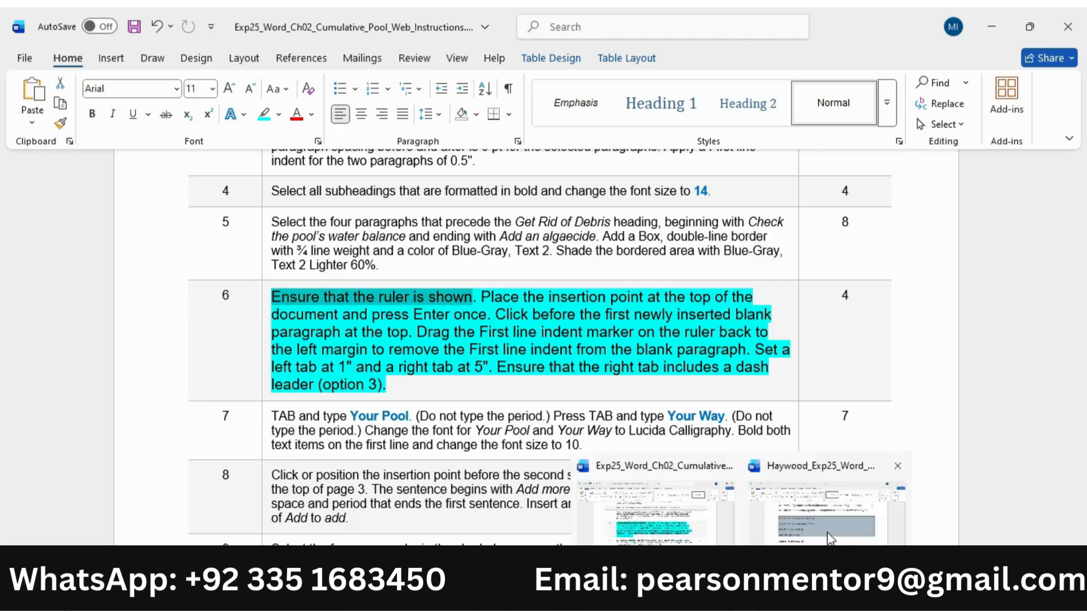
{"action": "left_click", "coordinate": [831, 497]}
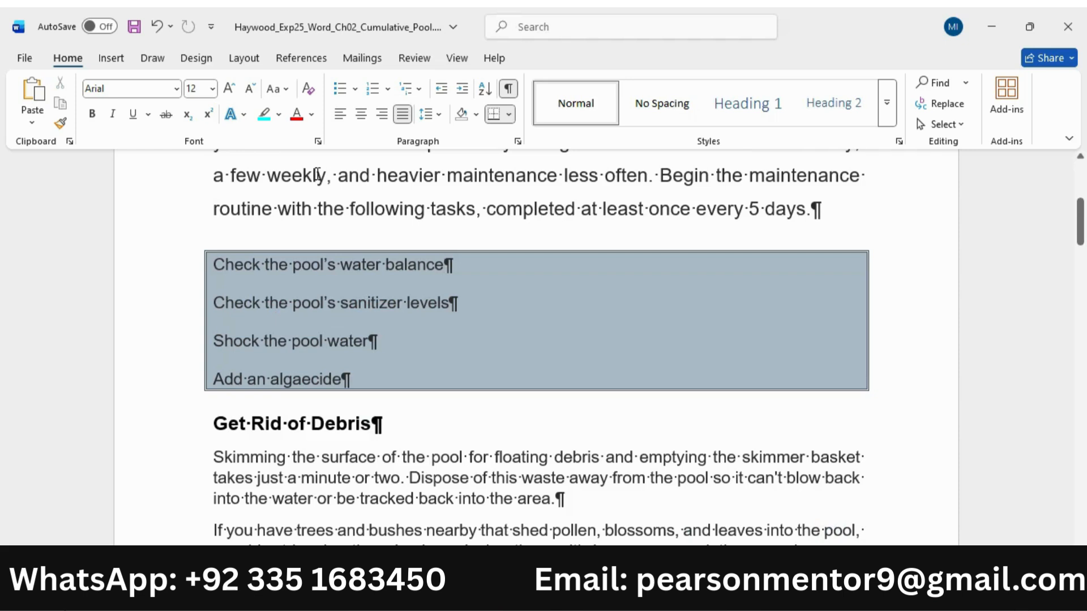
{"action": "left_click", "coordinate": [457, 58]}
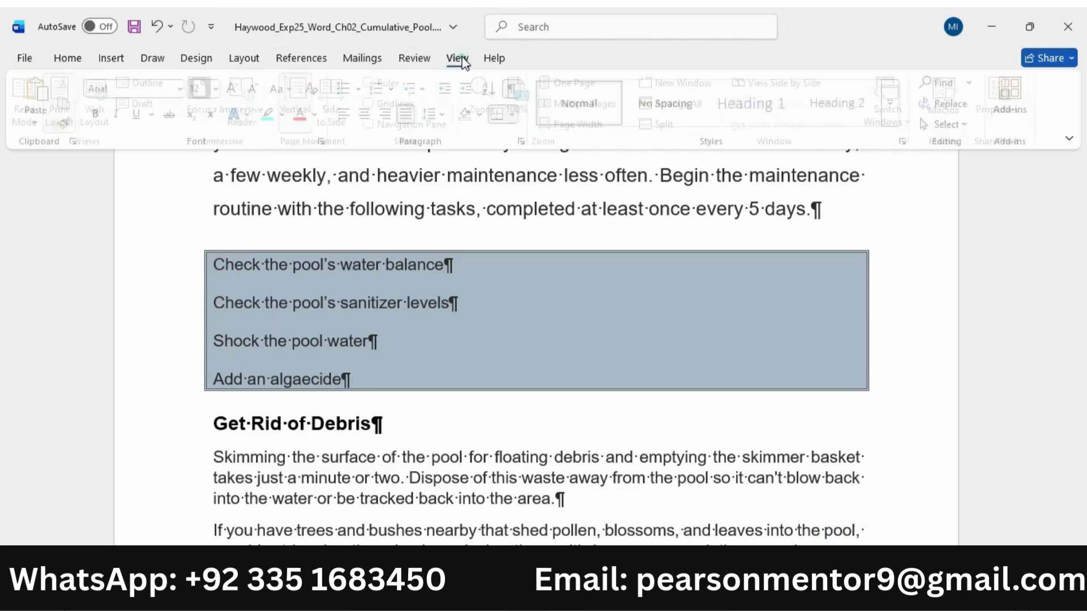
{"action": "left_click", "coordinate": [376, 84]}
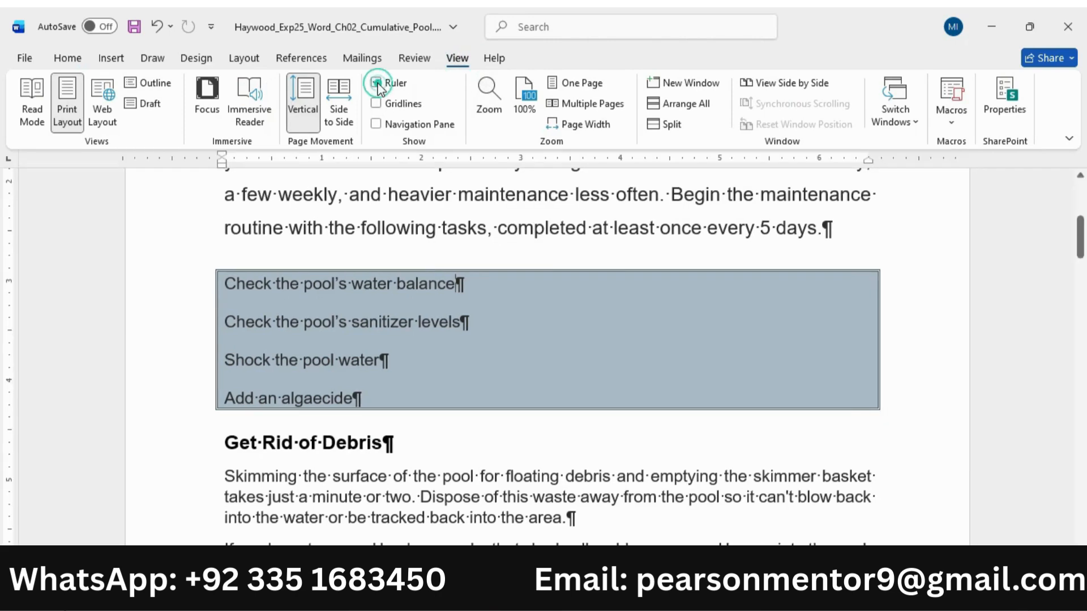
- Mark the Enter requirement in step 6 of the instructions, then insert one blank paragraph at the top of the pool document
{"action": "mouse_move", "coordinate": [738, 597]}
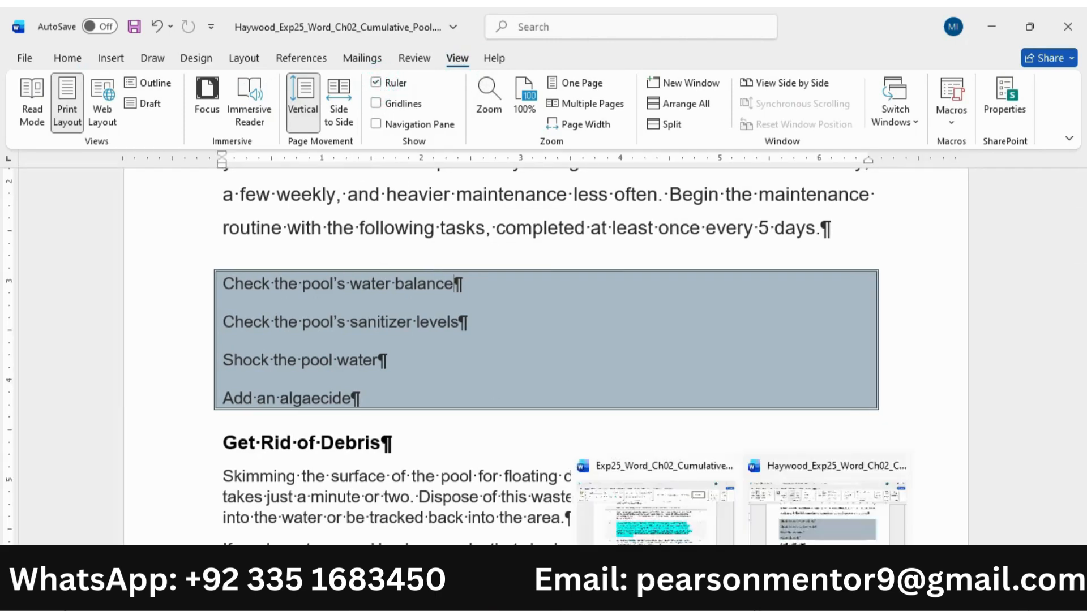
{"action": "left_click", "coordinate": [655, 529]}
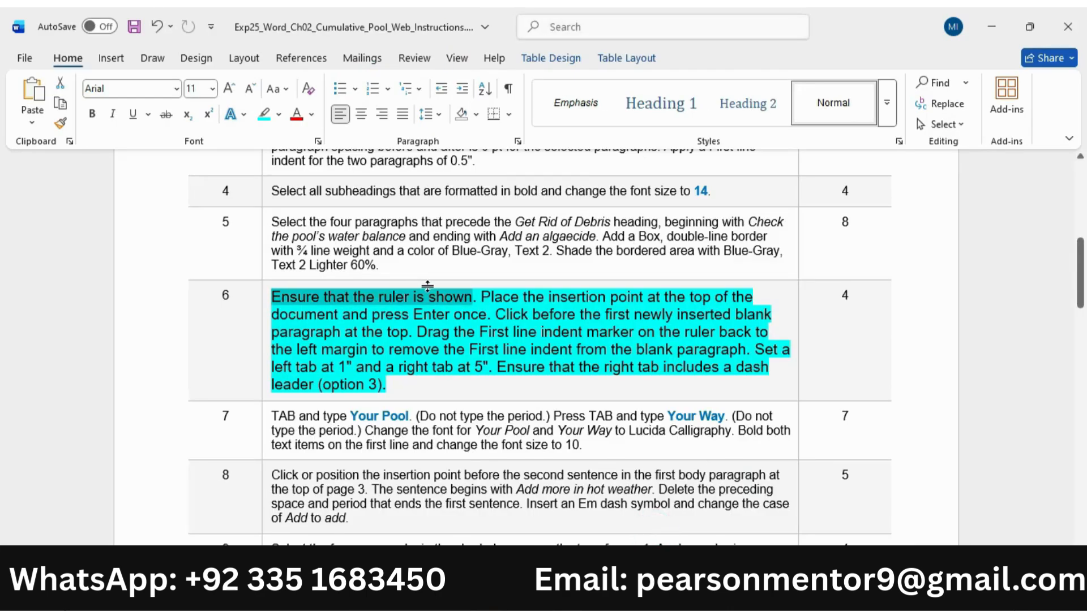
{"action": "mouse_move", "coordinate": [488, 298]}
{"action": "left_mouse_down"}
{"action": "mouse_move", "coordinate": [692, 297]}
{"action": "mouse_move", "coordinate": [417, 297]}
{"action": "mouse_move", "coordinate": [395, 310]}
{"action": "mouse_move", "coordinate": [484, 314]}
{"action": "left_mouse_up"}
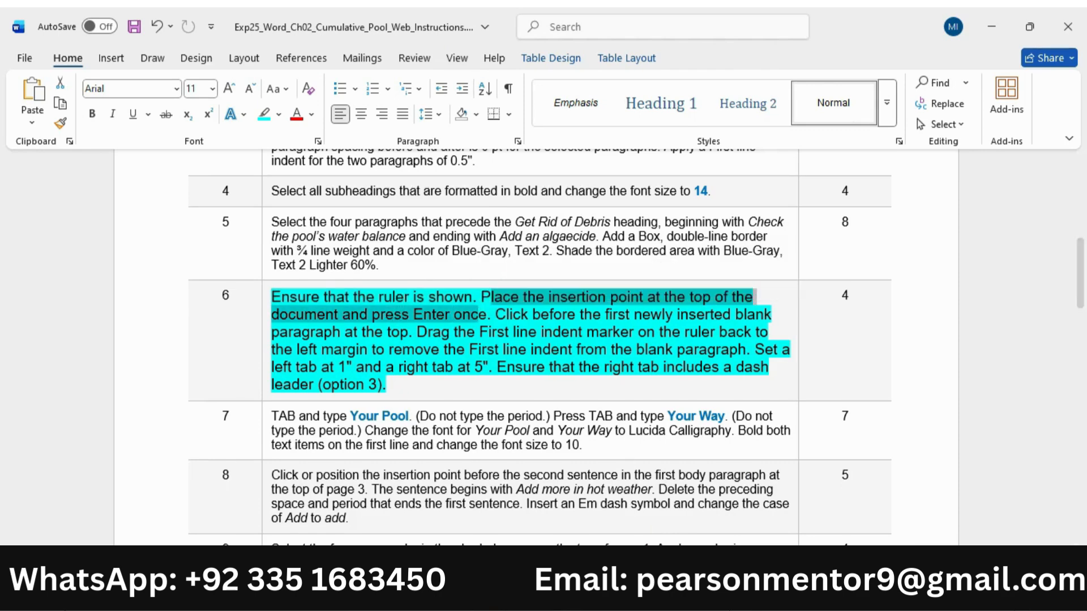
{"action": "left_click", "coordinate": [826, 498]}
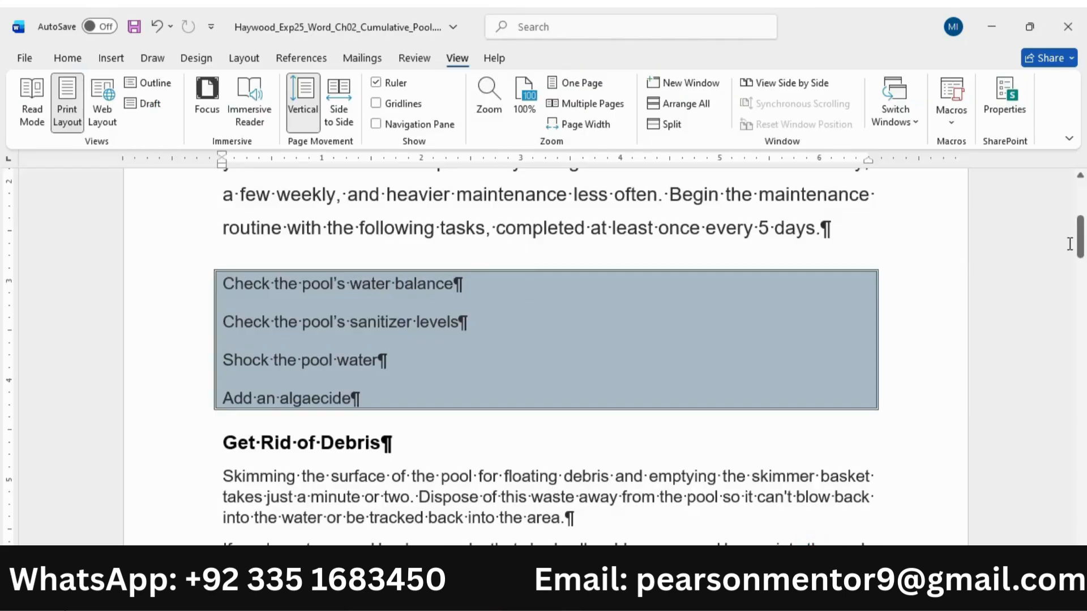
{"action": "scroll", "coordinate": [1069, 243], "scroll_direction": "up", "scroll_amount": 5}
{"action": "left_click", "coordinate": [275, 297]}
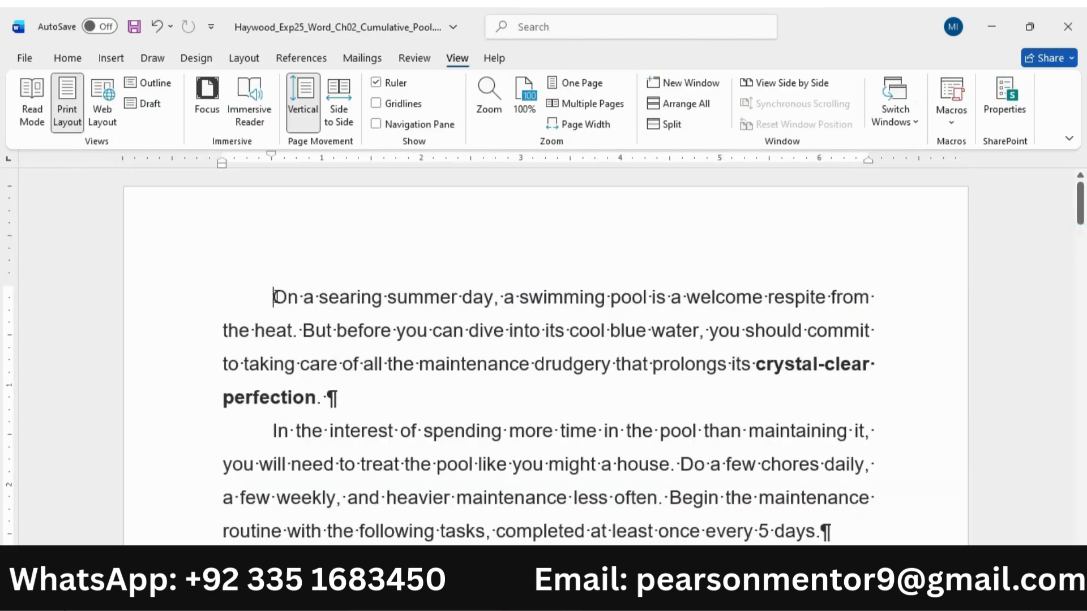
{"action": "key", "text": "Return"}
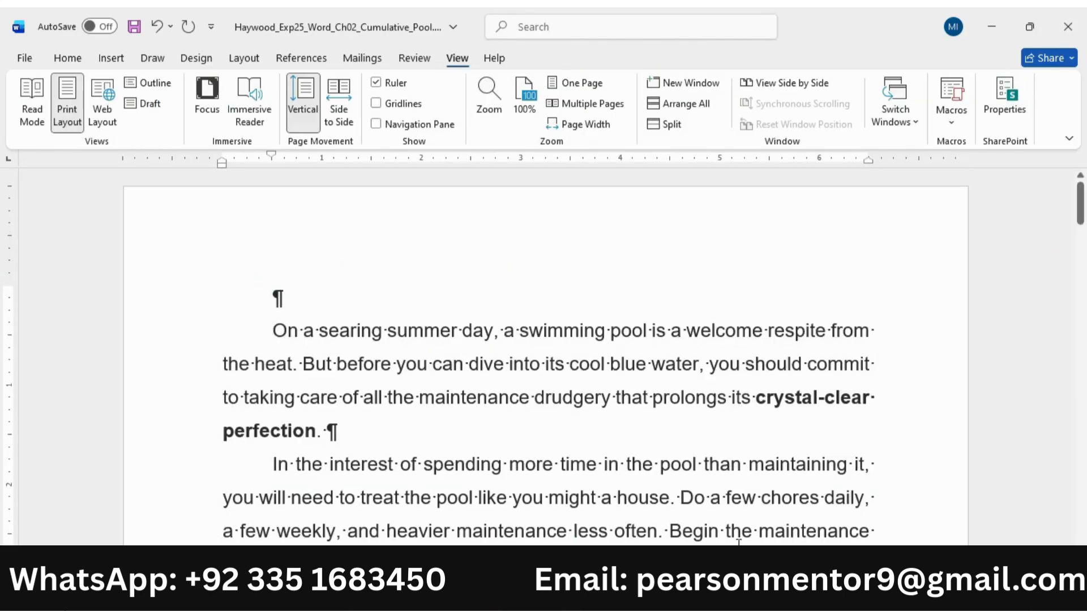
{"action": "mouse_move", "coordinate": [730, 600]}
{"action": "left_click", "coordinate": [658, 525]}
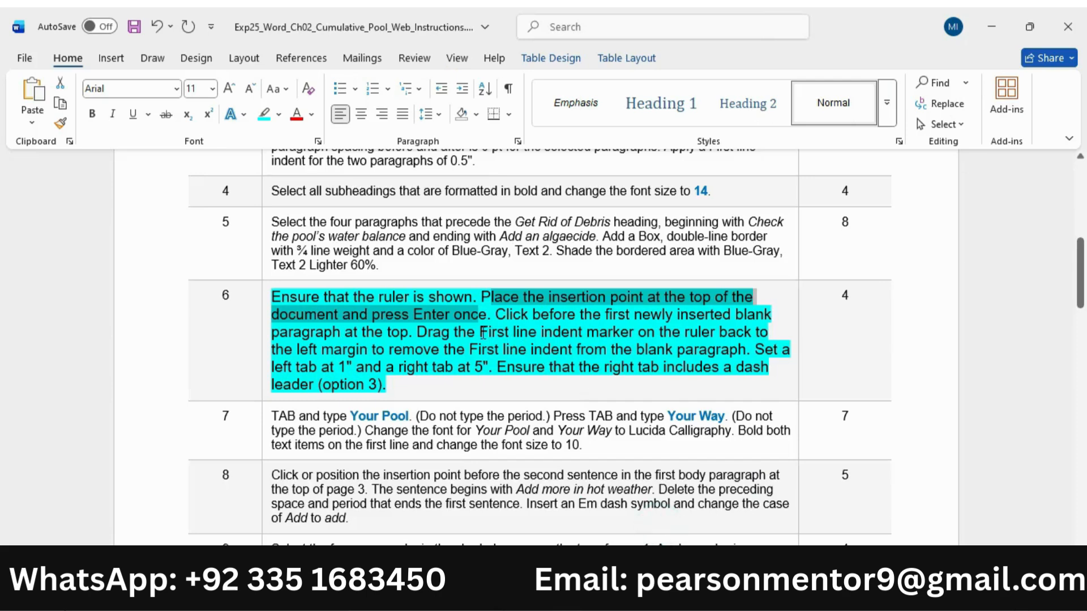
{"action": "mouse_move", "coordinate": [503, 315]}
{"action": "left_mouse_down"}
{"action": "mouse_move", "coordinate": [733, 314]}
{"action": "mouse_move", "coordinate": [457, 316]}
{"action": "mouse_move", "coordinate": [393, 333]}
{"action": "mouse_move", "coordinate": [757, 334]}
{"action": "mouse_move", "coordinate": [459, 333]}
{"action": "mouse_move", "coordinate": [390, 348]}
{"action": "mouse_move", "coordinate": [401, 346]}
{"action": "left_mouse_up"}
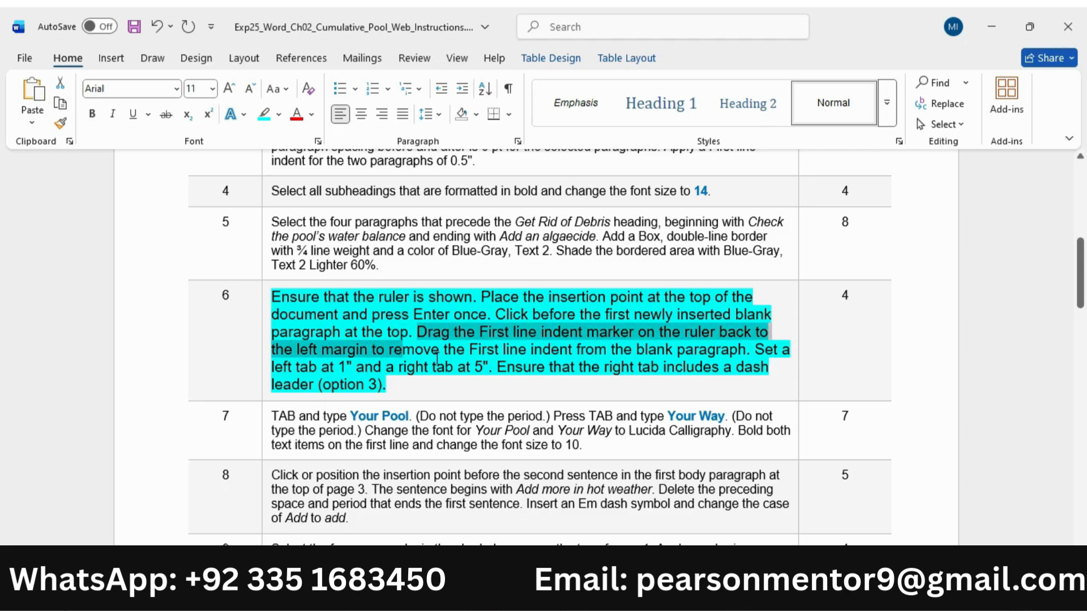
{"action": "left_click", "coordinate": [829, 526]}
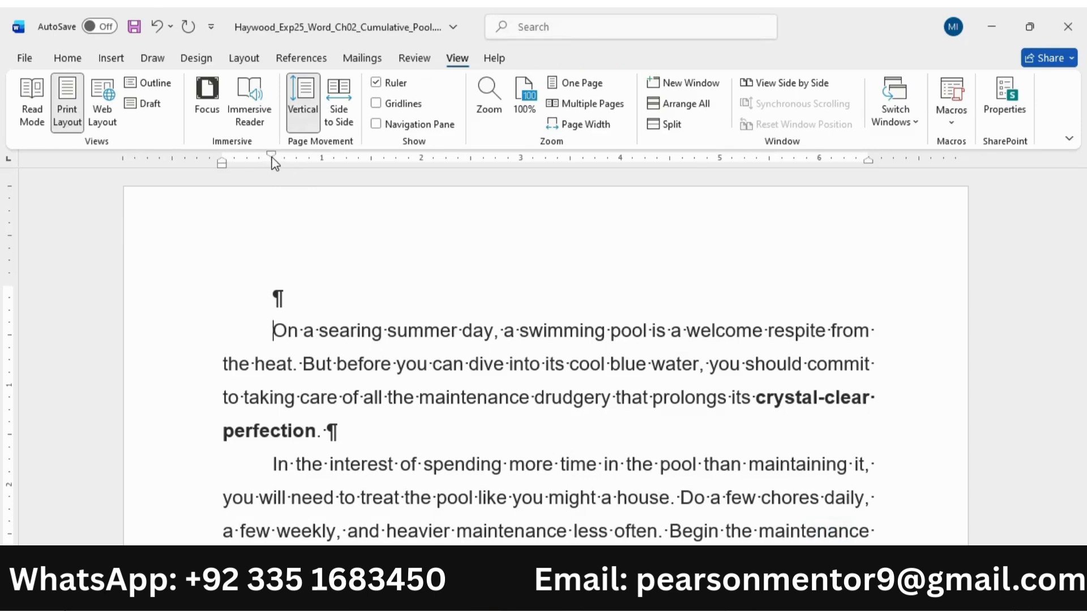
{"action": "left_click_drag", "start_coordinate": [222, 164], "coordinate": [135, 169]}
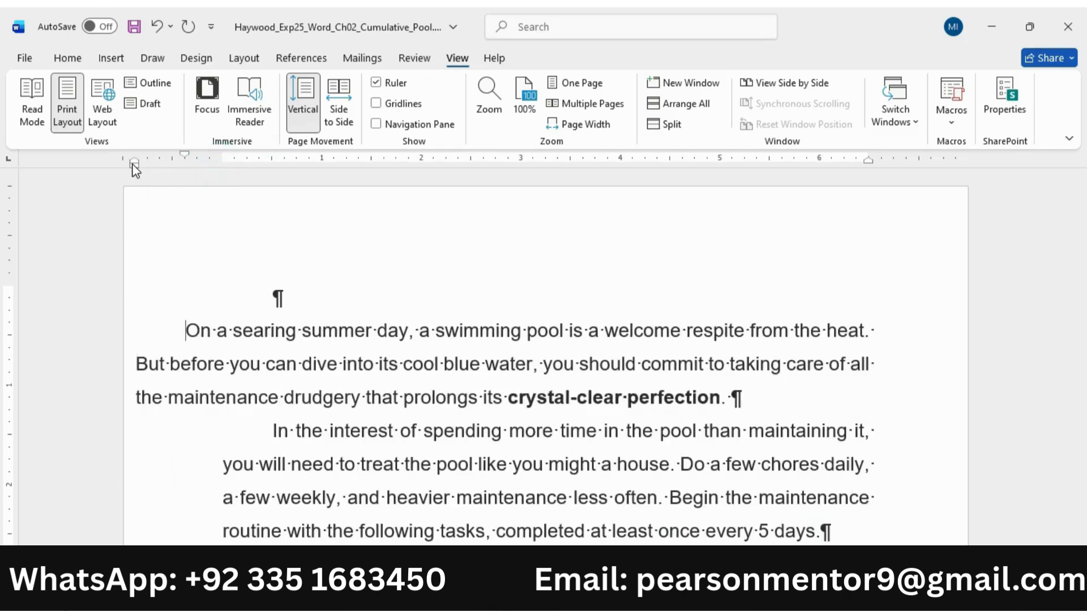
{"action": "key", "text": "ctrl+z"}
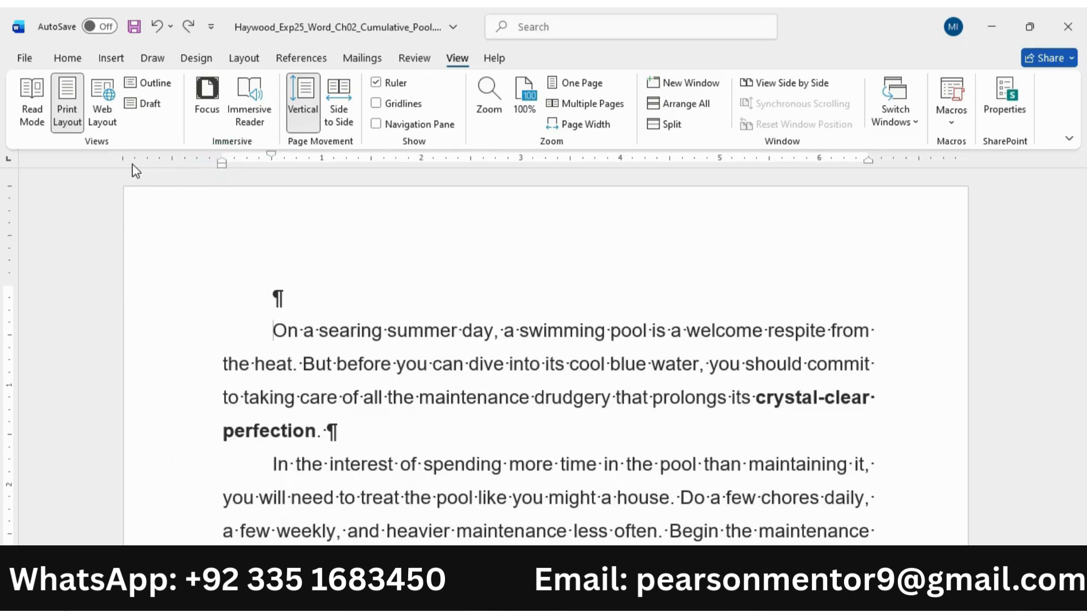
- Mark the indent requirement in step 6 of the instructions, then set the blank top paragraph's special indentation to (none)
{"action": "left_click", "coordinate": [262, 295]}
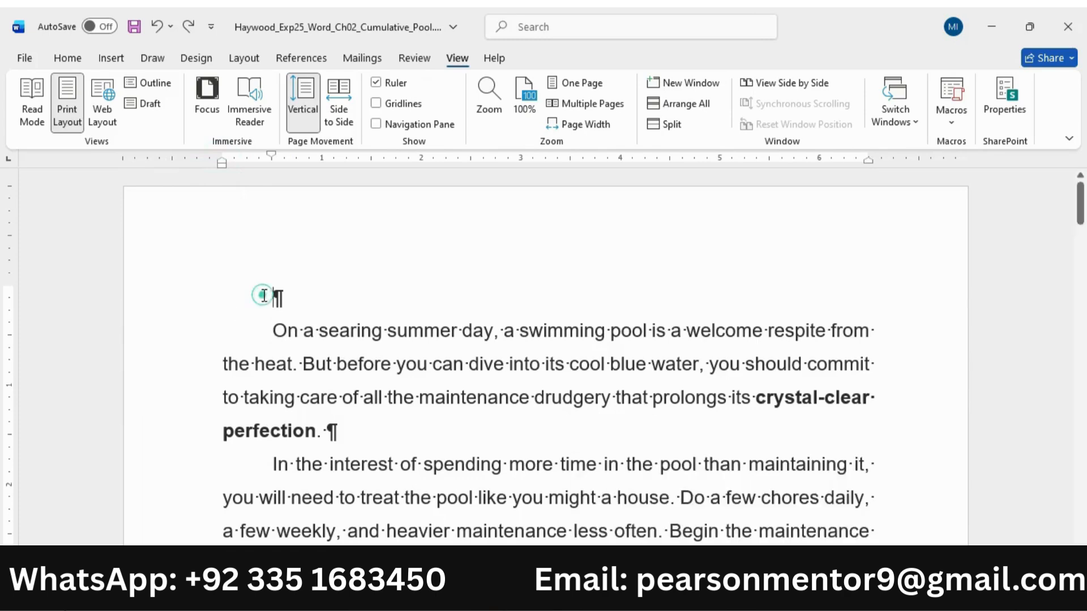
{"action": "mouse_move", "coordinate": [740, 600]}
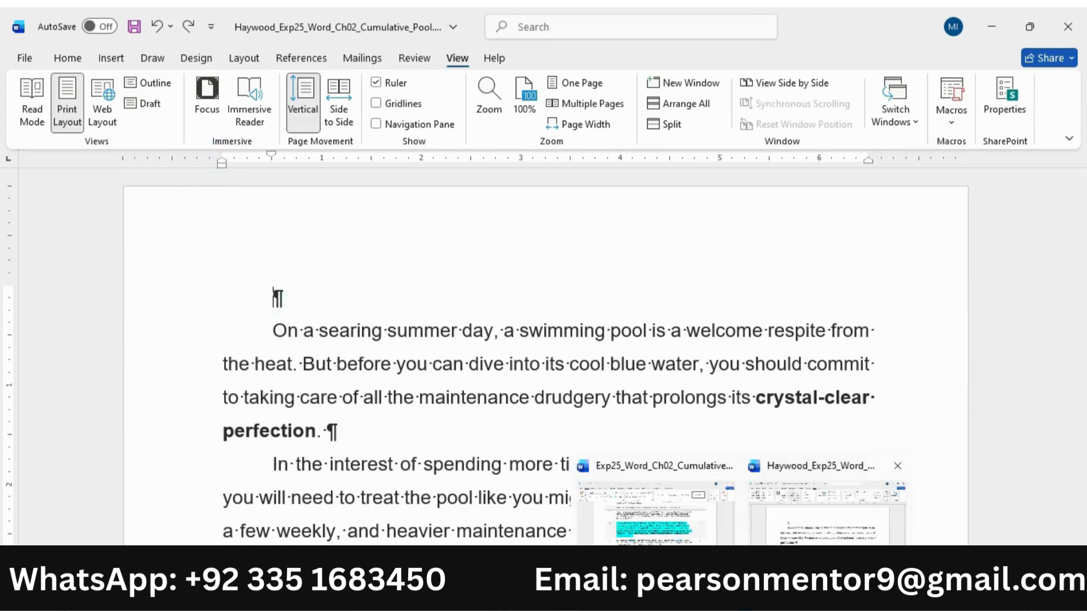
{"action": "left_click", "coordinate": [682, 513]}
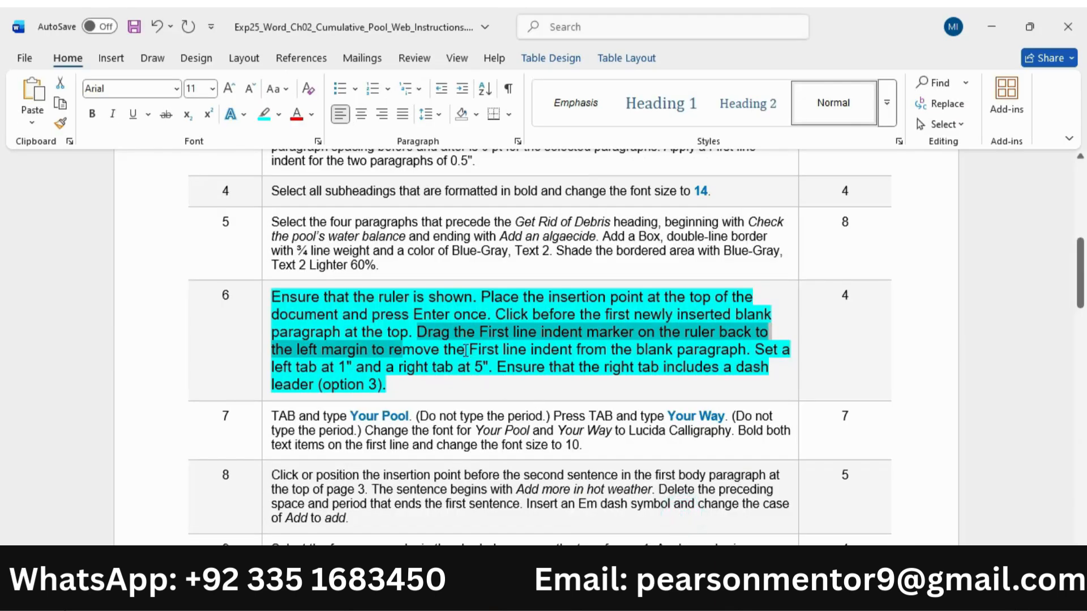
{"action": "left_click_drag", "start_coordinate": [481, 349], "coordinate": [723, 354]}
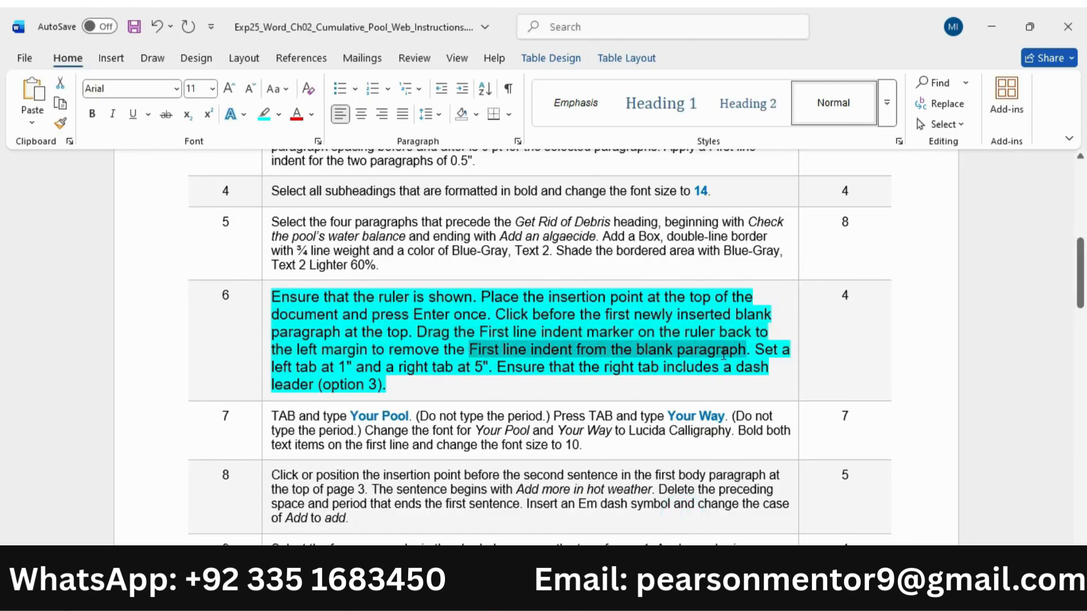
{"action": "mouse_move", "coordinate": [837, 601]}
{"action": "left_click", "coordinate": [808, 529]}
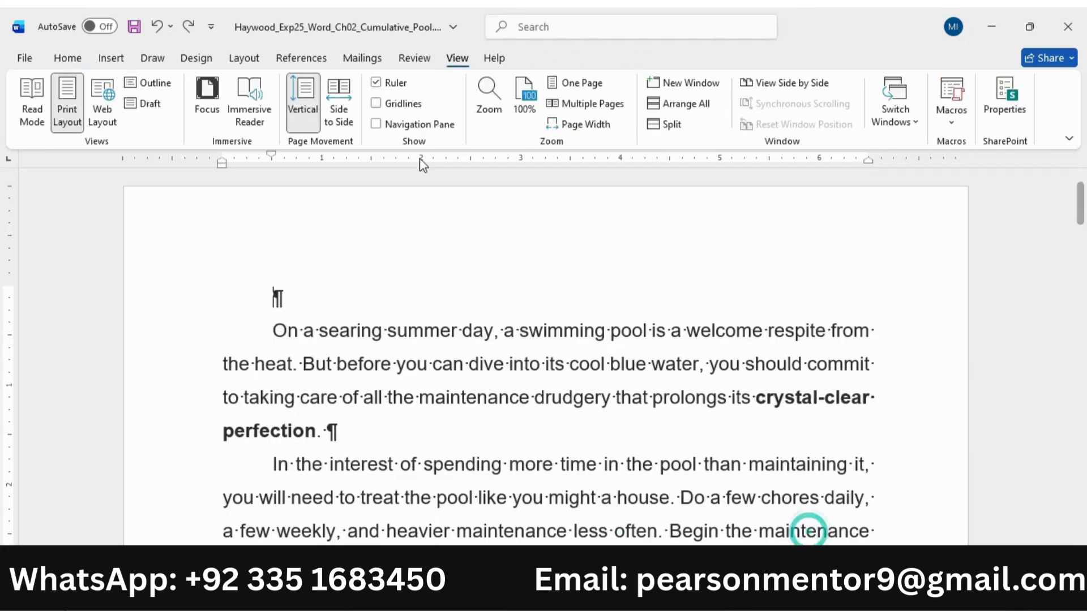
{"action": "left_click", "coordinate": [67, 57]}
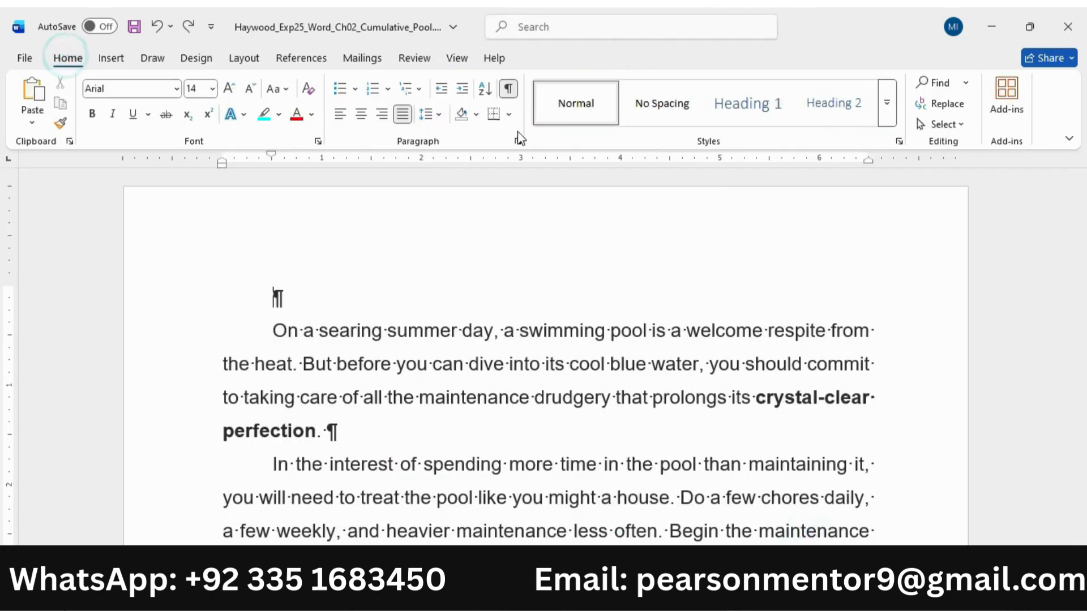
{"action": "left_click", "coordinate": [516, 139]}
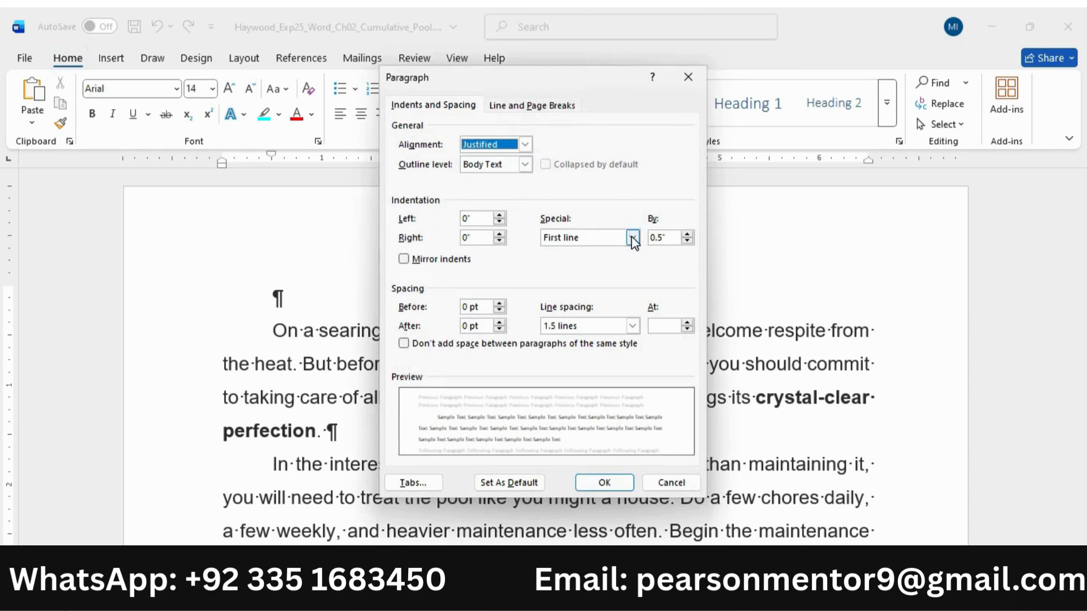
{"action": "left_click", "coordinate": [633, 238]}
{"action": "left_click", "coordinate": [588, 250]}
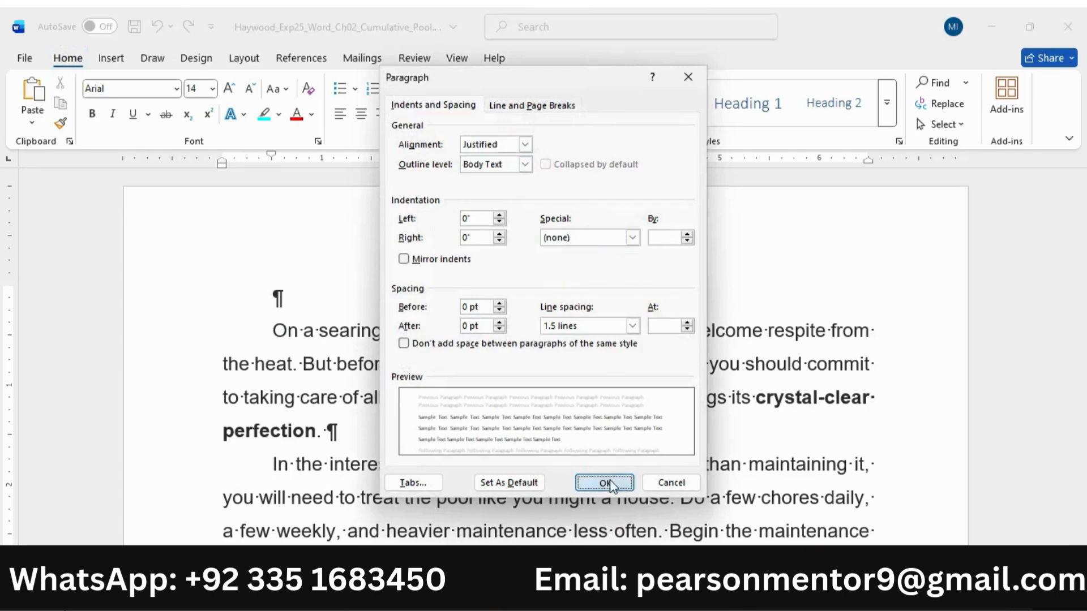
{"action": "left_click", "coordinate": [604, 483]}
- Mark the left tab requirement in step 6 of the instructions, then set a left tab at 1" for the blank paragraph
{"action": "mouse_move", "coordinate": [742, 599]}
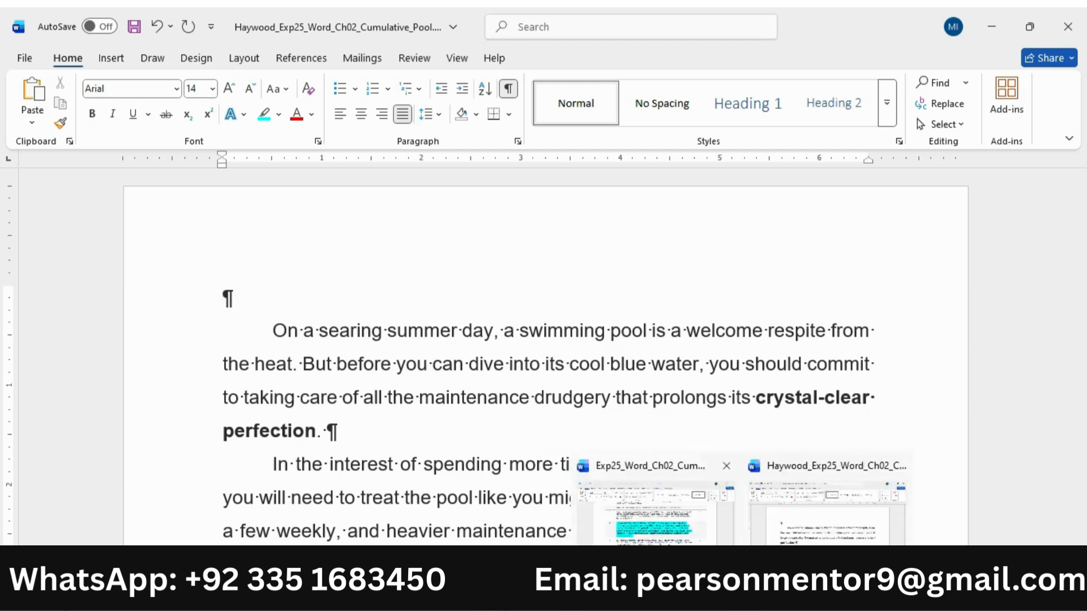
{"action": "left_click", "coordinate": [655, 510]}
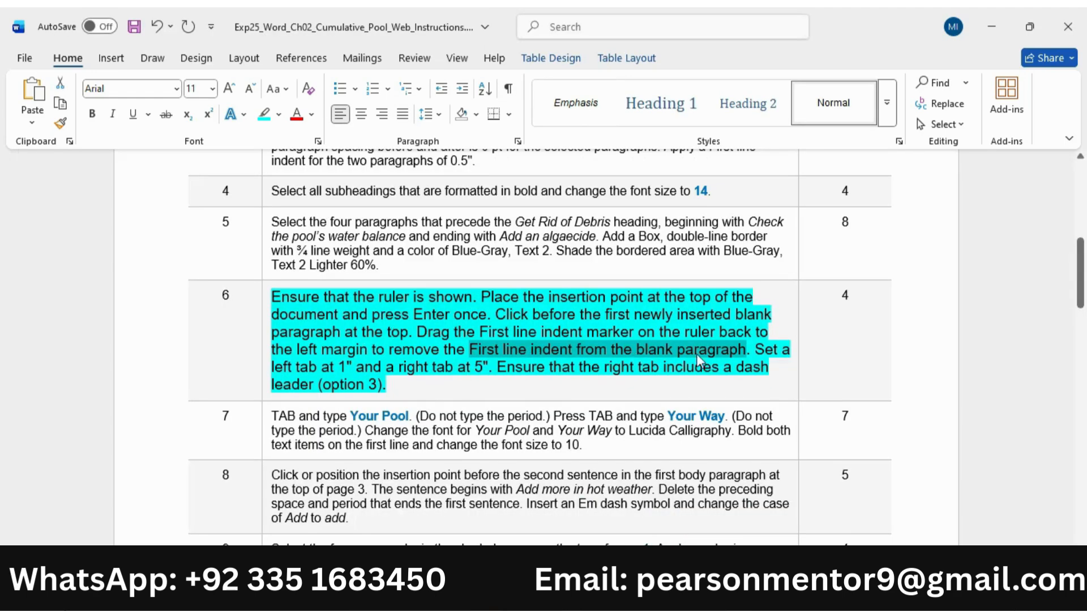
{"action": "left_click_drag", "start_coordinate": [755, 349], "coordinate": [352, 366]}
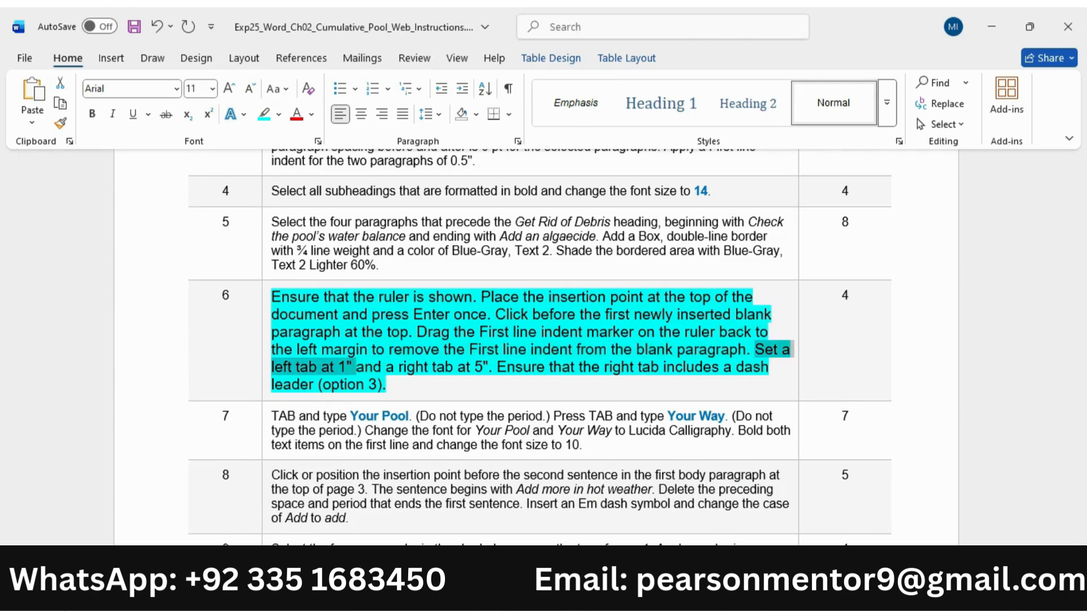
{"action": "mouse_move", "coordinate": [742, 598]}
{"action": "left_click", "coordinate": [797, 548]}
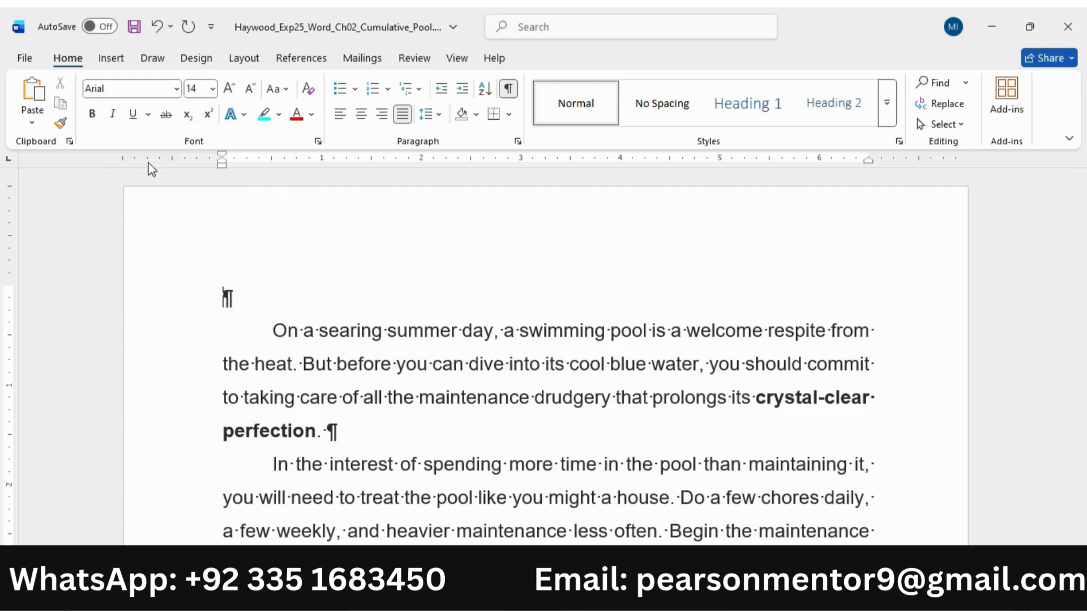
{"action": "left_click", "coordinate": [323, 159]}
- Mark the right tab requirement in step 6 of the instructions, then add a tab stop at 5" to the blank paragraph
{"action": "mouse_move", "coordinate": [741, 600]}
{"action": "left_click", "coordinate": [661, 532]}
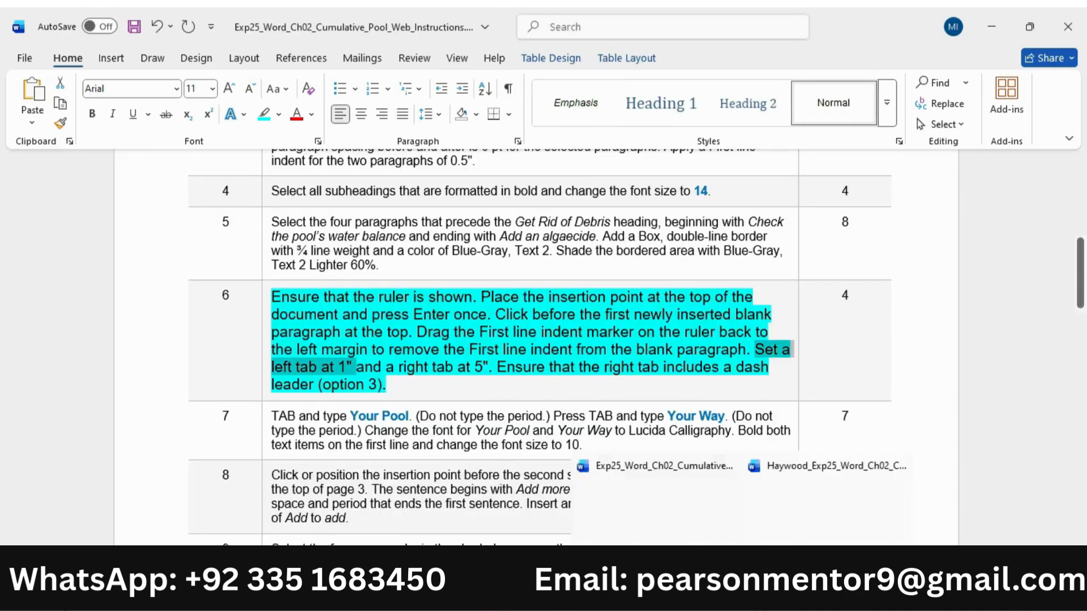
{"action": "left_click_drag", "start_coordinate": [397, 367], "coordinate": [476, 377]}
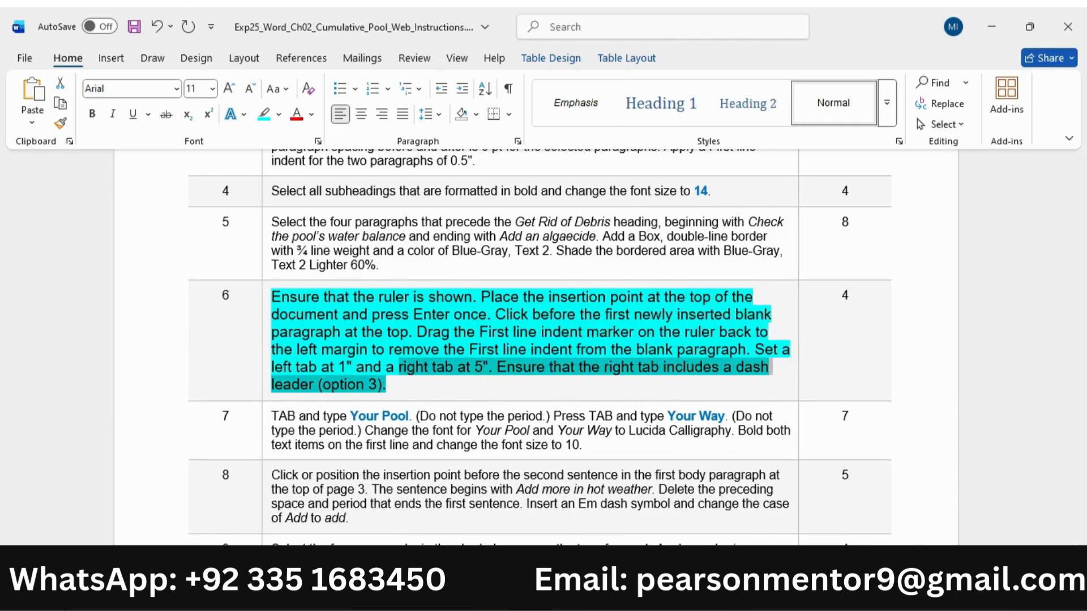
{"action": "mouse_move", "coordinate": [738, 594]}
{"action": "left_click", "coordinate": [794, 553]}
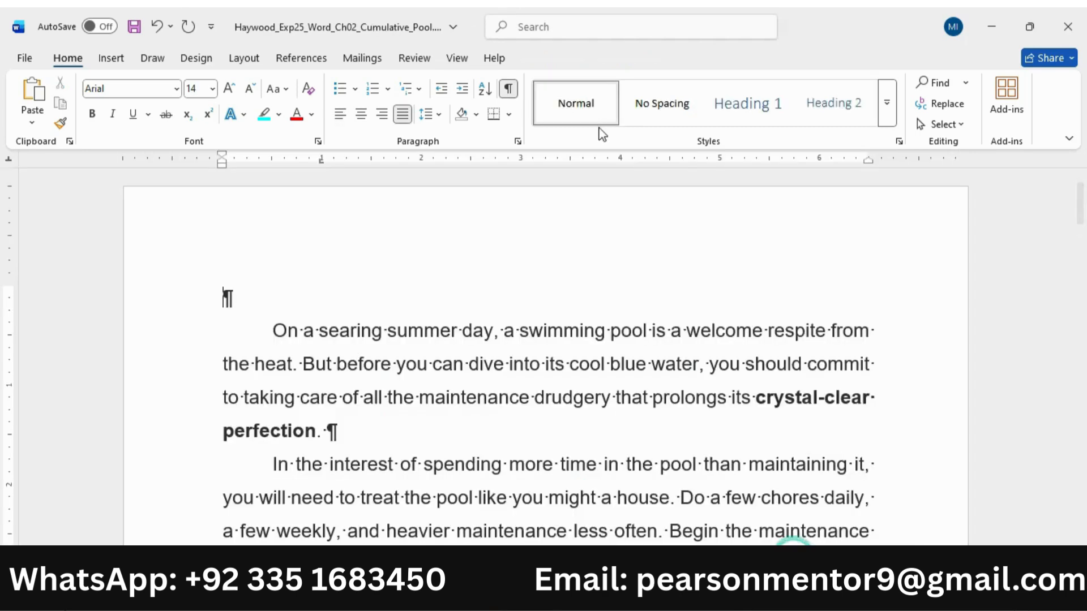
{"action": "left_click", "coordinate": [719, 160]}
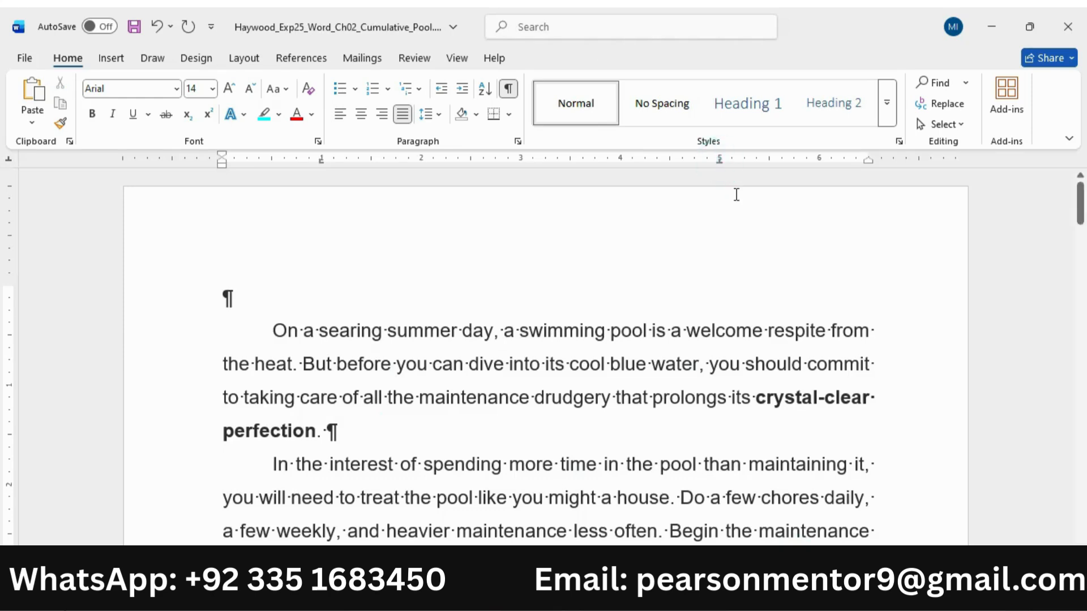
- Select the dash leader requirement in step 6 of the instructions, then return to the pool document
{"action": "mouse_move", "coordinate": [738, 594]}
{"action": "left_click", "coordinate": [659, 535]}
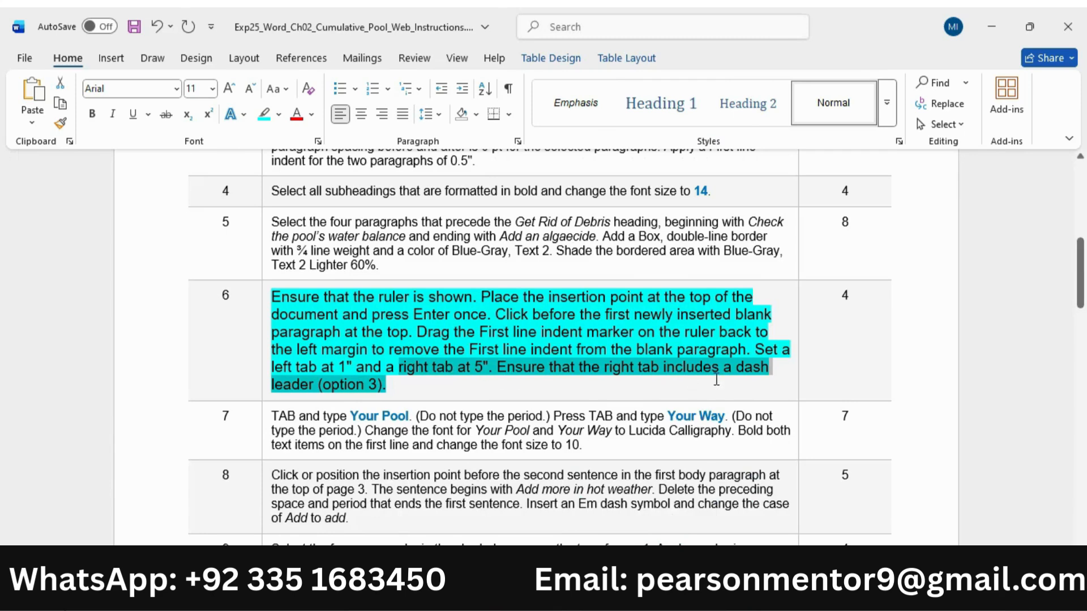
{"action": "left_click", "coordinate": [507, 367]}
{"action": "left_click_drag", "start_coordinate": [498, 367], "coordinate": [414, 381]}
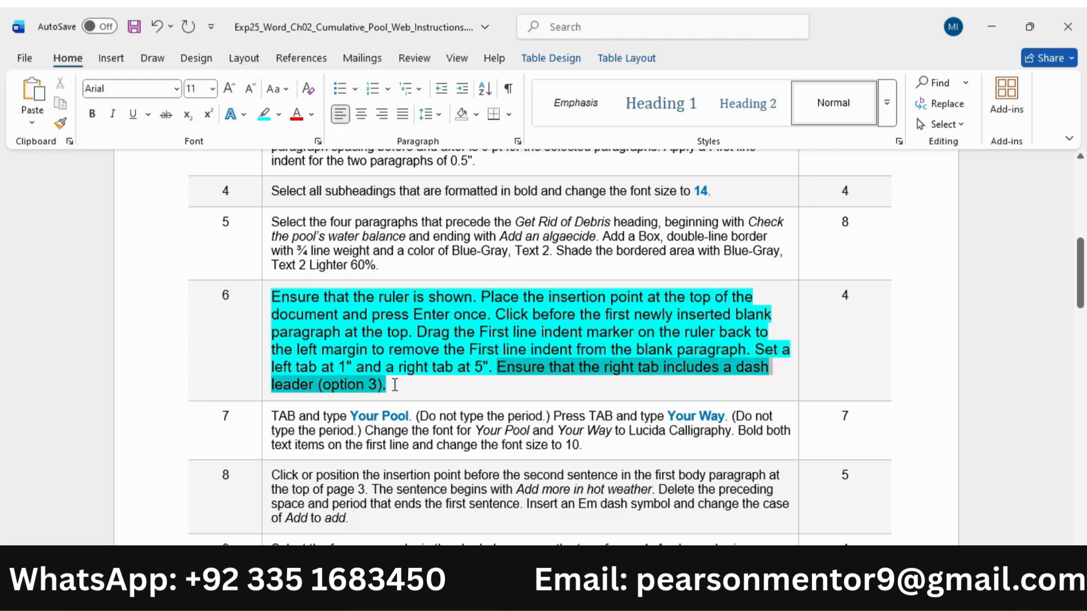
{"action": "mouse_move", "coordinate": [741, 596]}
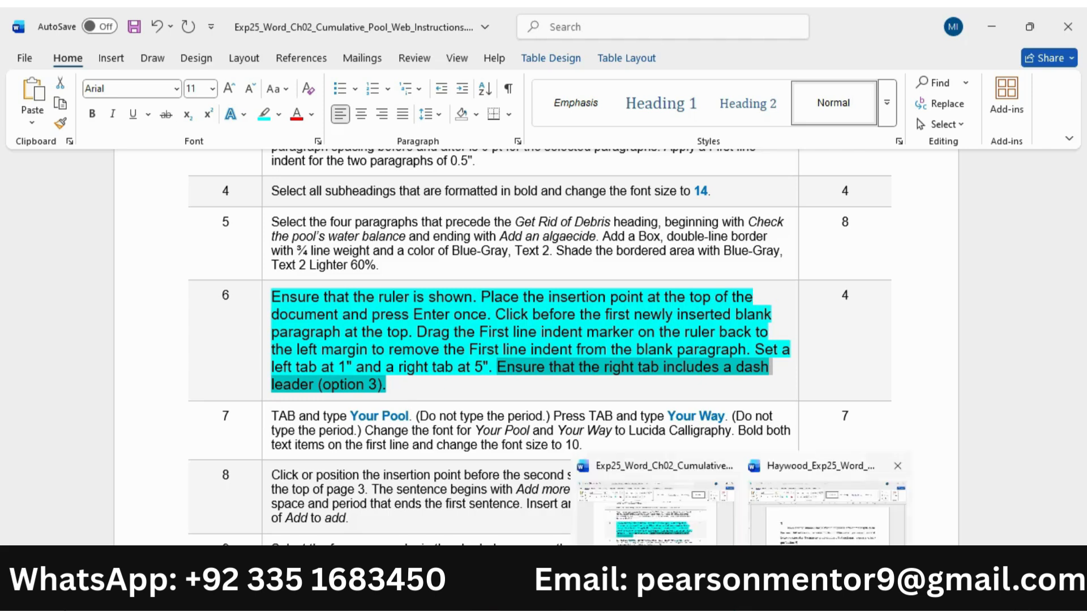
{"action": "left_click", "coordinate": [827, 510]}
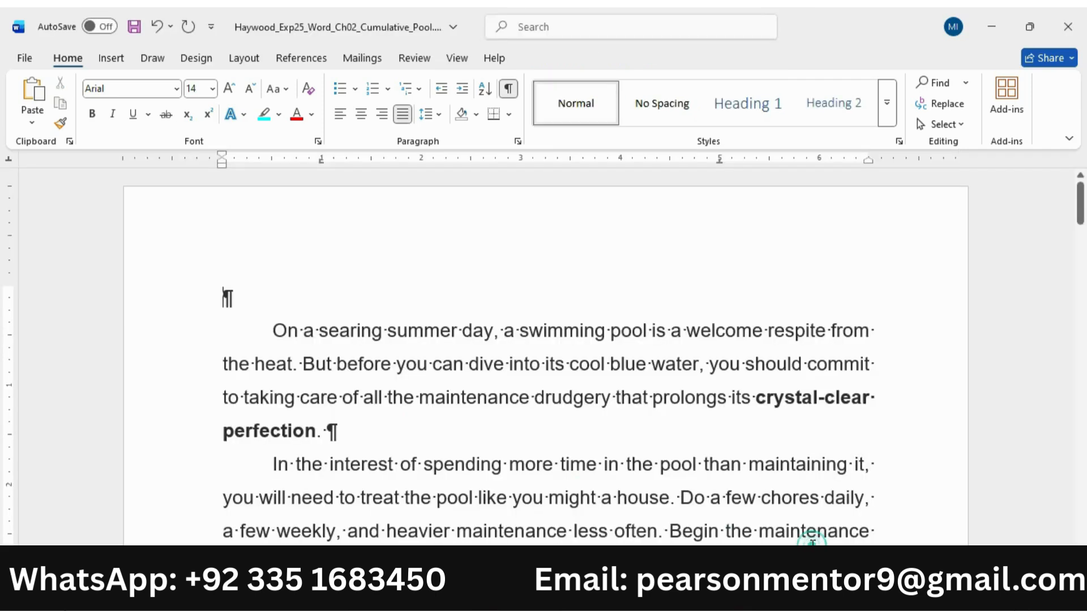
- Change the blank paragraph's 5" tab stop to right alignment with dash leader option 3
{"action": "left_click", "coordinate": [509, 115]}
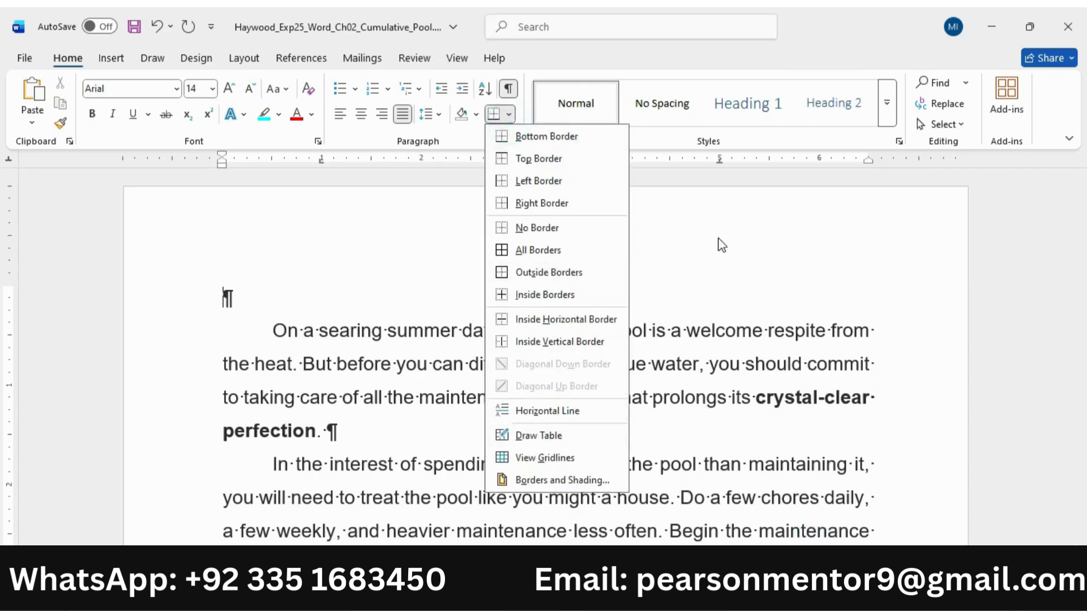
{"action": "left_click", "coordinate": [716, 236]}
{"action": "left_click", "coordinate": [517, 142]}
{"action": "left_click", "coordinate": [426, 478]}
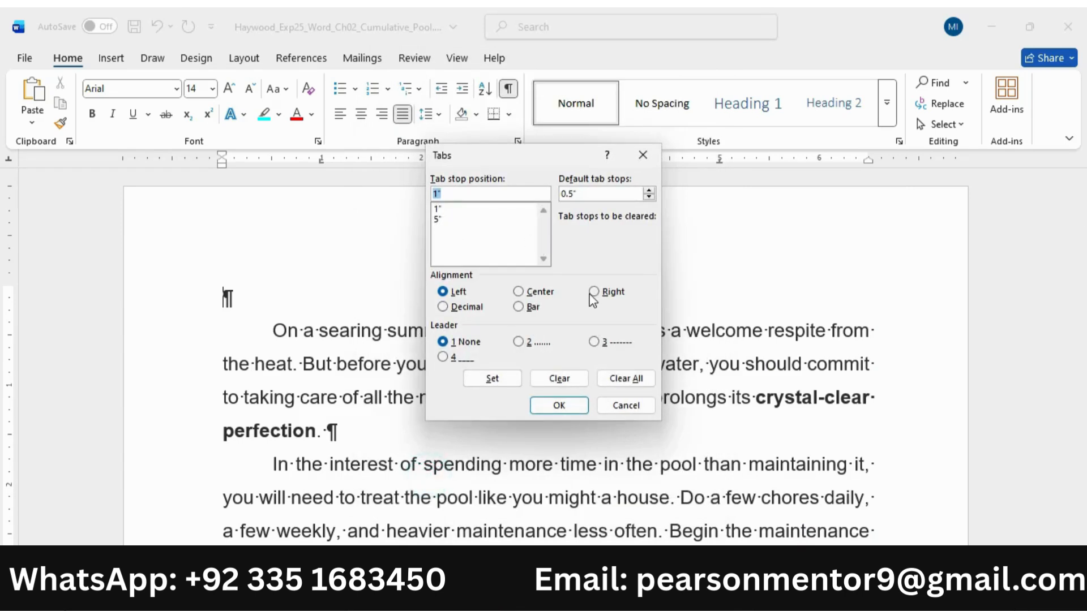
{"action": "left_click", "coordinate": [593, 292]}
{"action": "left_click", "coordinate": [451, 220]}
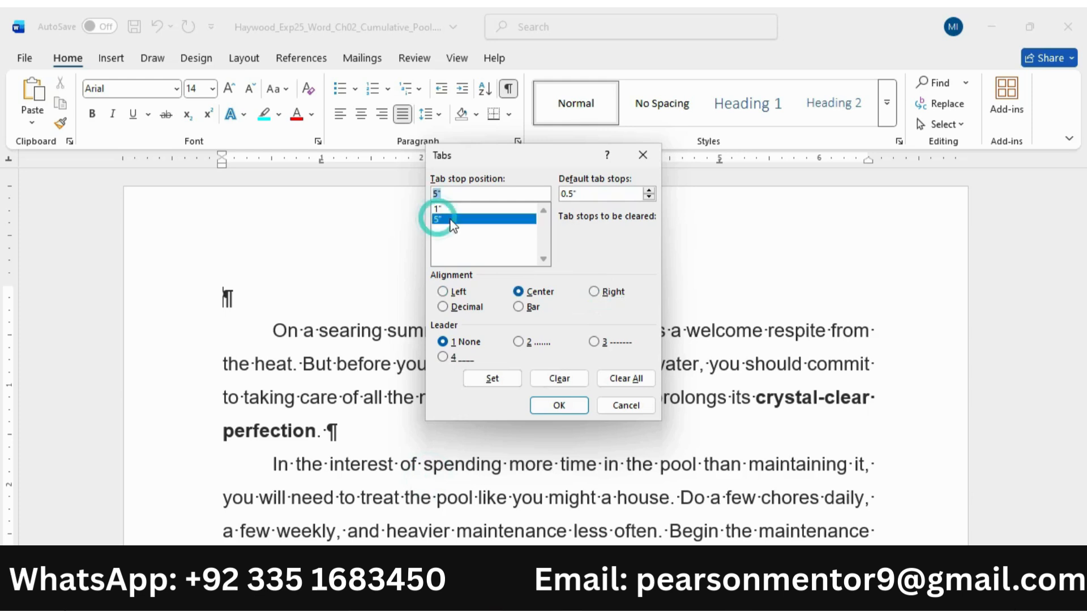
{"action": "left_click", "coordinate": [595, 292]}
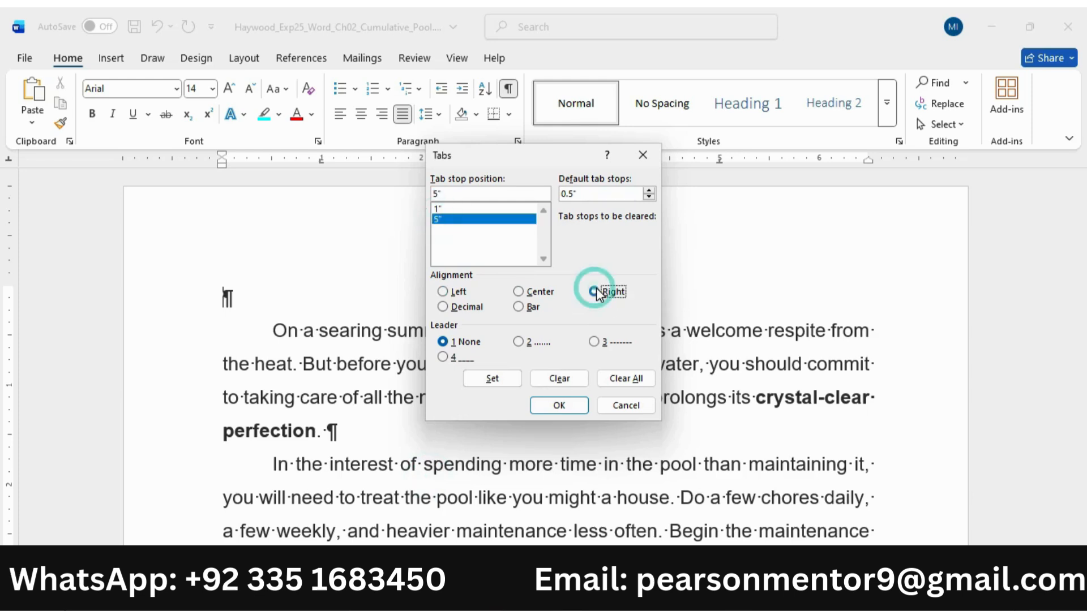
{"action": "left_click", "coordinate": [594, 341]}
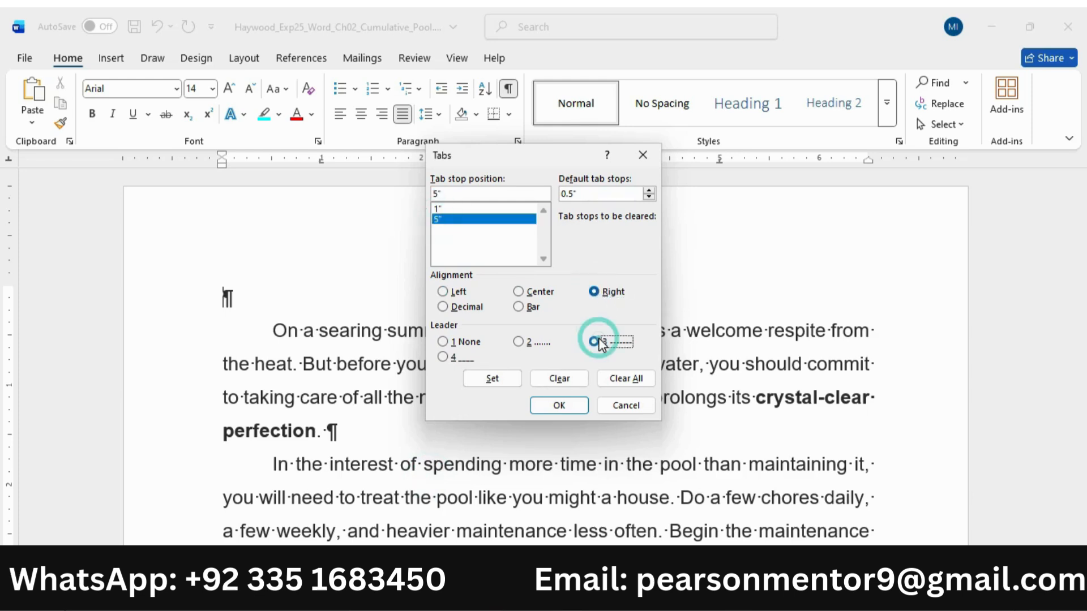
{"action": "left_click", "coordinate": [492, 386]}
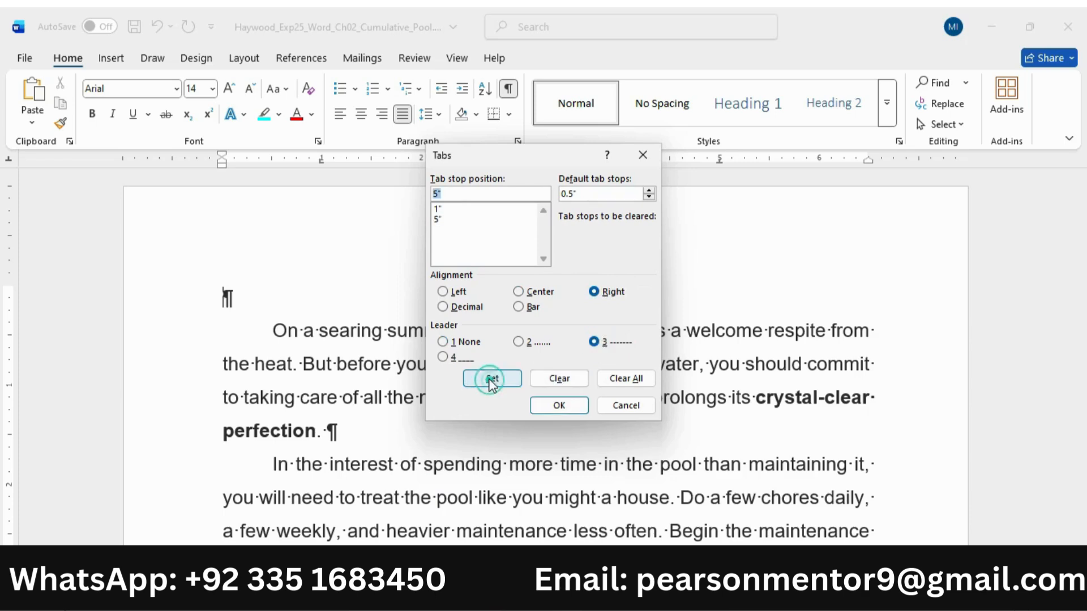
{"action": "left_click", "coordinate": [559, 405]}
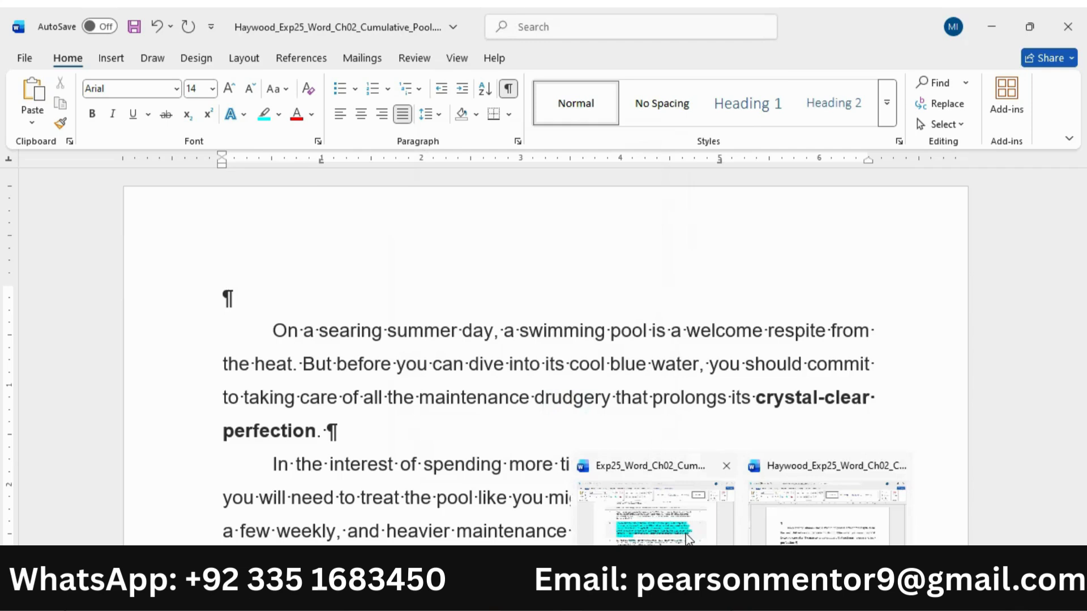
- Return to the instructions document, reduce the step 6 text to 9 pt and remove its highlight
{"action": "left_click", "coordinate": [684, 526]}
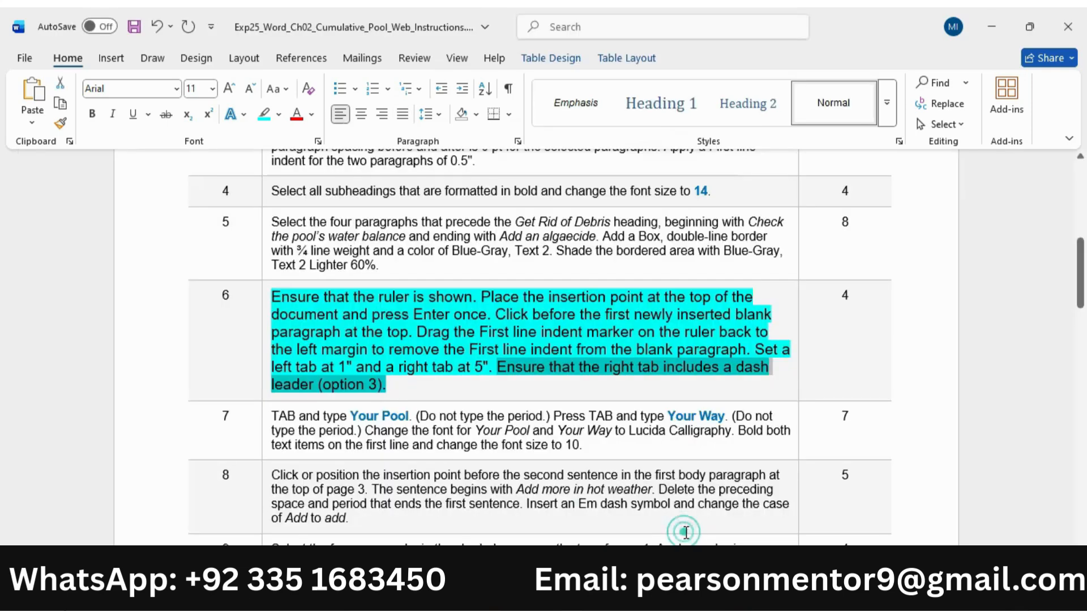
{"action": "left_click", "coordinate": [265, 328]}
{"action": "left_click", "coordinate": [399, 277]}
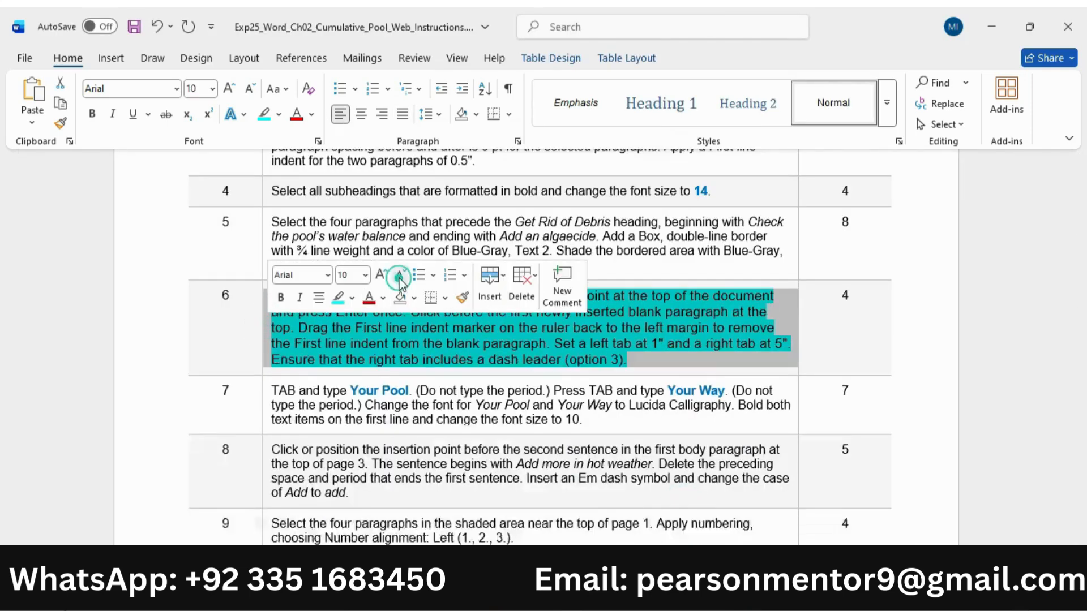
{"action": "left_click", "coordinate": [400, 277]}
{"action": "left_click", "coordinate": [338, 298]}
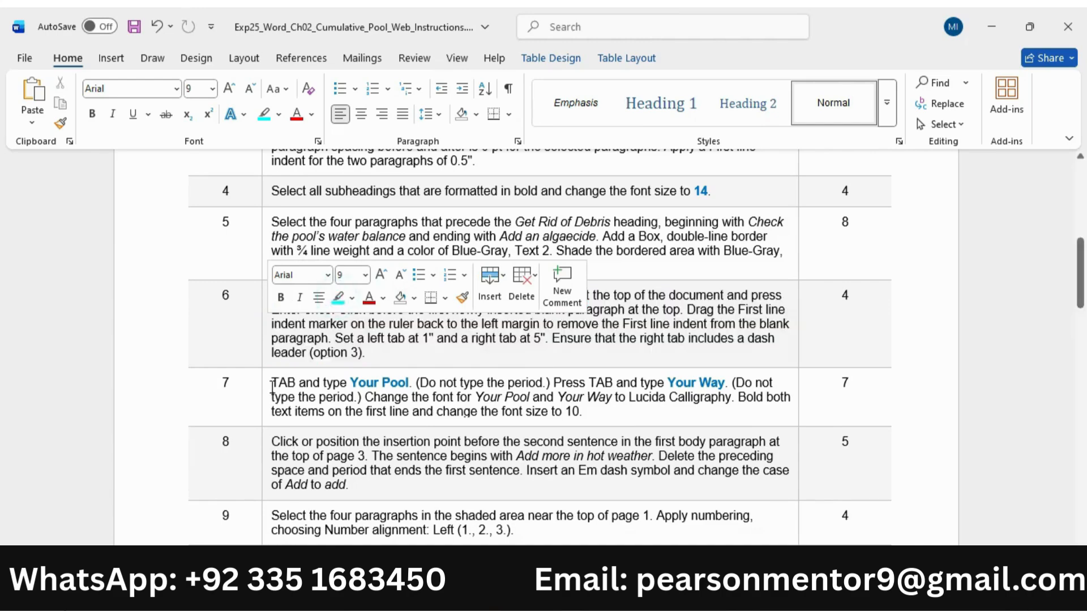
- Format the step 7 instruction as 11 pt turquoise-highlighted text and insert "Press" before TAB
{"action": "scroll", "coordinate": [302, 328], "scroll_direction": "down", "scroll_amount": 1}
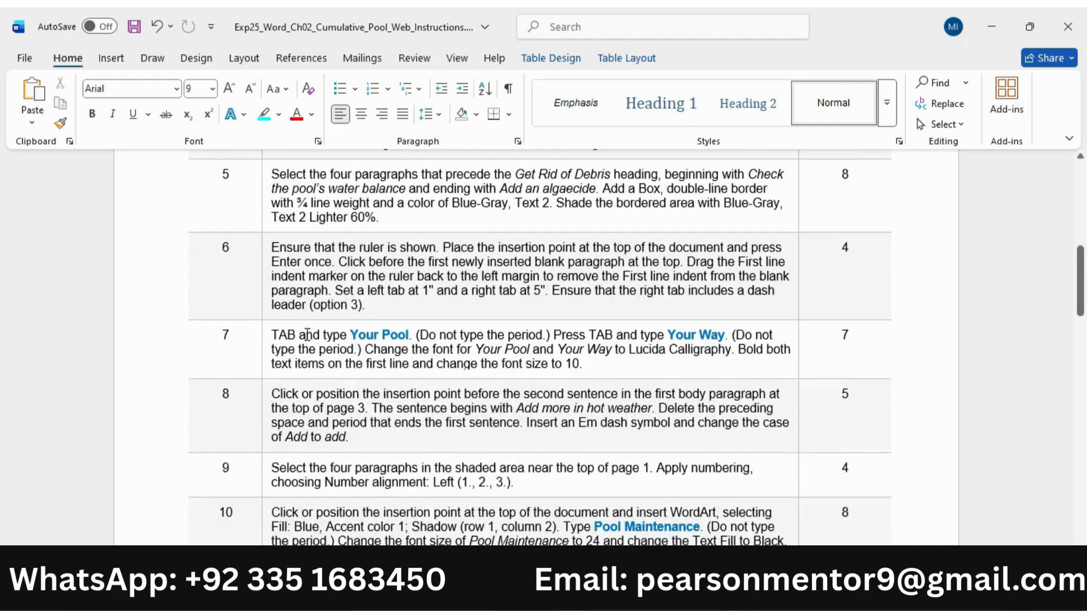
{"action": "left_click", "coordinate": [262, 358]}
{"action": "left_click", "coordinate": [377, 306]}
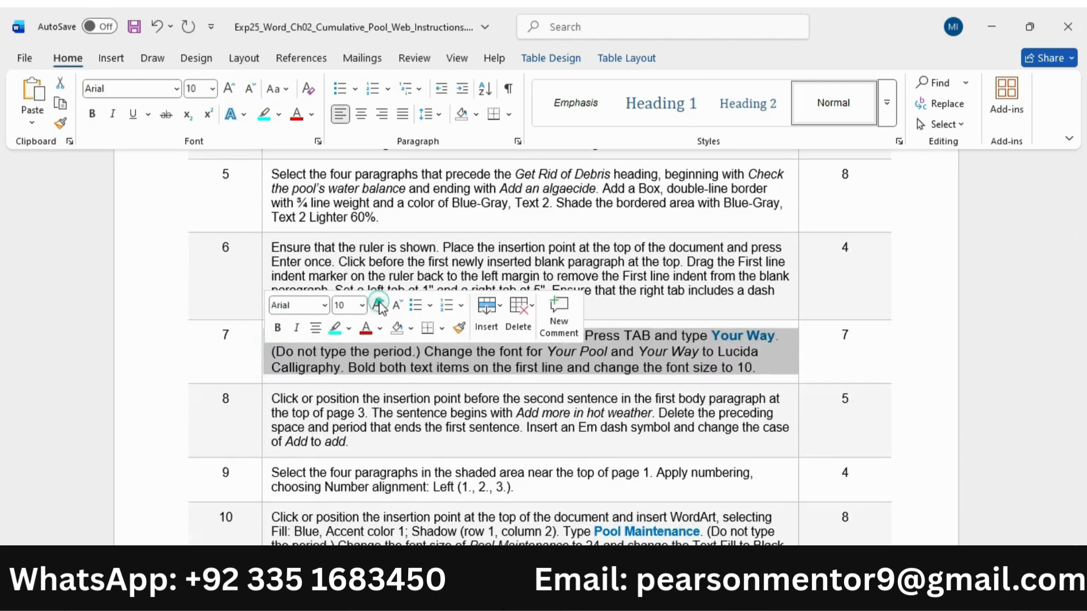
{"action": "left_click", "coordinate": [377, 306]}
{"action": "left_click", "coordinate": [337, 329]}
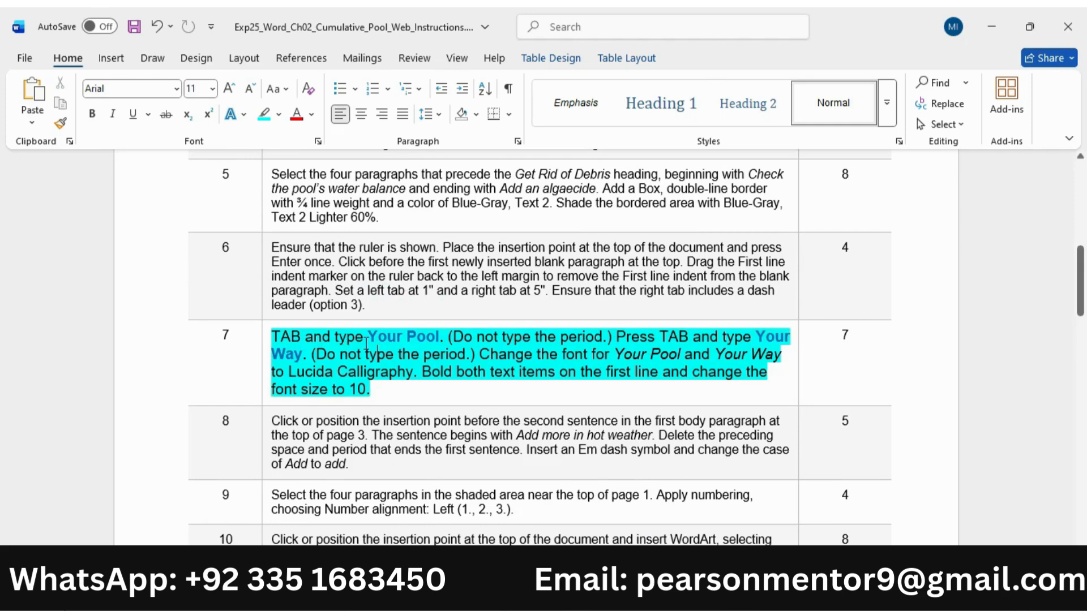
{"action": "key", "text": "alt"}
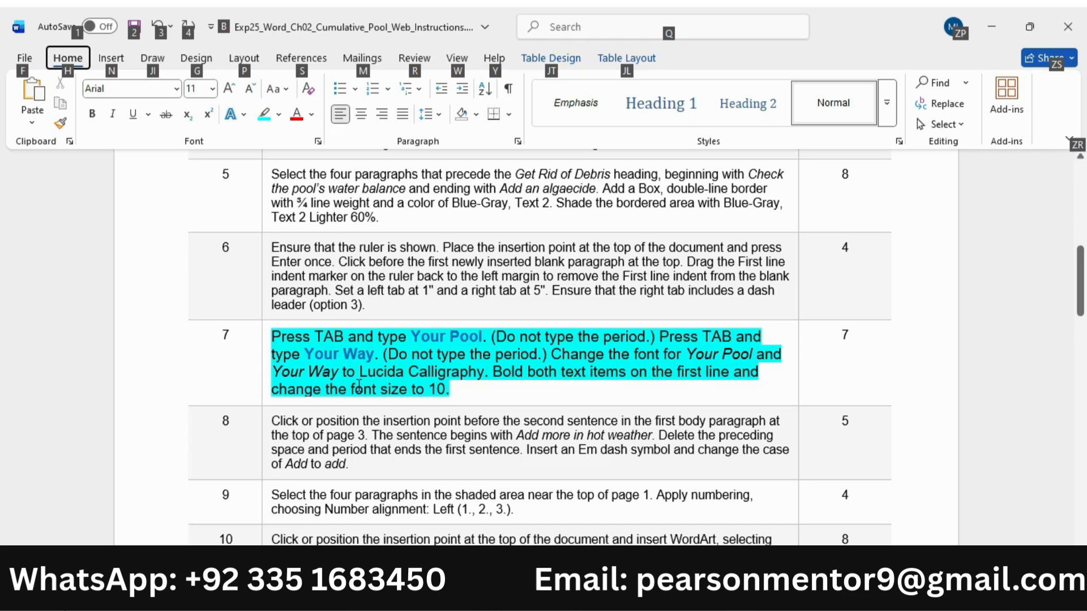
- Mark the first text requirement in step 7, then enter a tab and "Your Pool" in the pool document's blank top paragraph
{"action": "left_click_drag", "start_coordinate": [272, 339], "coordinate": [478, 340]}
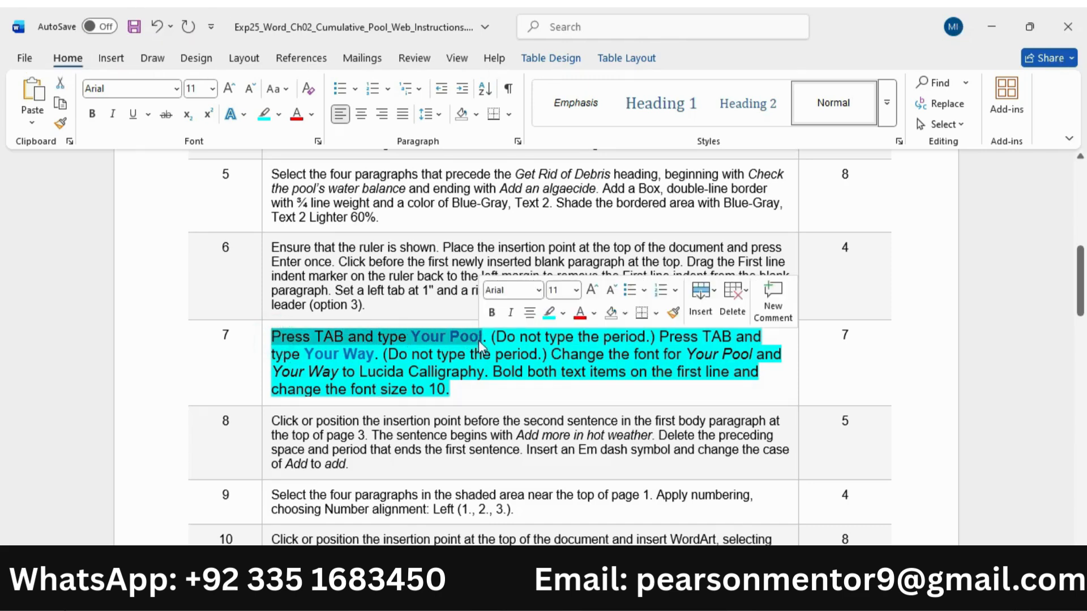
{"action": "left_click", "coordinate": [812, 527]}
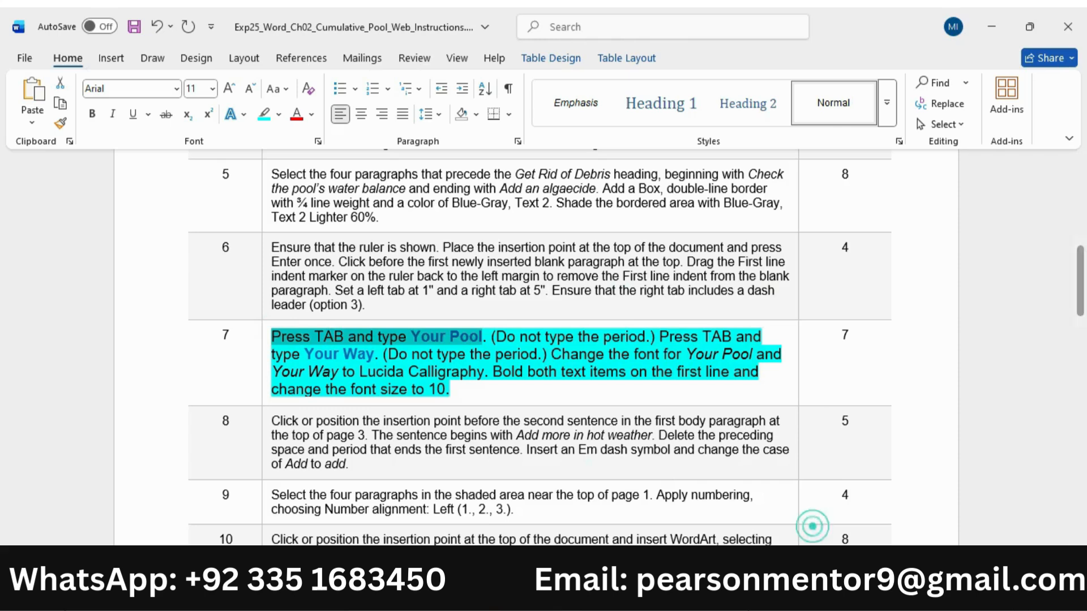
{"action": "left_click", "coordinate": [808, 540]}
{"action": "left_click", "coordinate": [811, 541]}
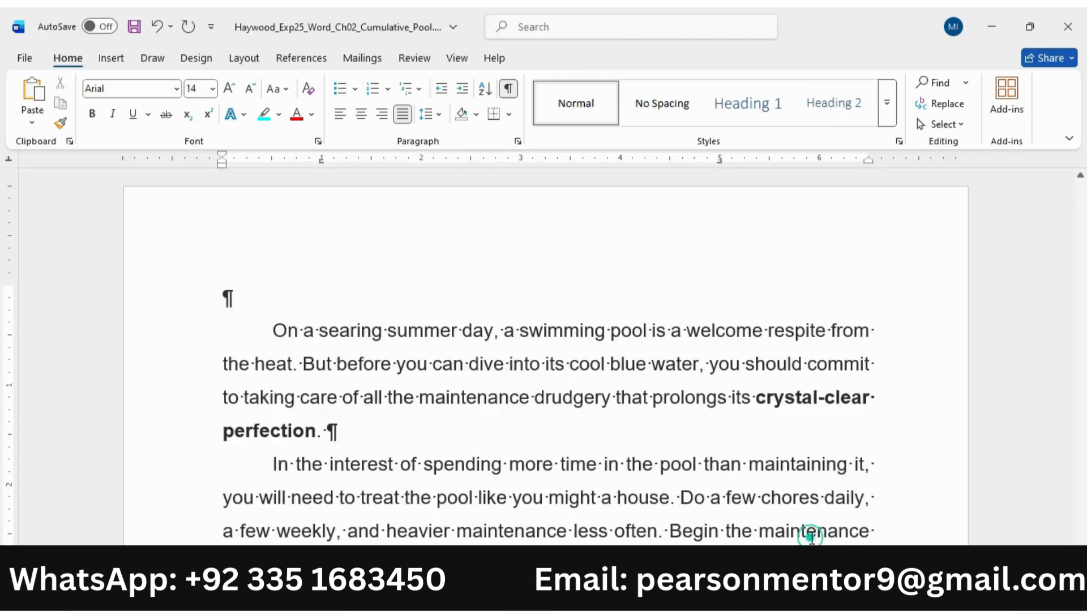
{"action": "key", "text": "Tab"}
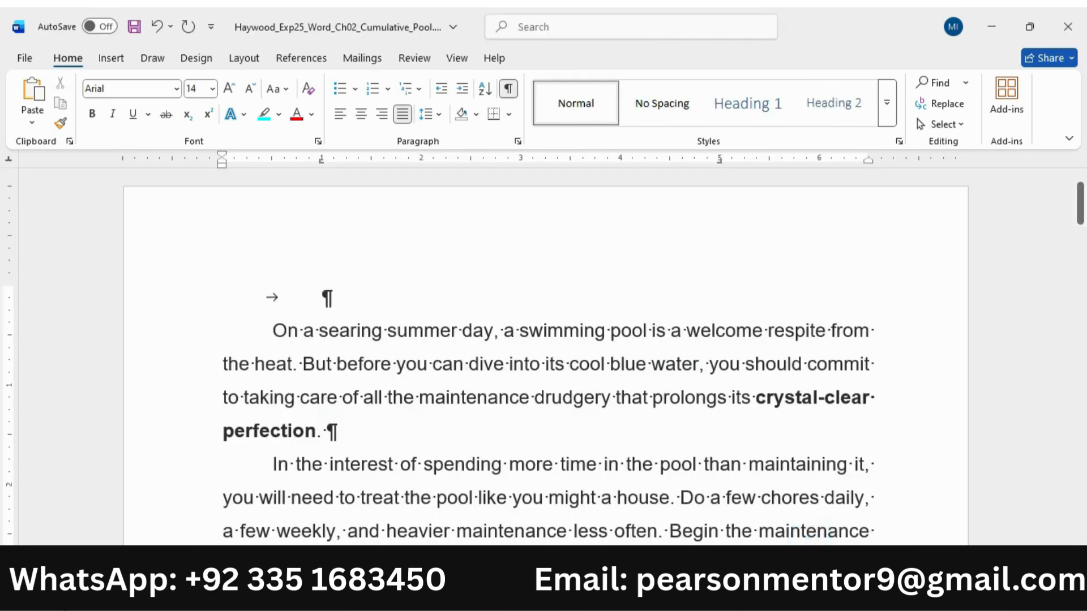
{"action": "type", "text": "Yo"}
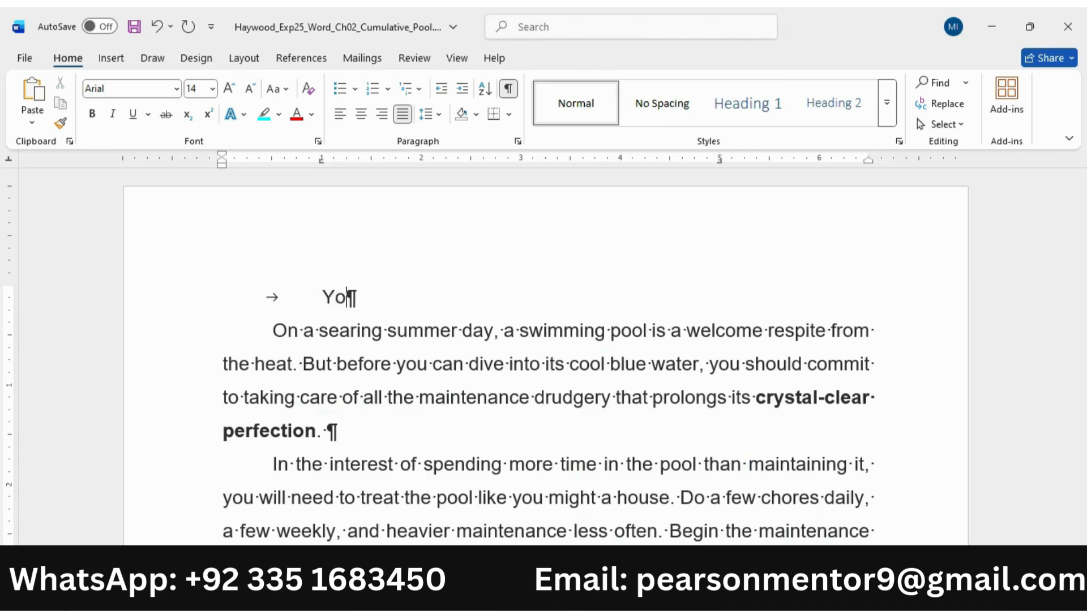
{"action": "type", "text": "ur Pool"}
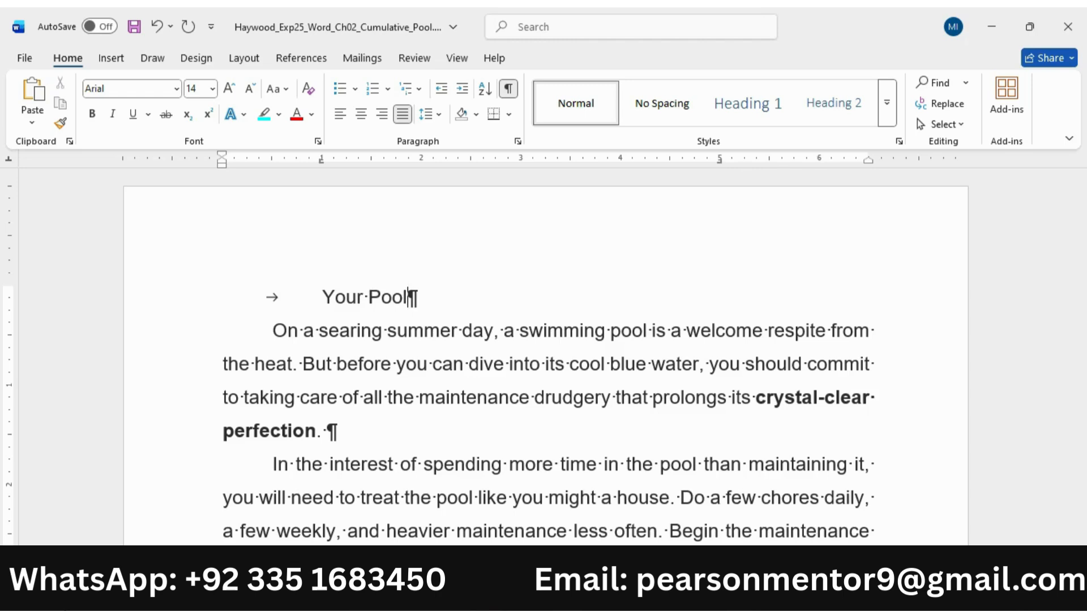
- Mark the second text requirement in step 7, then add a tab and "Your Way" after "Your Pool" in the pool document
{"action": "mouse_move", "coordinate": [745, 599]}
{"action": "left_click", "coordinate": [651, 532]}
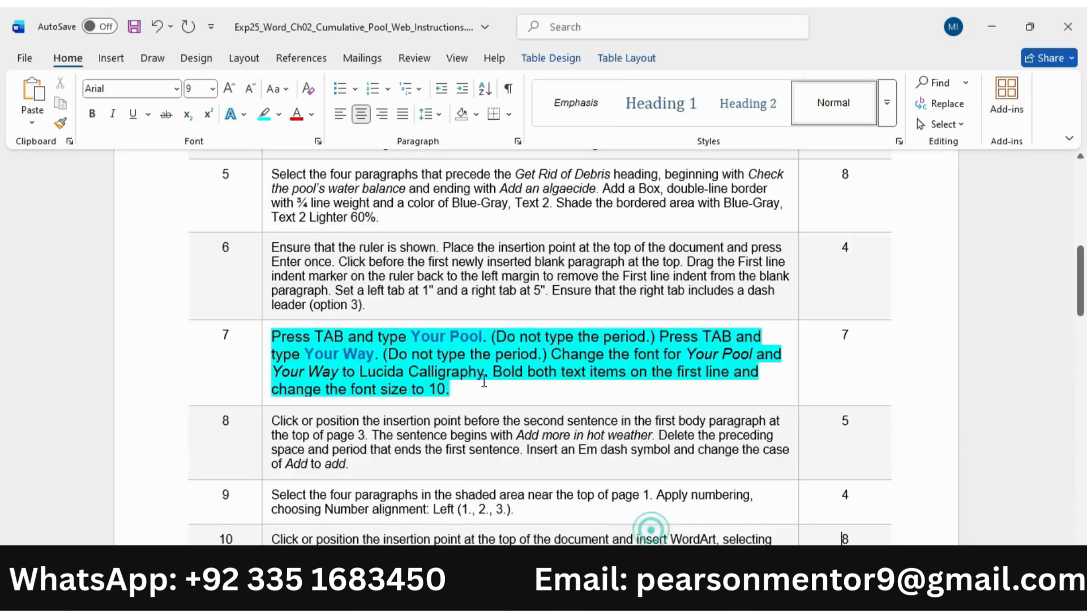
{"action": "left_click_drag", "start_coordinate": [671, 337], "coordinate": [369, 355]}
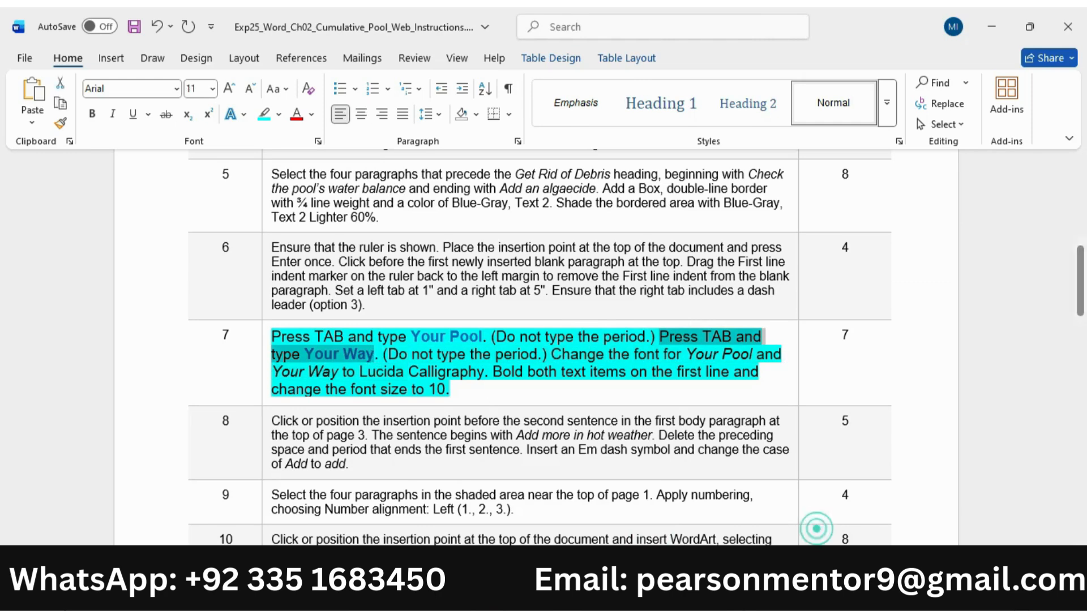
{"action": "mouse_move", "coordinate": [745, 599]}
{"action": "left_click", "coordinate": [820, 524]}
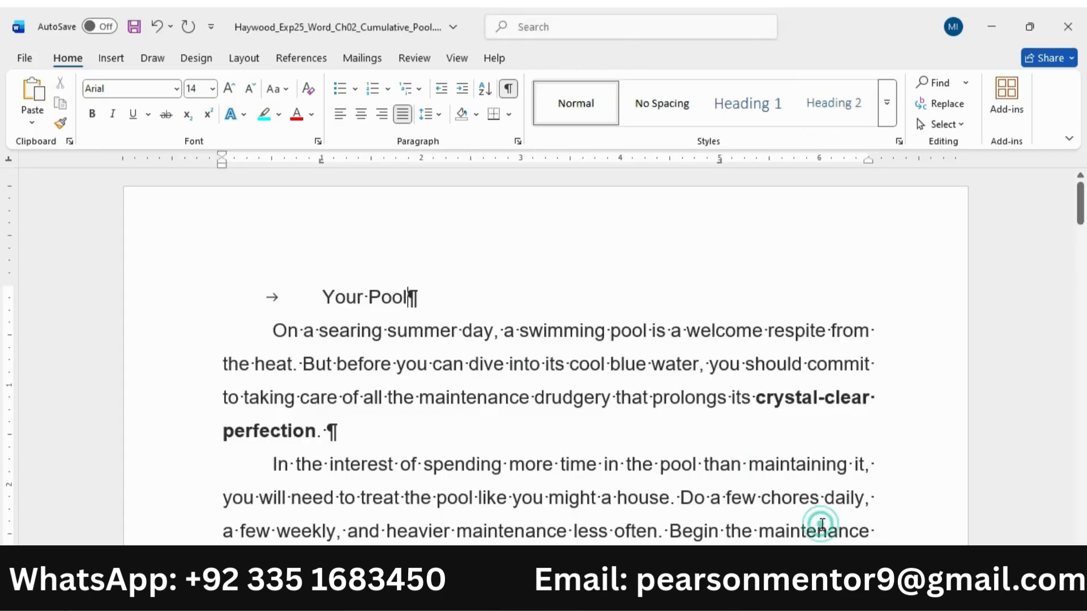
{"action": "key", "text": "Tab"}
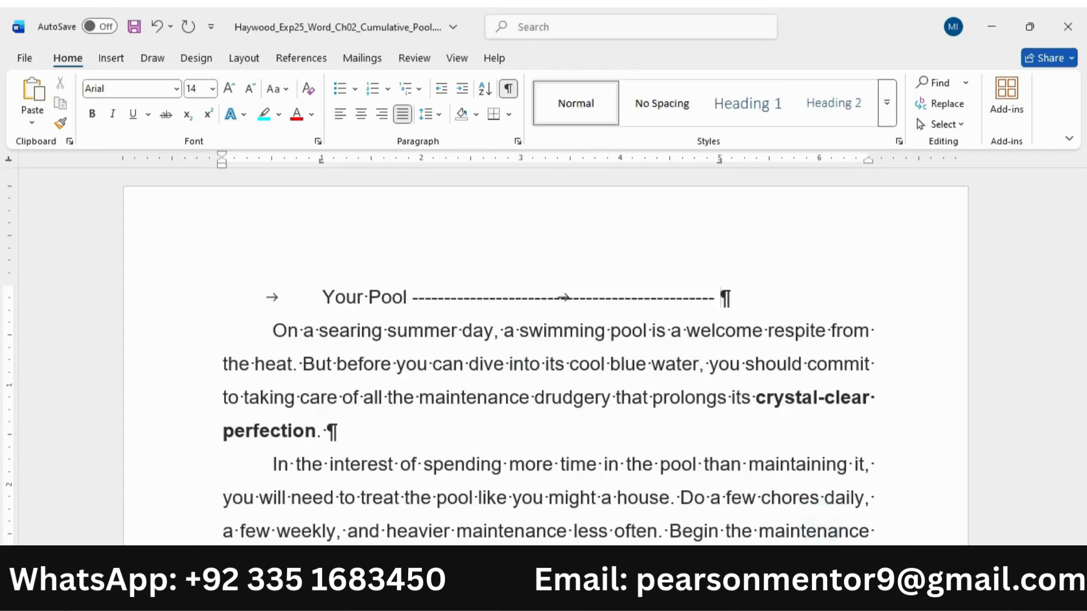
{"action": "type", "text": "Your "}
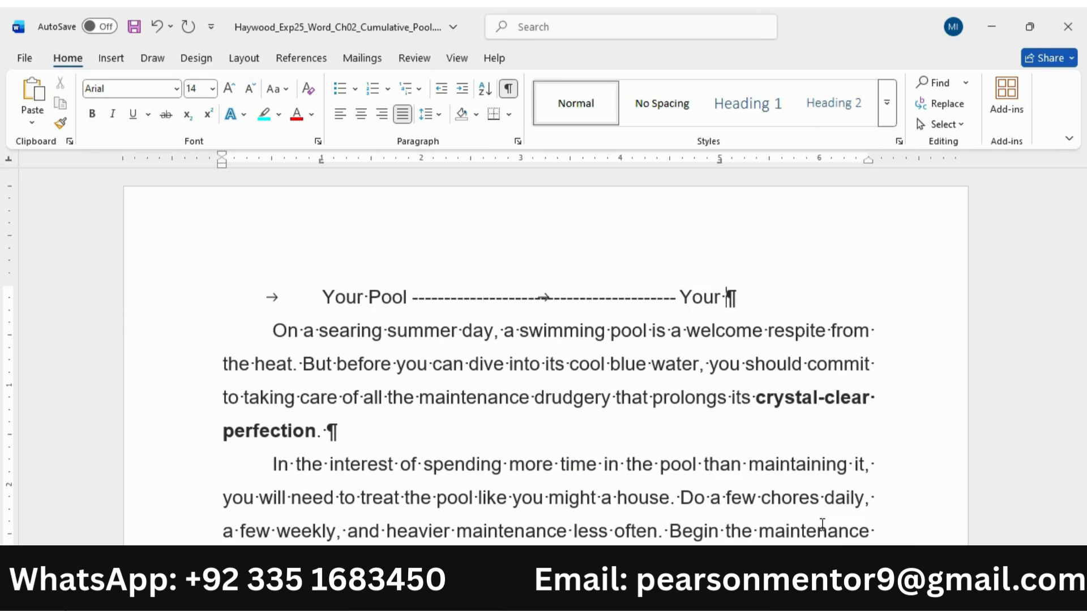
{"action": "type", "text": "Way"}
- Mark the font requirement in step 7, then set the font of "Your Pool" and "Your Way" to Lucida Handwriting
{"action": "mouse_move", "coordinate": [746, 598]}
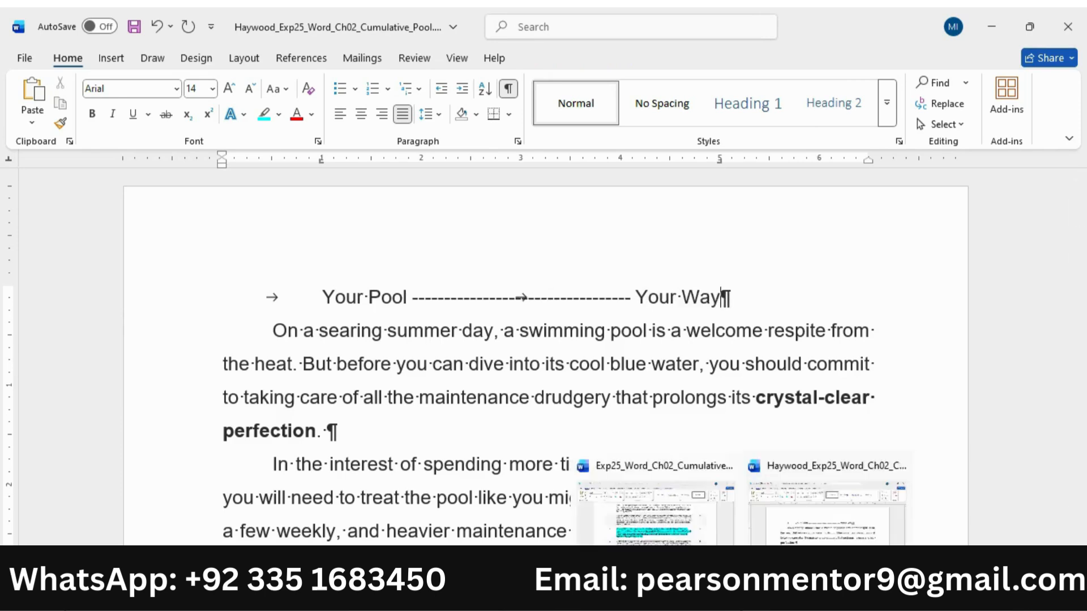
{"action": "left_click", "coordinate": [662, 532]}
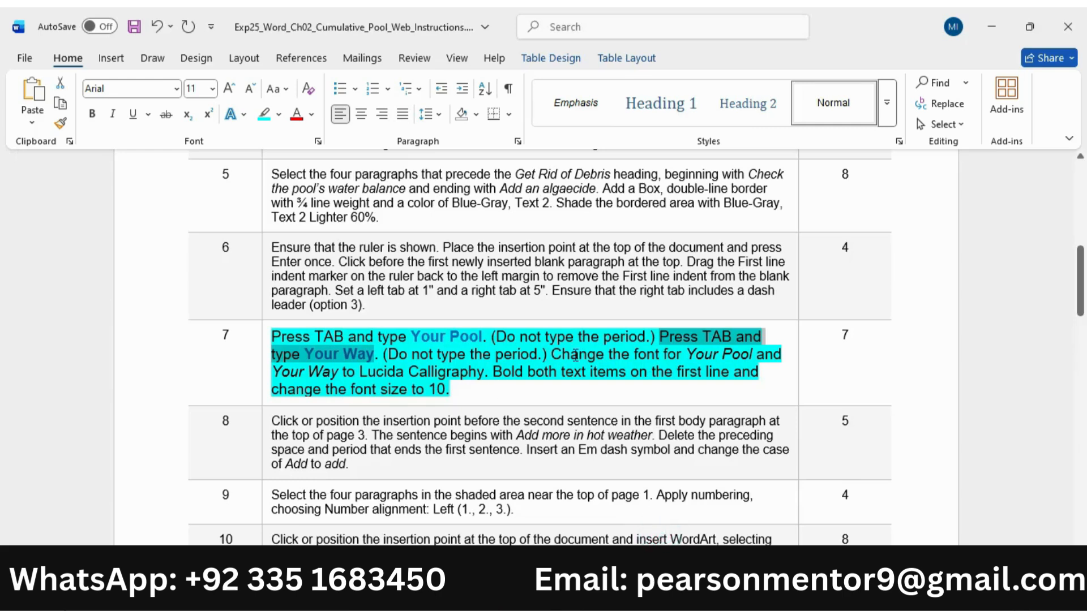
{"action": "left_click_drag", "start_coordinate": [566, 355], "coordinate": [763, 352]}
{"action": "left_click_drag", "start_coordinate": [619, 351], "coordinate": [477, 372]}
{"action": "mouse_move", "coordinate": [774, 594]}
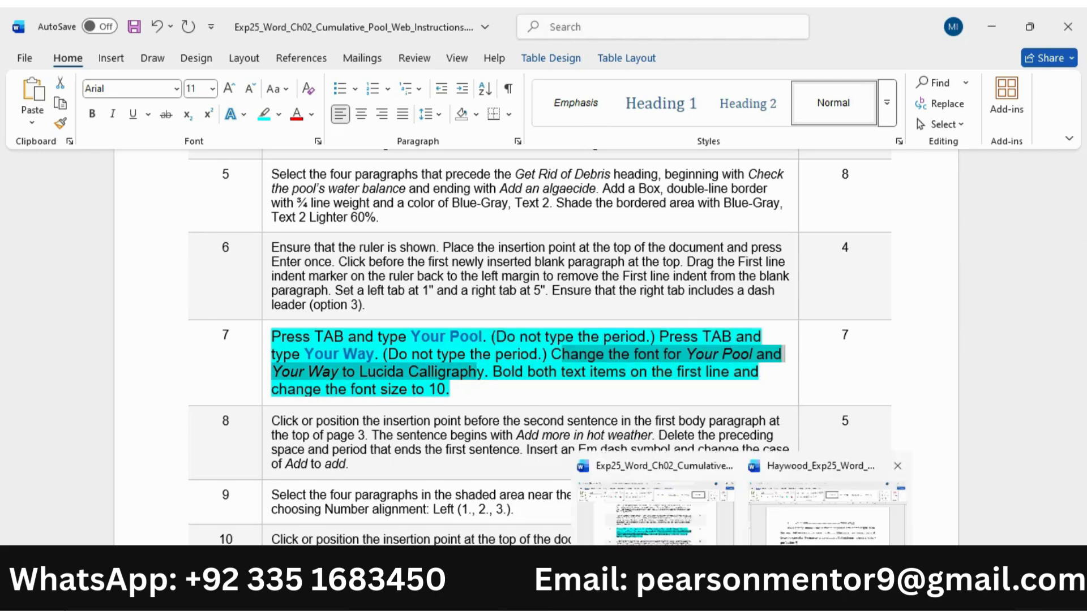
{"action": "left_click", "coordinate": [815, 509]}
{"action": "left_click_drag", "start_coordinate": [327, 296], "coordinate": [407, 298]}
{"action": "left_click_drag", "start_coordinate": [636, 295], "coordinate": [719, 297]}
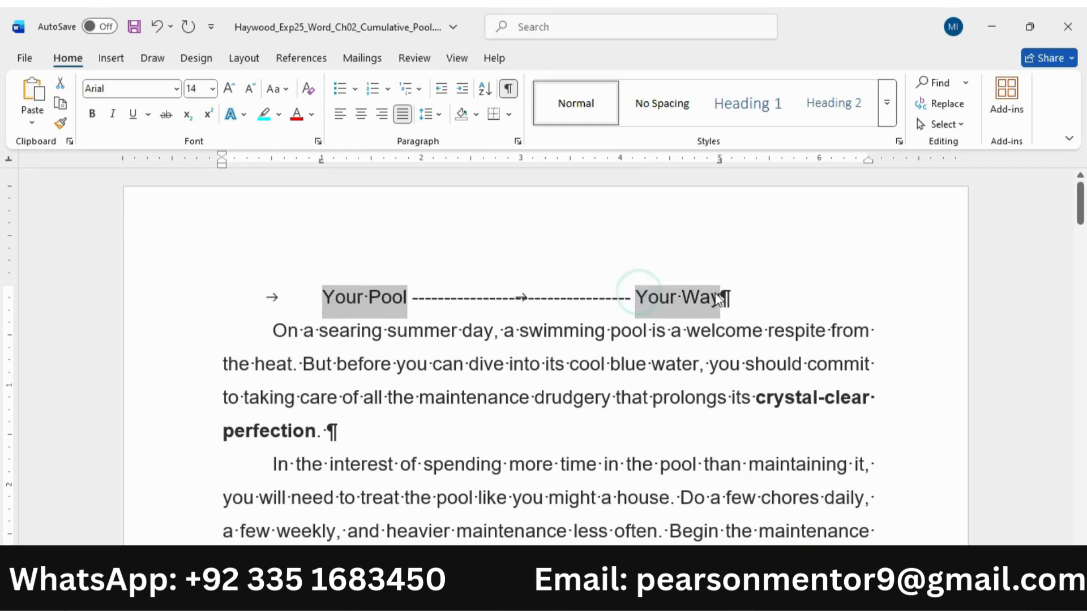
{"action": "left_click", "coordinate": [176, 89]}
{"action": "left_click_drag", "start_coordinate": [319, 146], "coordinate": [324, 307]}
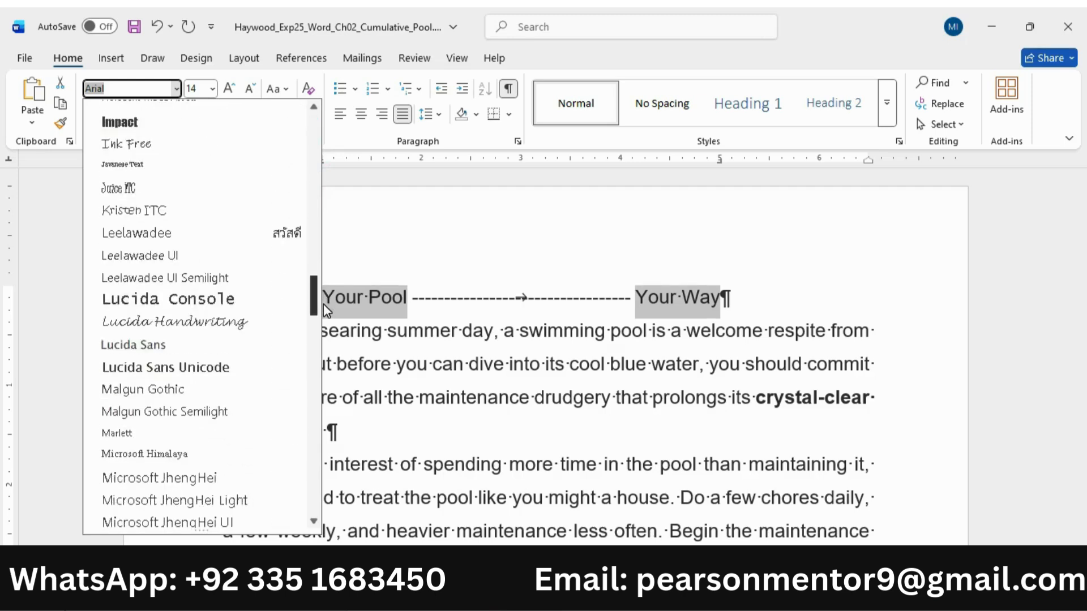
{"action": "left_click_drag", "start_coordinate": [324, 304], "coordinate": [324, 306]}
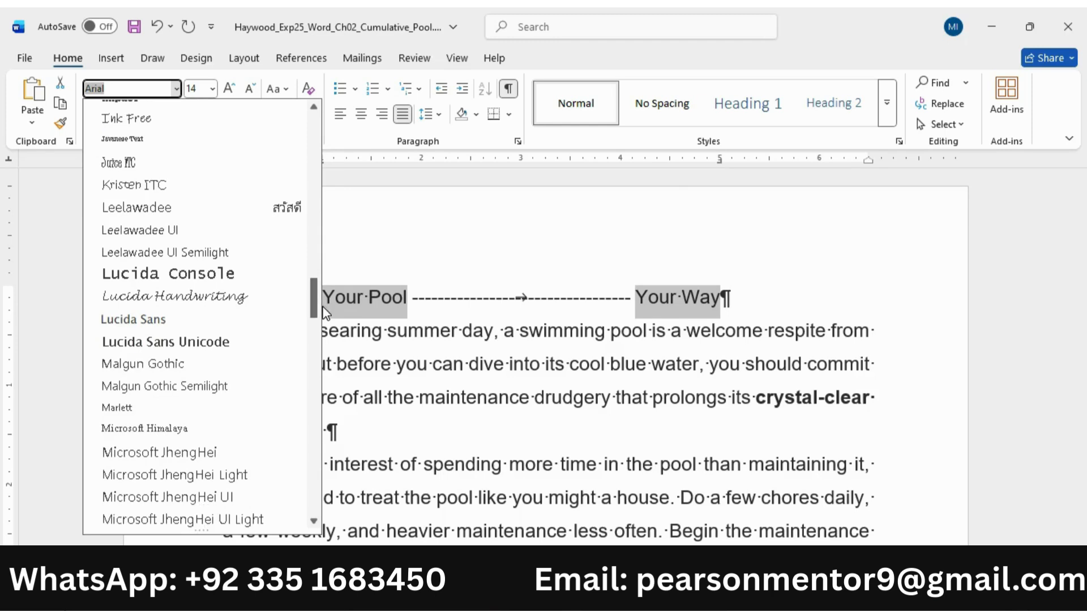
{"action": "left_click", "coordinate": [223, 305]}
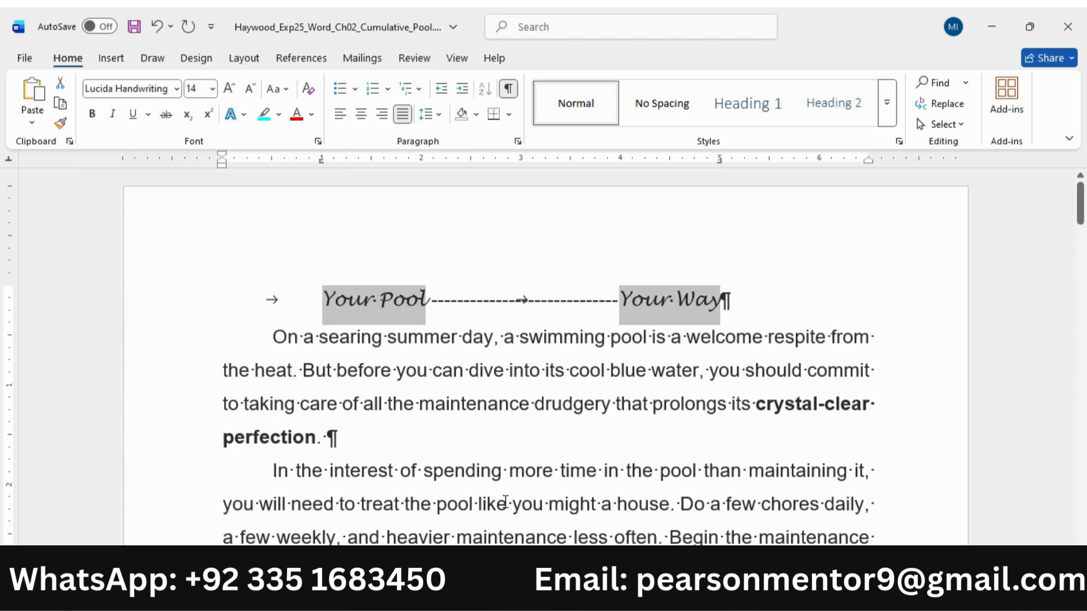
- Mark the bold and font size requirement in step 7, then bold "Your Pool" and "Your Way" in the pool document
{"action": "mouse_move", "coordinate": [671, 599]}
{"action": "left_click", "coordinate": [661, 536]}
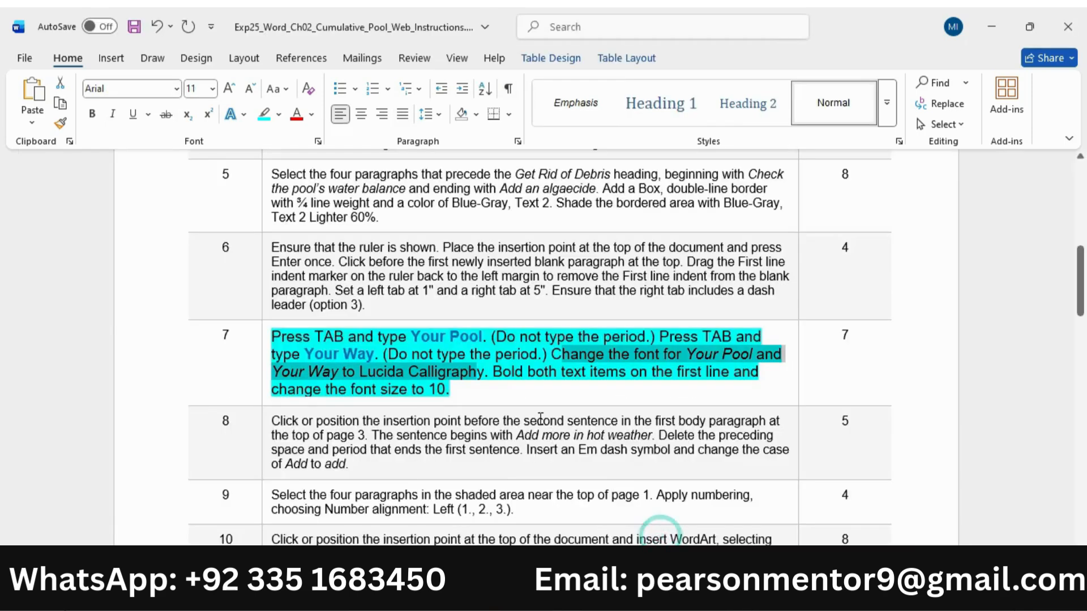
{"action": "left_click_drag", "start_coordinate": [493, 372], "coordinate": [453, 391]}
{"action": "mouse_move", "coordinate": [671, 599]}
{"action": "left_click", "coordinate": [808, 538]}
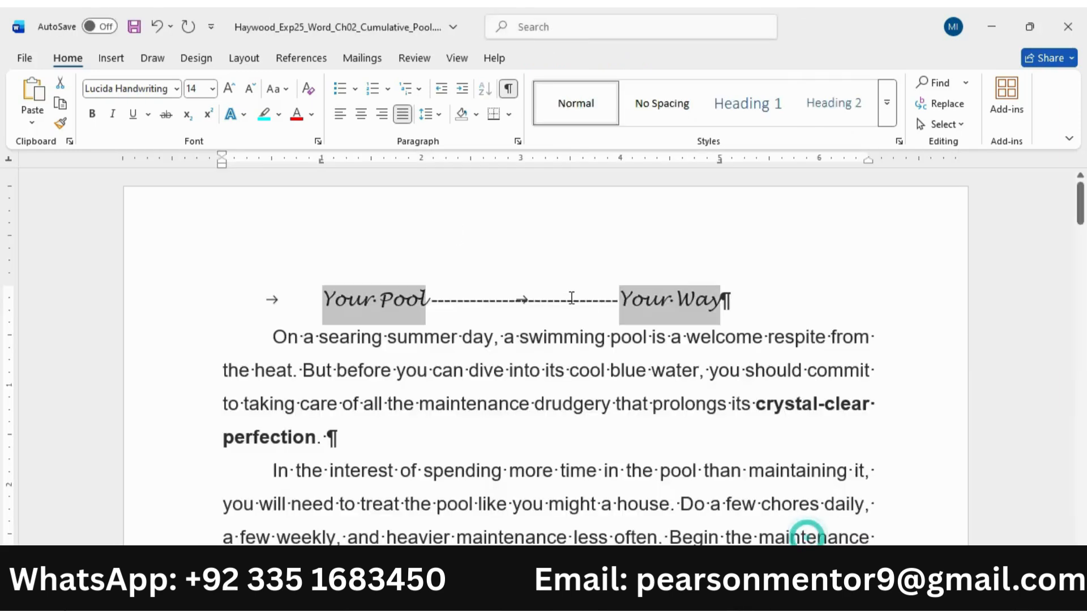
{"action": "left_click", "coordinate": [92, 115]}
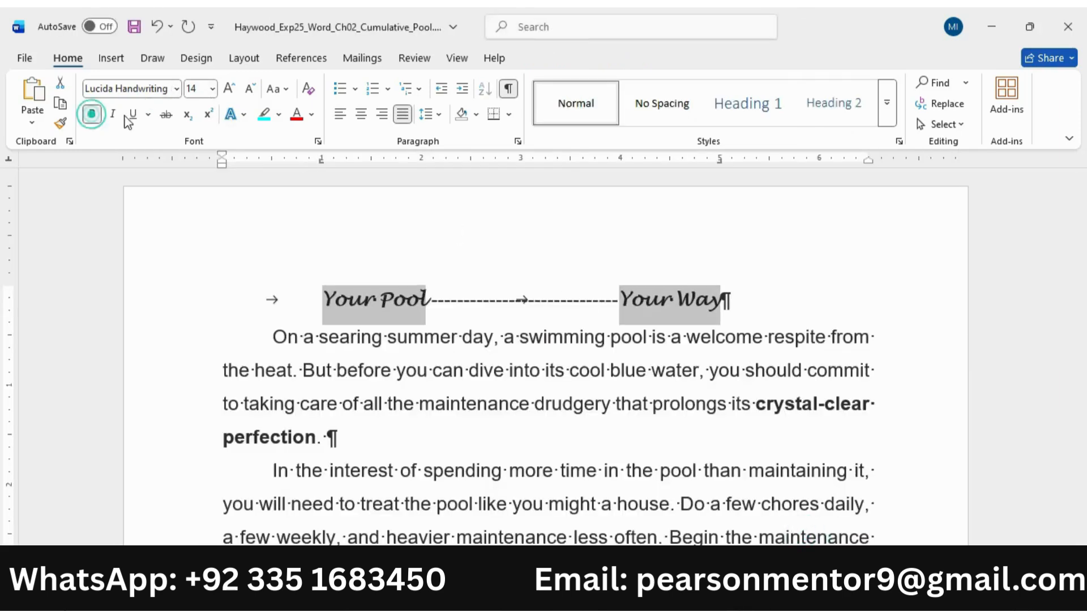
- Set the font size of "Your Pool" and "Your Way" to 10 and return to the instructions document
{"action": "left_click", "coordinate": [210, 91]}
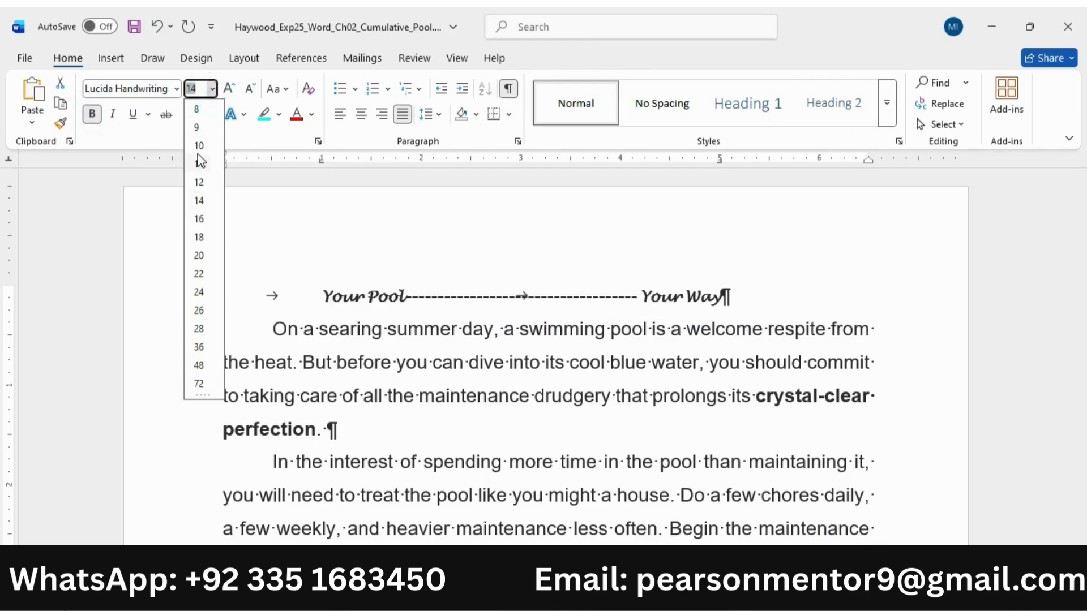
{"action": "left_click", "coordinate": [199, 146]}
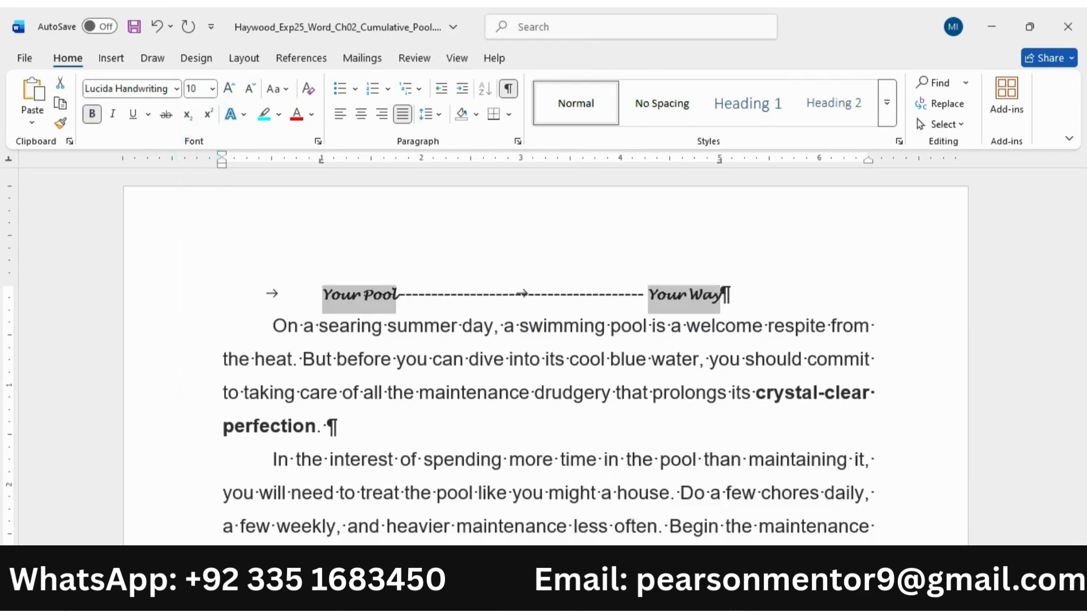
{"action": "left_click", "coordinate": [660, 525]}
{"action": "left_click", "coordinate": [631, 532]}
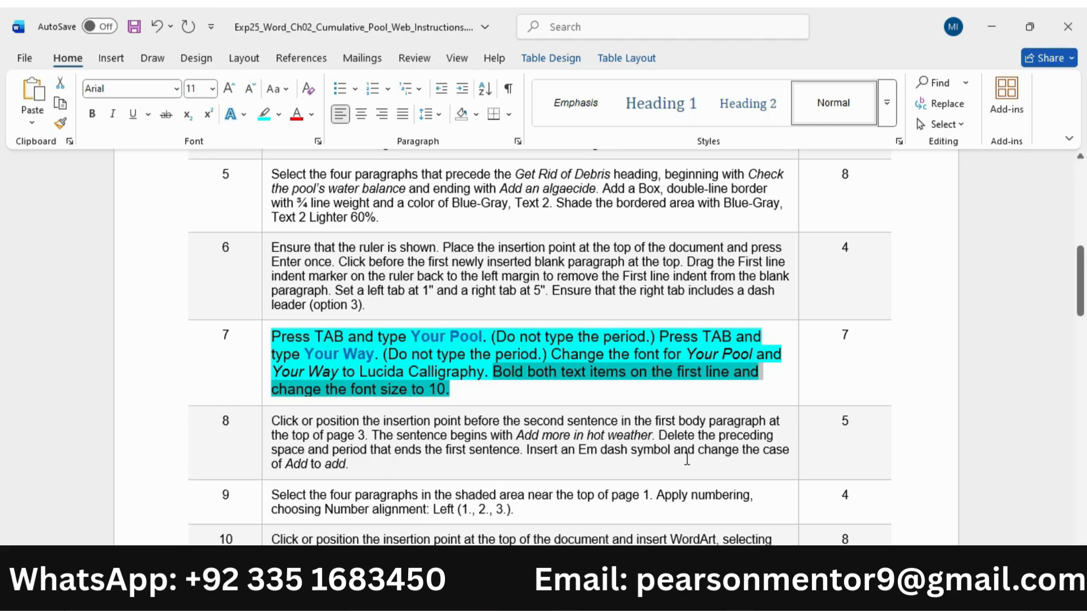
- Restore step 7 in the instructions table to font size 9 and remove its highlighting
{"action": "left_click_drag", "start_coordinate": [1077, 262], "coordinate": [1077, 260]}
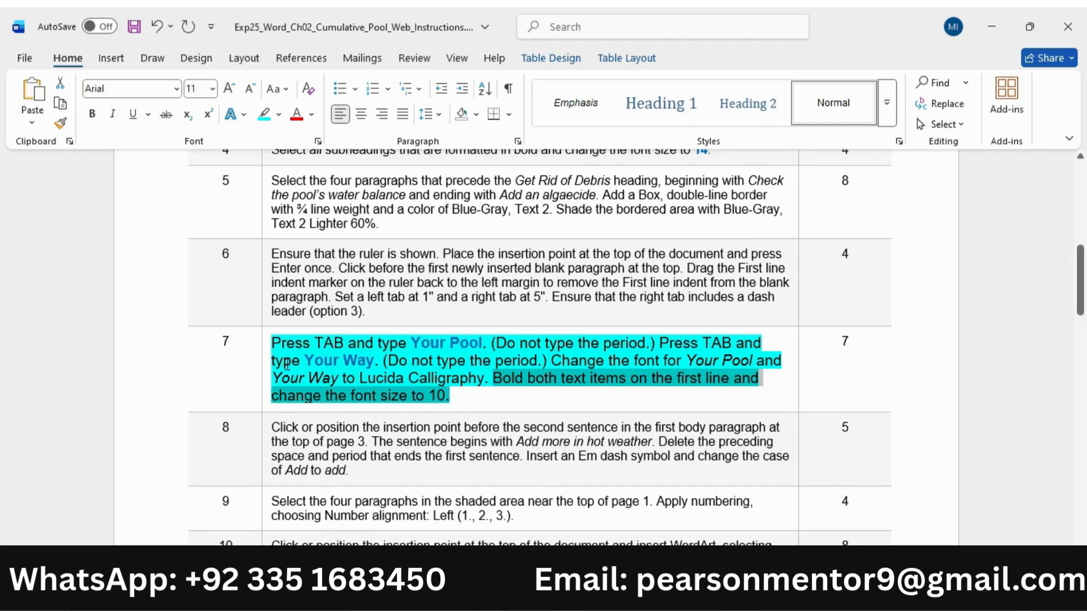
{"action": "left_click", "coordinate": [267, 371]}
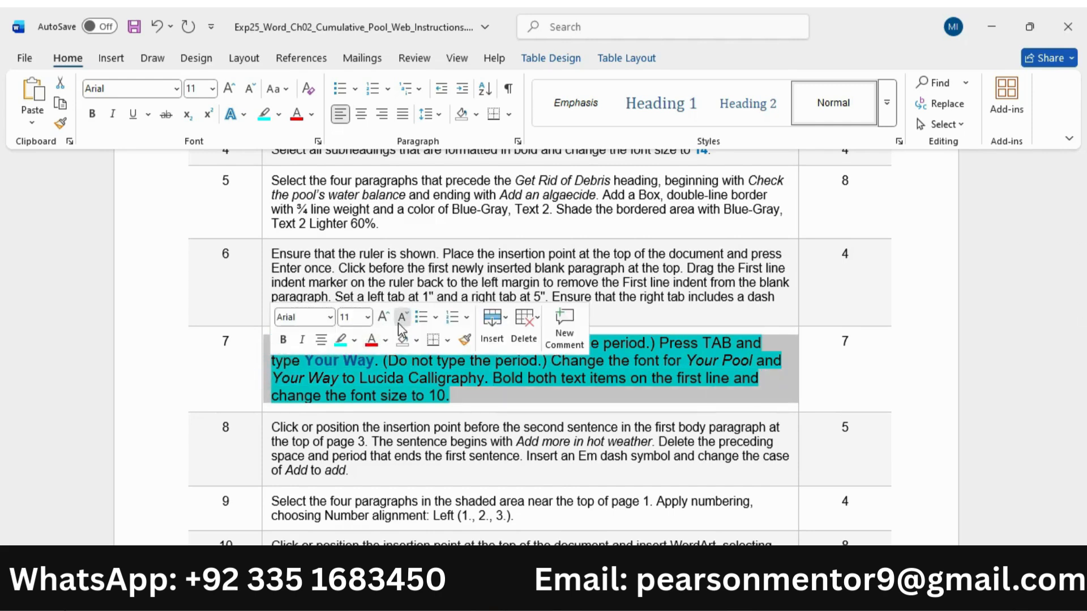
{"action": "left_click", "coordinate": [402, 317]}
{"action": "left_click", "coordinate": [402, 317]}
{"action": "left_click", "coordinate": [340, 339]}
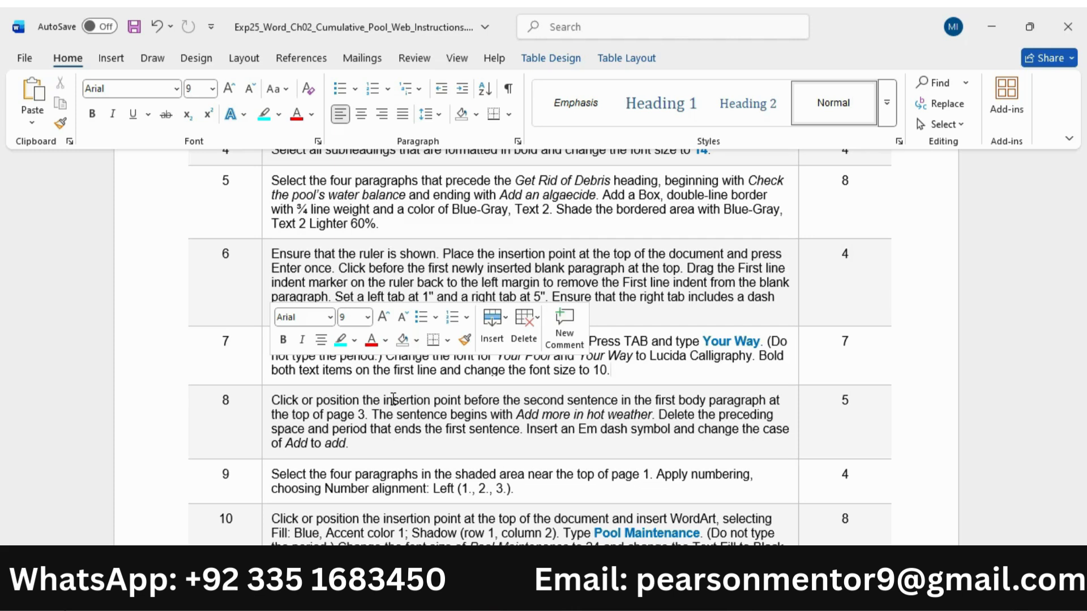
{"action": "left_click", "coordinate": [627, 376]}
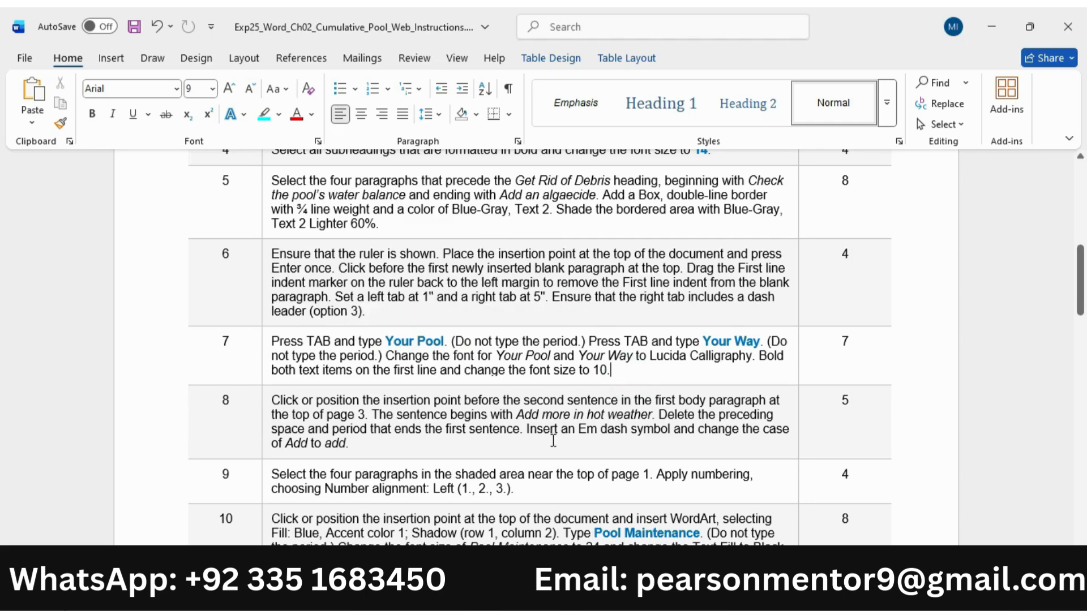
- Review the first line of the pool document, then return to the beginning of the instructions document
{"action": "mouse_move", "coordinate": [739, 593]}
{"action": "mouse_move", "coordinate": [791, 542]}
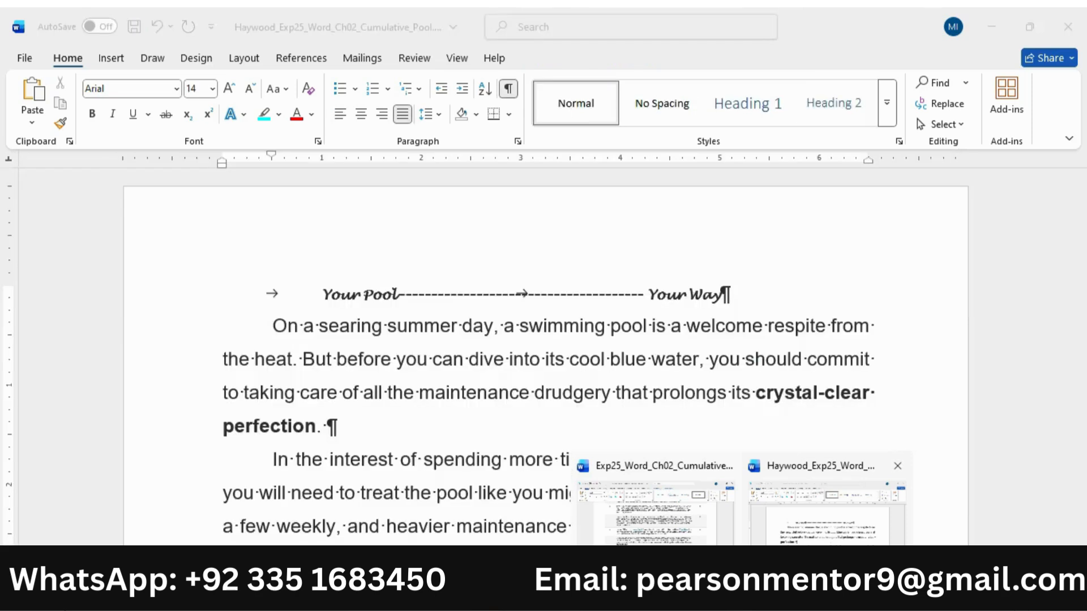
{"action": "left_click", "coordinate": [826, 526]}
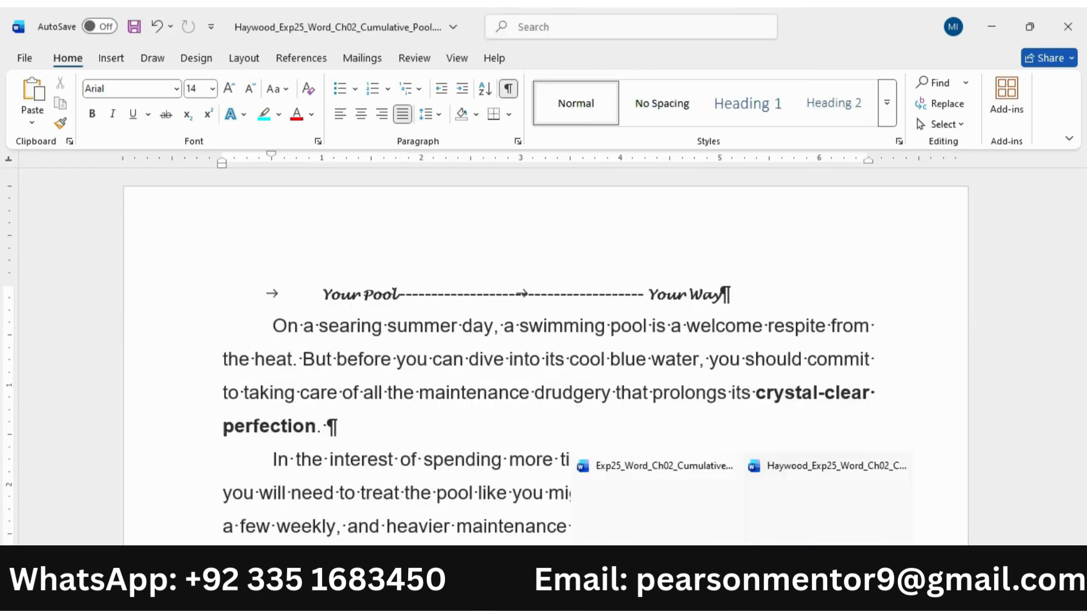
{"action": "left_click", "coordinate": [697, 533]}
{"action": "left_click_drag", "start_coordinate": [1081, 277], "coordinate": [1081, 125]}
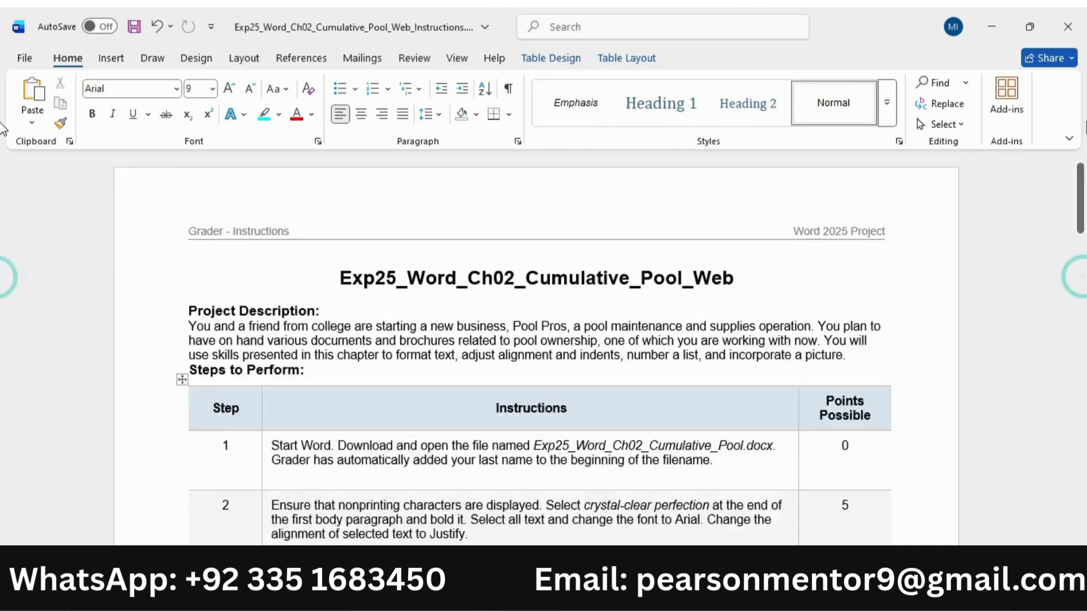